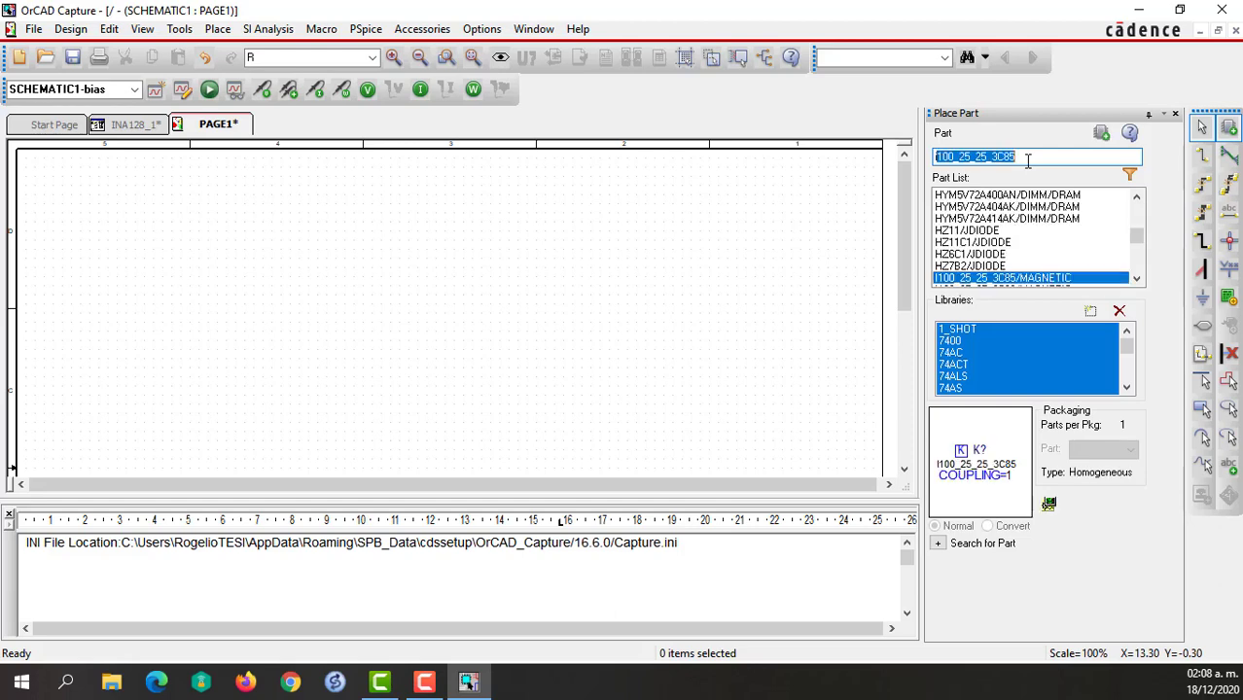
Find INA128/BB from the BURR_BRN library and place one in the upper middle of the schematic page.
{"action": "type", "text": "1"}
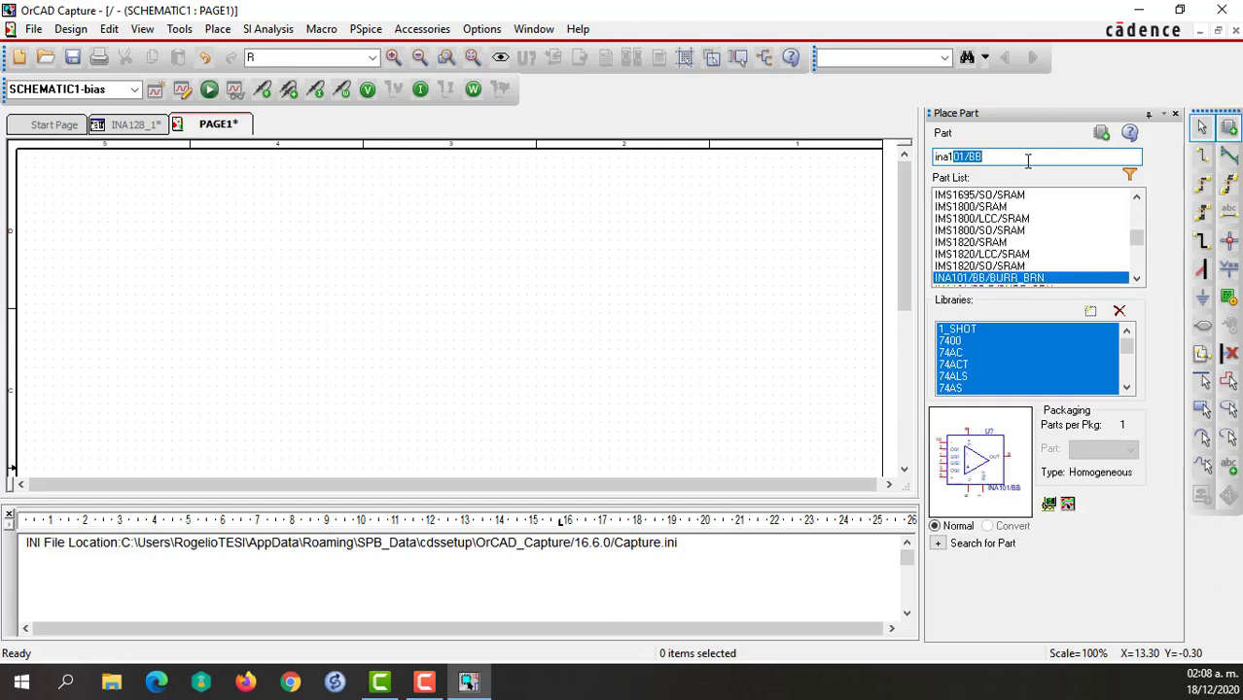
{"action": "type", "text": "28"}
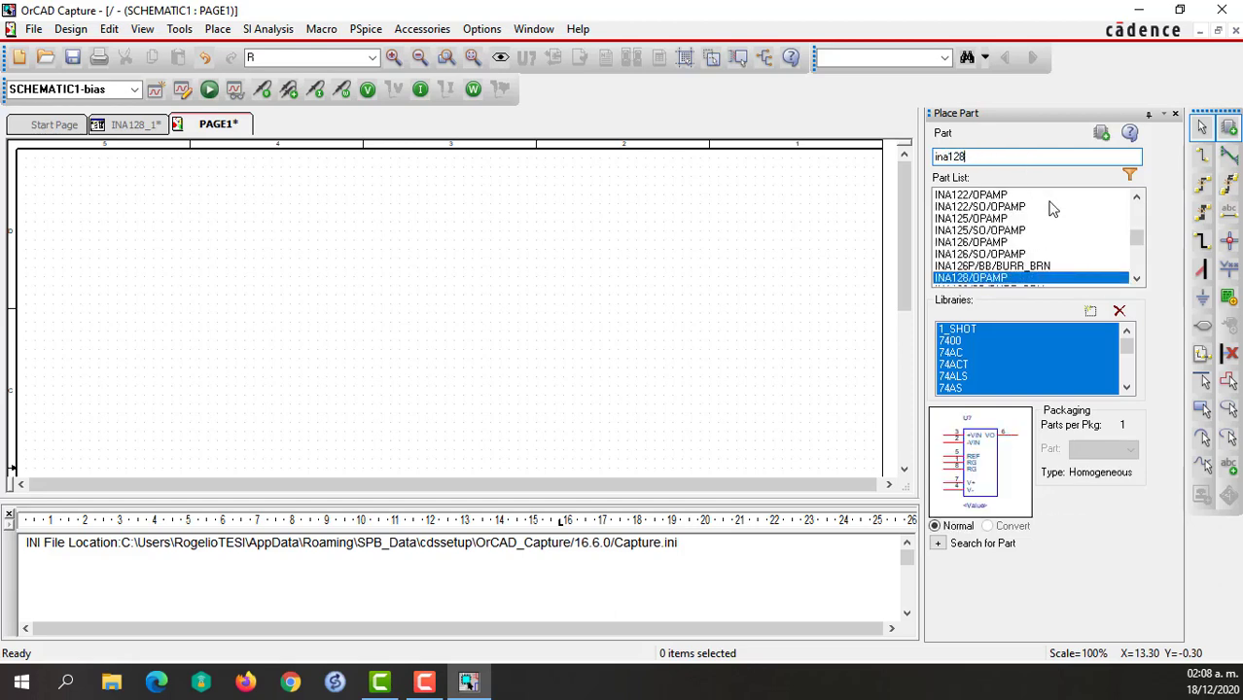
{"action": "scroll", "coordinate": [1011, 233], "scroll_direction": "down", "scroll_amount": 2}
{"action": "left_click", "coordinate": [1008, 207]}
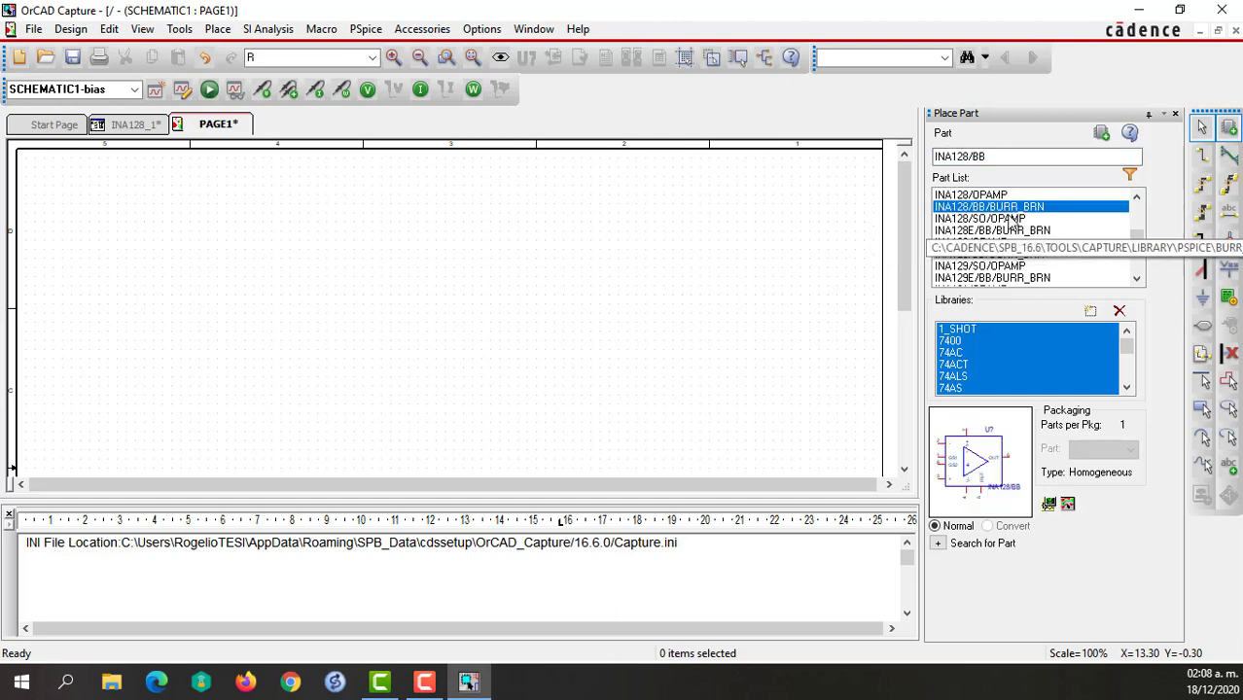
{"action": "left_click", "coordinate": [1103, 136]}
{"action": "left_click", "coordinate": [444, 292]}
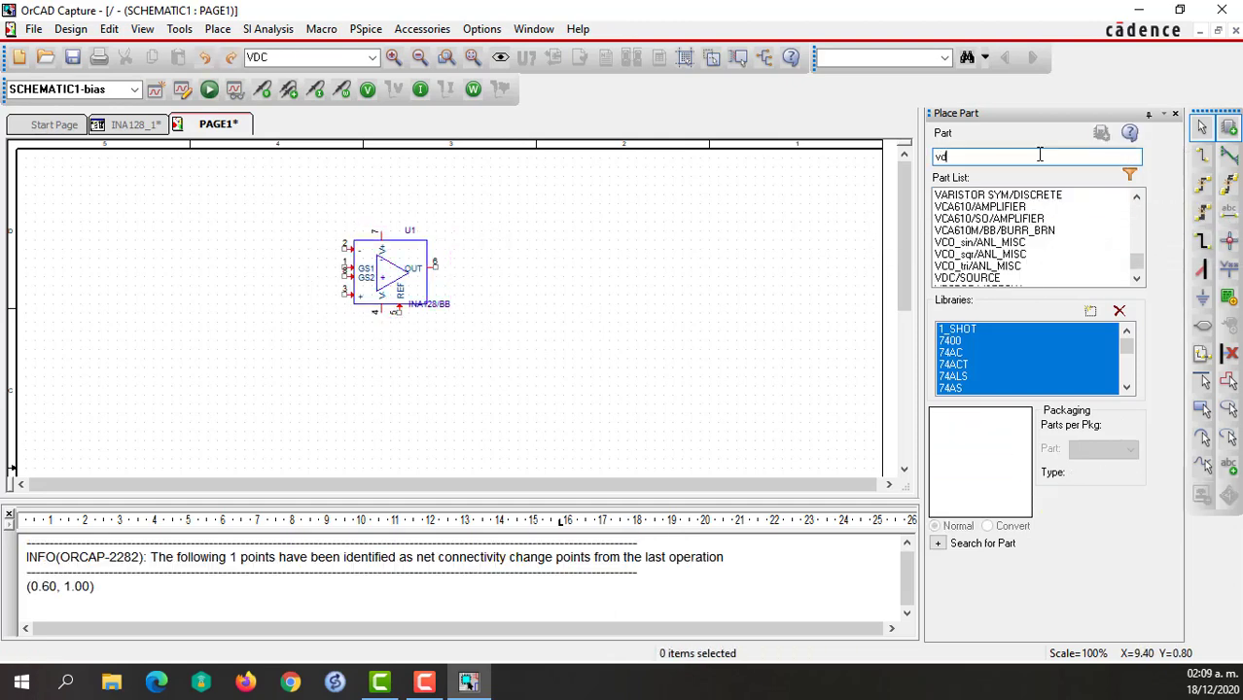
Place two VDC sources from the SOURCE library one above the other, well to the left of the amplifier.
{"action": "type", "text": "vdc"}
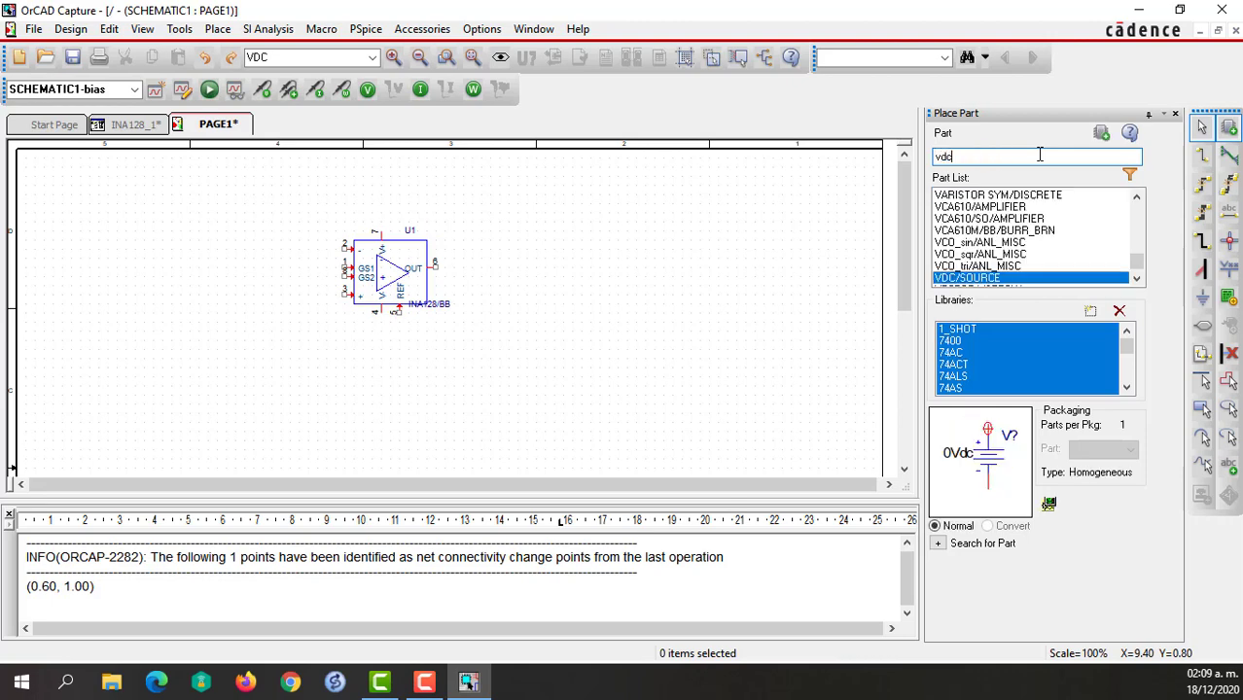
{"action": "left_click", "coordinate": [1101, 133]}
{"action": "left_click", "coordinate": [73, 219]}
{"action": "left_click", "coordinate": [73, 288]}
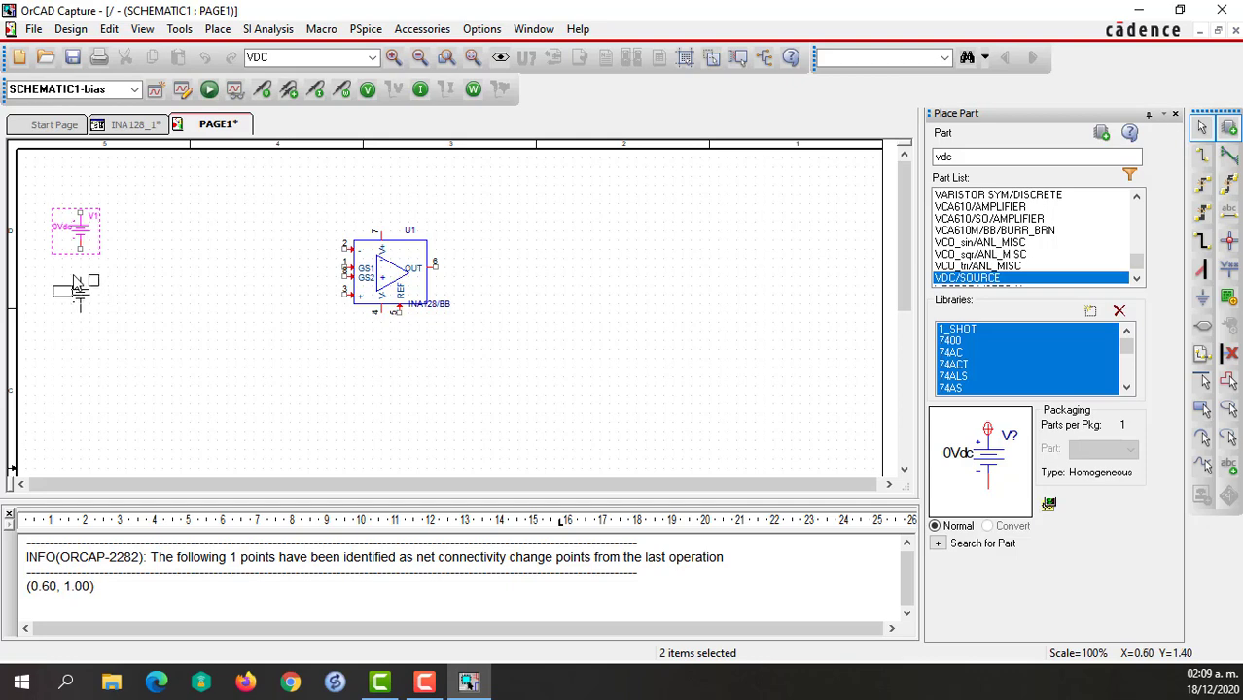
{"action": "key", "text": "Escape"}
{"action": "left_click", "coordinate": [118, 346]}
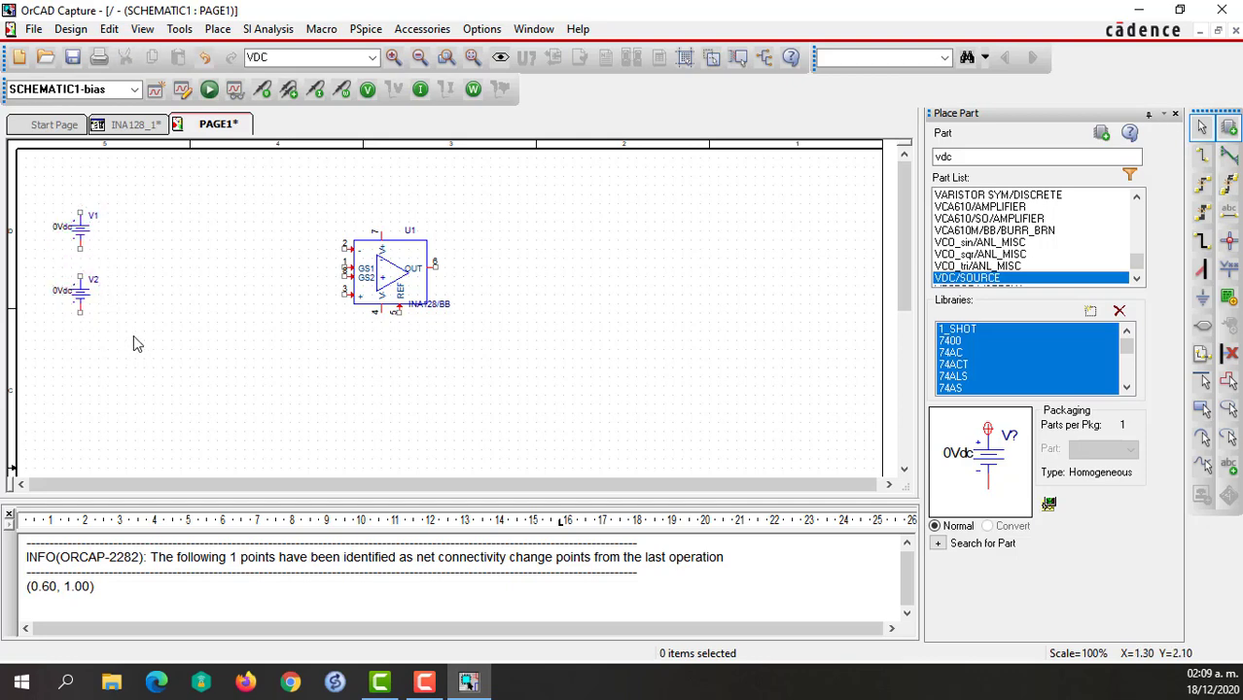
Wire the negative terminal of source V1 to the positive terminal of source V2.
{"action": "key", "text": "w"}
{"action": "left_click", "coordinate": [80, 276]}
{"action": "left_click", "coordinate": [80, 250]}
{"action": "key", "text": "Escape"}
Place a rotated 0/CAPSYM ground symbol just to the right of the wire between V1 and V2.
{"action": "key", "text": "g"}
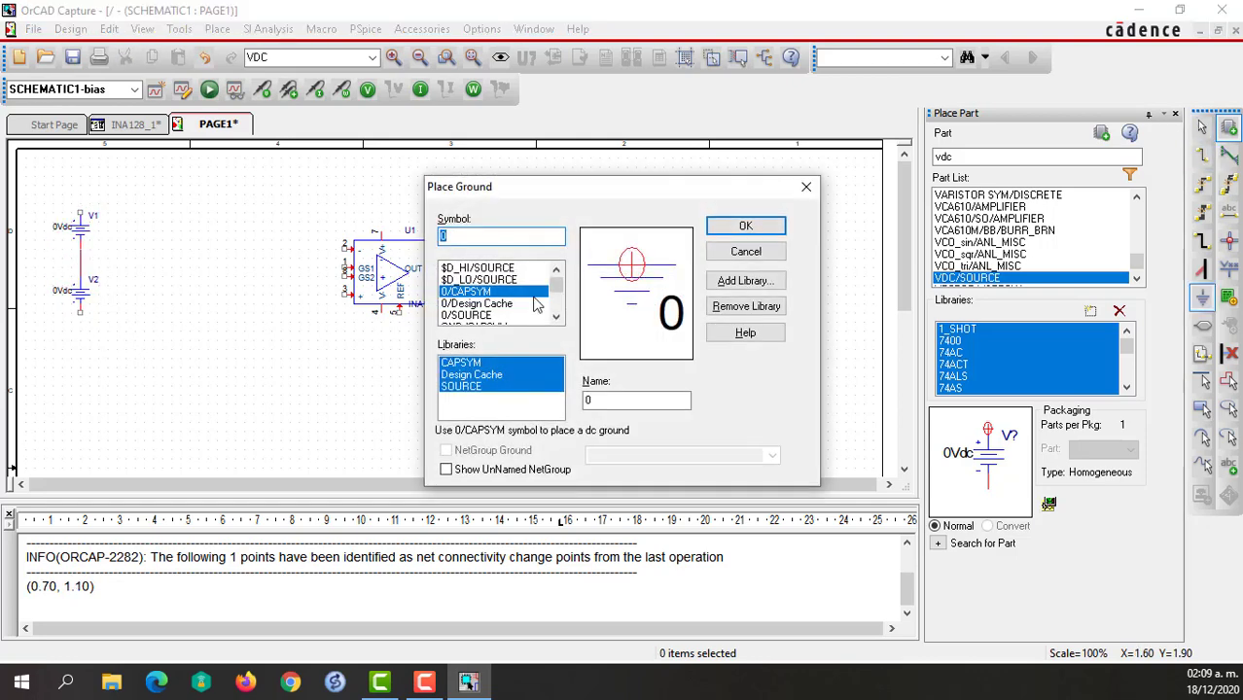
{"action": "left_click", "coordinate": [741, 230]}
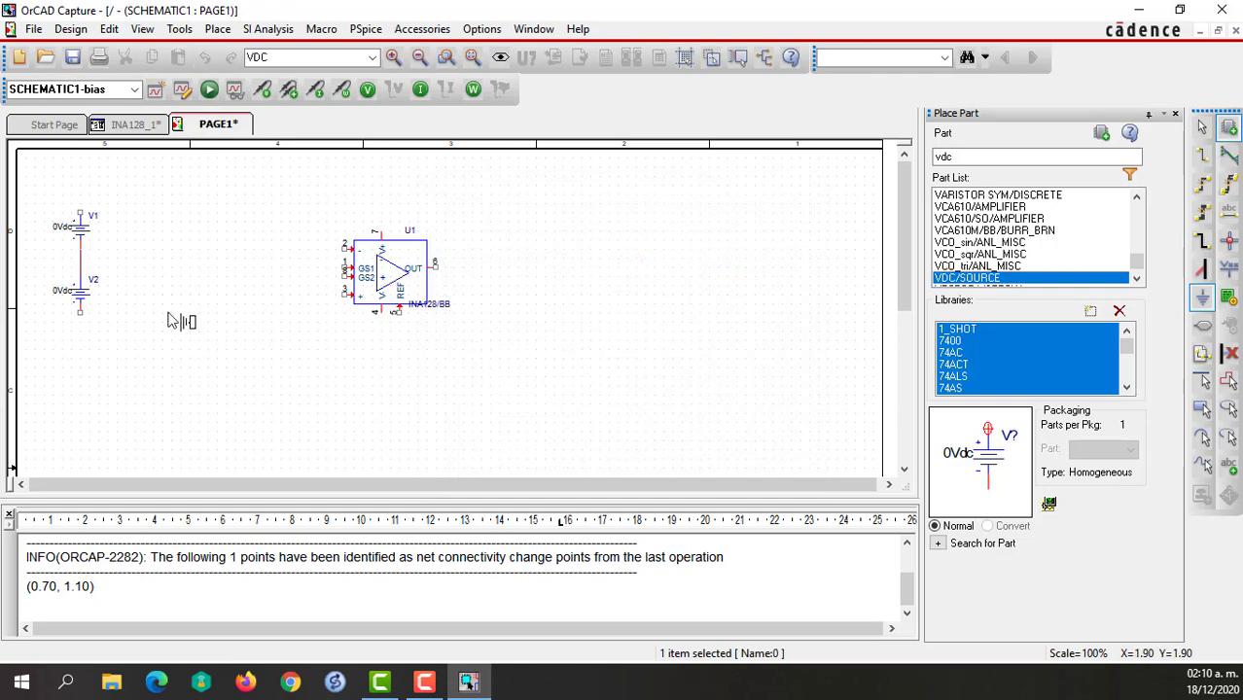
{"action": "key", "text": "r"}
{"action": "left_click", "coordinate": [116, 260]}
{"action": "key", "text": "Escape"}
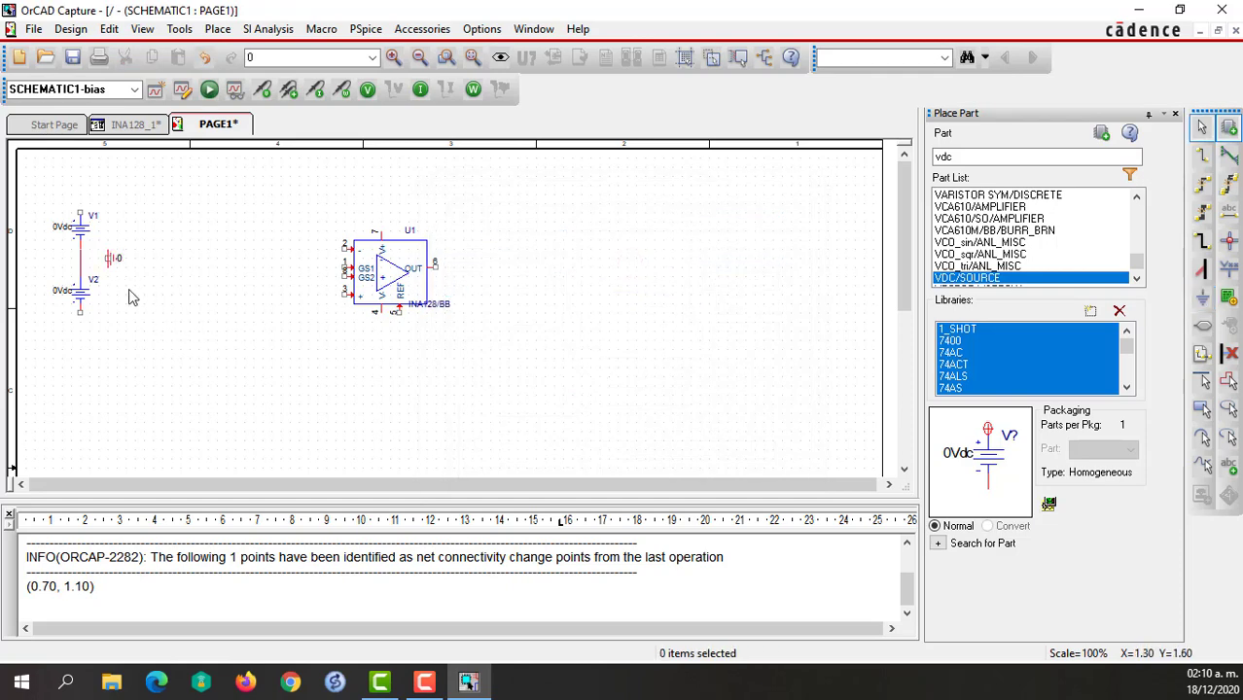
Wire the ground symbol to the node between V1 and V2.
{"action": "key", "text": "w"}
{"action": "left_click", "coordinate": [110, 257]}
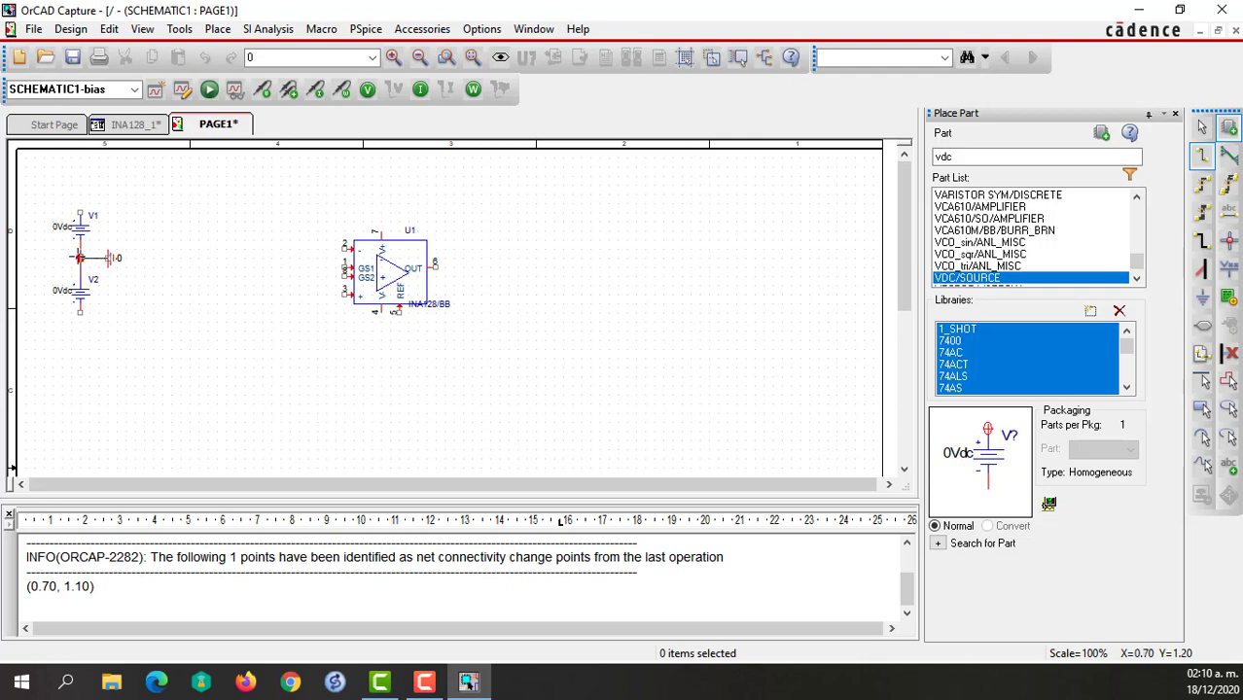
{"action": "left_click", "coordinate": [80, 257]}
{"action": "key", "text": "Escape"}
{"action": "left_click", "coordinate": [218, 369]}
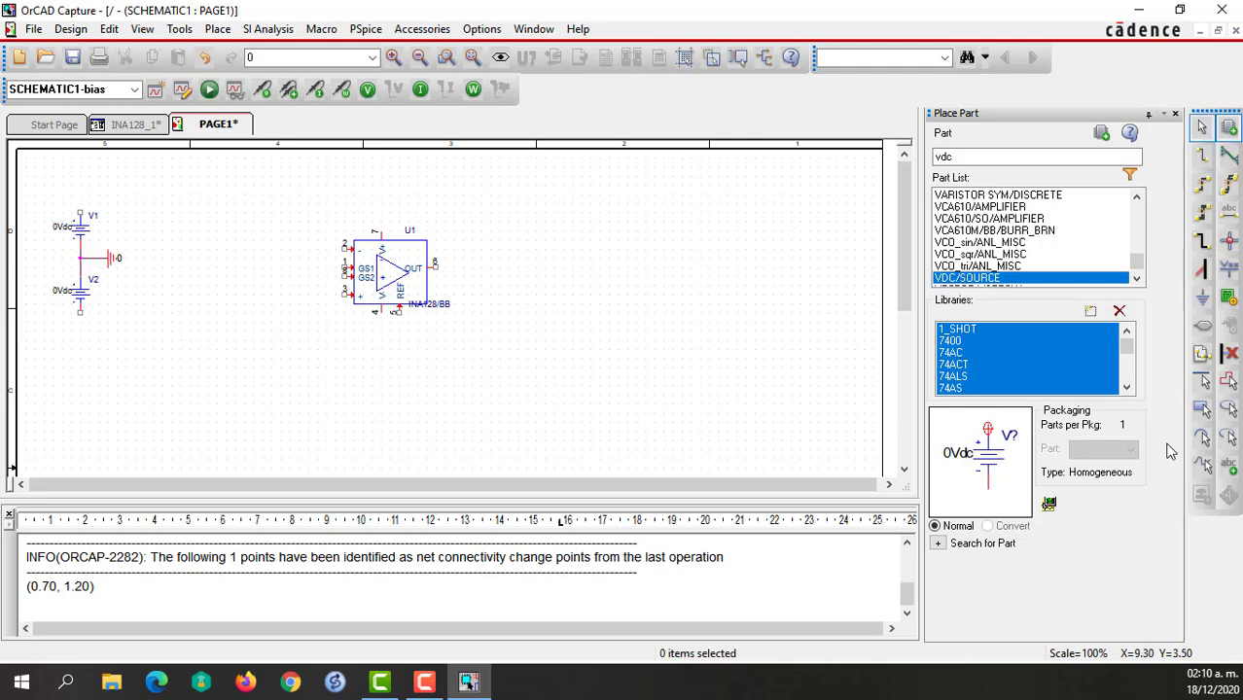
Place VCC/CAPSYM power symbols above V1, below V2, and at the amplifier's pins 4 and 7, with the lower ones pointing down.
{"action": "left_click", "coordinate": [1227, 271]}
{"action": "scroll", "coordinate": [533, 311], "scroll_direction": "down", "scroll_amount": 10}
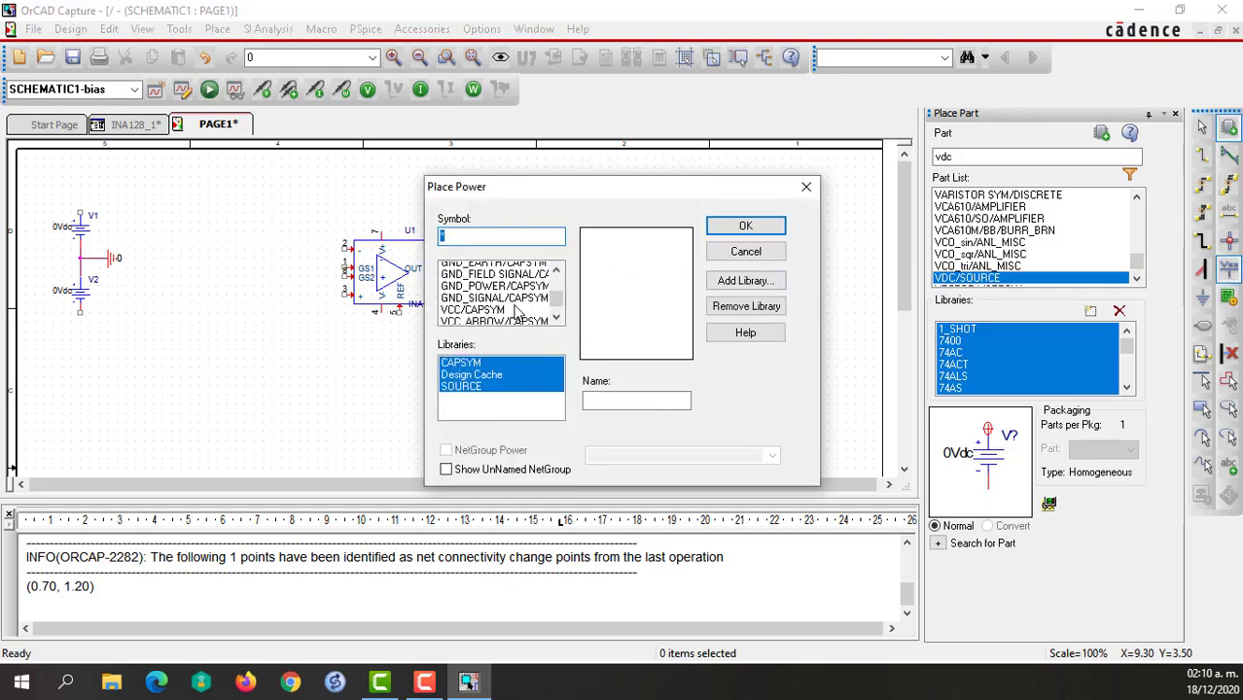
{"action": "left_click", "coordinate": [481, 279]}
{"action": "left_click", "coordinate": [739, 227]}
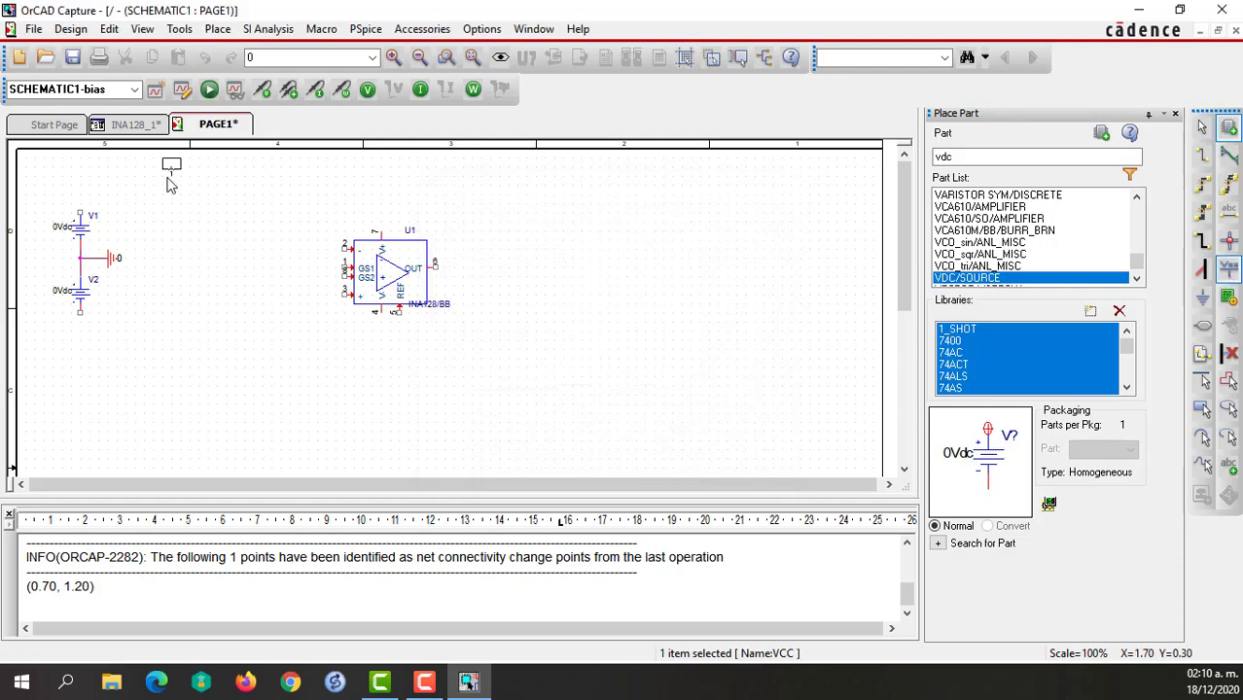
{"action": "left_click", "coordinate": [84, 207]}
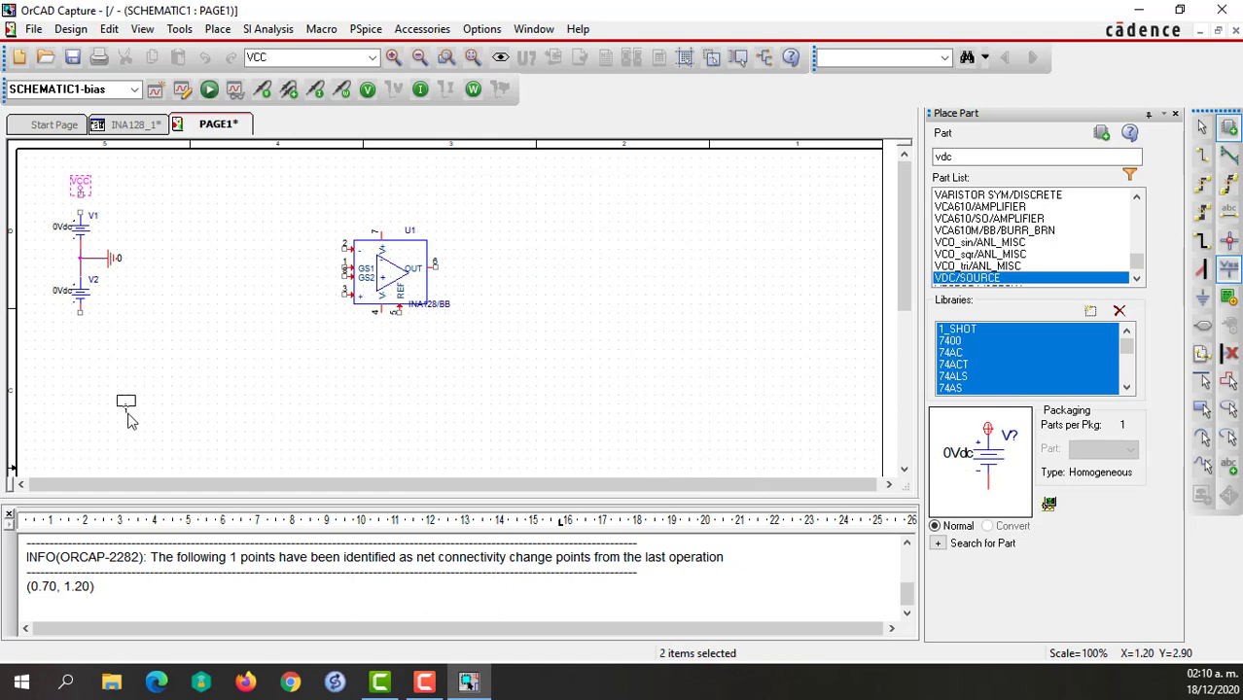
{"action": "key", "text": "Escape"}
{"action": "left_click", "coordinate": [84, 343]}
{"action": "left_click", "coordinate": [383, 328]}
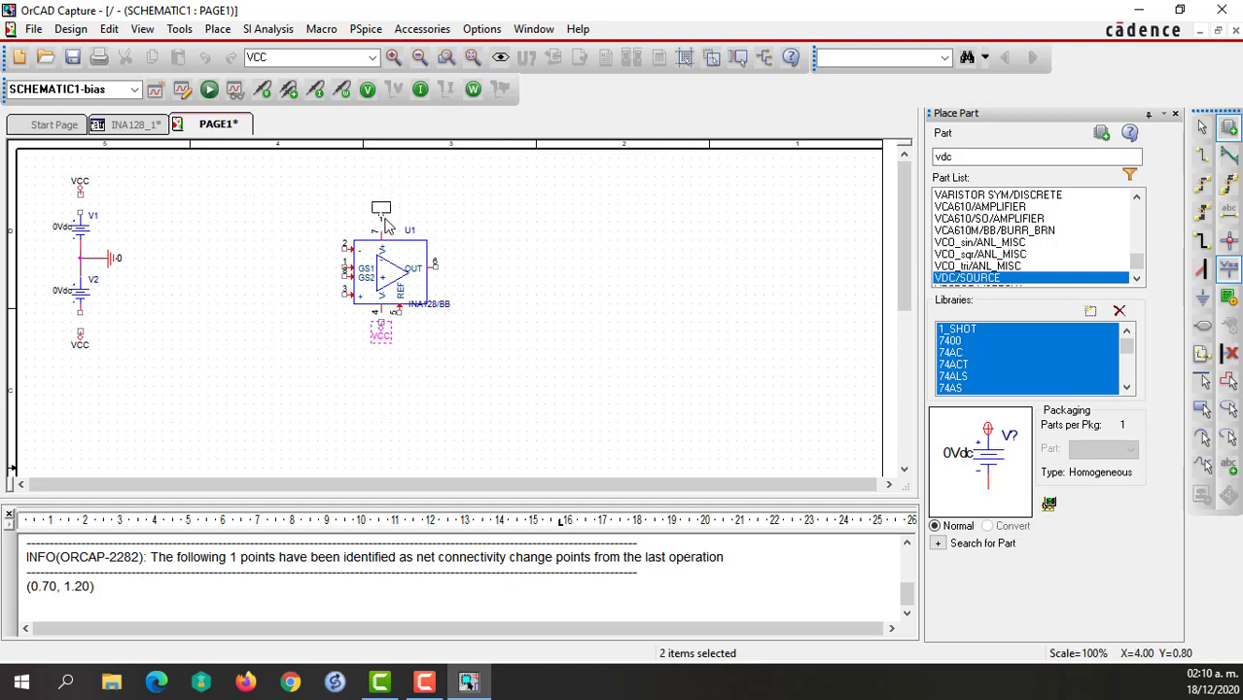
{"action": "left_click", "coordinate": [385, 224]}
{"action": "key", "text": "Escape"}
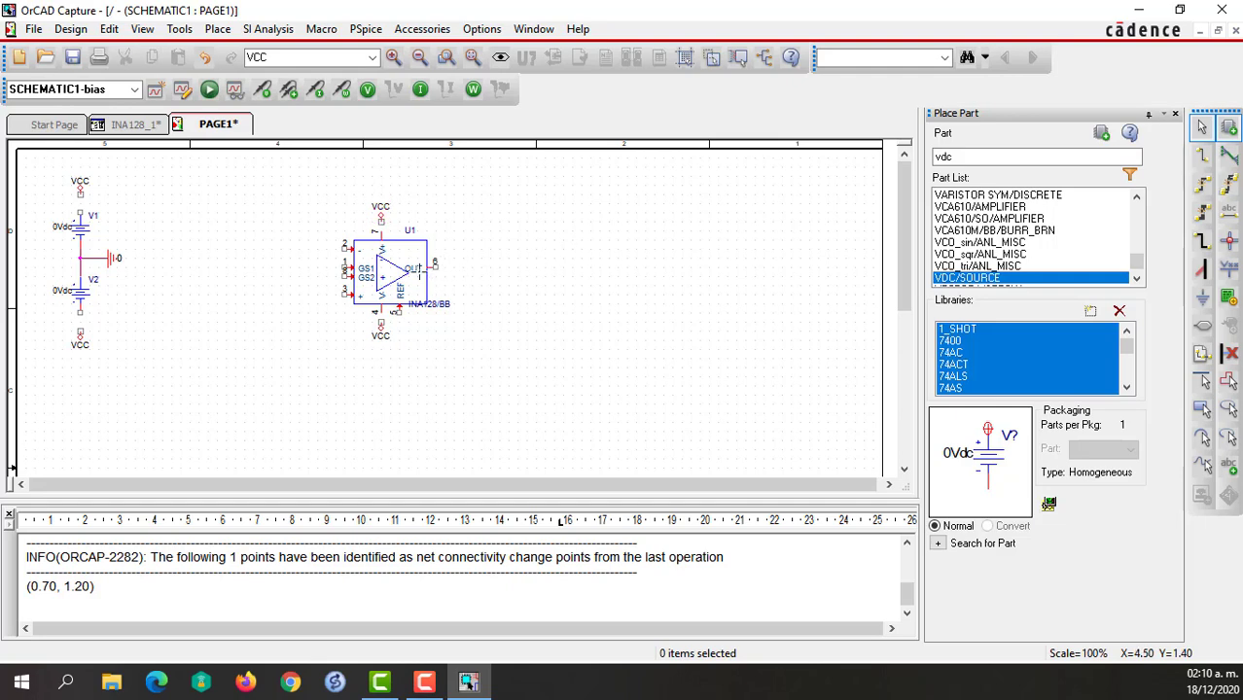
Wire the four VCC symbols to amplifier pins 7 and 4, V2's negative terminal and V1's positive terminal.
{"action": "key", "text": "w"}
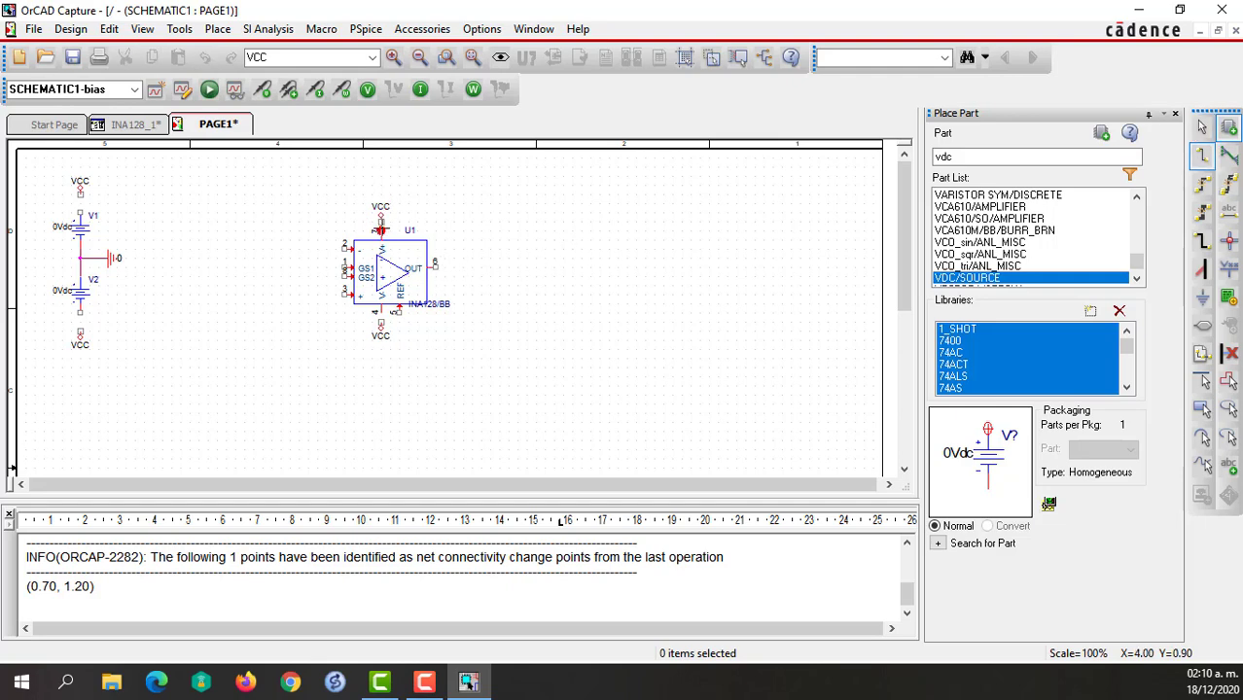
{"action": "double_click", "coordinate": [381, 229]}
{"action": "double_click", "coordinate": [378, 317]}
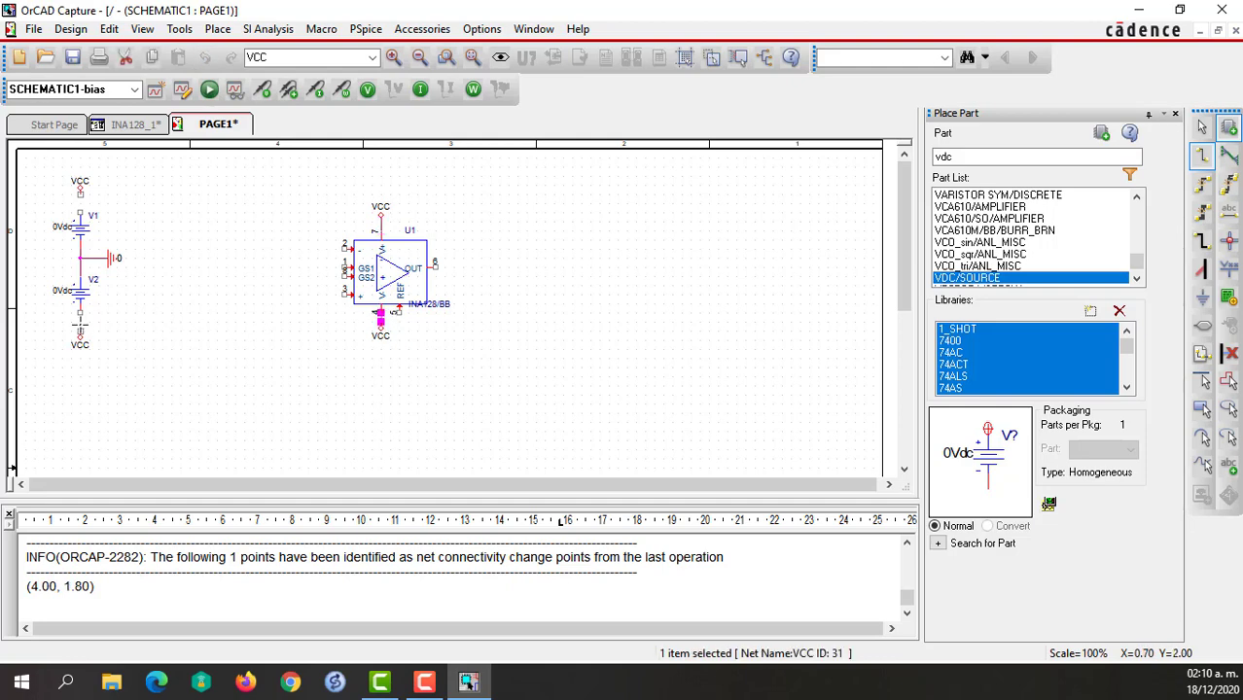
{"action": "double_click", "coordinate": [80, 316]}
{"action": "left_click", "coordinate": [80, 194]}
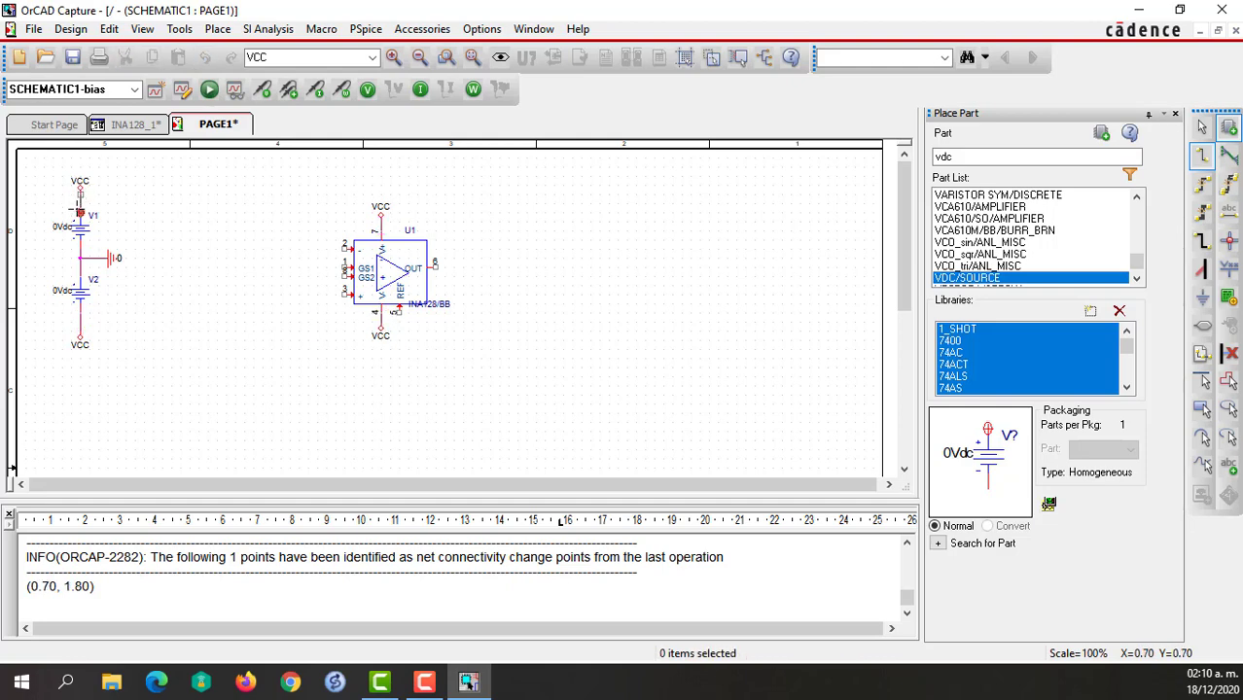
{"action": "left_click", "coordinate": [80, 212]}
{"action": "key", "text": "Escape"}
{"action": "left_click", "coordinate": [137, 243]}
Set the DC value of both V1 and V2 to 10Vdc.
{"action": "double_click", "coordinate": [61, 228]}
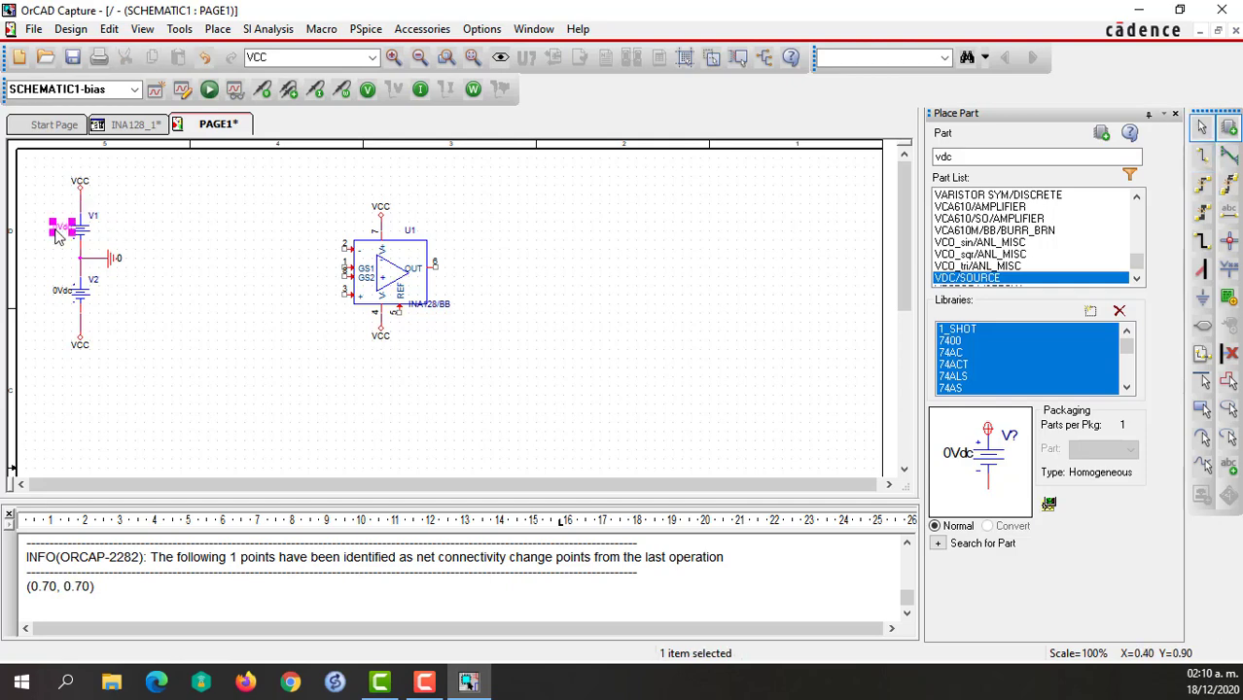
{"action": "left_click", "coordinate": [504, 280]}
{"action": "type", "text": "10Vdc"}
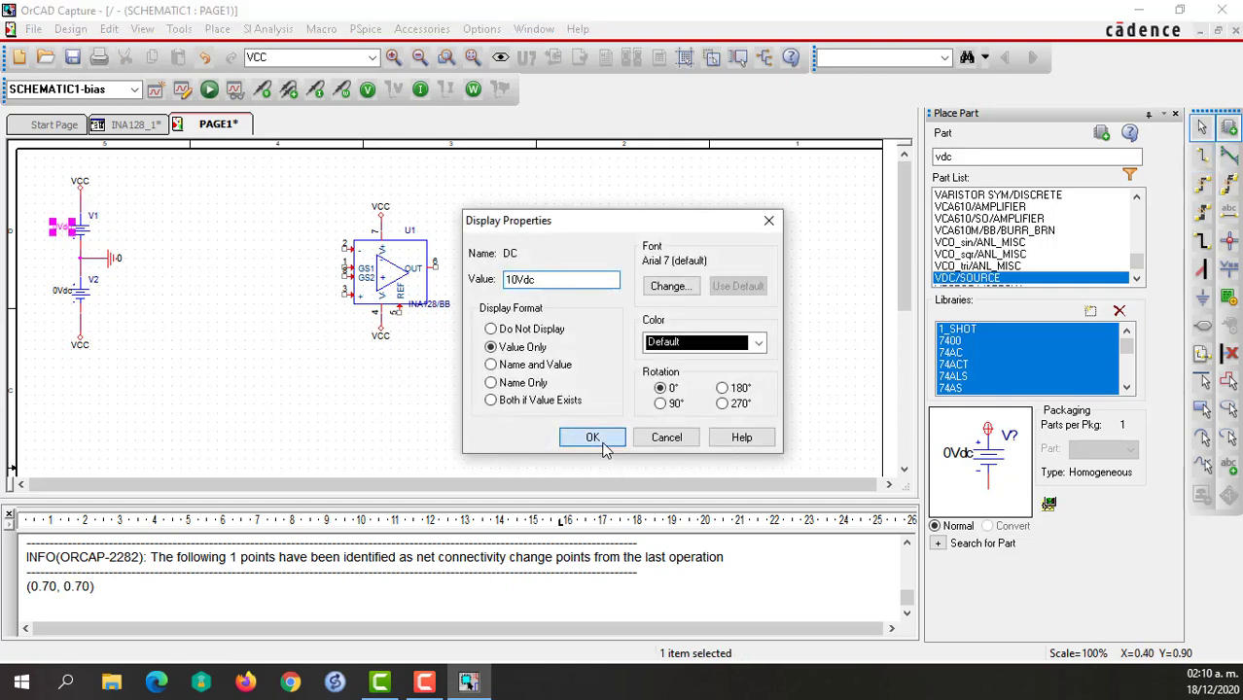
{"action": "left_click", "coordinate": [593, 438]}
{"action": "double_click", "coordinate": [58, 293]}
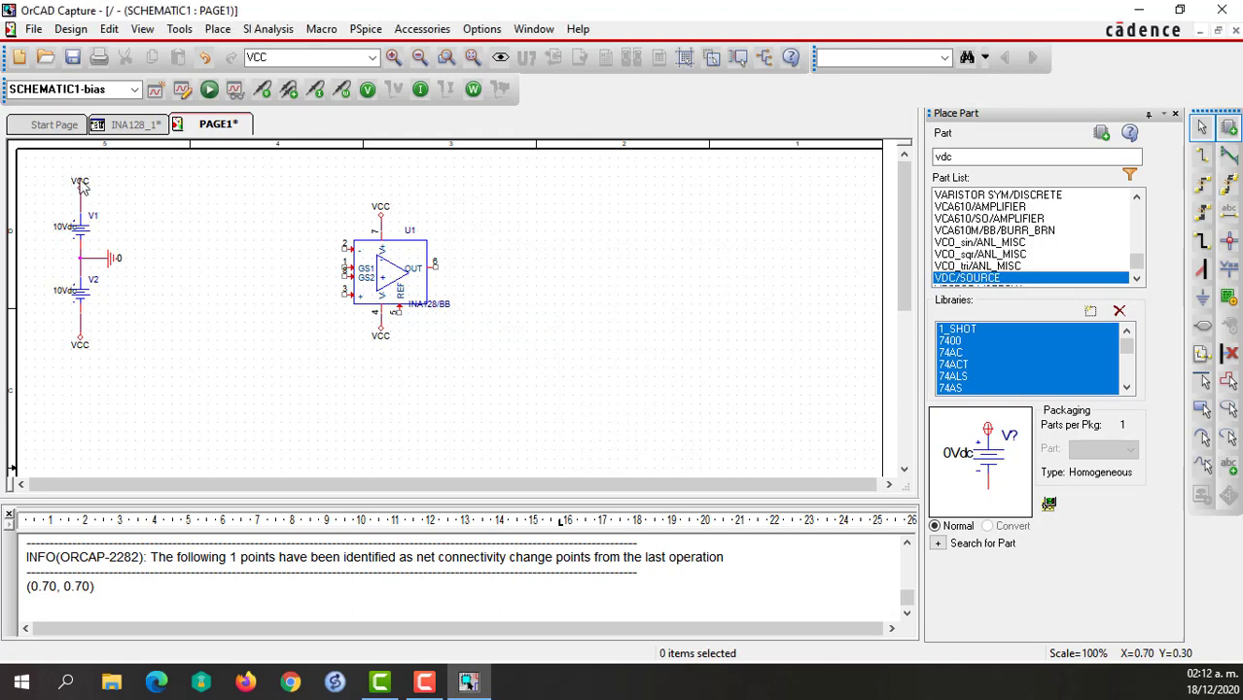
Rename the power symbol above V1 to Vdd and the one below V2 to Vss.
{"action": "double_click", "coordinate": [80, 181]}
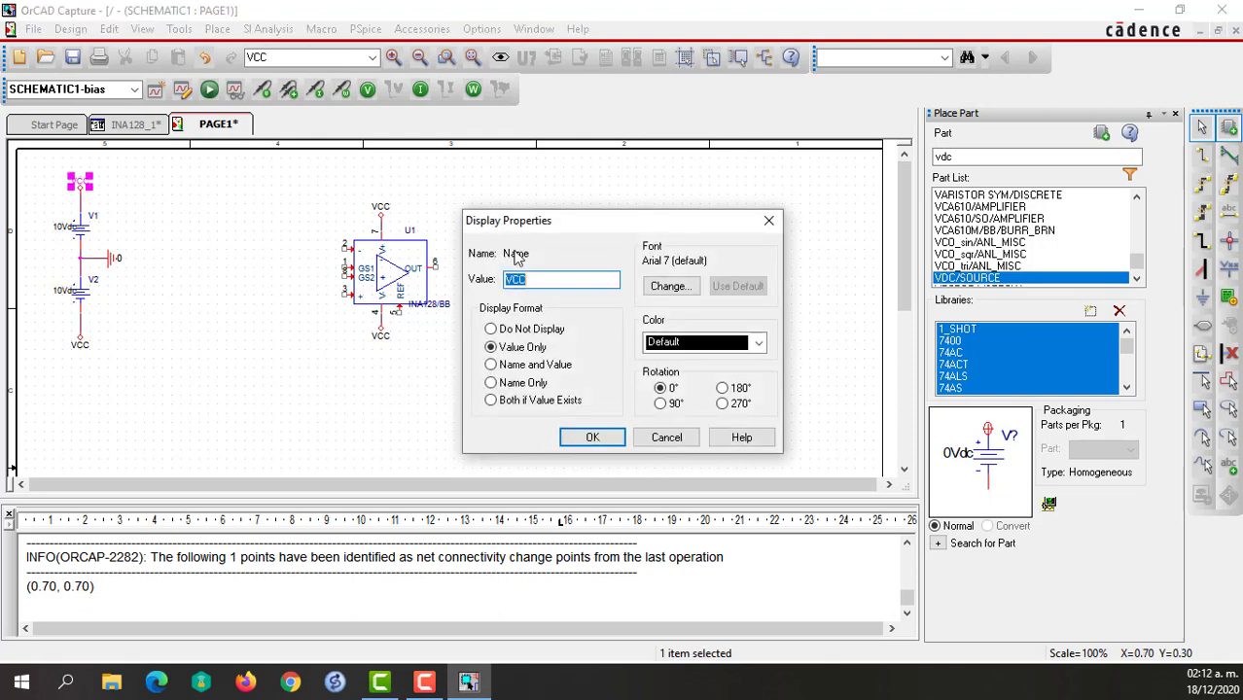
{"action": "left_click", "coordinate": [531, 280]}
{"action": "type", "text": "dd"}
{"action": "key", "text": "Return"}
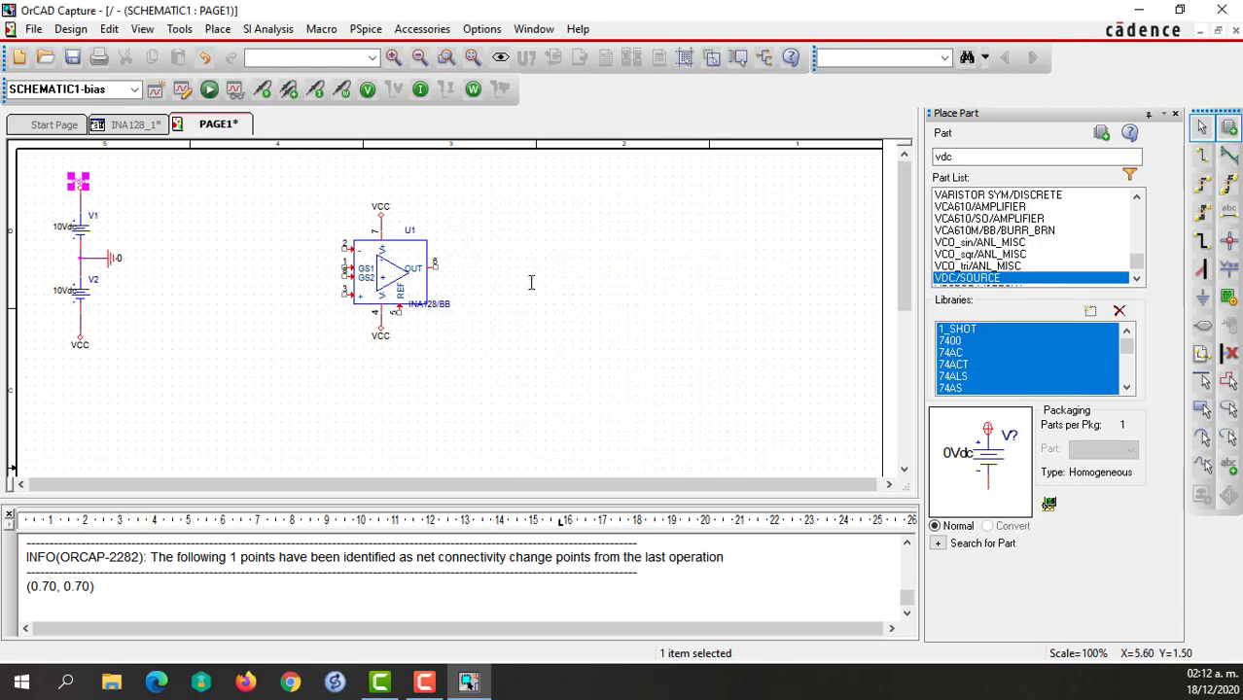
{"action": "double_click", "coordinate": [81, 346]}
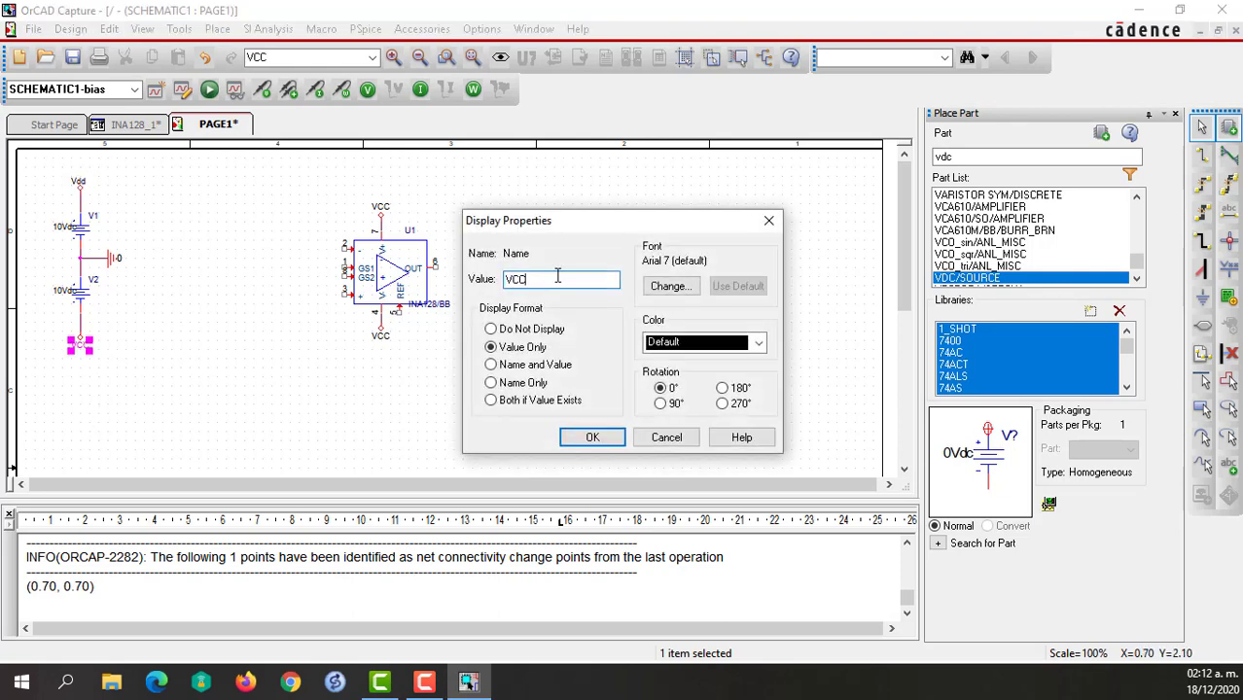
{"action": "key", "text": "BackSpace"}
{"action": "key", "text": "BackSpace"}
{"action": "left_click", "coordinate": [586, 437]}
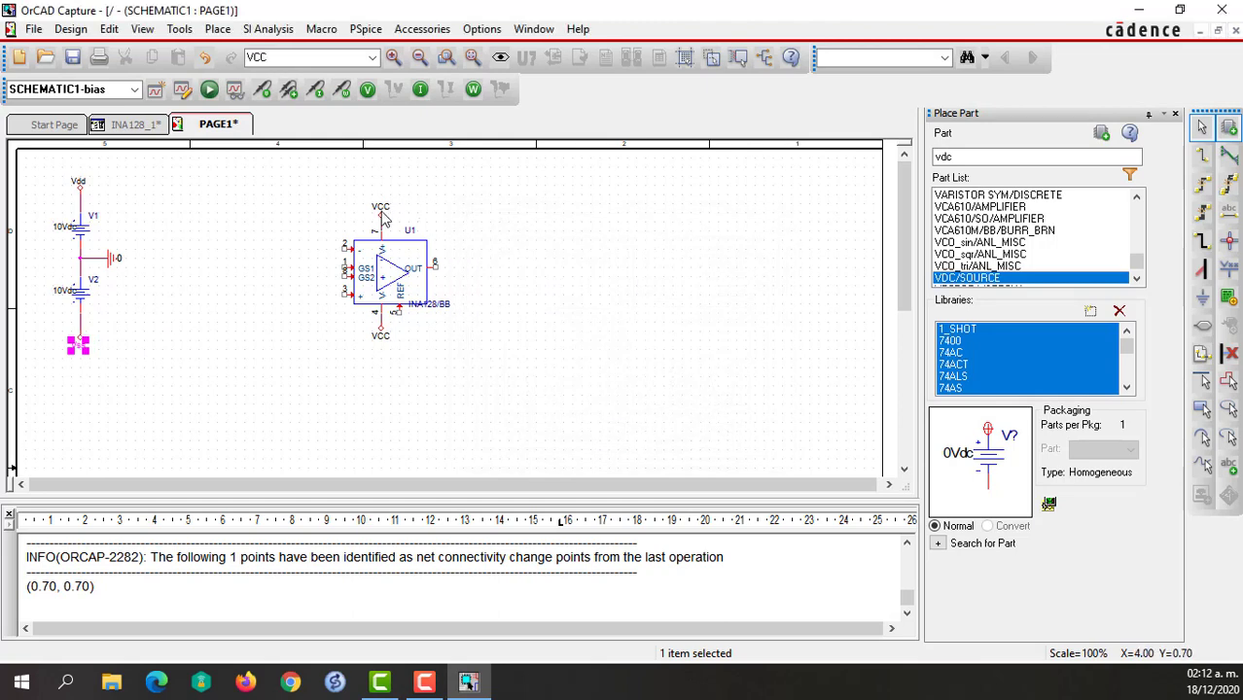
Rename the amplifier's power symbols to Vdd at pin 7 and Vss at pin 4.
{"action": "left_click", "coordinate": [381, 208]}
{"action": "double_click", "coordinate": [384, 212]}
{"action": "left_click", "coordinate": [538, 279]}
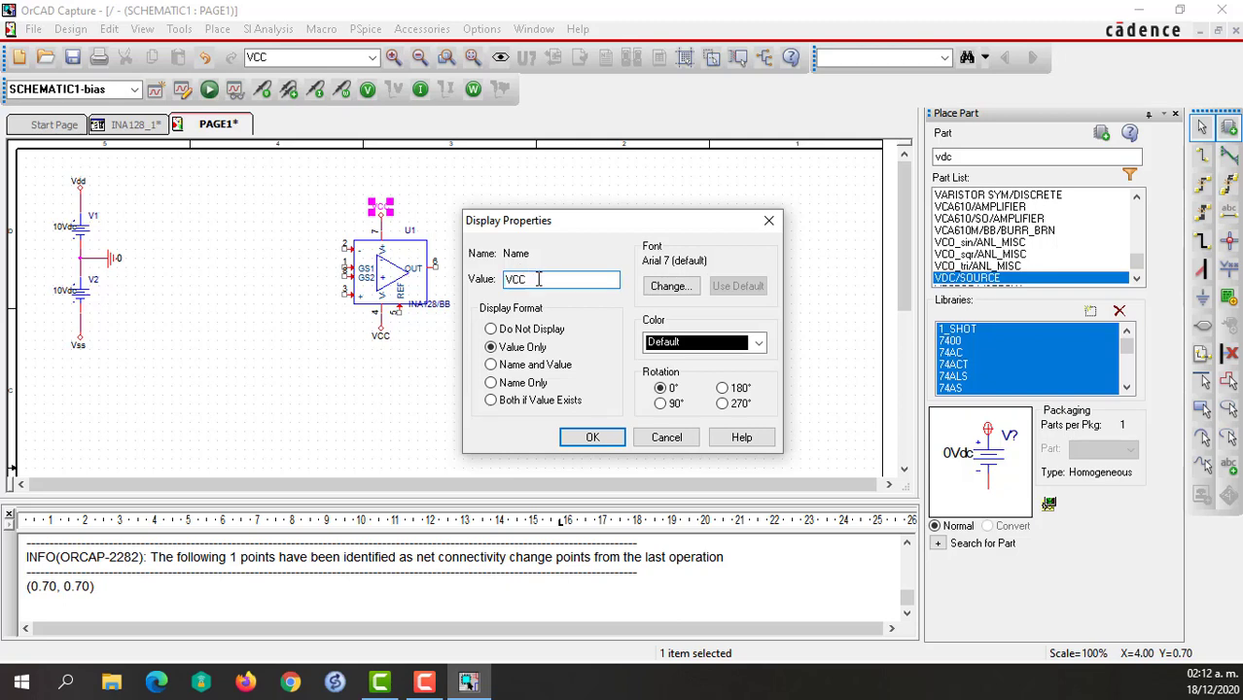
{"action": "type", "text": "dd"}
{"action": "key", "text": "Return"}
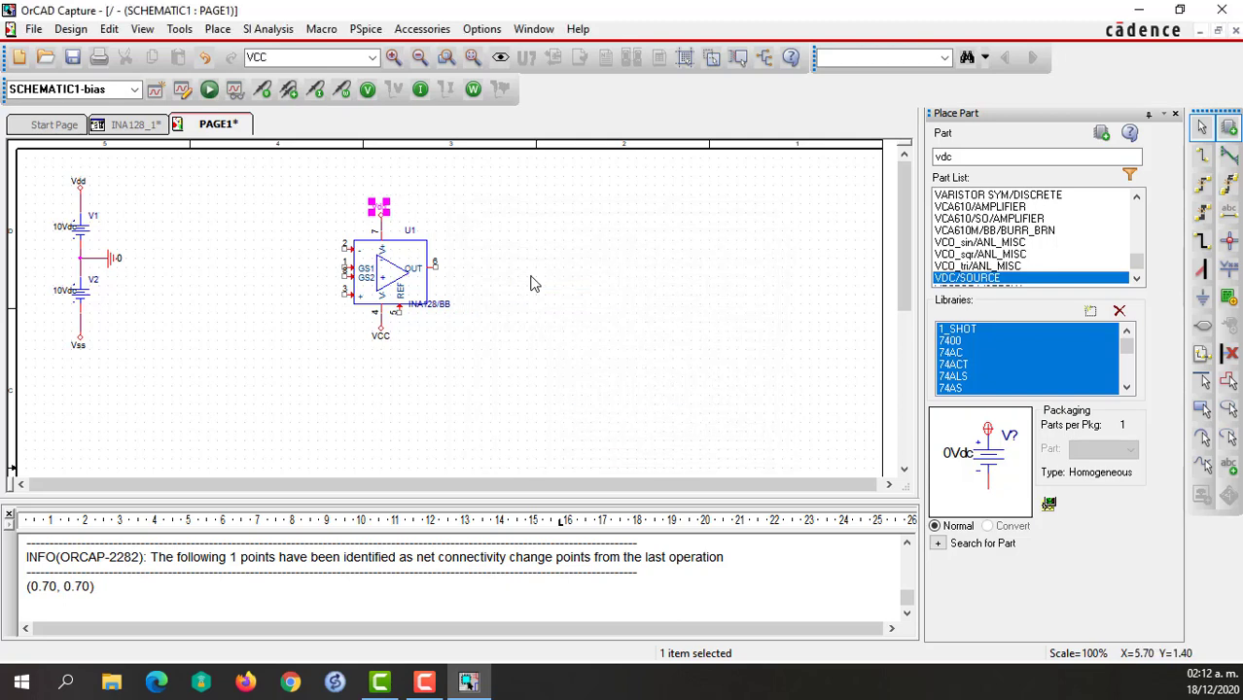
{"action": "double_click", "coordinate": [385, 339]}
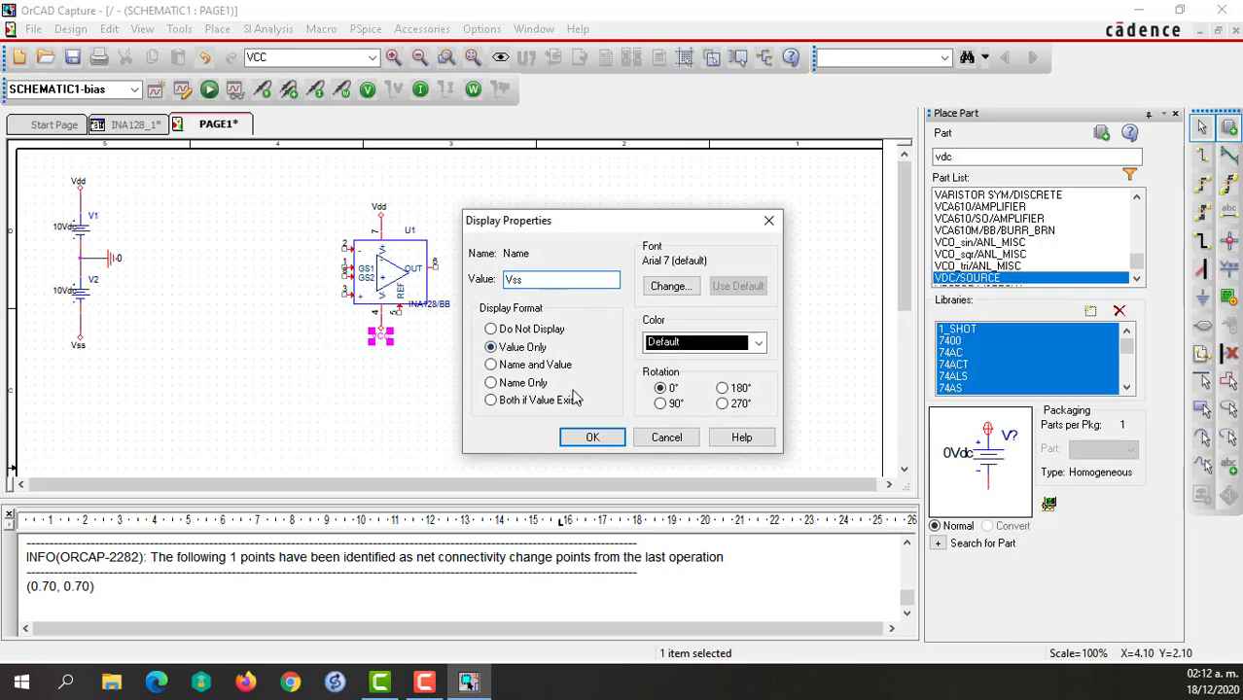
{"action": "type", "text": "Vss"}
{"action": "left_click", "coordinate": [590, 436]}
{"action": "left_click", "coordinate": [578, 277]}
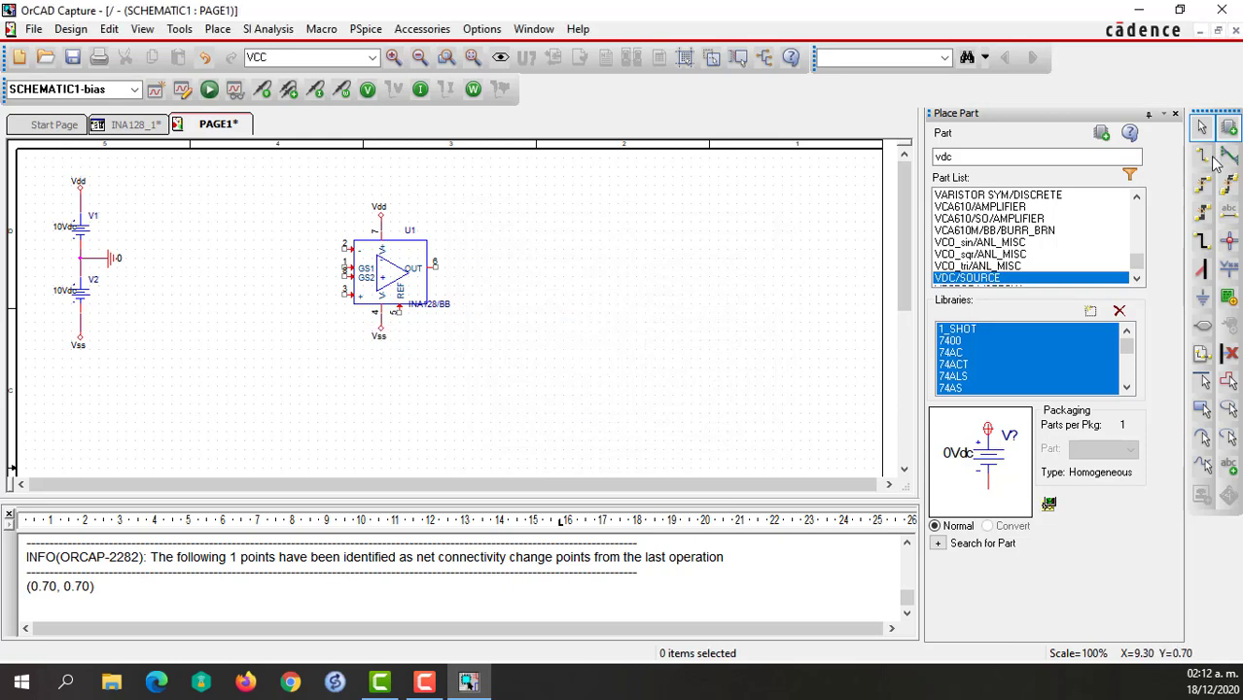
Place two more VDC sources between the supply pair and the amplifier, the second one lower and closer to the amplifier.
{"action": "left_click", "coordinate": [1101, 133]}
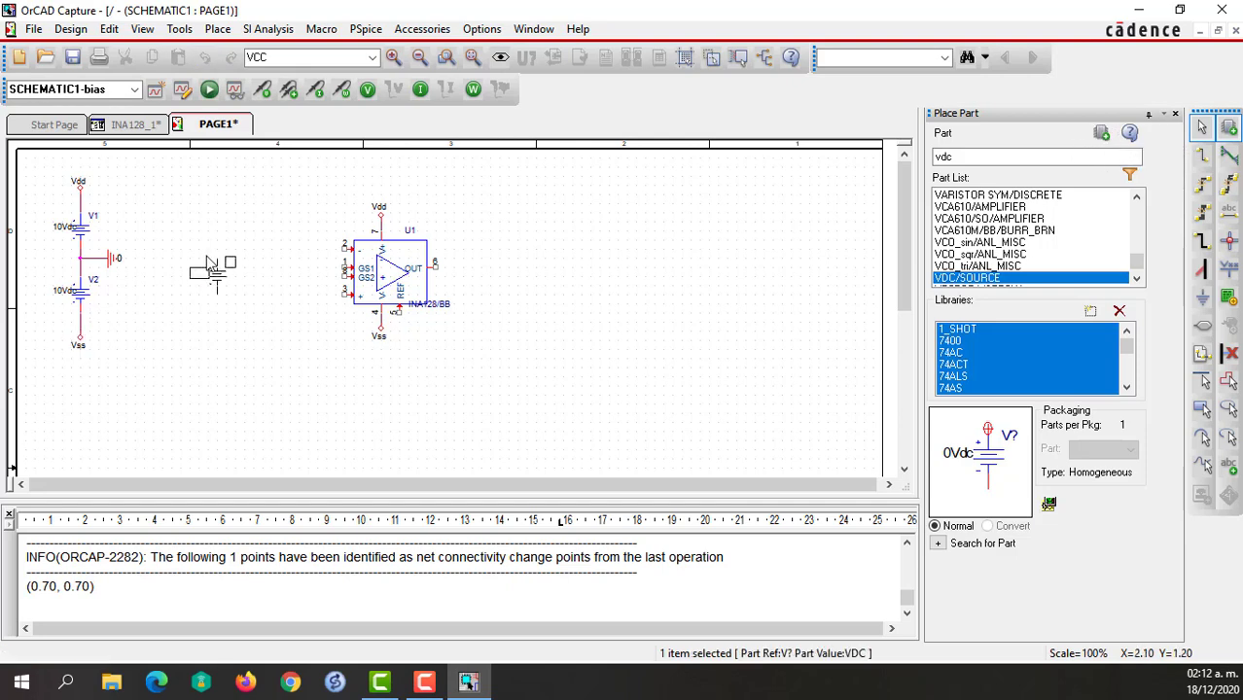
{"action": "left_click", "coordinate": [251, 264]}
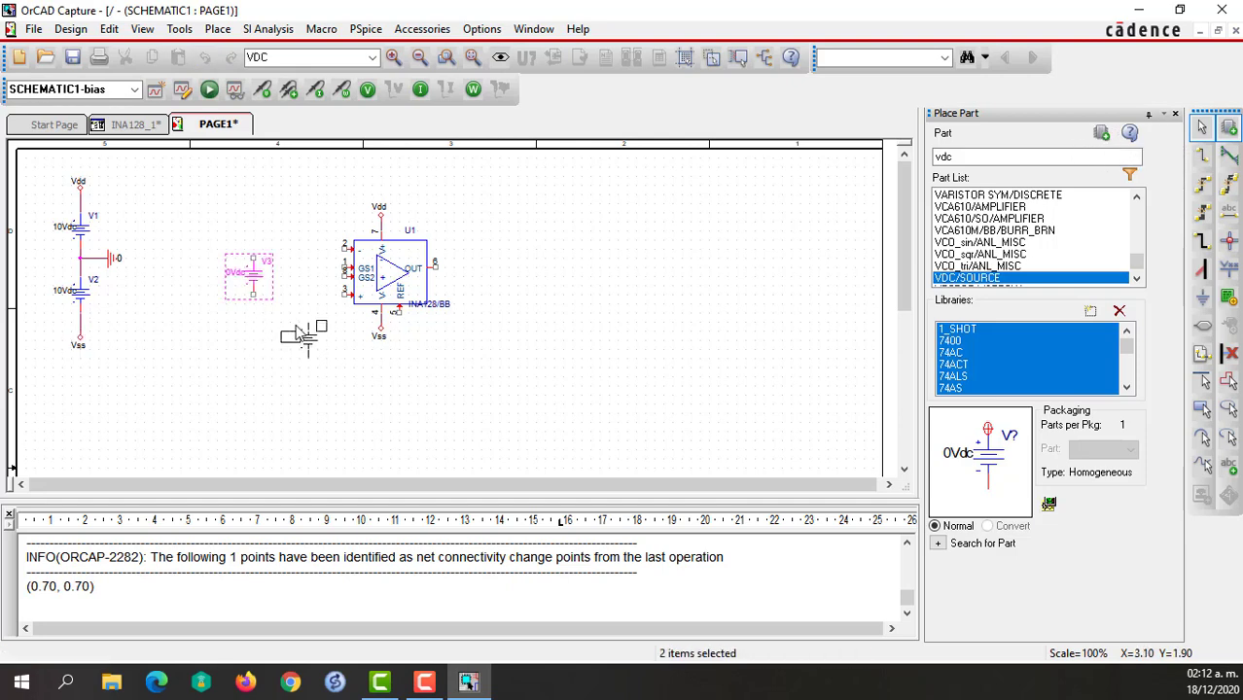
{"action": "left_click", "coordinate": [303, 326]}
{"action": "key", "text": "Escape"}
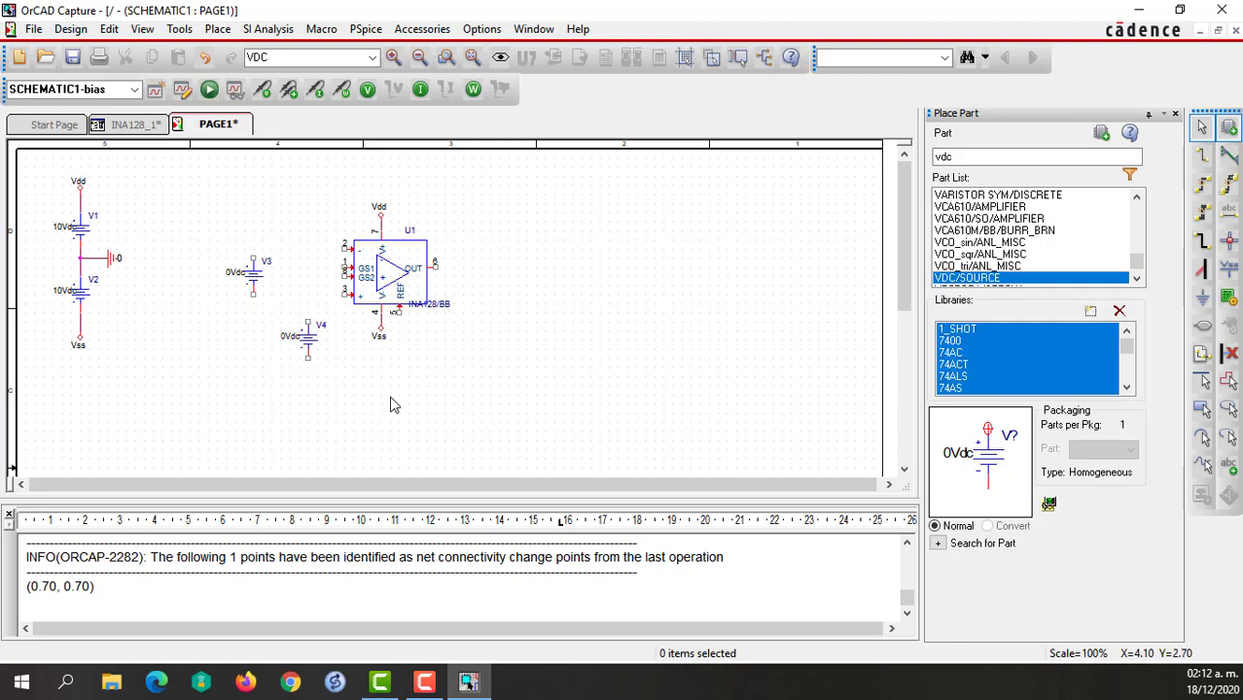
Wire the top of V3 to amplifier pin 2 and the top of V4 to amplifier pin 3.
{"action": "key", "text": "w"}
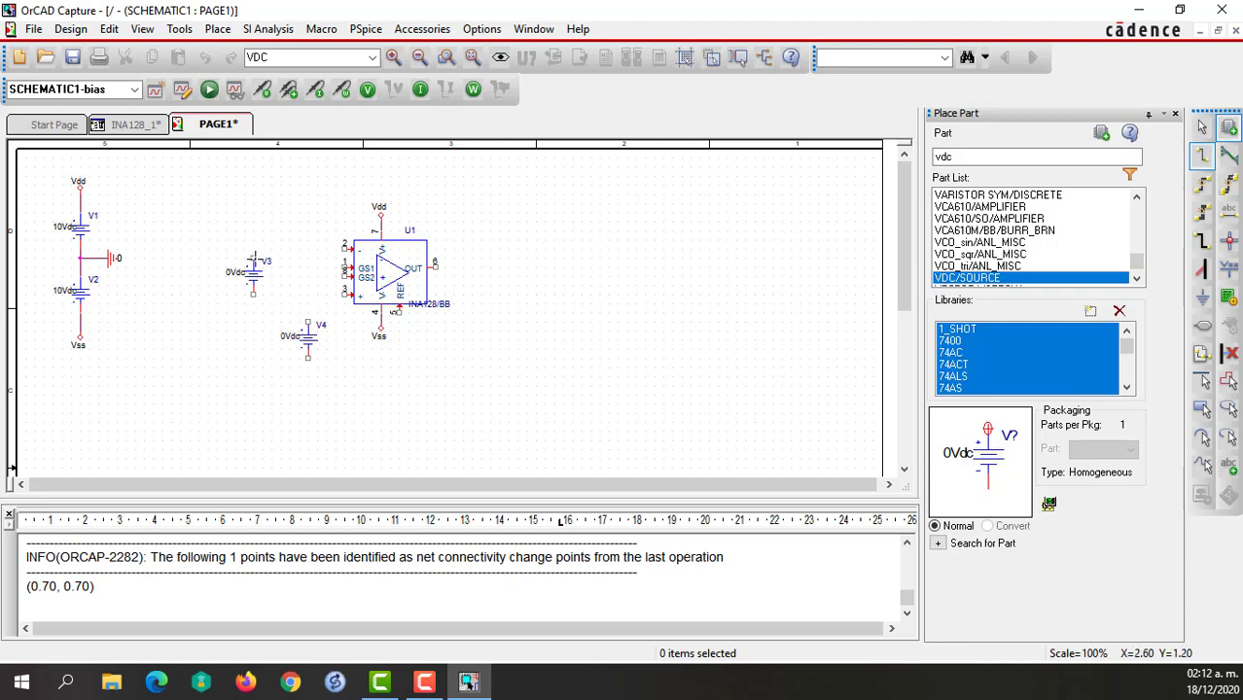
{"action": "left_click", "coordinate": [253, 258]}
{"action": "left_click", "coordinate": [344, 249]}
{"action": "left_click", "coordinate": [308, 321]}
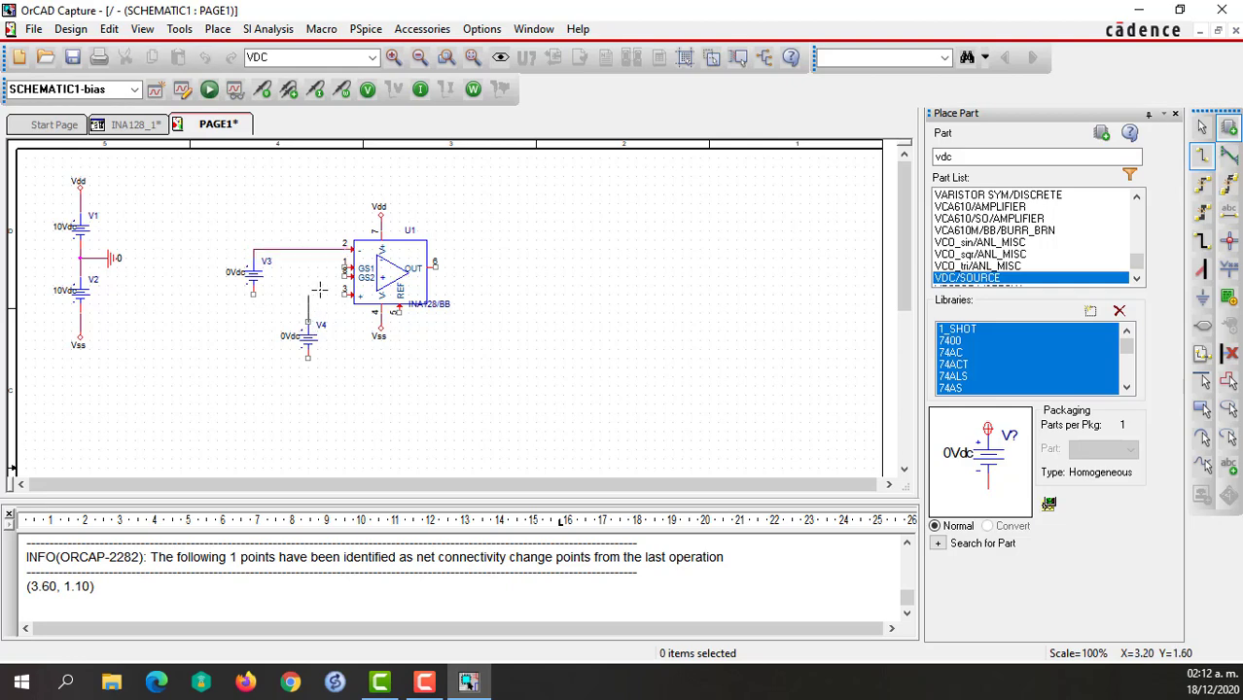
{"action": "left_click", "coordinate": [345, 294]}
{"action": "key", "text": "Escape"}
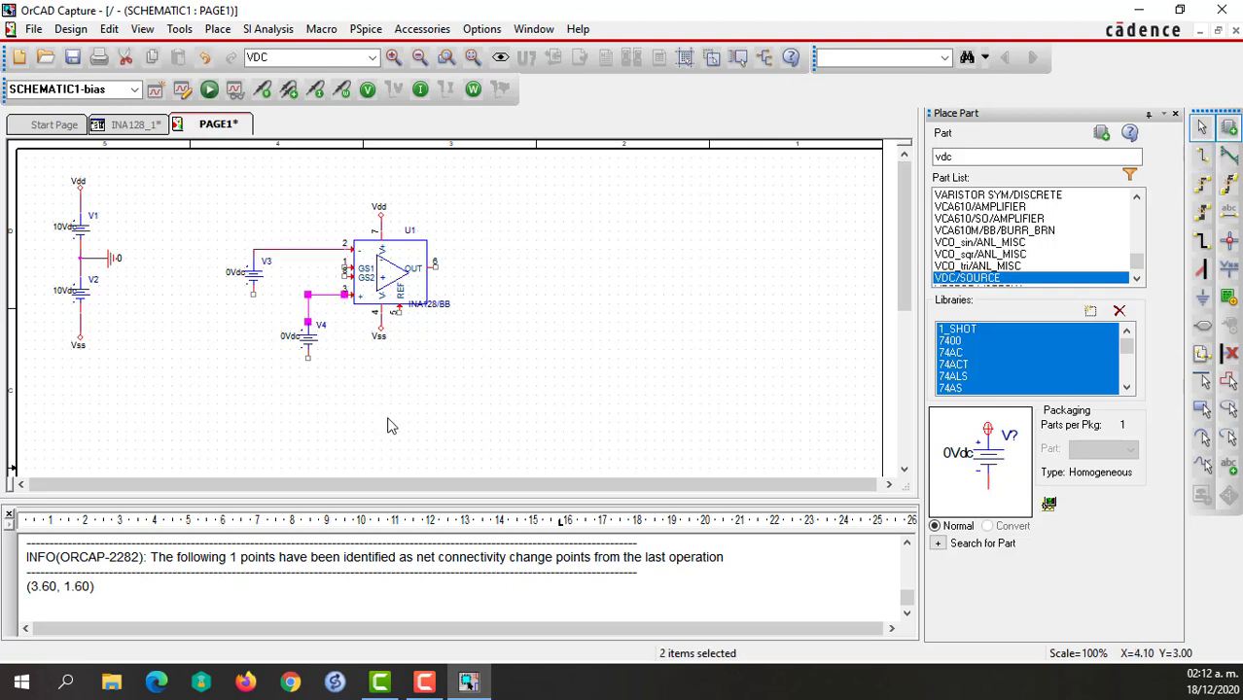
{"action": "left_click", "coordinate": [388, 424]}
Place a 0/CAPSYM ground symbol just below V4 and another just below V3.
{"action": "key", "text": "g"}
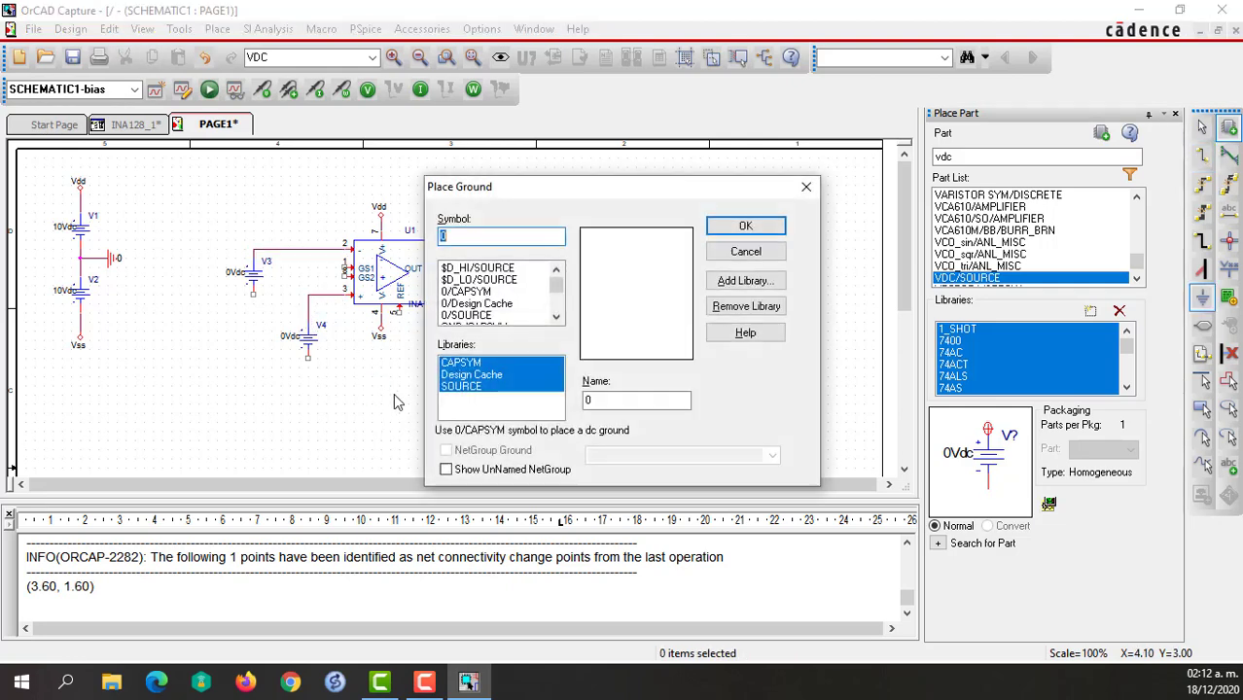
{"action": "left_click", "coordinate": [471, 292]}
{"action": "left_click", "coordinate": [745, 226]}
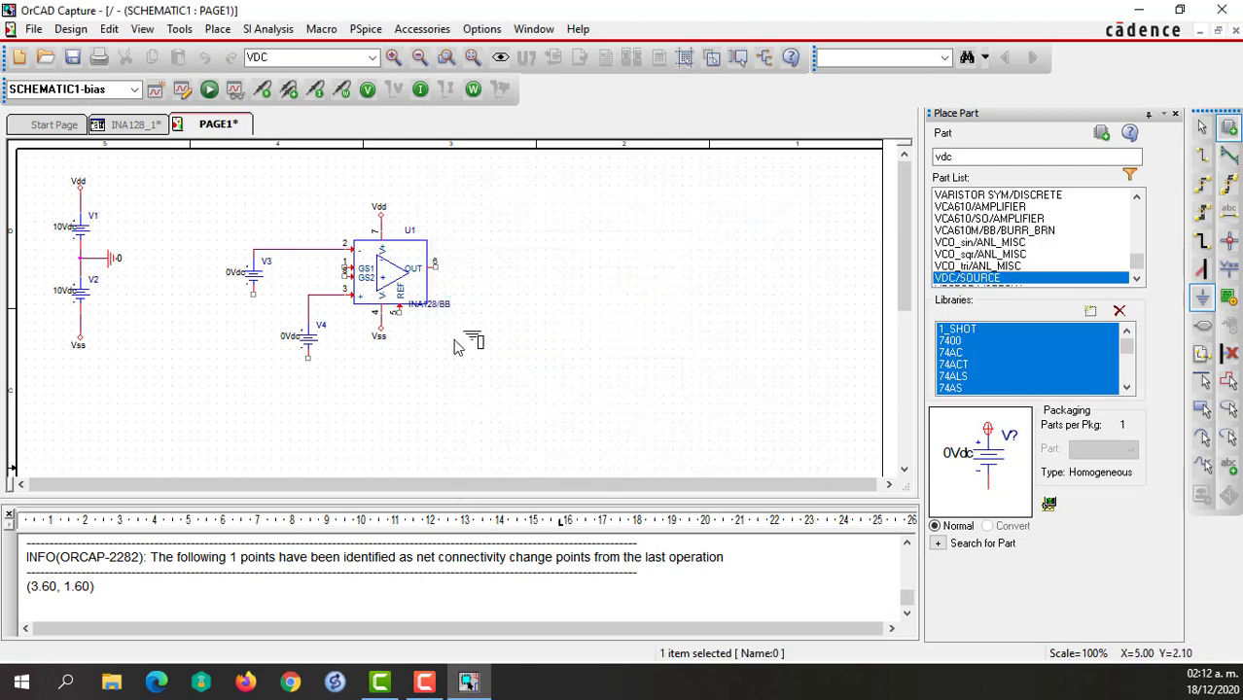
{"action": "left_click", "coordinate": [317, 381]}
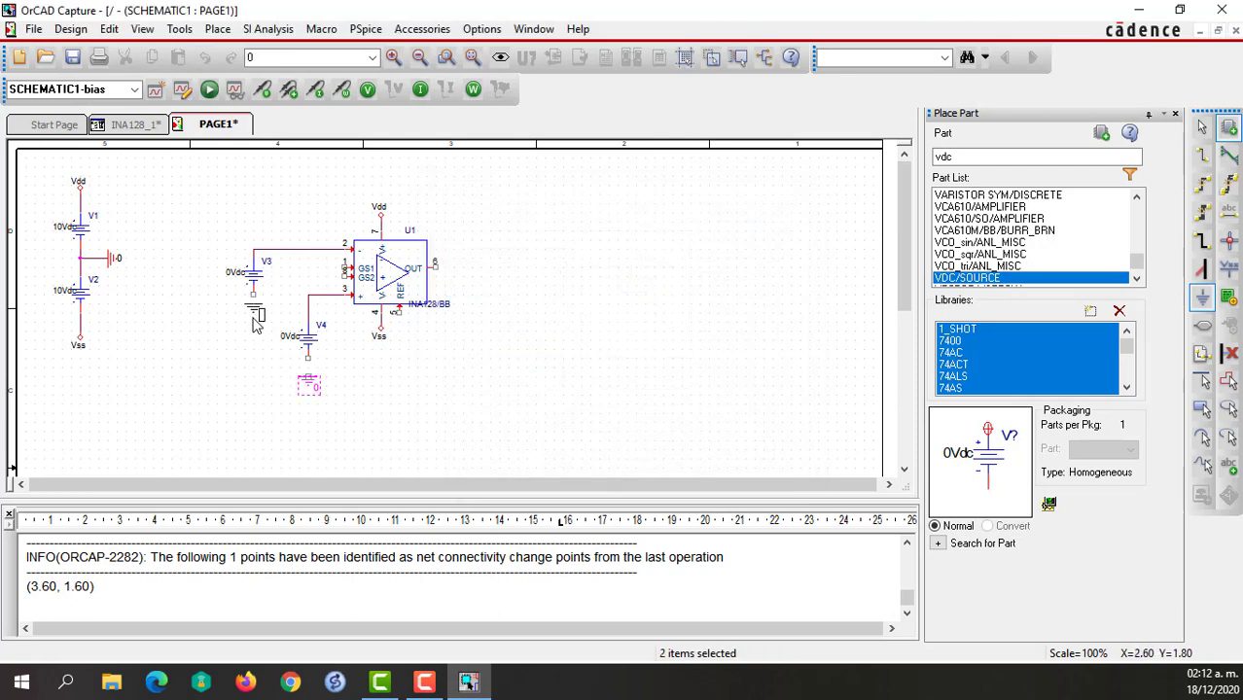
{"action": "key", "text": "Escape"}
{"action": "left_click", "coordinate": [253, 321]}
{"action": "key", "text": "Escape"}
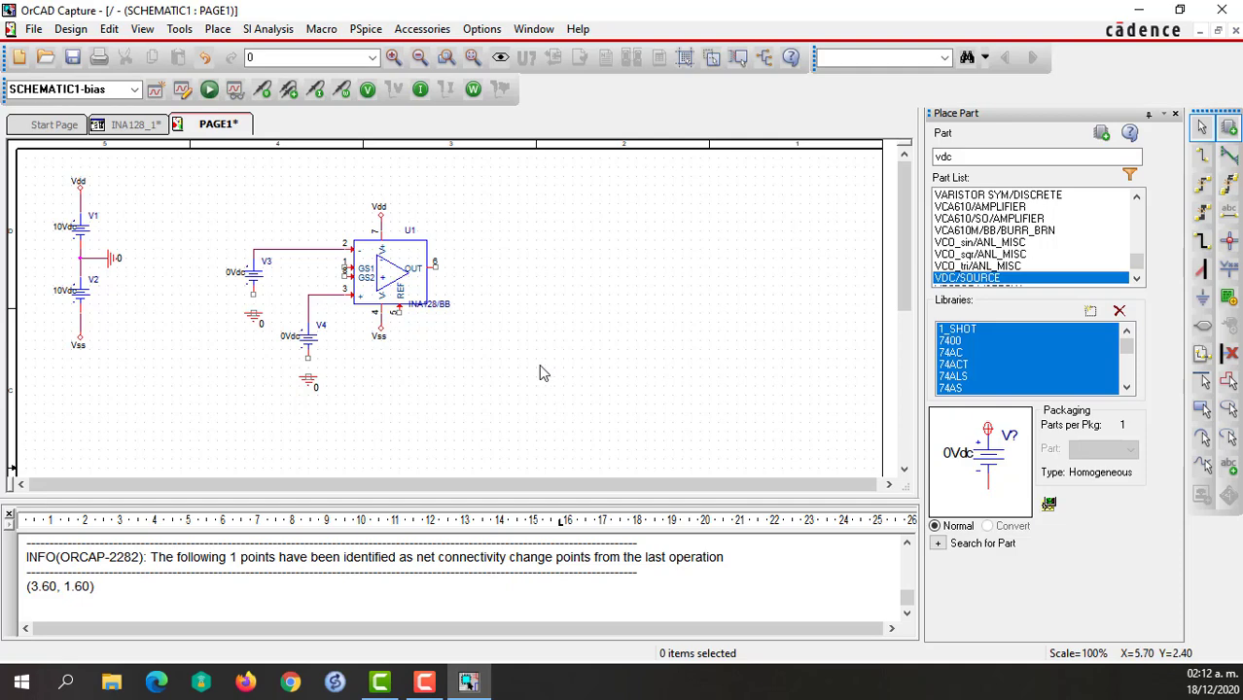
Wire the lower terminals of V3 and V4 to the ground symbols beneath them.
{"action": "key", "text": "w"}
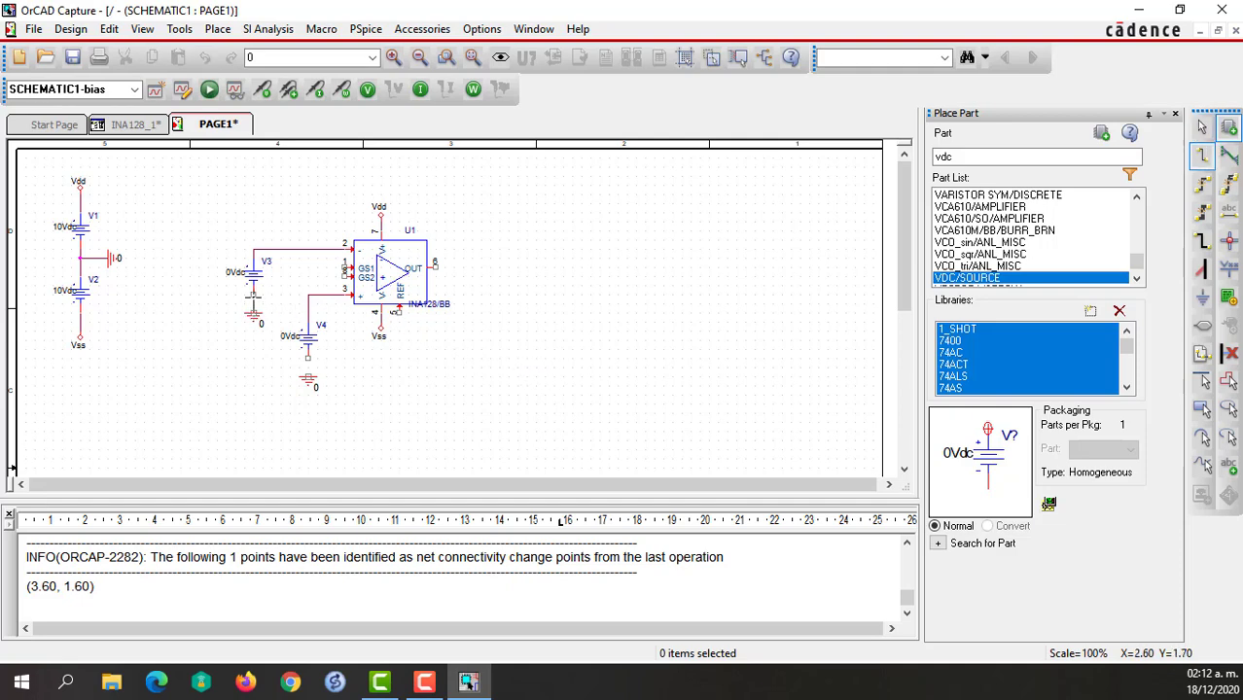
{"action": "left_click", "coordinate": [254, 296]}
{"action": "left_click", "coordinate": [309, 379]}
{"action": "left_click", "coordinate": [309, 359]}
{"action": "key", "text": "Escape"}
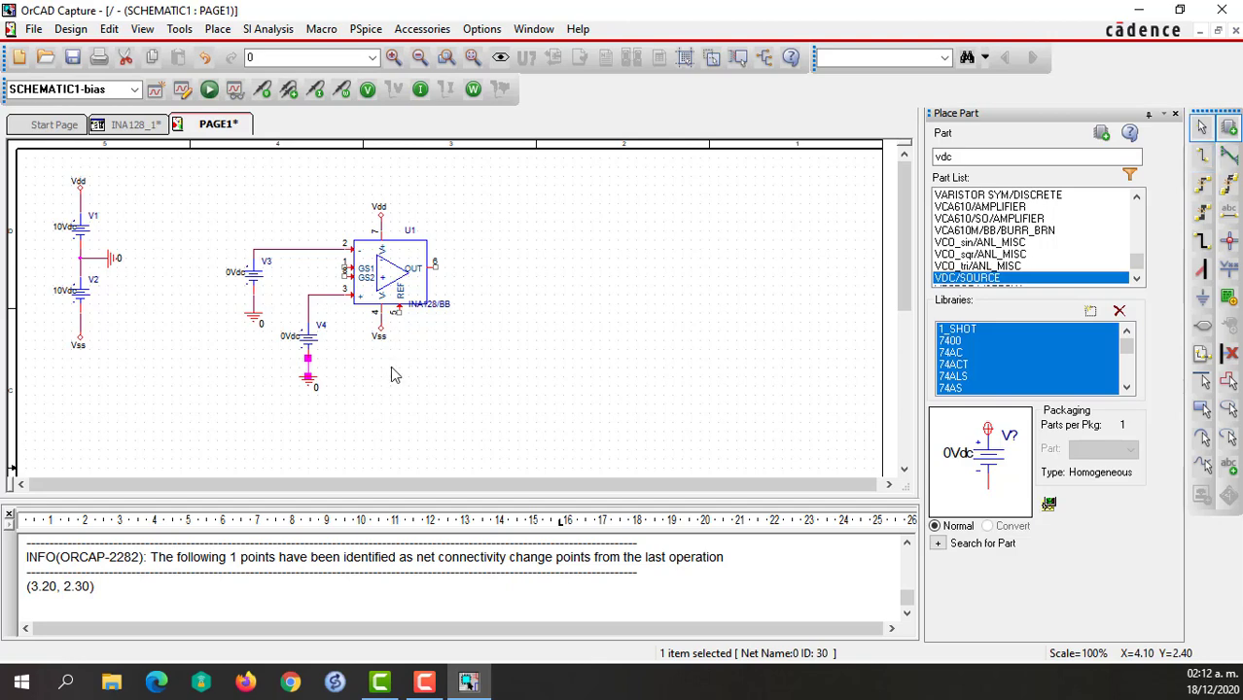
{"action": "left_click", "coordinate": [391, 369]}
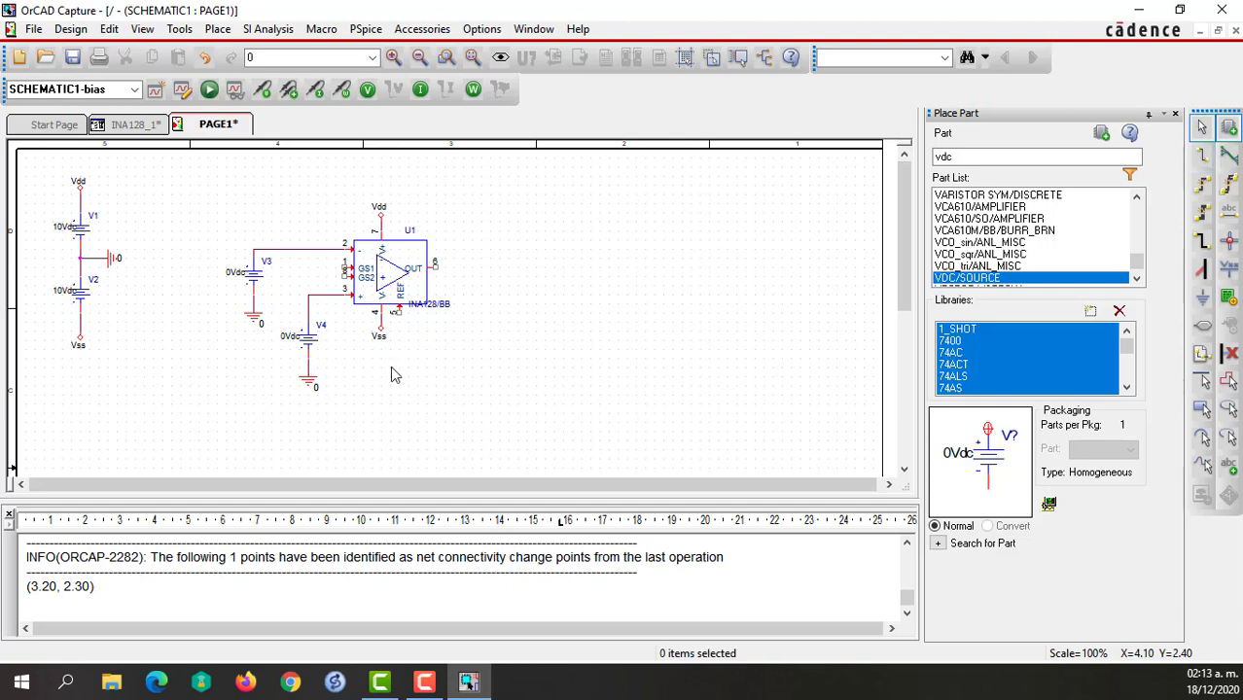
Set the DC value of V3 to -10mVdc and that of V4 to 10mVdc.
{"action": "double_click", "coordinate": [233, 274]}
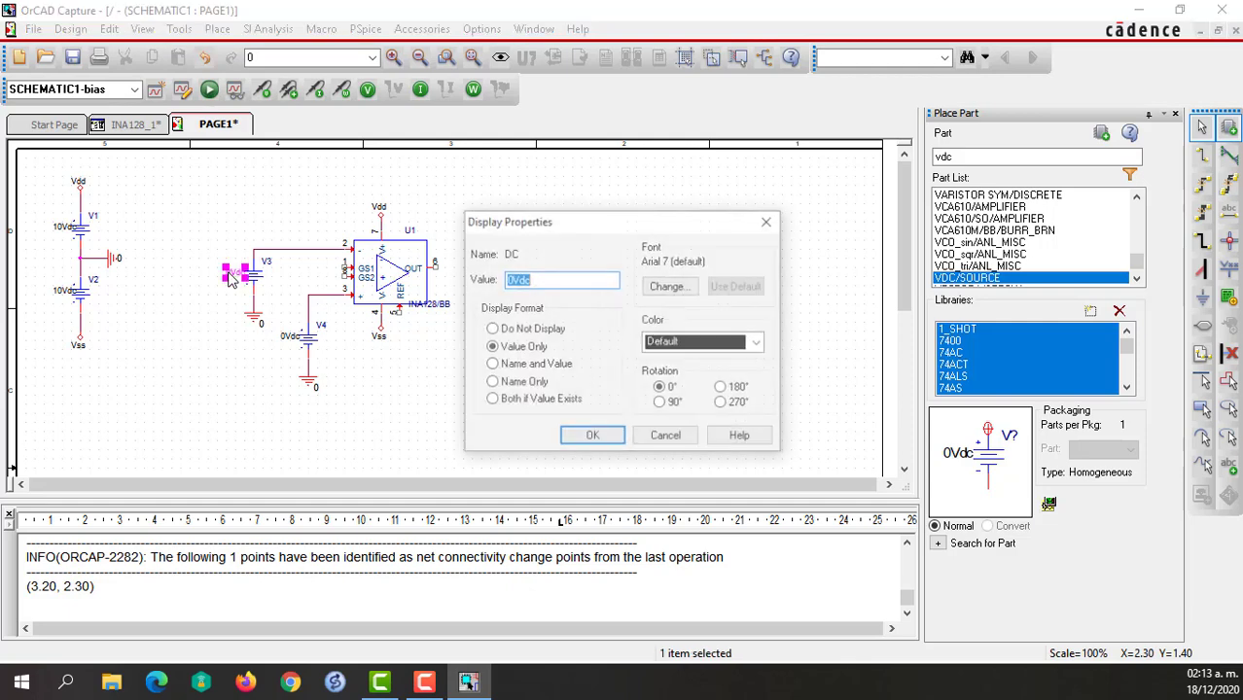
{"action": "left_click", "coordinate": [507, 280]}
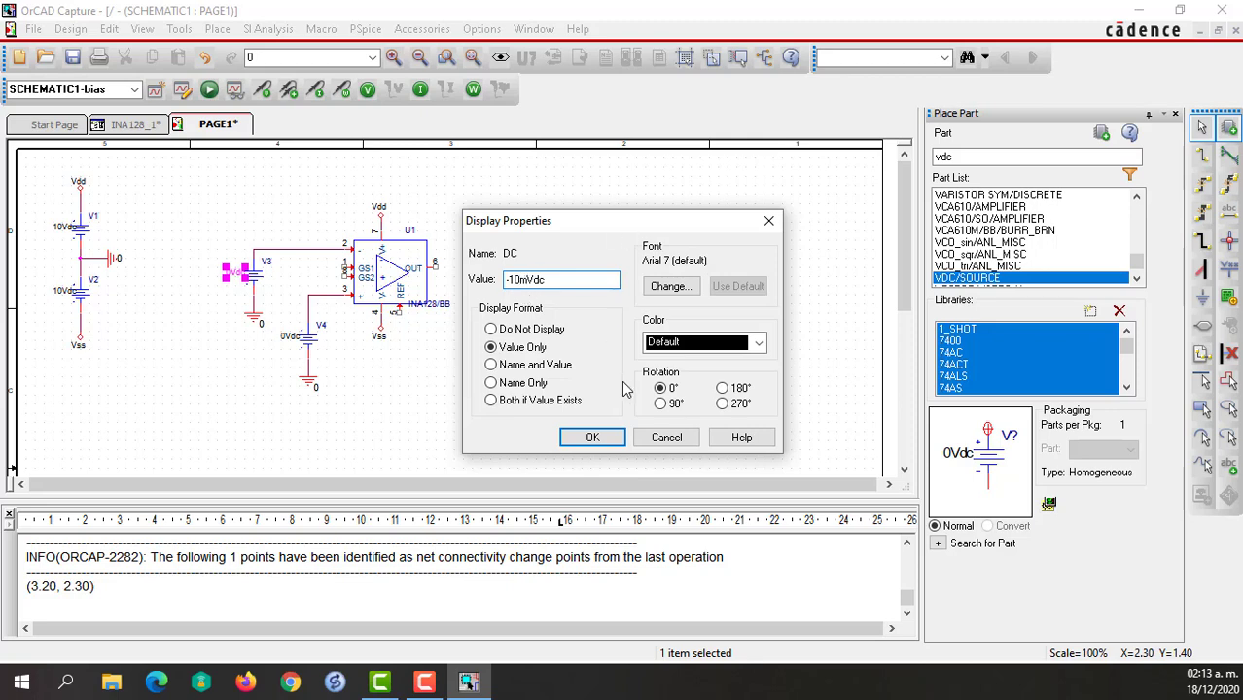
{"action": "left_click", "coordinate": [595, 437]}
{"action": "double_click", "coordinate": [294, 338]}
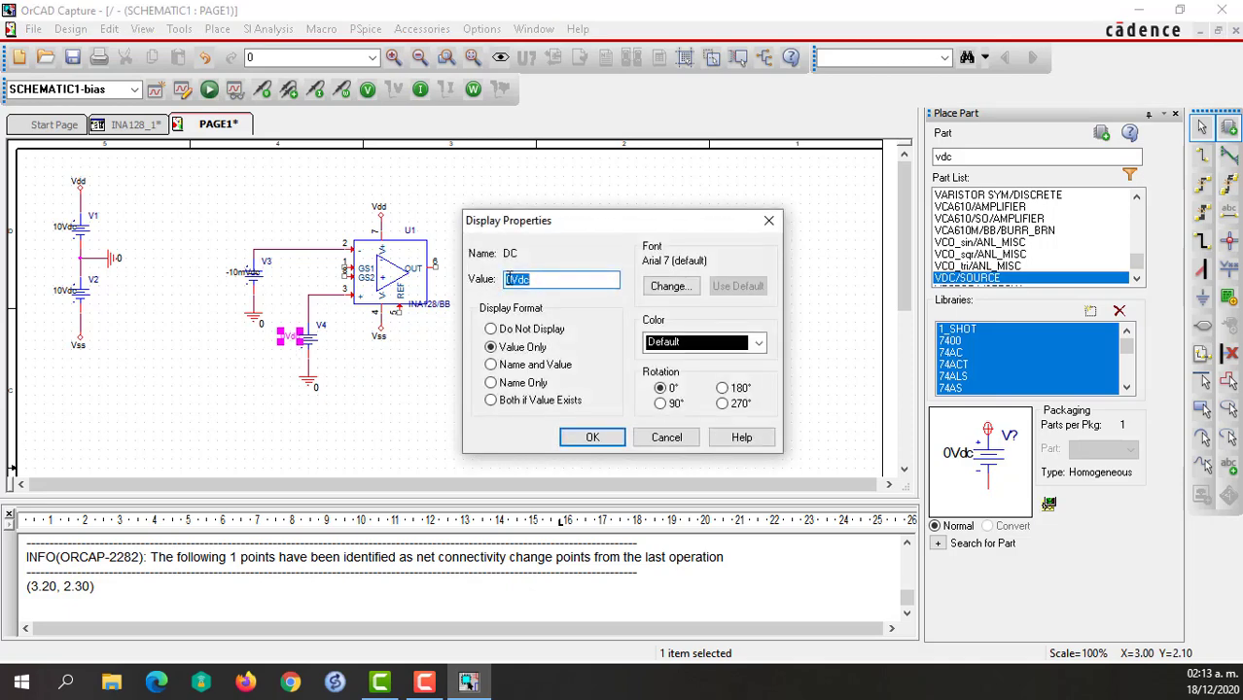
{"action": "left_click", "coordinate": [505, 281]}
{"action": "left_click", "coordinate": [586, 436]}
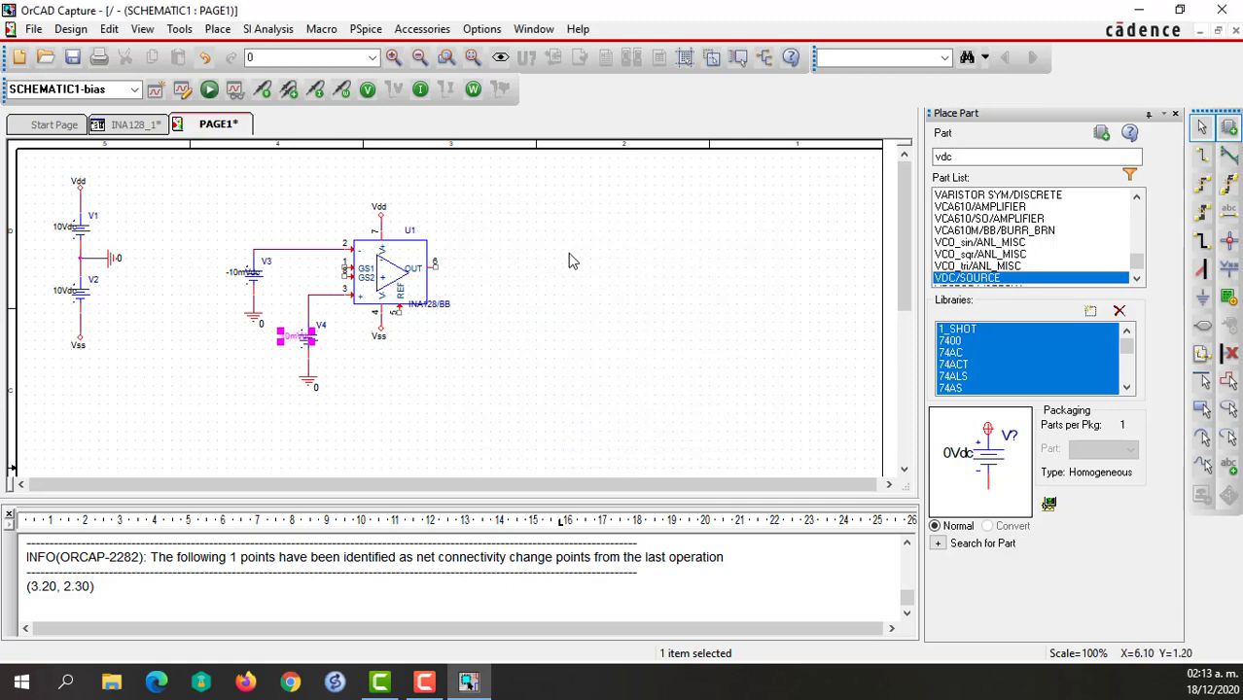
{"action": "left_click", "coordinate": [572, 261]}
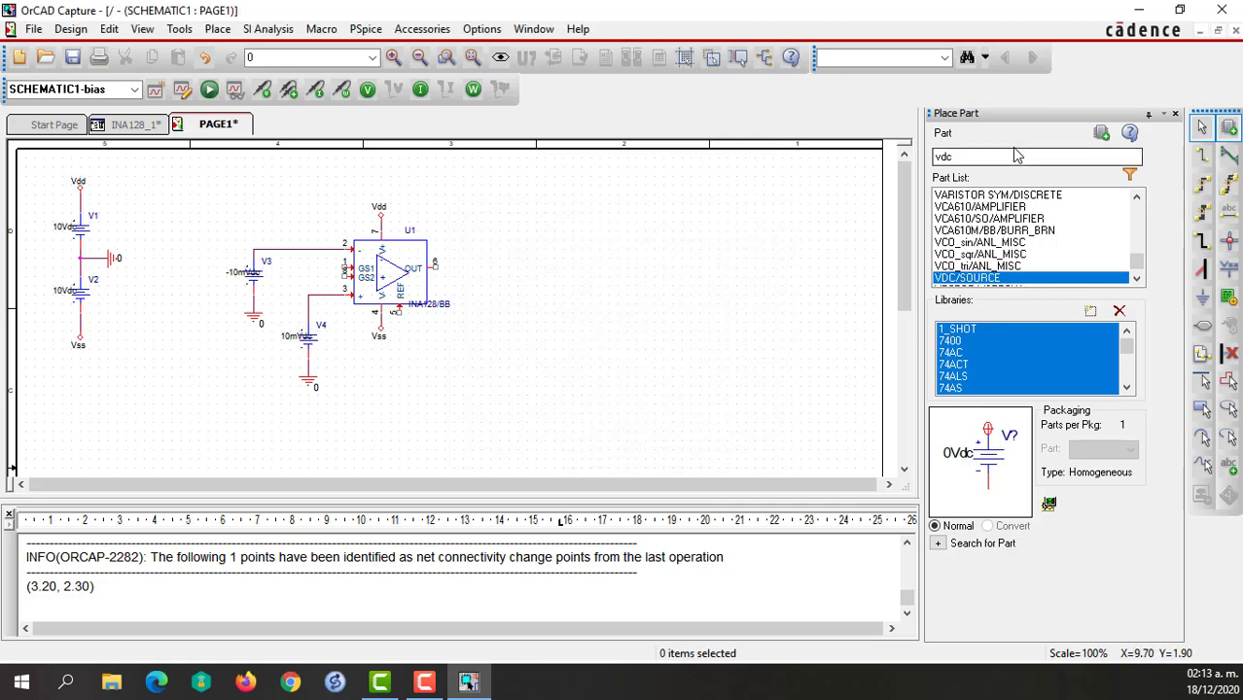
Place two vertical R/ANALOG resistors, one beyond the amplifier's output side and one between V3 and the amplifier's gain pins.
{"action": "left_click", "coordinate": [985, 156]}
{"action": "key", "text": "BackSpace"}
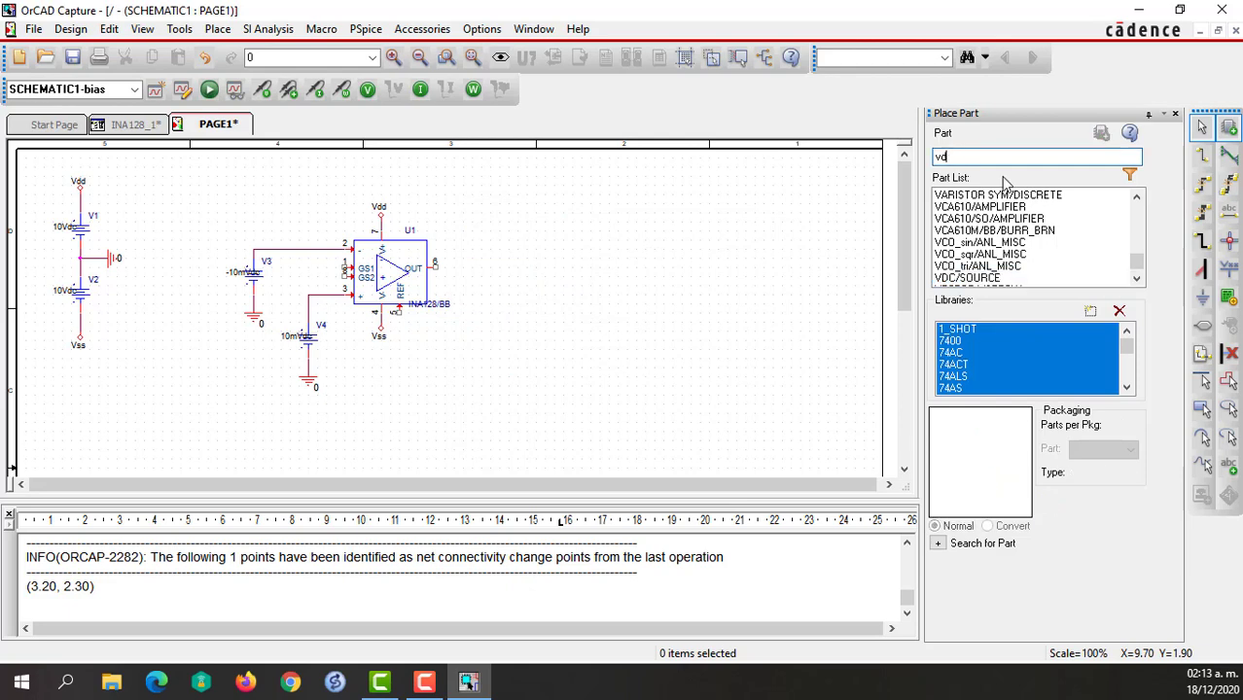
{"action": "type", "text": "R"}
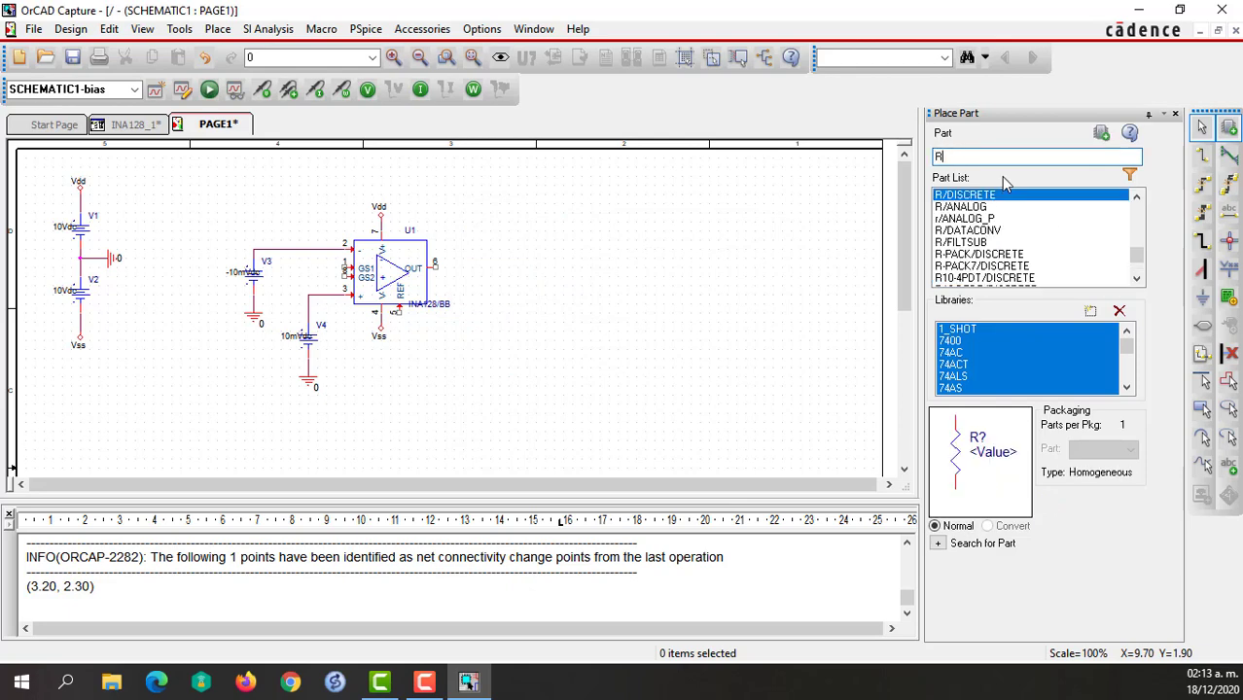
{"action": "left_click", "coordinate": [981, 207]}
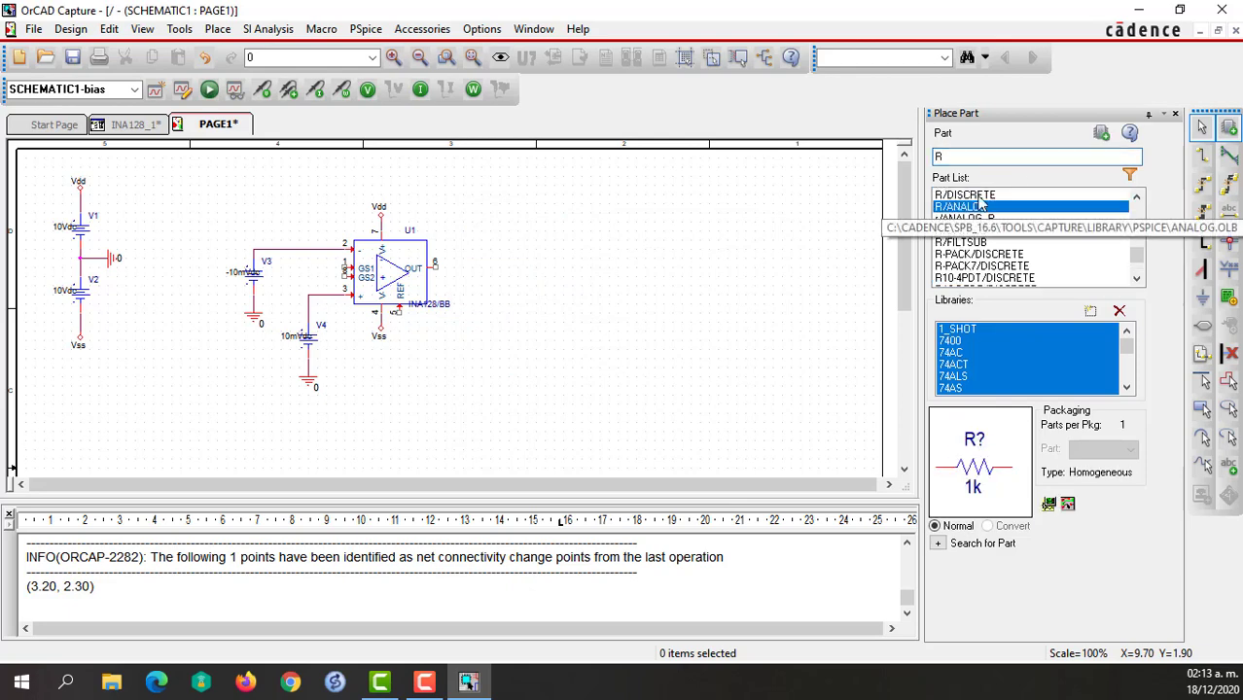
{"action": "left_click", "coordinate": [1101, 133]}
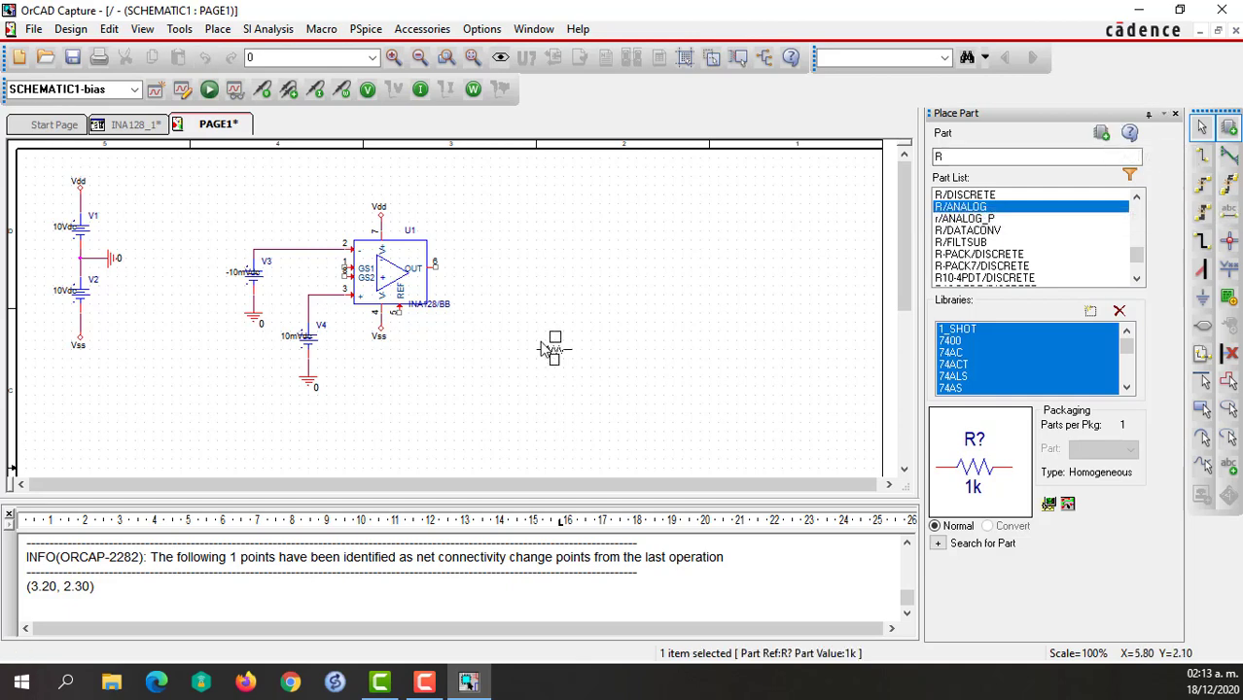
{"action": "key", "text": "r"}
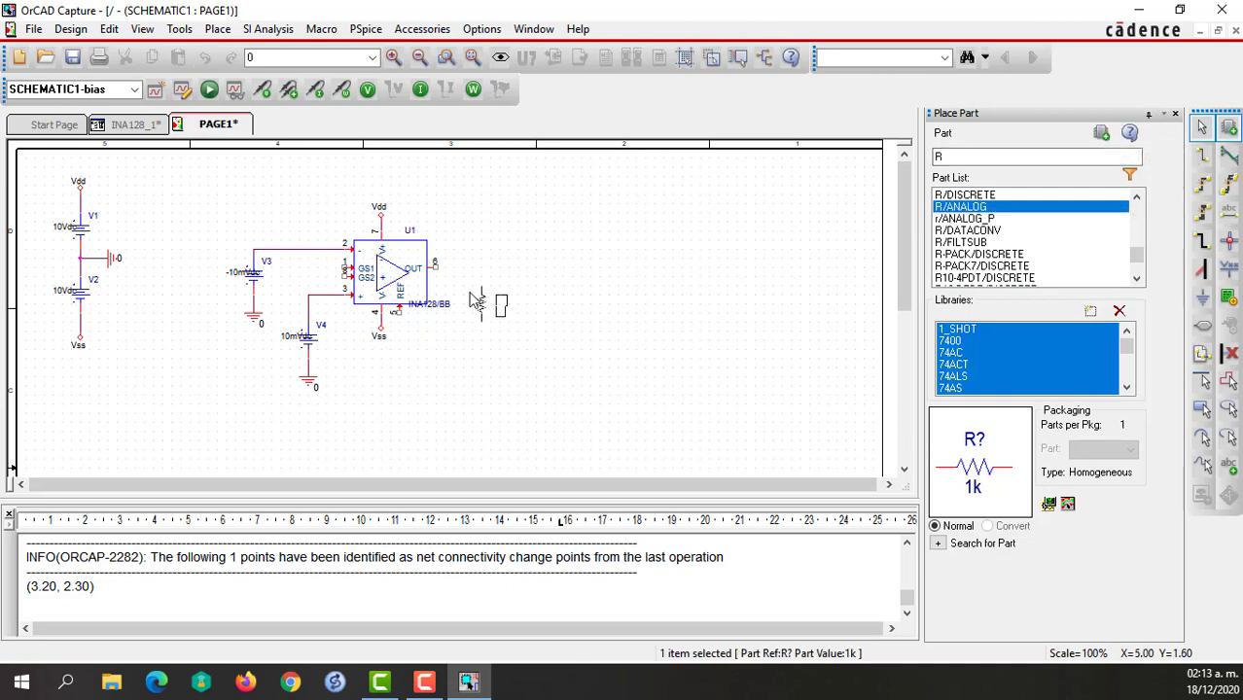
{"action": "left_click", "coordinate": [481, 292]}
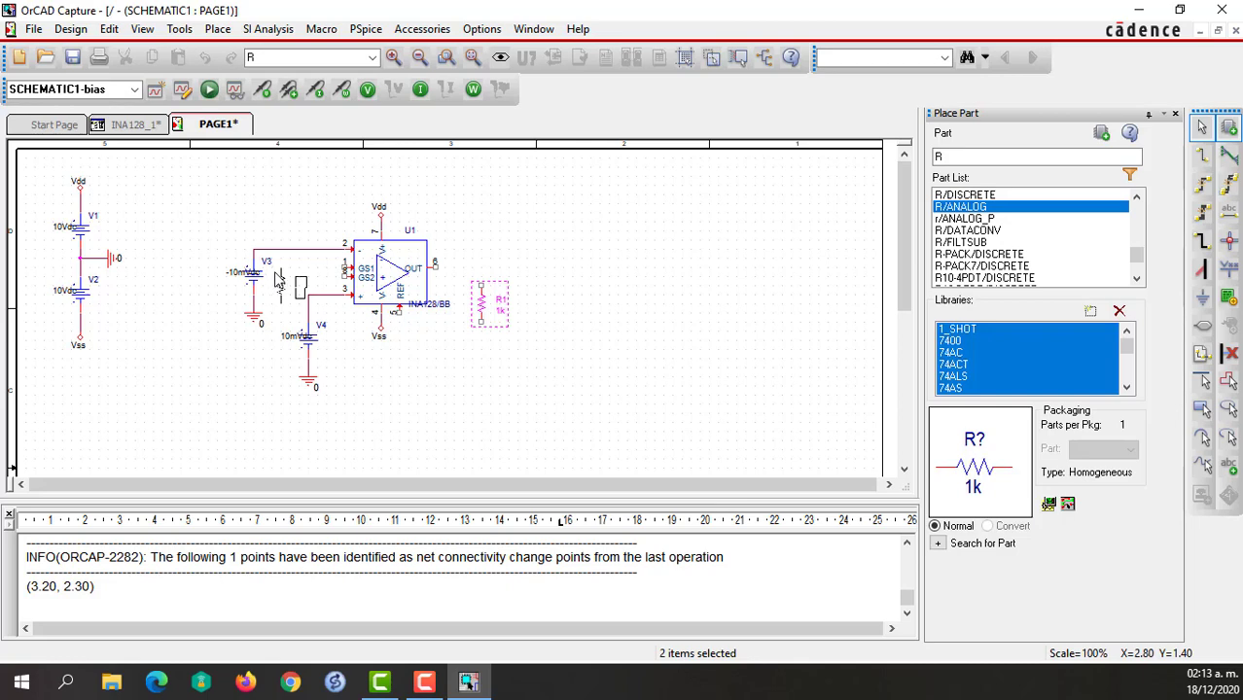
{"action": "left_click", "coordinate": [278, 277]}
{"action": "key", "text": "Escape"}
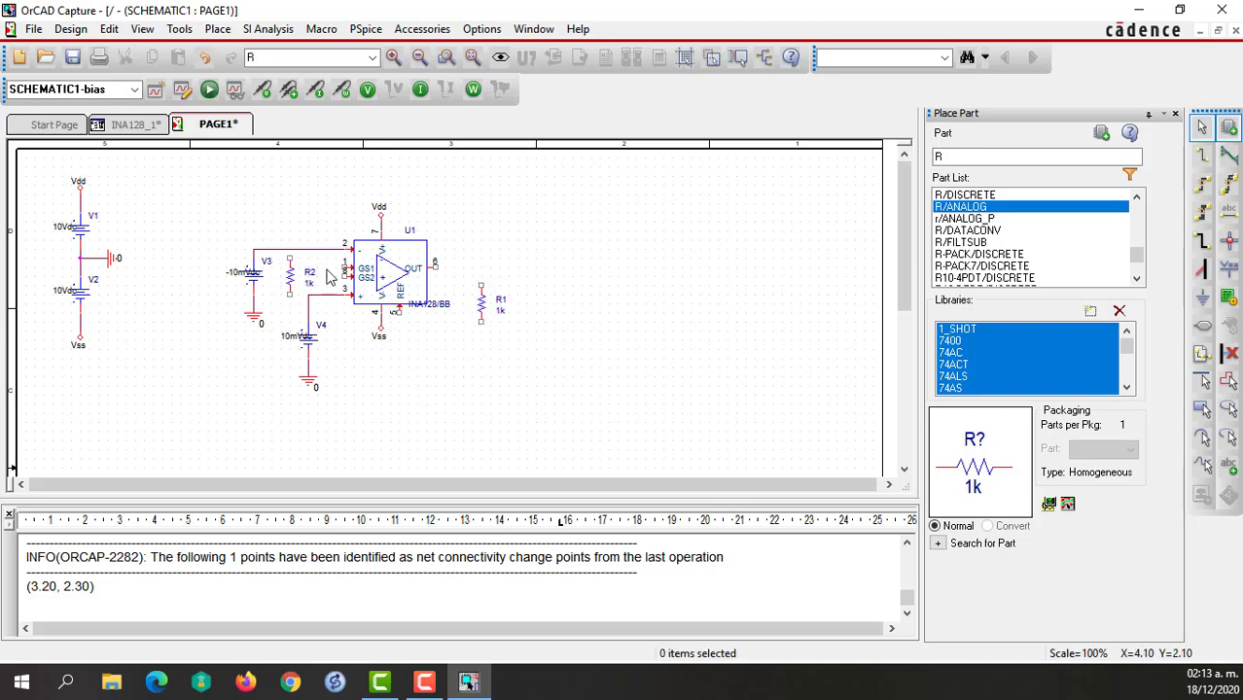
Wire the upper end of R2 to the amplifier's GS1 pin 1.
{"action": "key", "text": "w"}
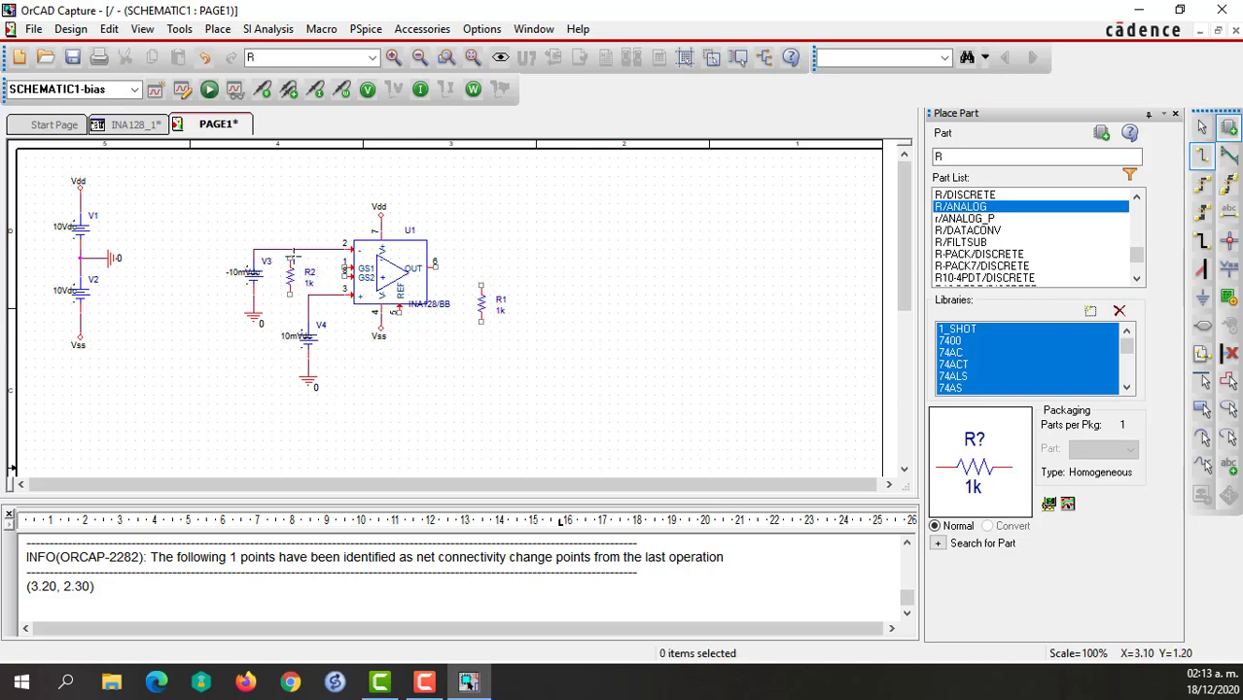
{"action": "left_click", "coordinate": [290, 258]}
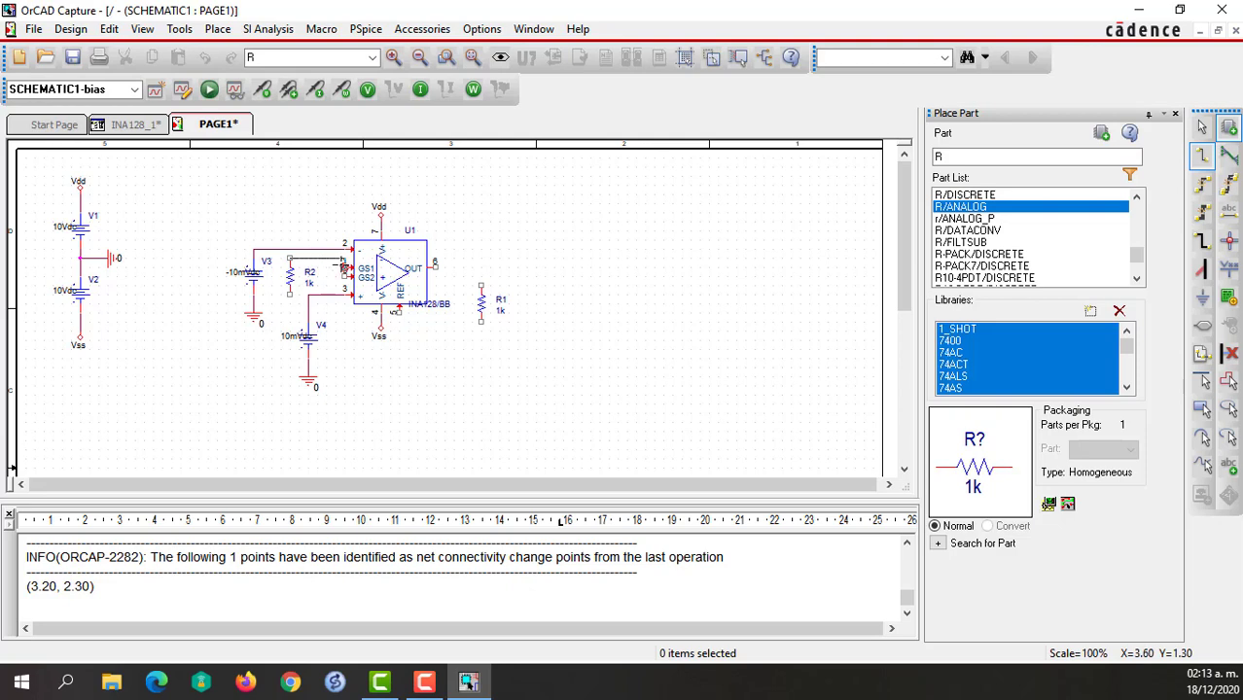
{"action": "left_click", "coordinate": [346, 258]}
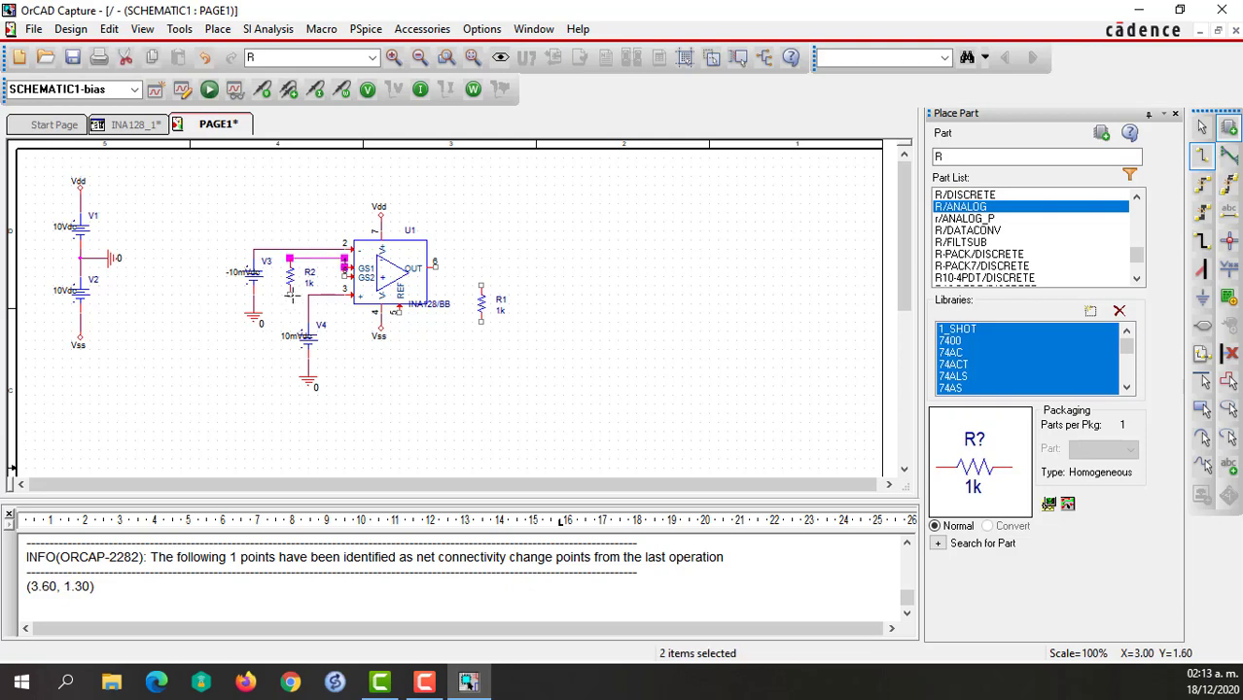
{"action": "left_click", "coordinate": [291, 295]}
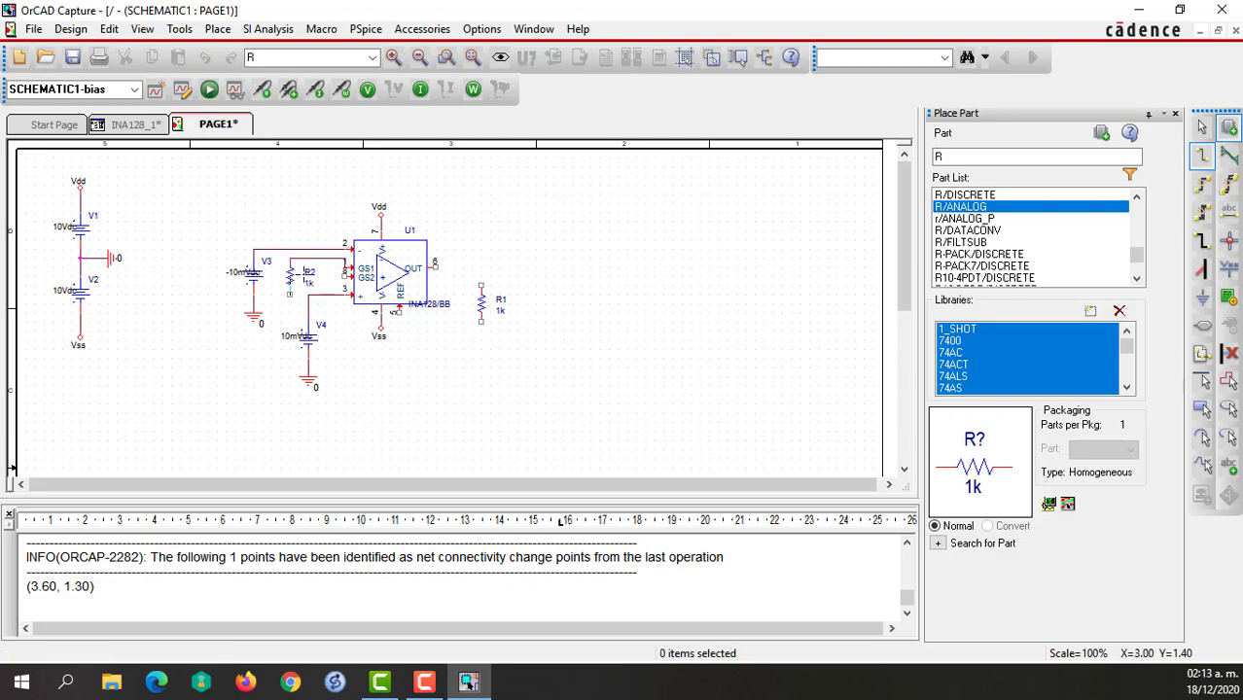
{"action": "key", "text": "Escape"}
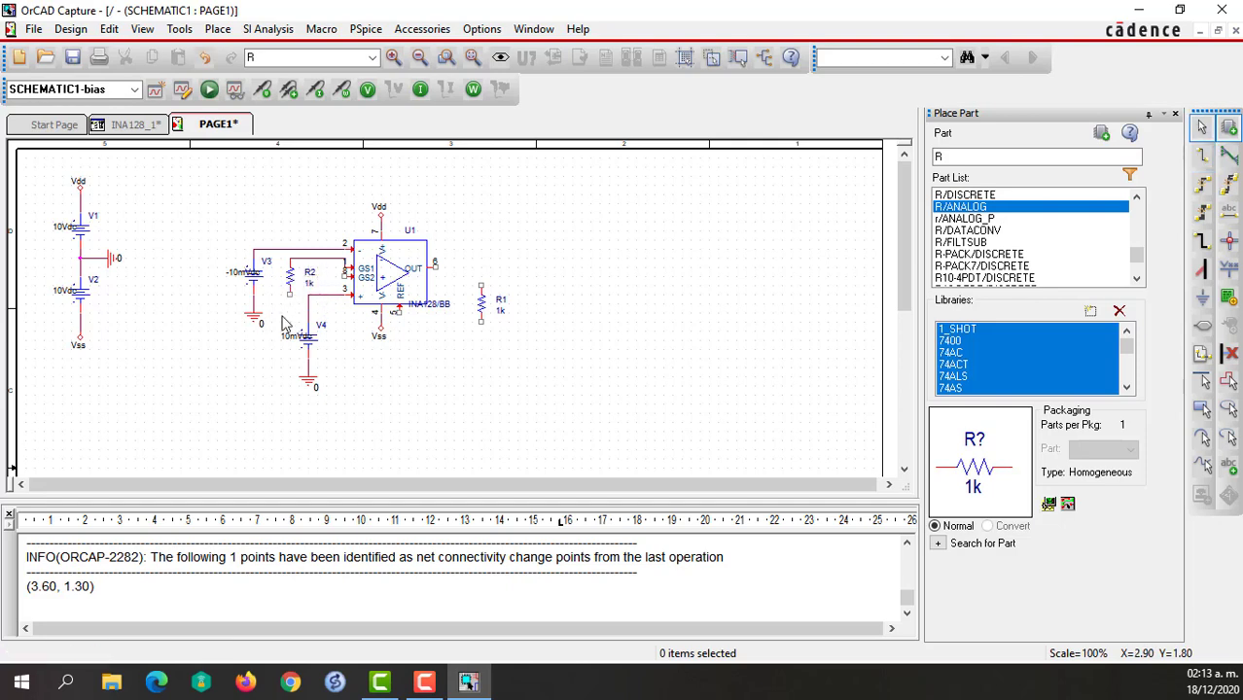
Shift V4 and its ground slightly closer to the amplifier and wire the lower end of R2 to the GS2 pin 8.
{"action": "left_click_drag", "start_coordinate": [335, 418], "coordinate": [319, 335]}
{"action": "left_click", "coordinate": [356, 378]}
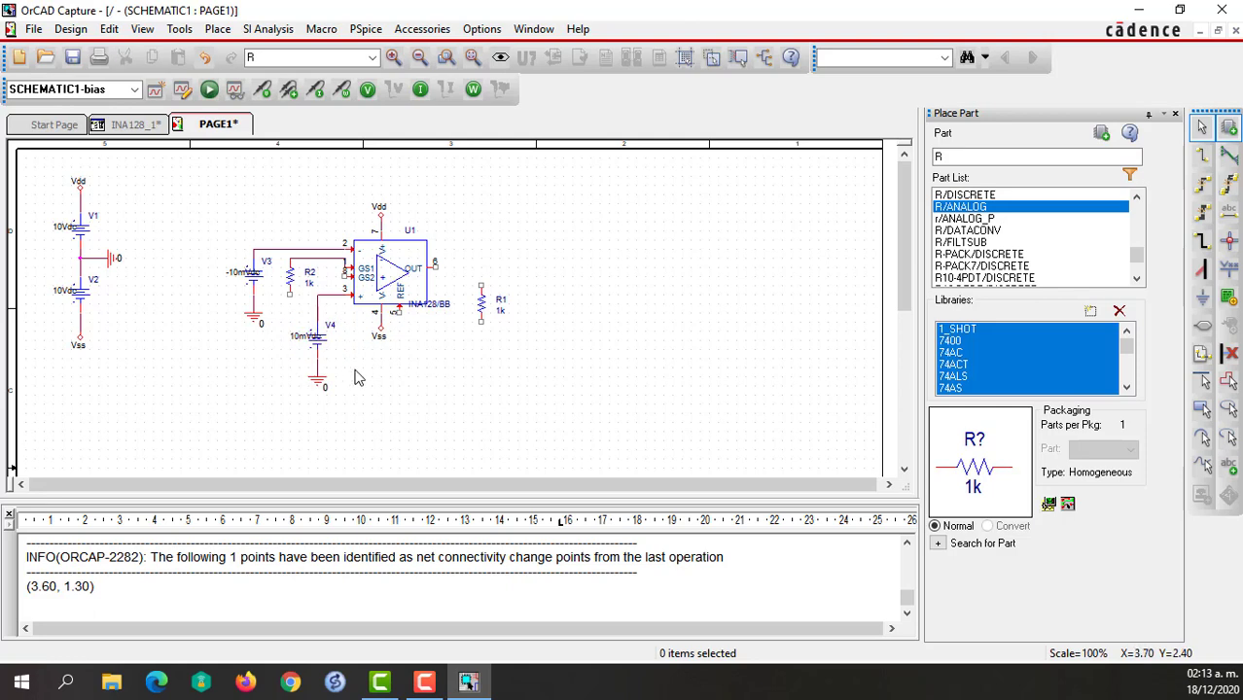
{"action": "key", "text": "w"}
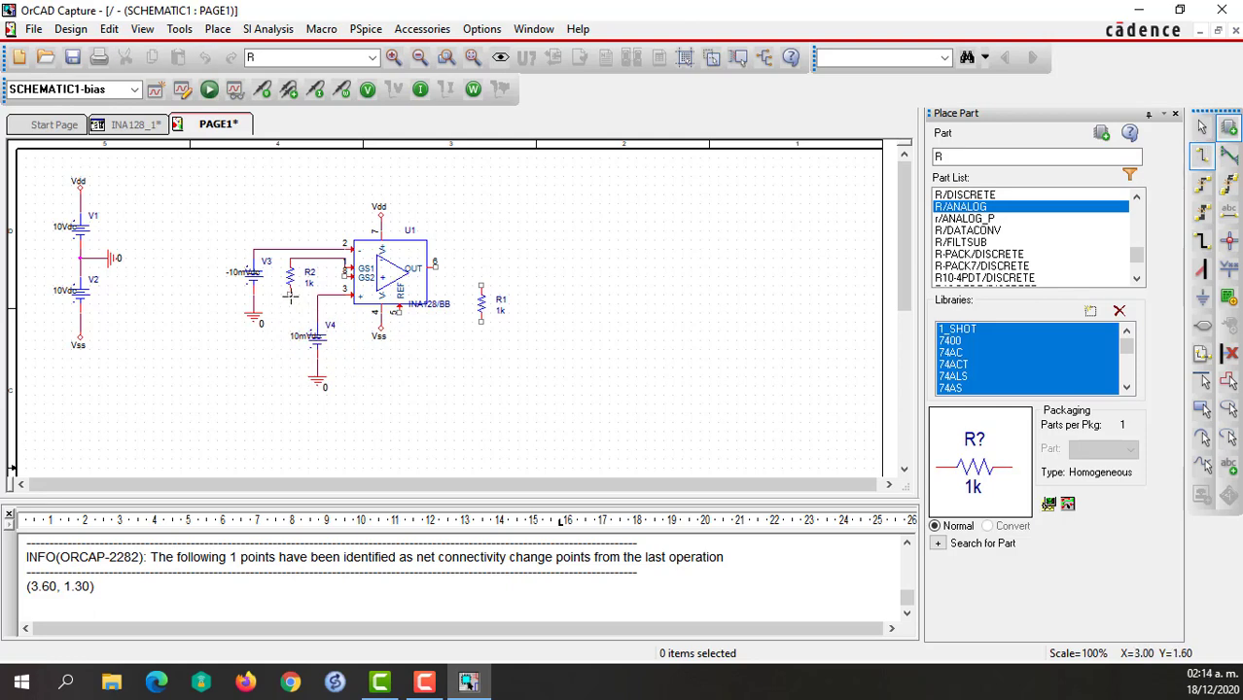
{"action": "left_click_drag", "start_coordinate": [288, 295], "coordinate": [309, 277]}
{"action": "left_click", "coordinate": [310, 292]}
{"action": "left_click", "coordinate": [308, 284]}
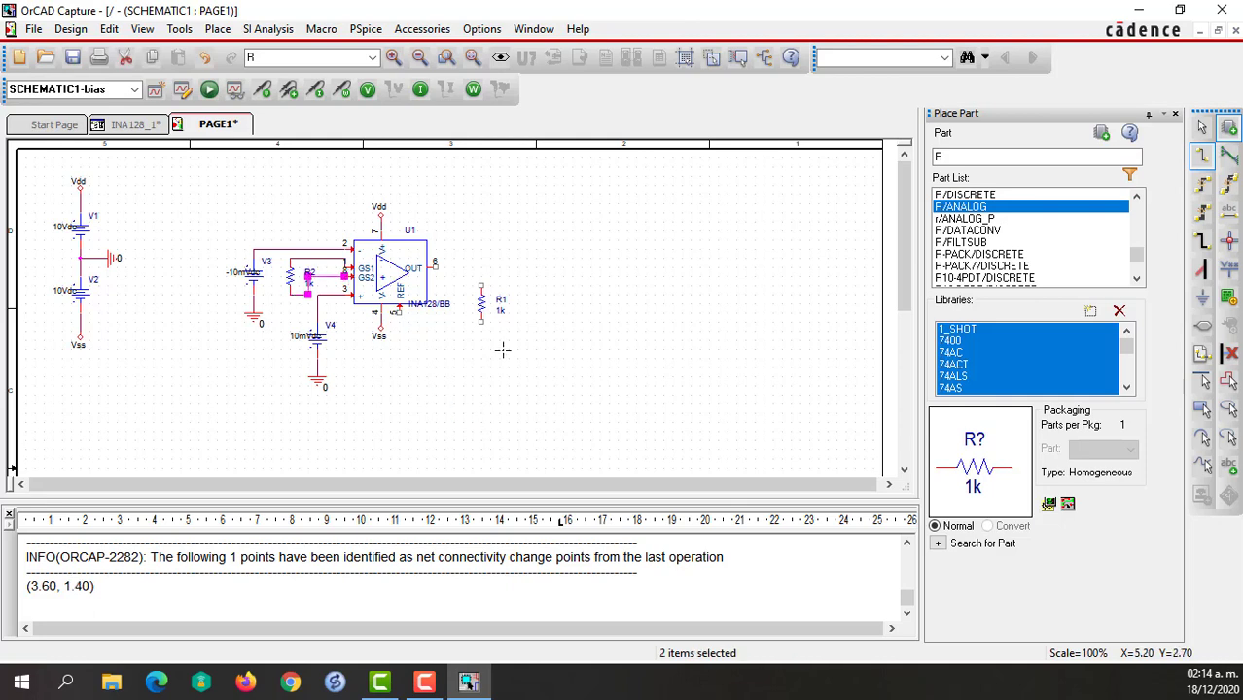
Wire the upper end of R1 to the amplifier's output pin 6 and set R1's value to 10k.
{"action": "left_click", "coordinate": [480, 286]}
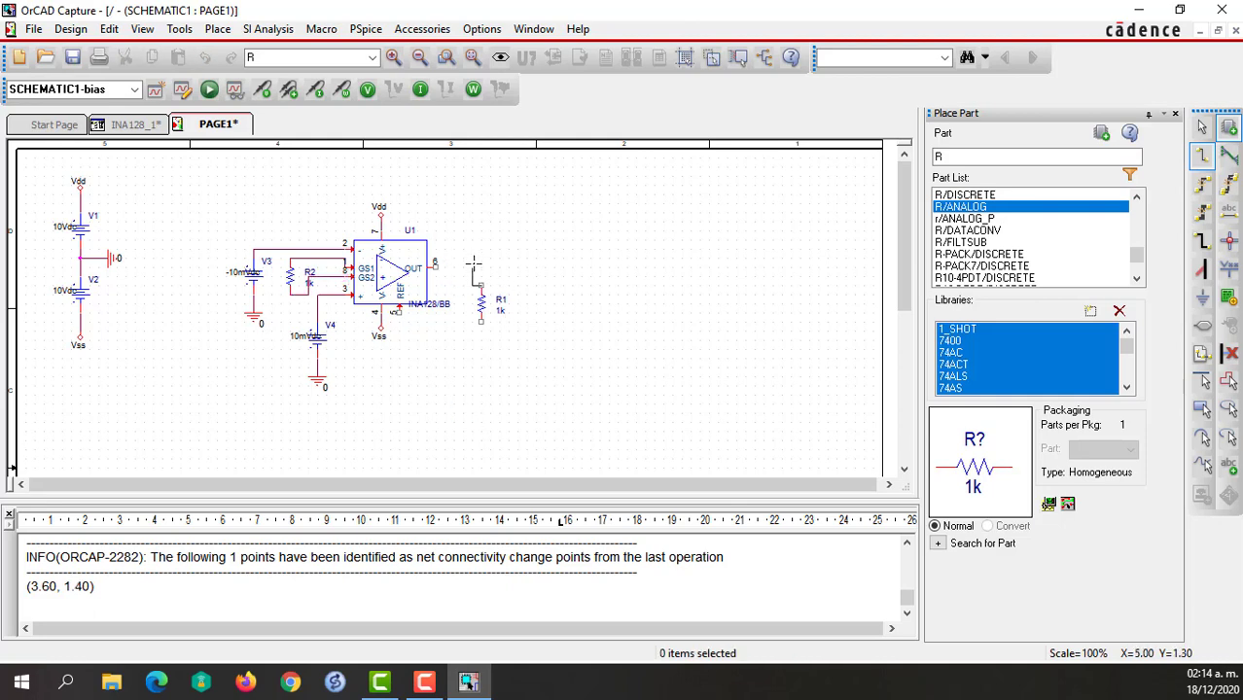
{"action": "left_click", "coordinate": [433, 266]}
{"action": "key", "text": "Escape"}
{"action": "double_click", "coordinate": [500, 314]}
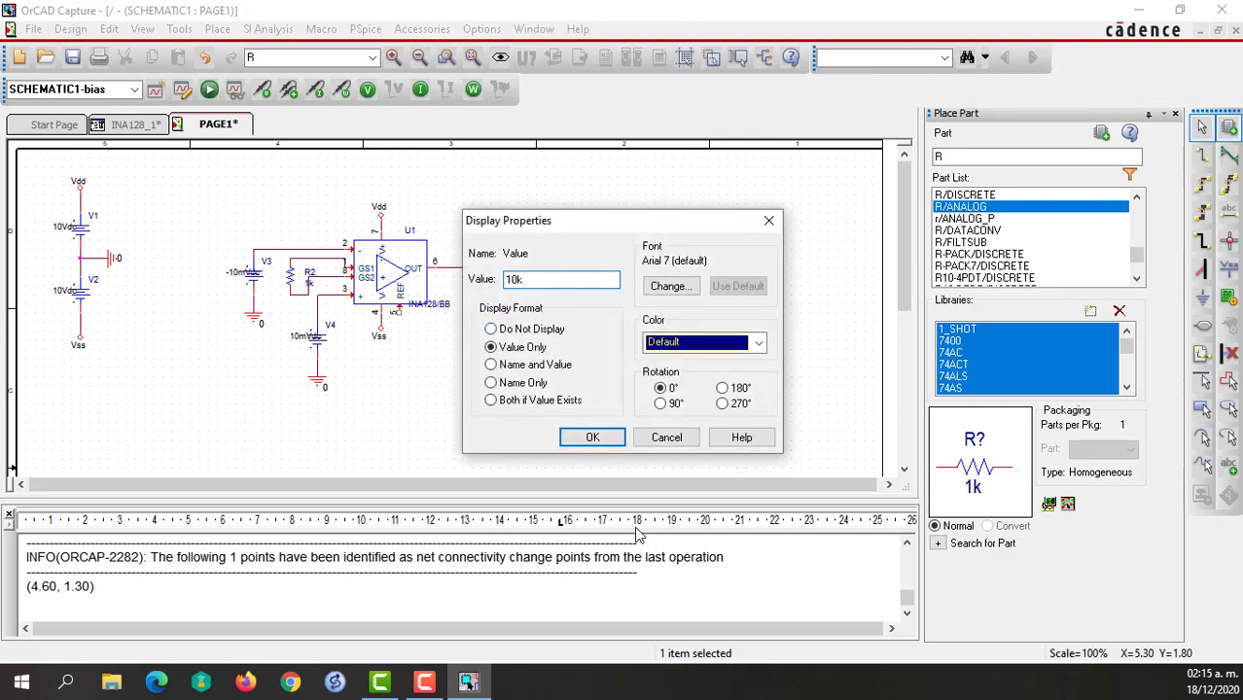
{"action": "left_click", "coordinate": [594, 438]}
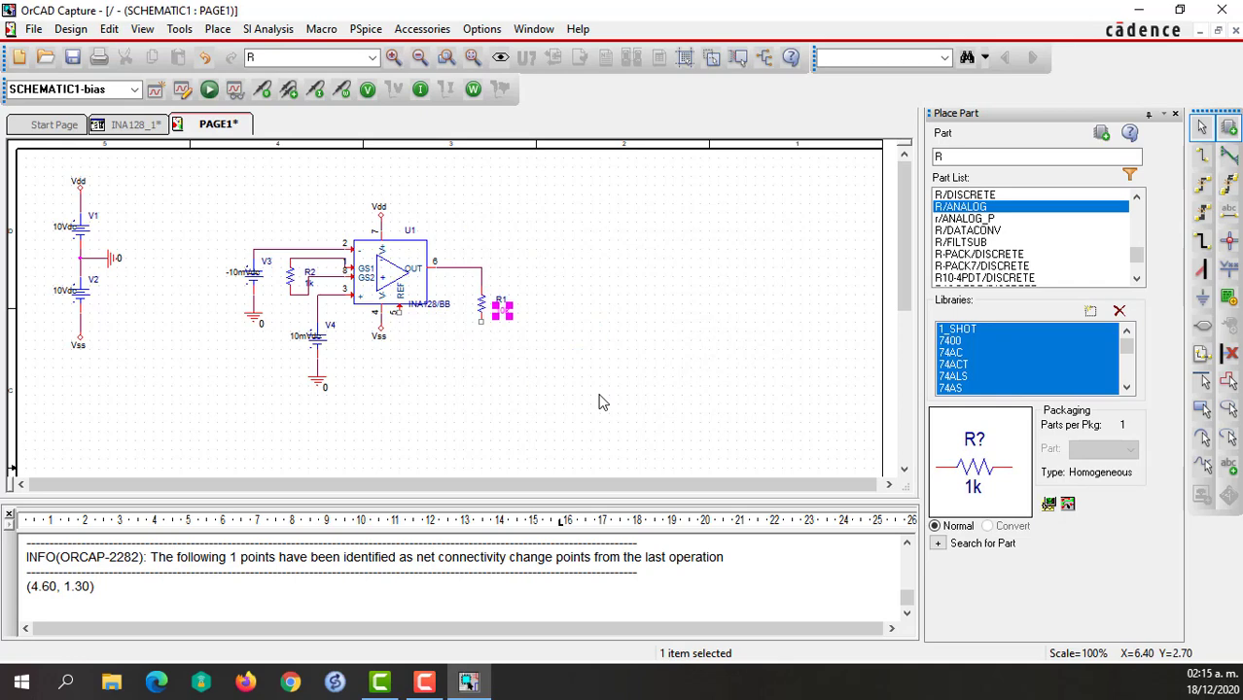
{"action": "left_click", "coordinate": [600, 402]}
Place a 0/CAPSYM ground symbol directly below resistor R1.
{"action": "key", "text": "g"}
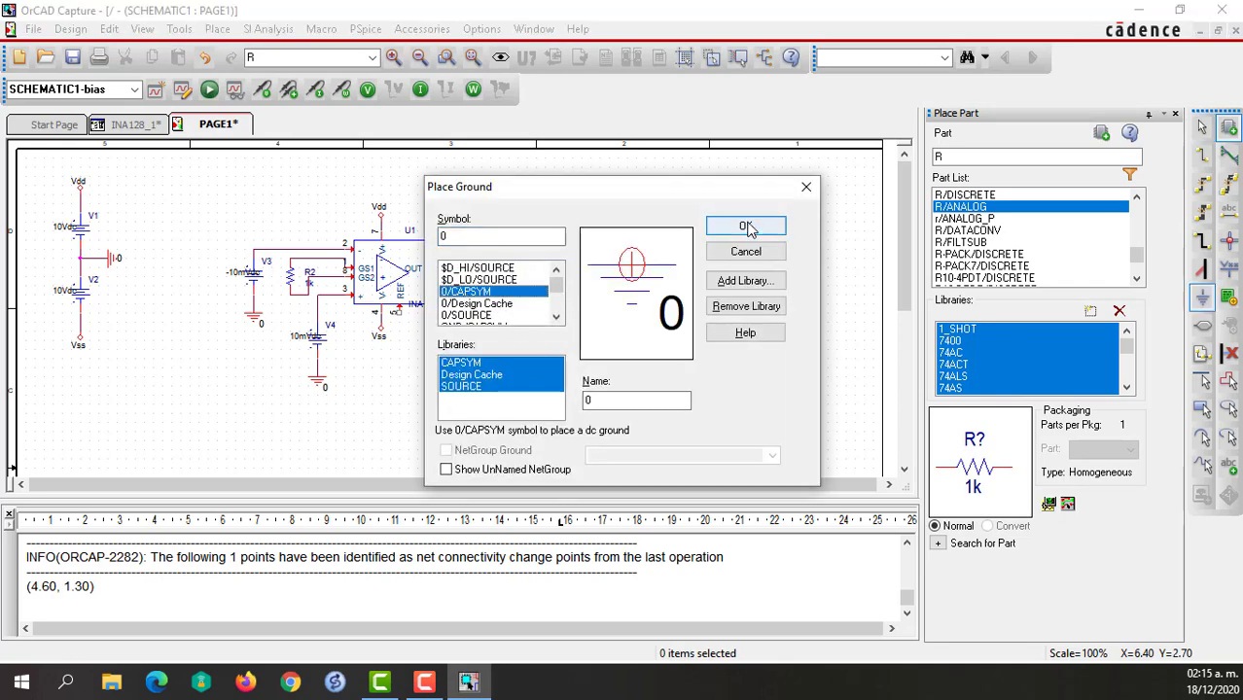
{"action": "left_click", "coordinate": [745, 226]}
{"action": "left_click", "coordinate": [483, 340]}
{"action": "key", "text": "Escape"}
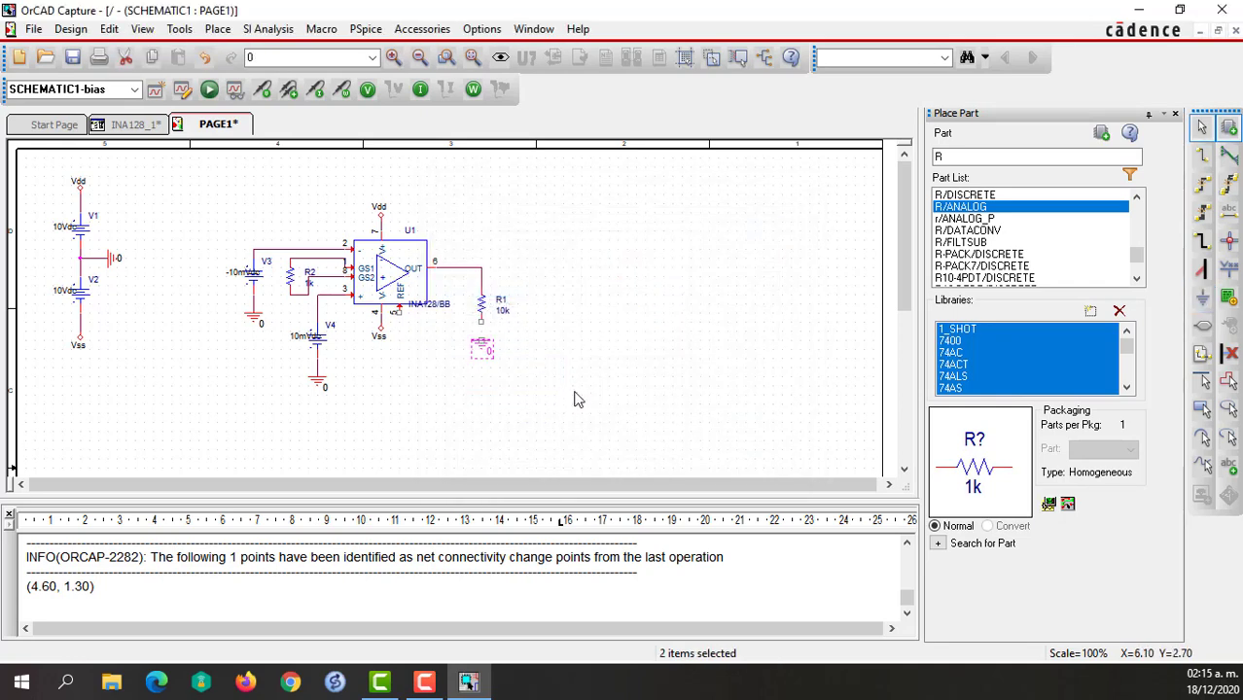
{"action": "left_click", "coordinate": [575, 399]}
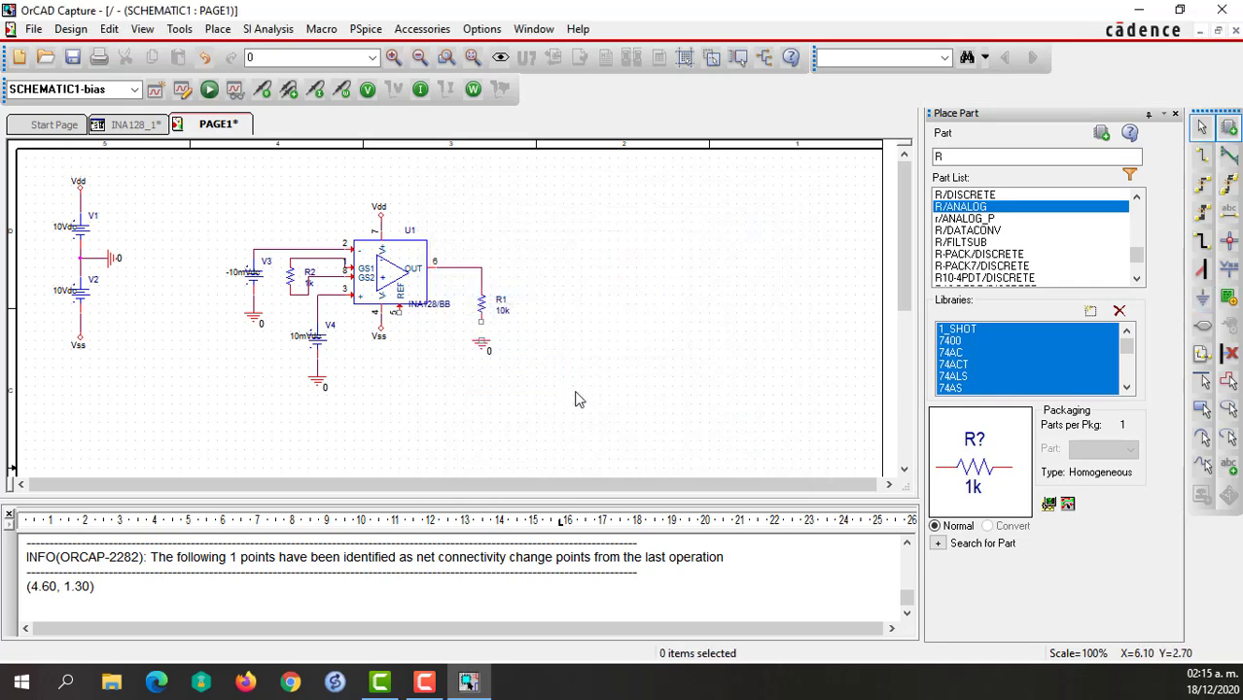
Set the value of gain resistor R2 to 505.05.
{"action": "double_click", "coordinate": [309, 284]}
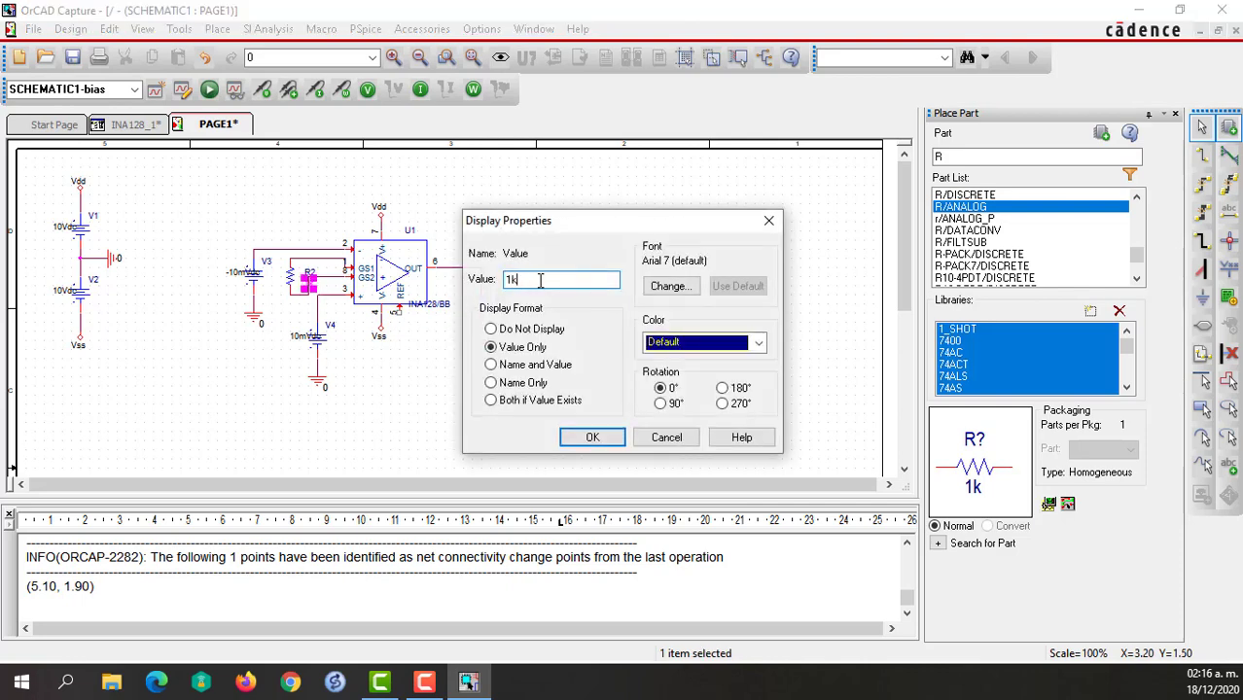
{"action": "key", "text": "BackSpace"}
{"action": "key", "text": "BackSpace"}
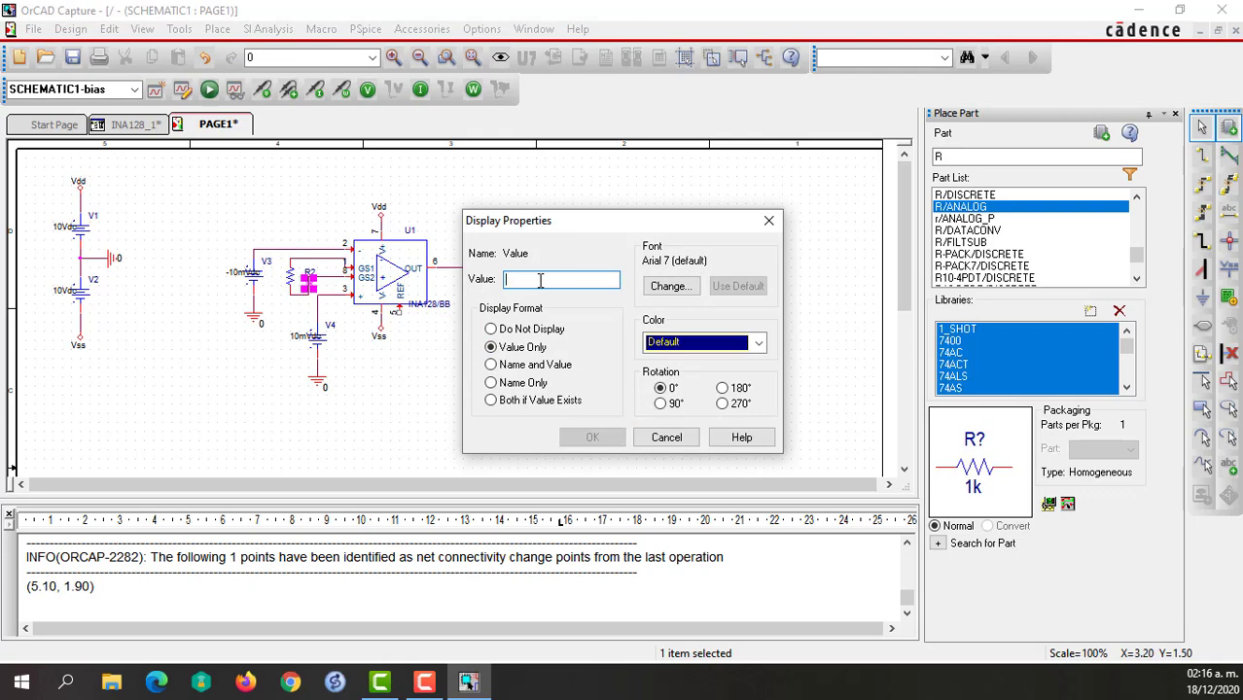
{"action": "type", "text": "505.05"}
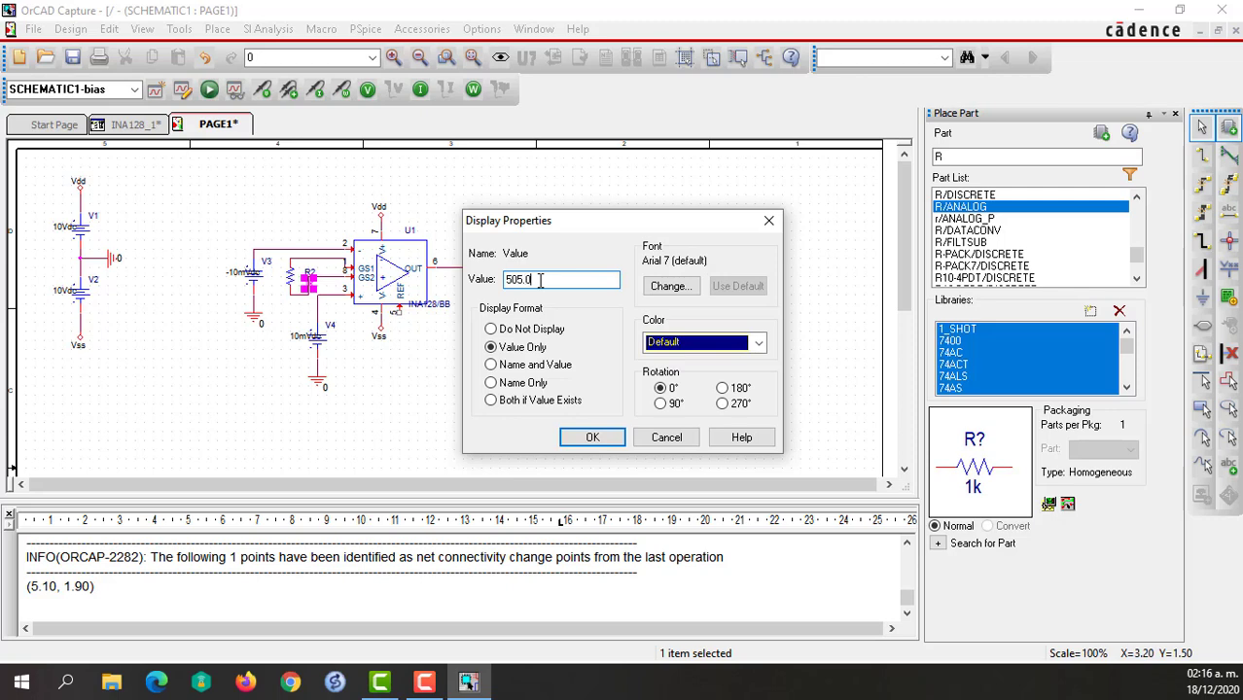
{"action": "left_click", "coordinate": [592, 437]}
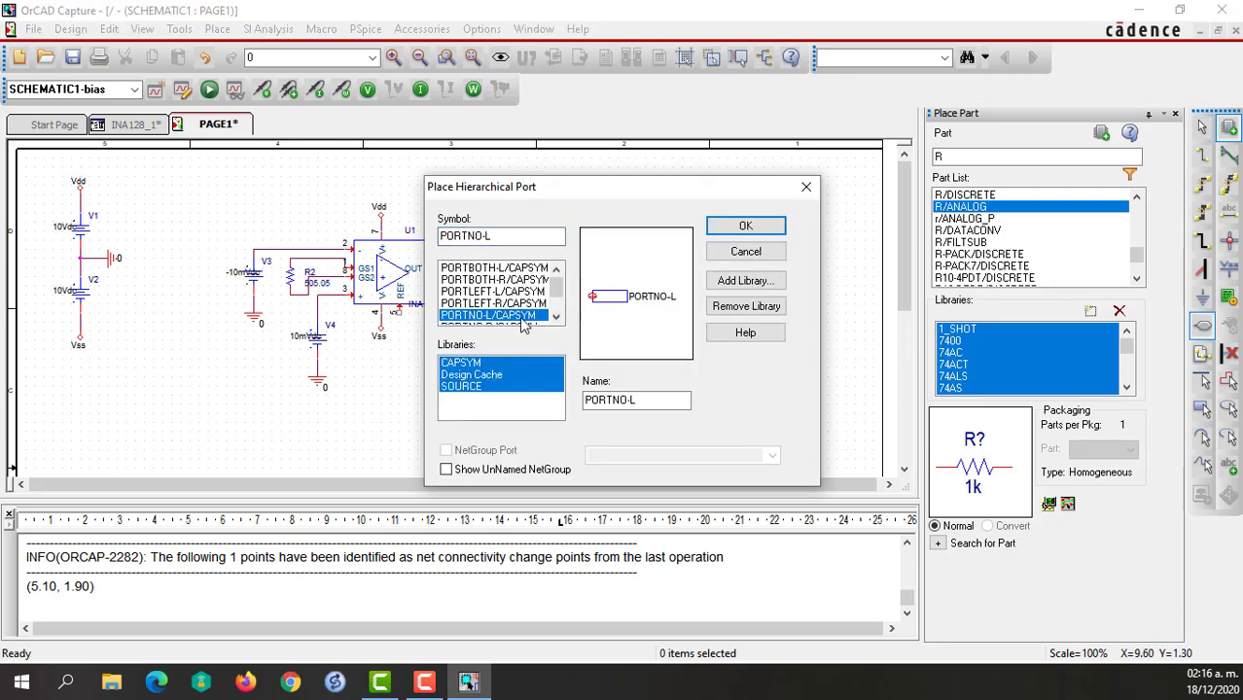
Place a PORTLEFT-L/CAPSYM hierarchical port just beyond R1, level with the amplifier's output wire.
{"action": "scroll", "coordinate": [515, 292], "scroll_direction": "down", "scroll_amount": 1}
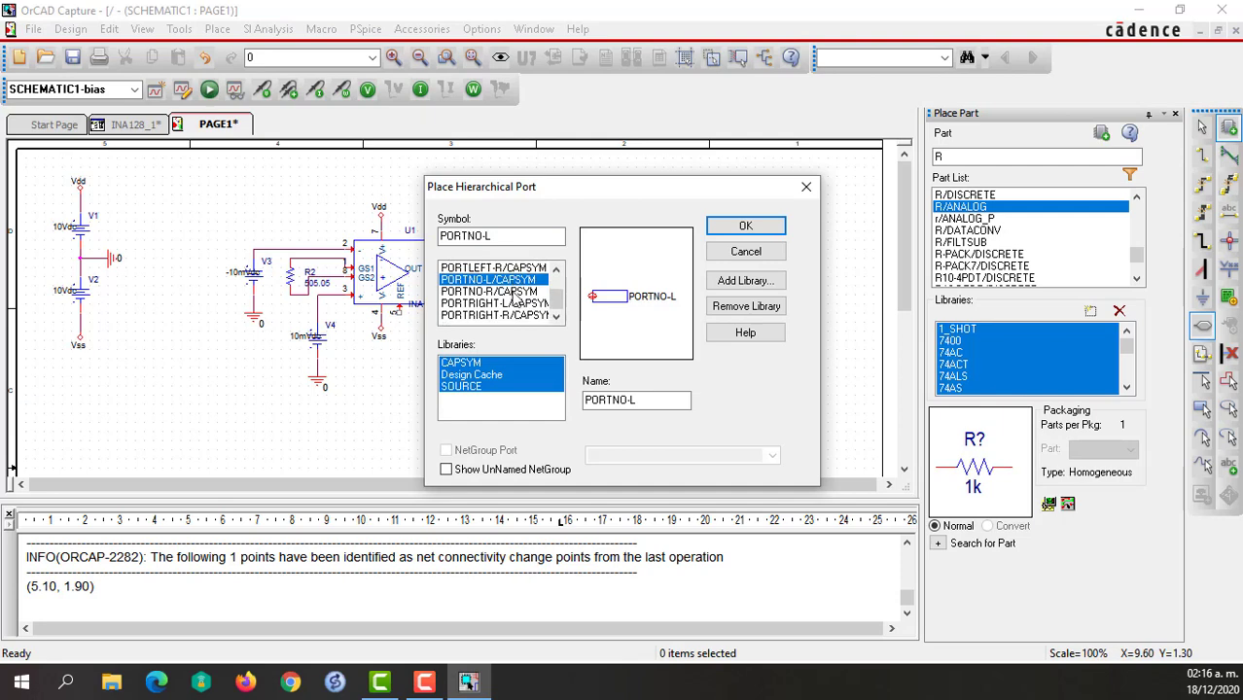
{"action": "left_click", "coordinate": [516, 291]}
{"action": "scroll", "coordinate": [516, 292], "scroll_direction": "up", "scroll_amount": 1}
{"action": "left_click", "coordinate": [515, 292]}
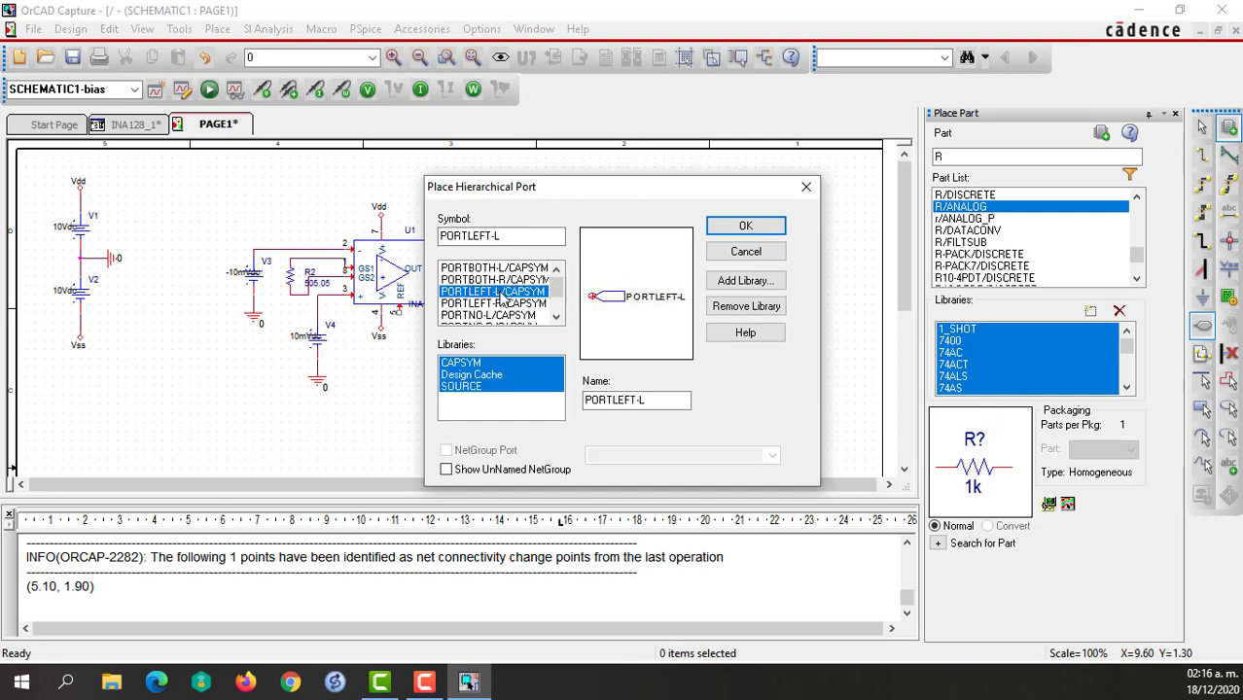
{"action": "left_click", "coordinate": [744, 226]}
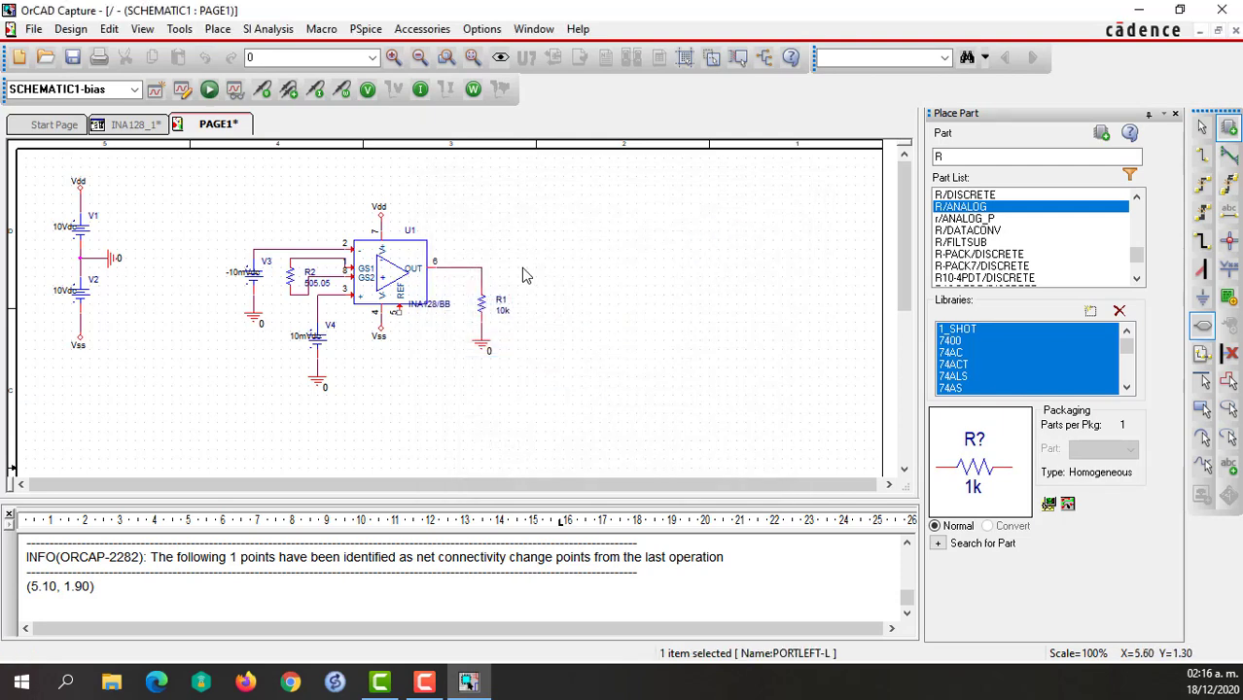
{"action": "left_click", "coordinate": [523, 275]}
{"action": "key", "text": "Escape"}
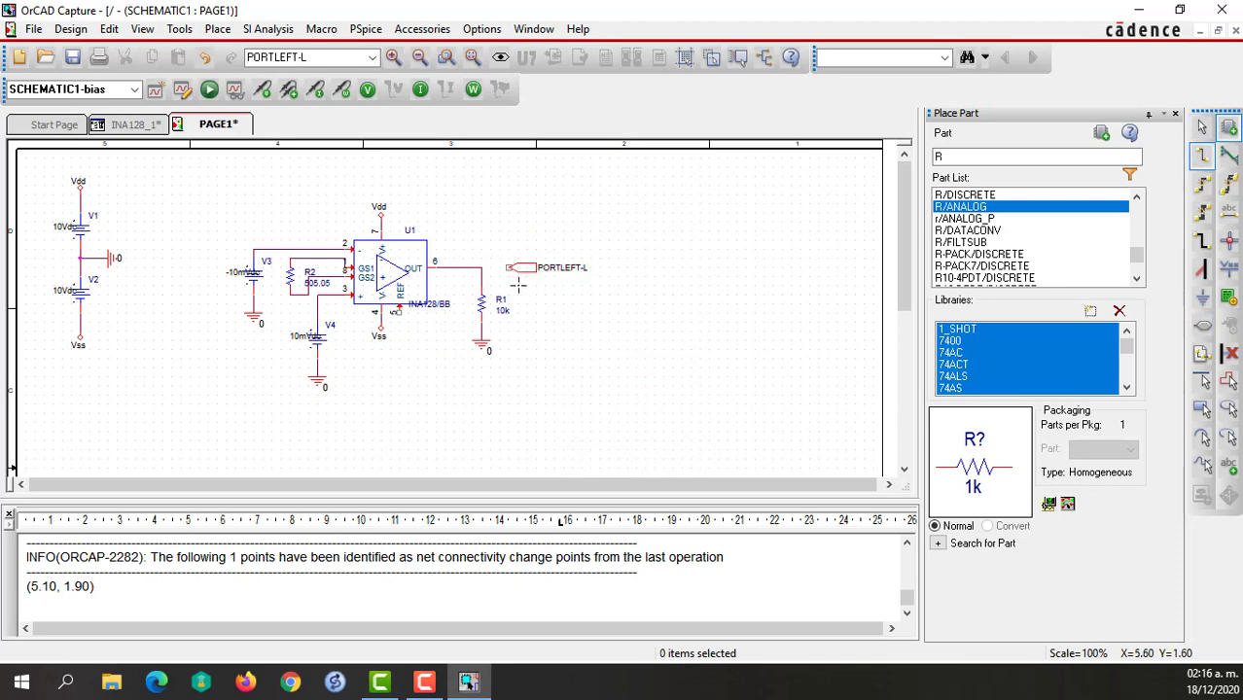
Wire the output node above R1 to the PORTLEFT-L port.
{"action": "left_click", "coordinate": [481, 267]}
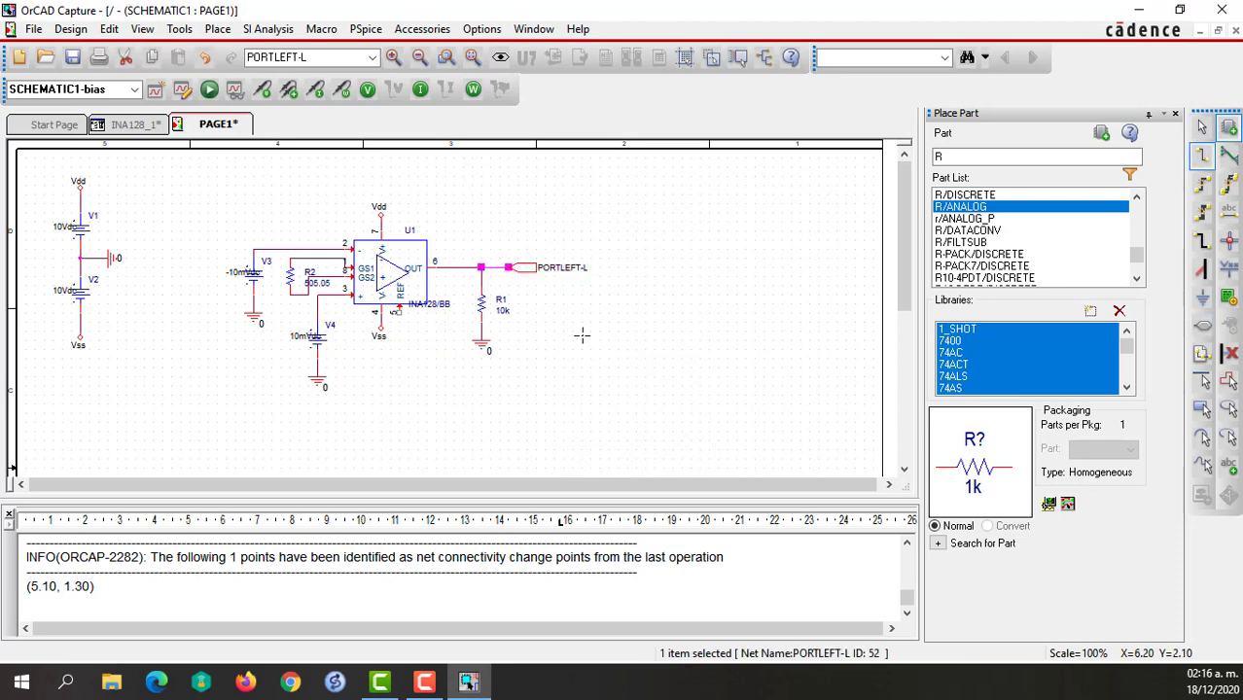
{"action": "key", "text": "Escape"}
{"action": "left_click", "coordinate": [584, 337]}
Rename the output port to Vo and save the schematic page and the INA128_1 project.
{"action": "double_click", "coordinate": [559, 268]}
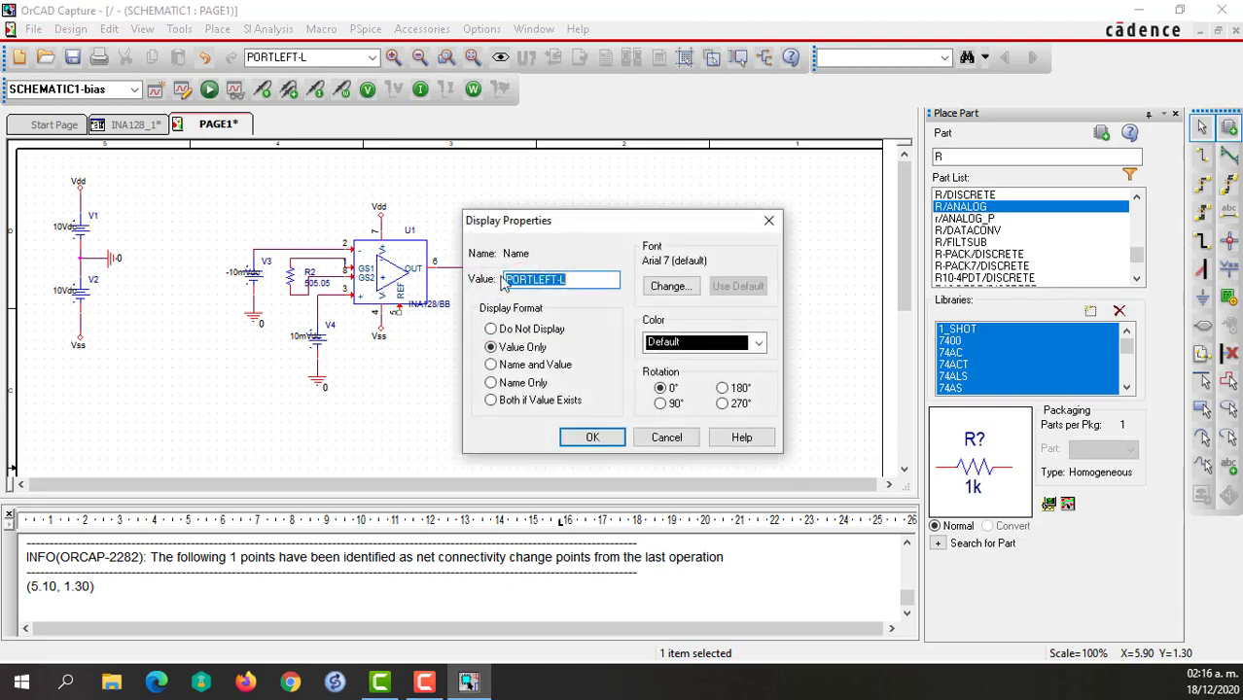
{"action": "key", "text": "BackSpace"}
{"action": "type", "text": "Vo"}
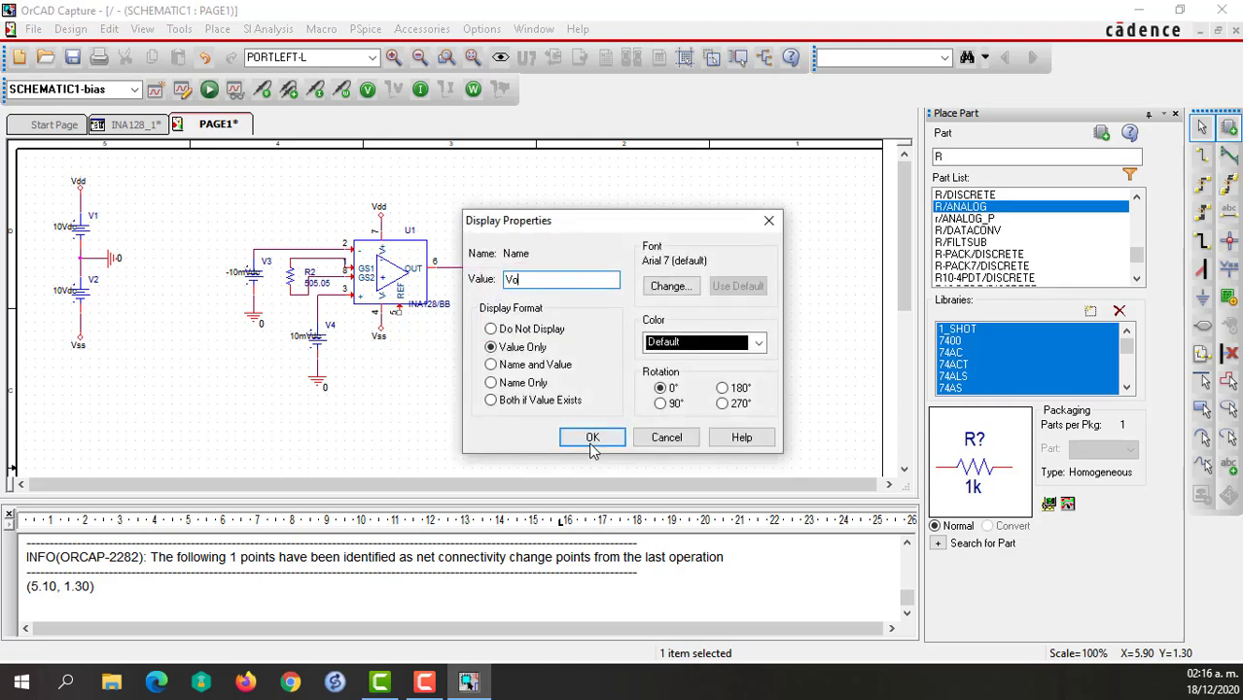
{"action": "left_click", "coordinate": [592, 437]}
{"action": "left_click", "coordinate": [583, 268]}
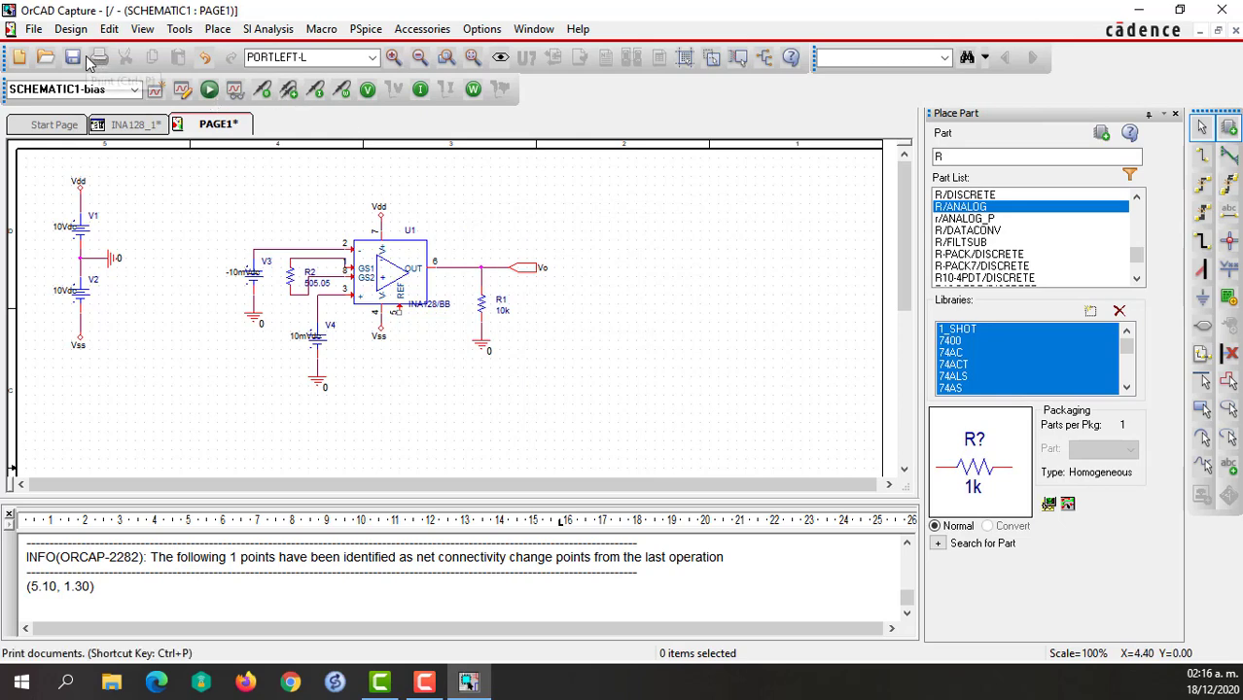
{"action": "left_click", "coordinate": [110, 129]}
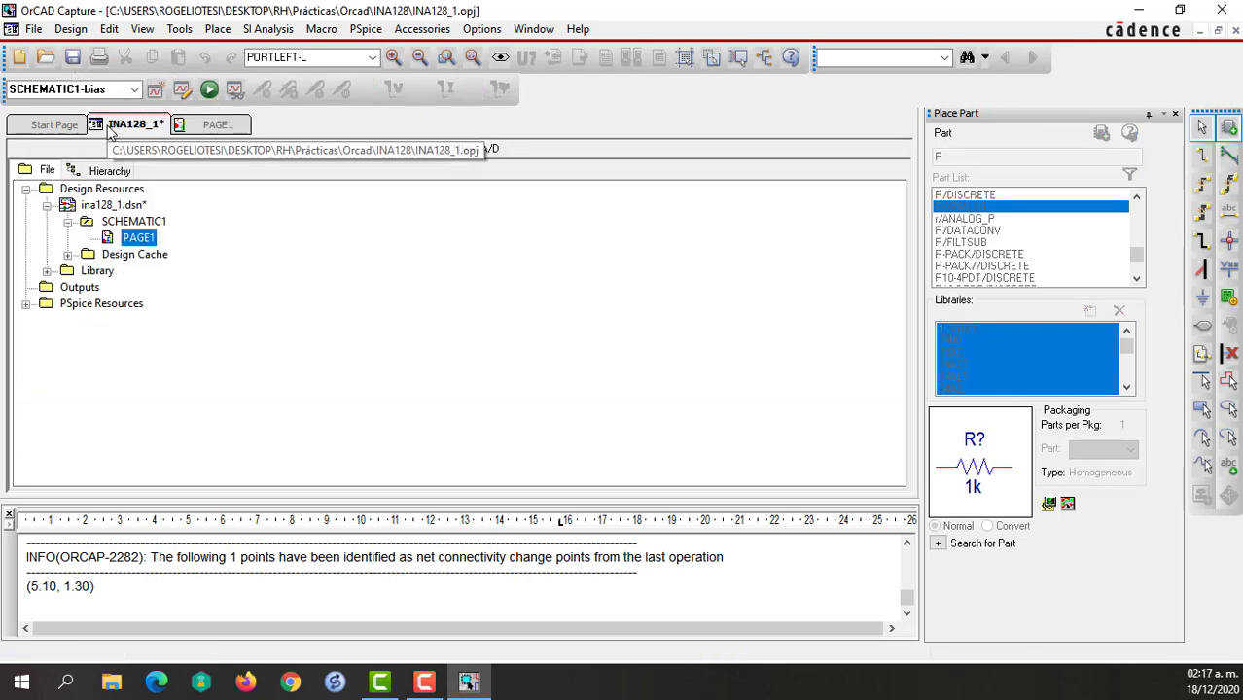
{"action": "left_click", "coordinate": [203, 128]}
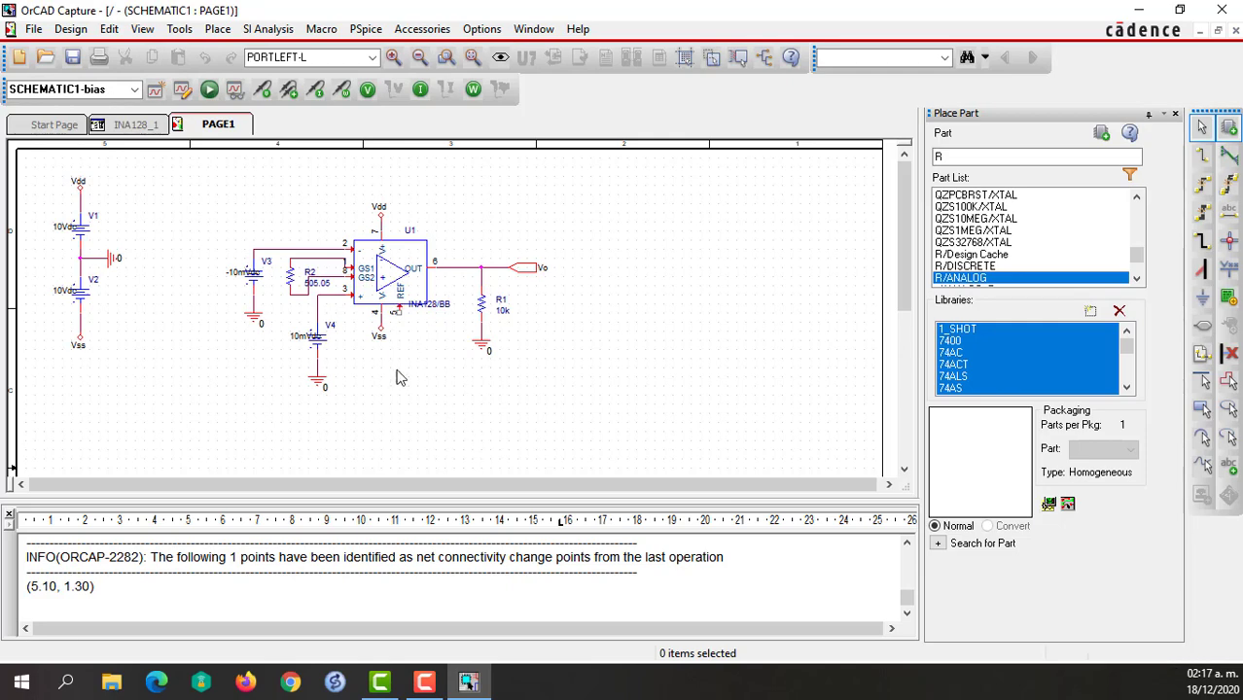
Place a 0/CAPSYM ground symbol directly below the amplifier's REF pin 5.
{"action": "key", "text": "g"}
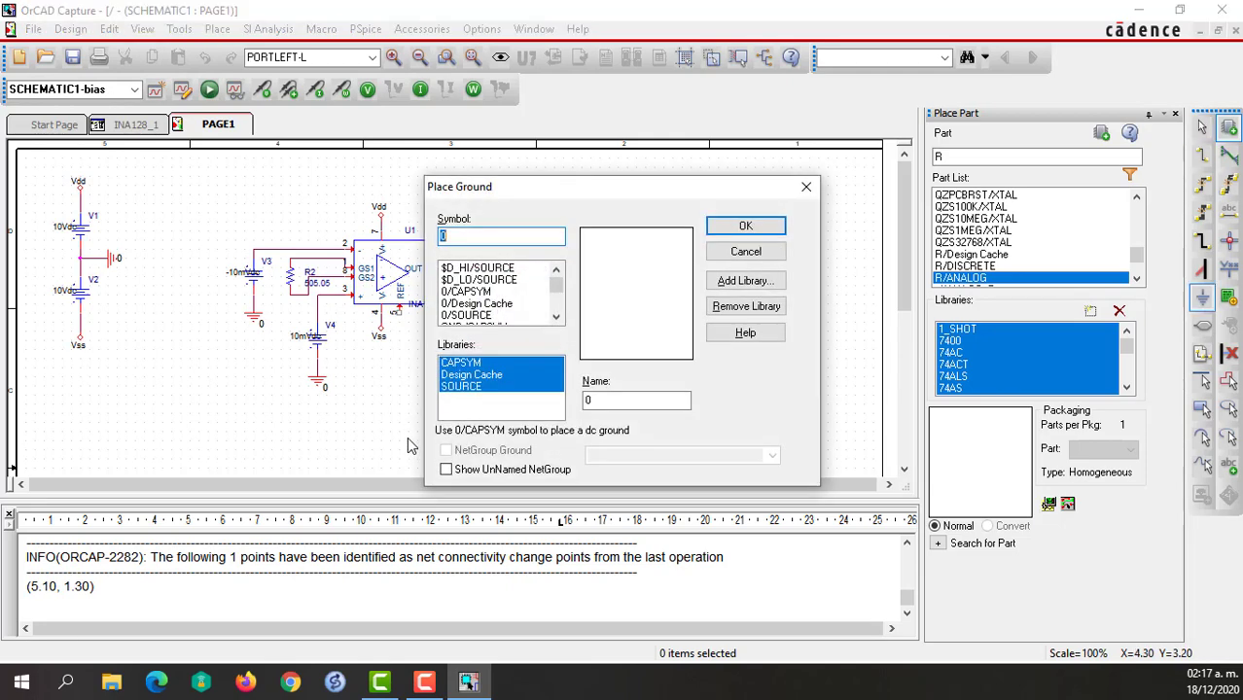
{"action": "left_click", "coordinate": [468, 293]}
{"action": "left_click", "coordinate": [745, 226]}
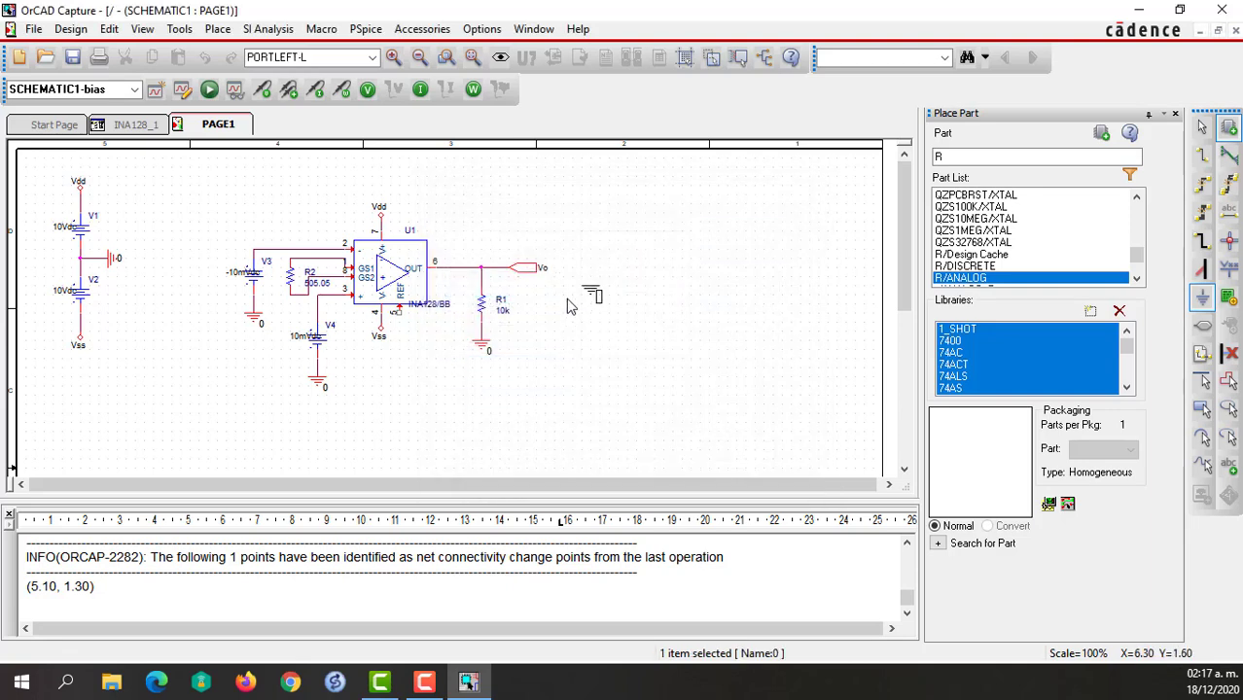
{"action": "left_click", "coordinate": [401, 342]}
{"action": "key", "text": "Escape"}
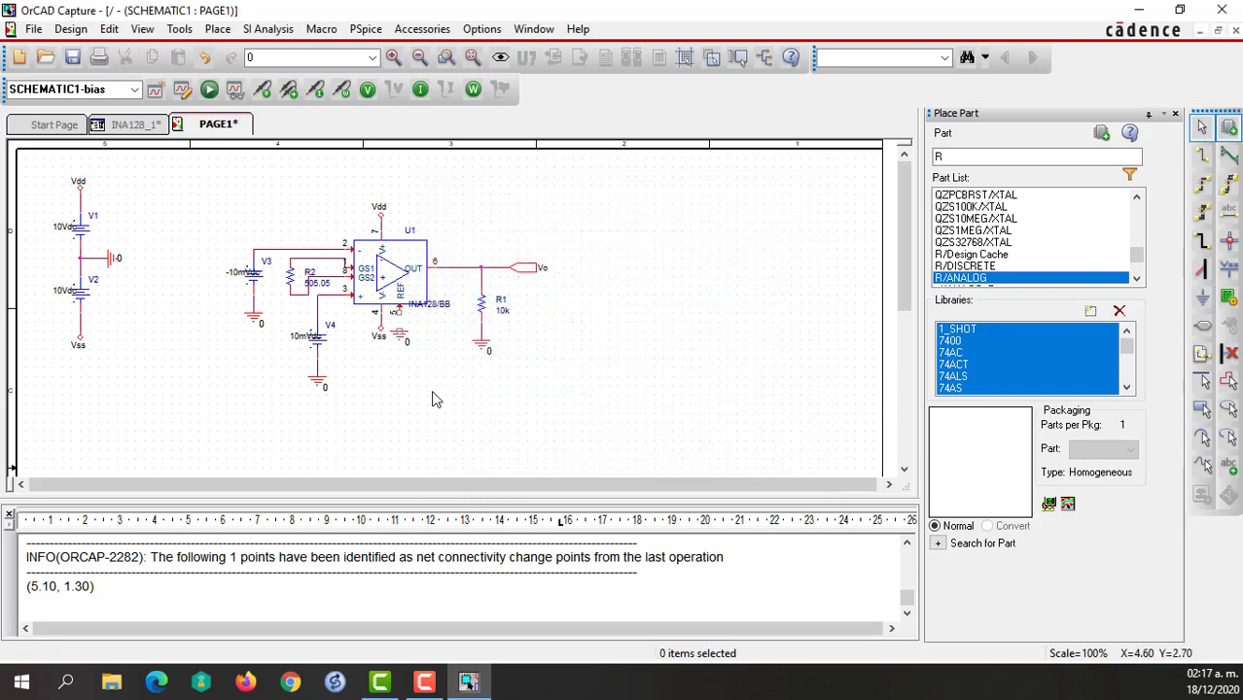
Wire the amplifier's REF pin 5 to the ground symbol below it.
{"action": "key", "text": "w"}
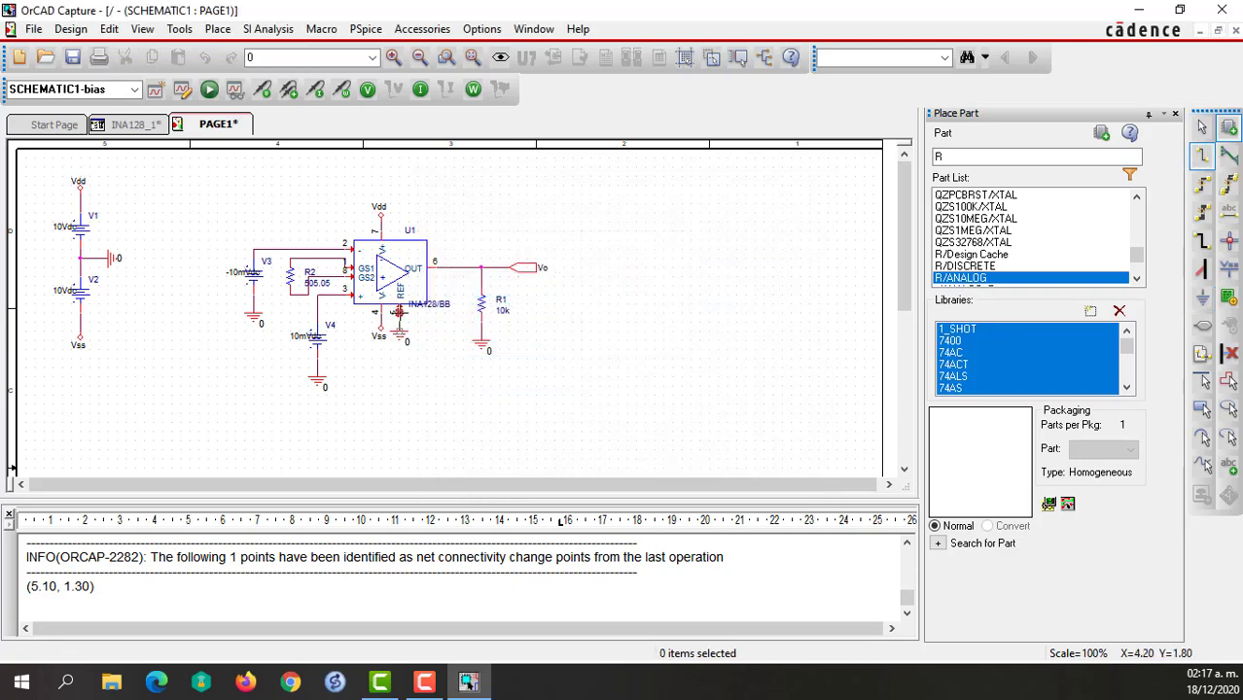
{"action": "left_click", "coordinate": [396, 313]}
{"action": "double_click", "coordinate": [395, 330]}
{"action": "key", "text": "Escape"}
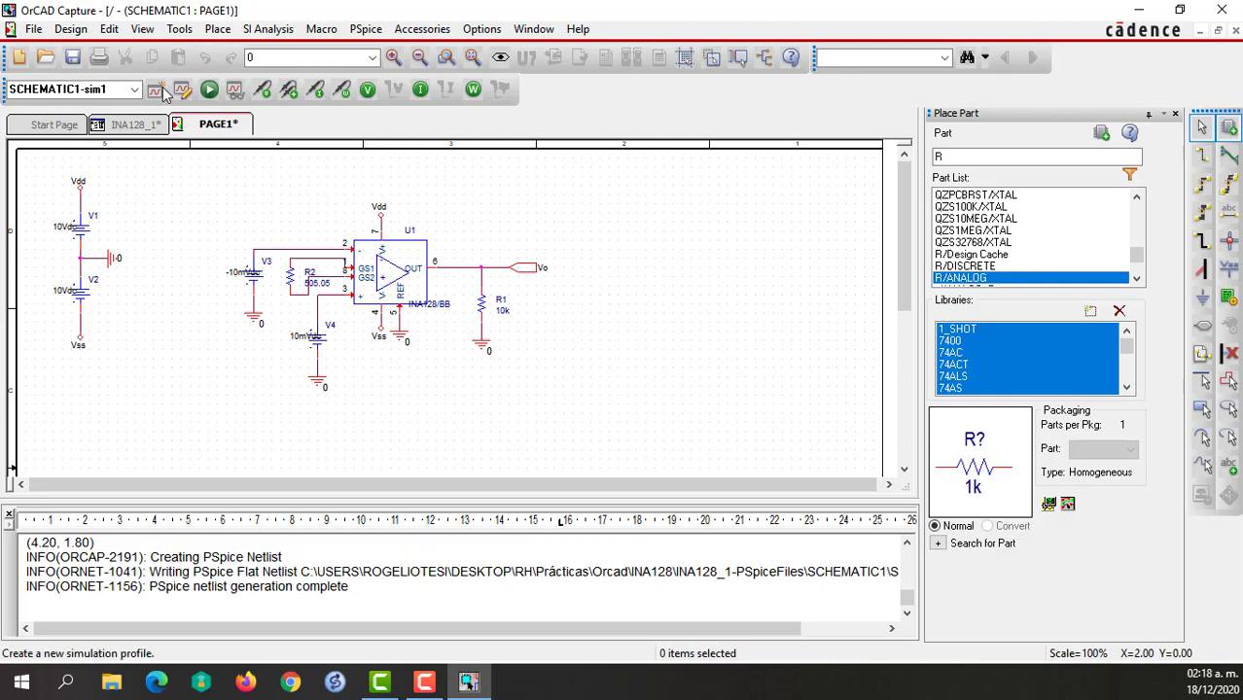
Create a new simulation profile named sim2 that inherits from none.
{"action": "left_click", "coordinate": [163, 90]}
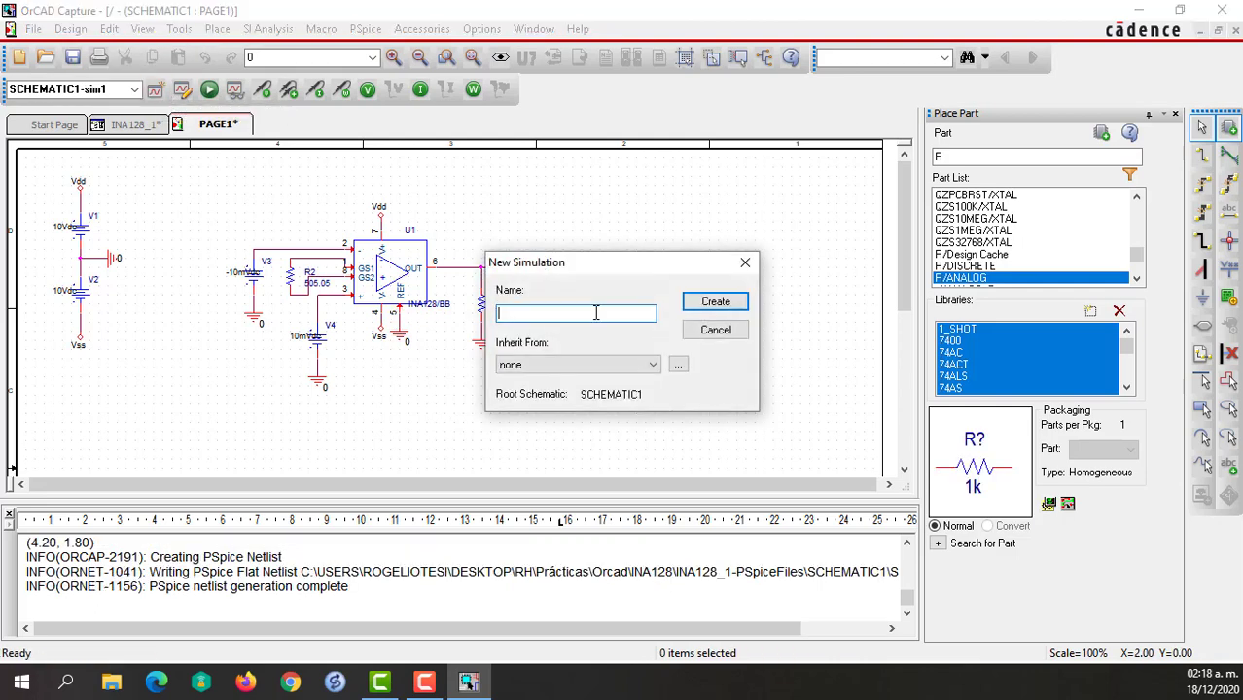
{"action": "type", "text": "sim"}
{"action": "type", "text": "1"}
{"action": "key", "text": "Return"}
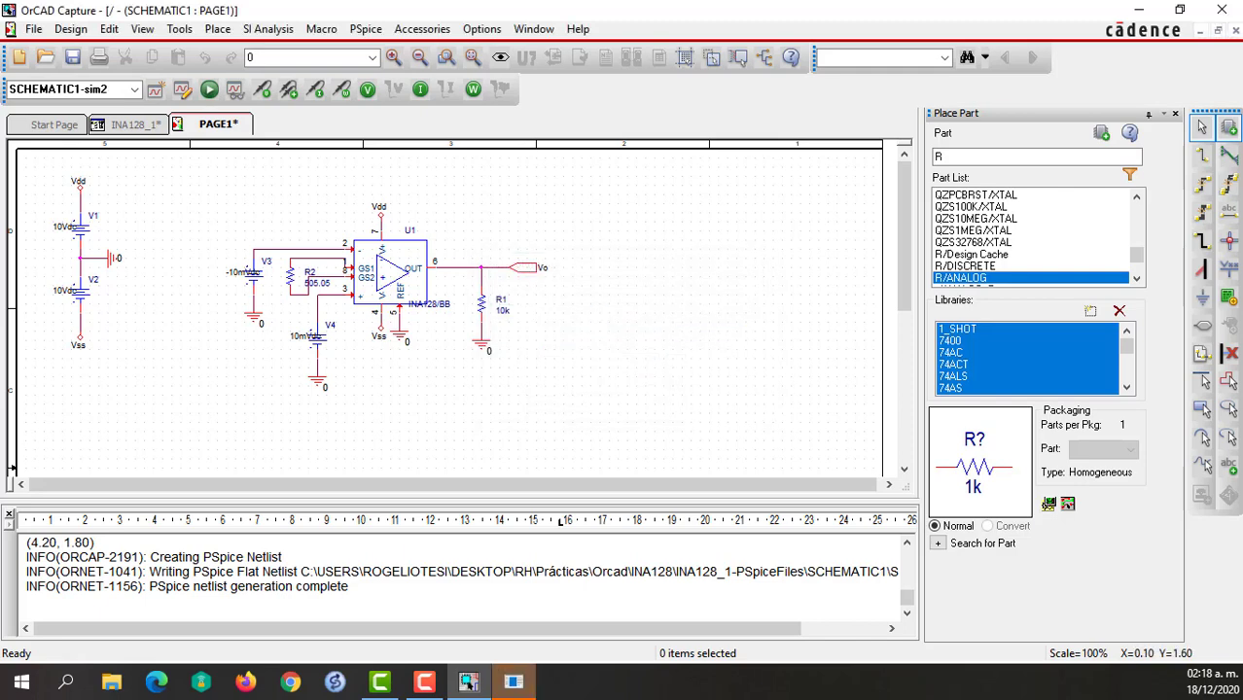
Set the run time of the sim2 transient analysis to 100ms and apply the simulation settings.
{"action": "left_click_drag", "start_coordinate": [671, 22], "coordinate": [554, 76]}
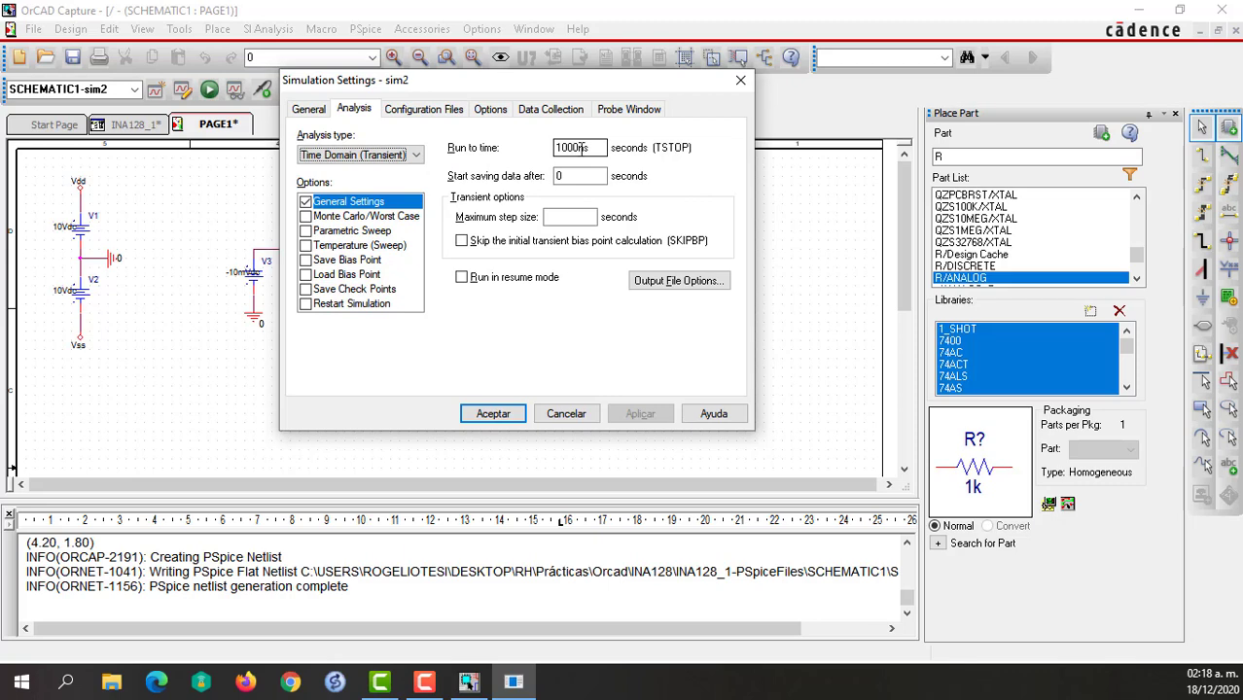
{"action": "left_click", "coordinate": [584, 147]}
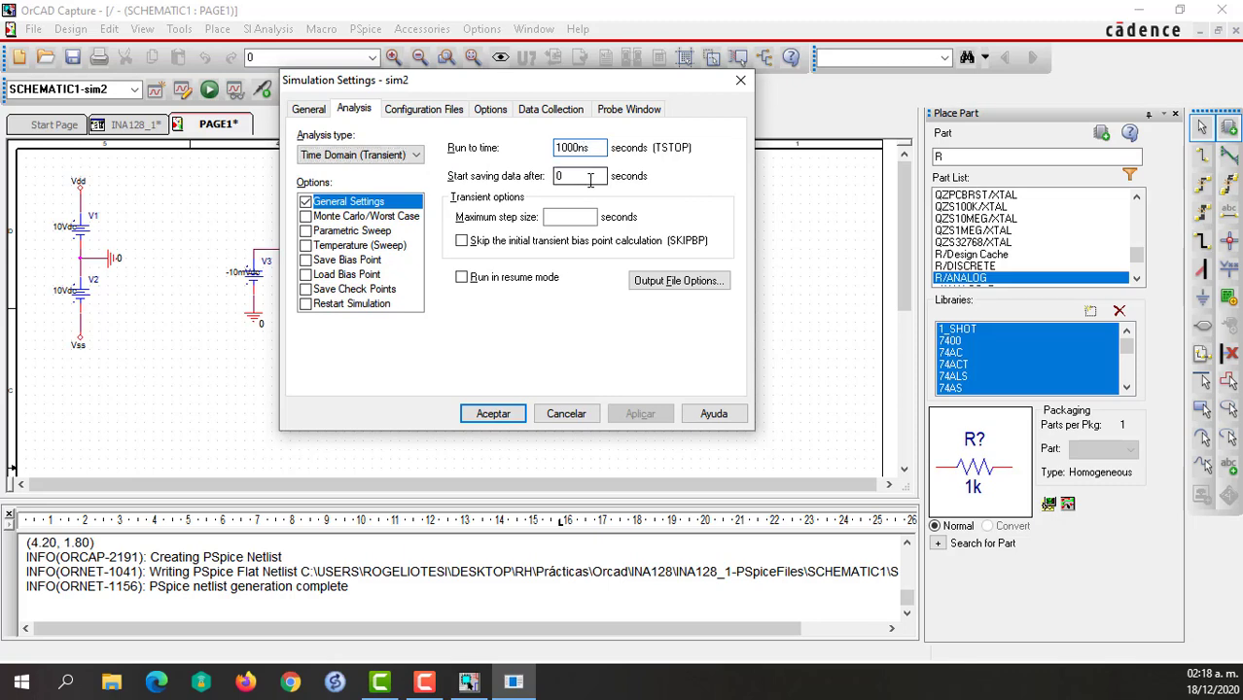
{"action": "key", "text": "BackSpace"}
{"action": "key", "text": "BackSpace"}
{"action": "key", "text": "BackSpace"}
{"action": "key", "text": "BackSpace"}
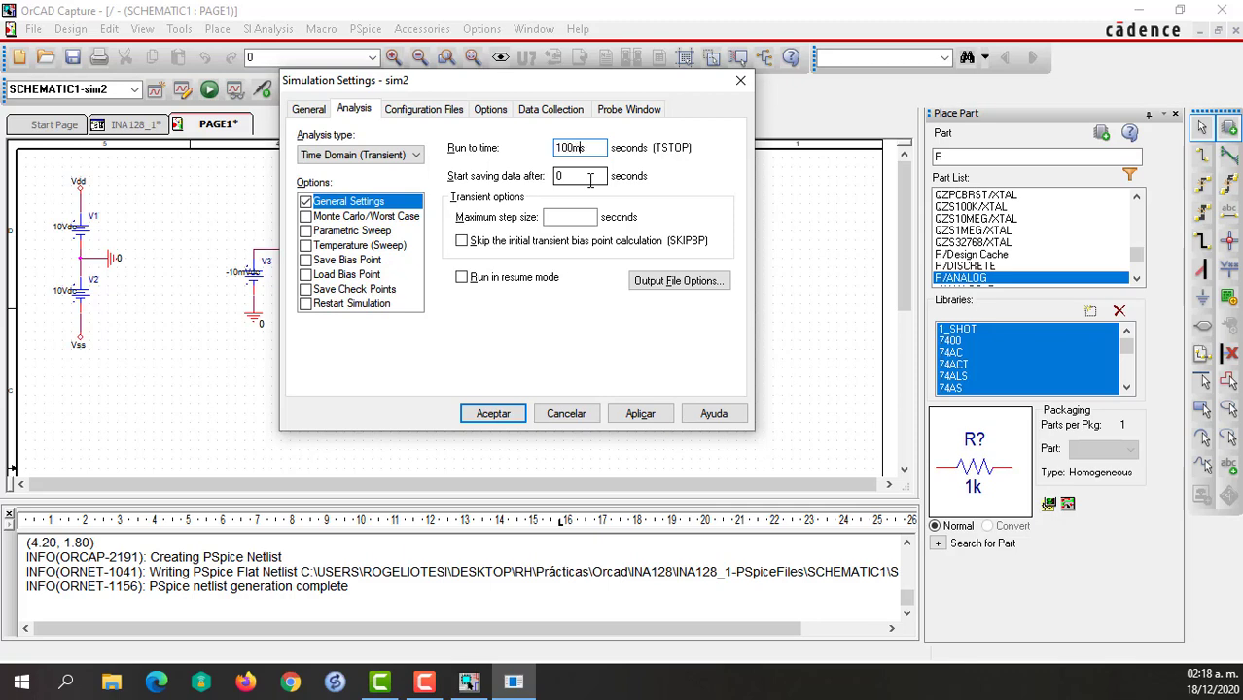
{"action": "type", "text": "00m"}
{"action": "left_click", "coordinate": [638, 414]}
{"action": "left_click", "coordinate": [489, 415]}
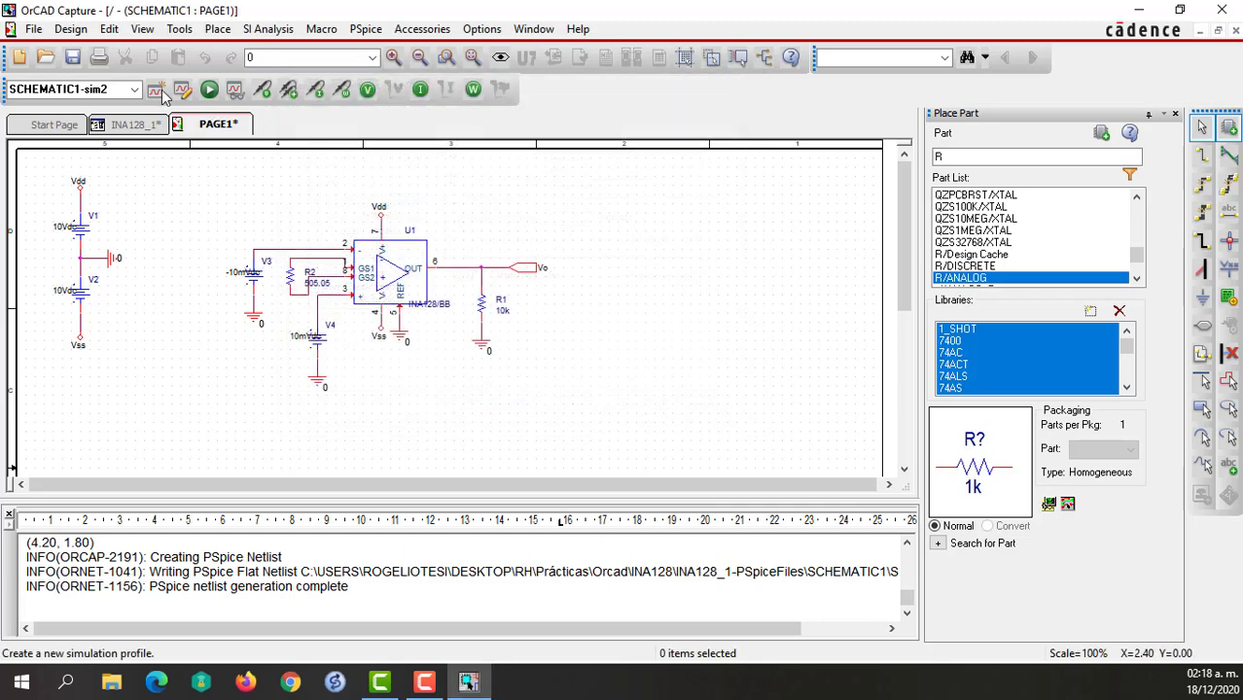
Run the sim2 simulation and plot the V(Vo) trace, excluding currents and power from the variable list.
{"action": "left_click", "coordinate": [209, 88]}
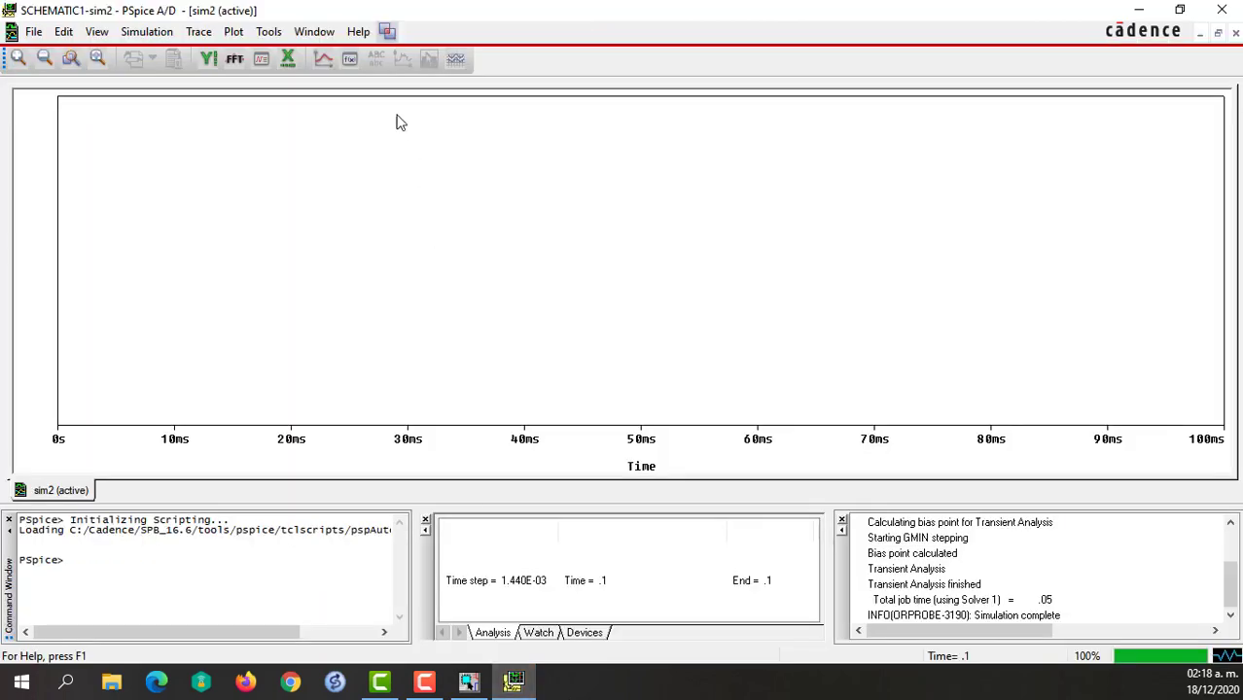
{"action": "left_click", "coordinate": [322, 58]}
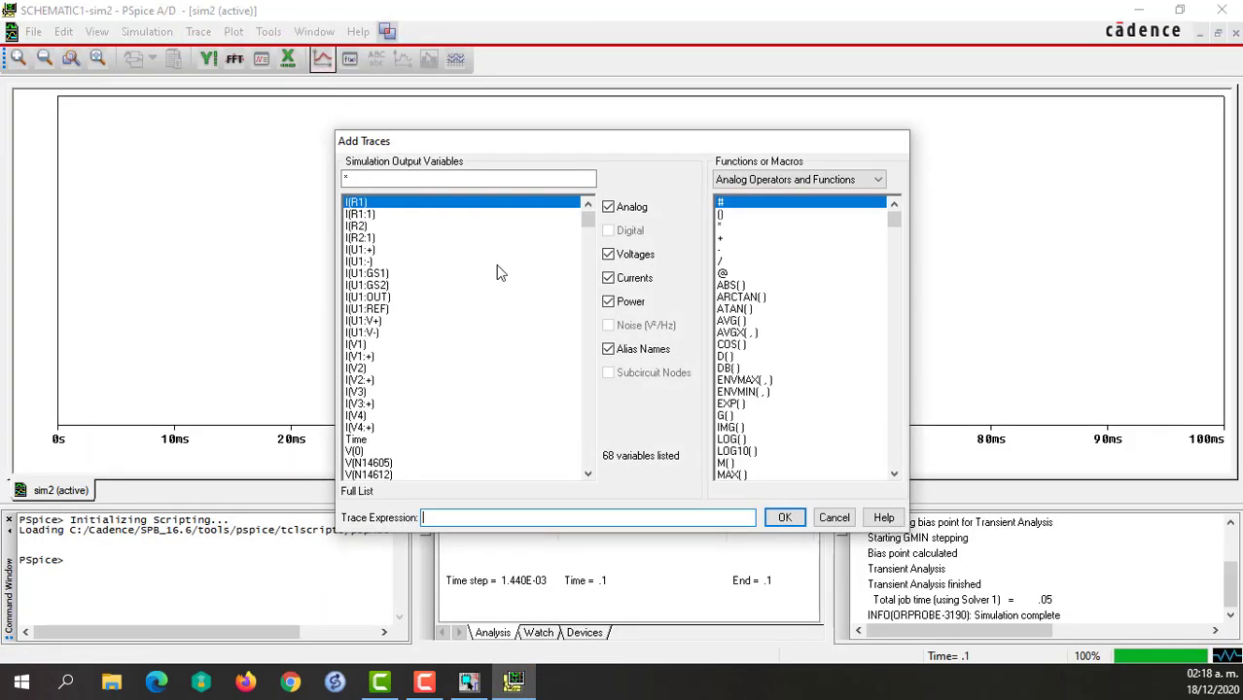
{"action": "left_click", "coordinate": [625, 304]}
{"action": "left_click", "coordinate": [623, 277]}
{"action": "left_click", "coordinate": [368, 287]}
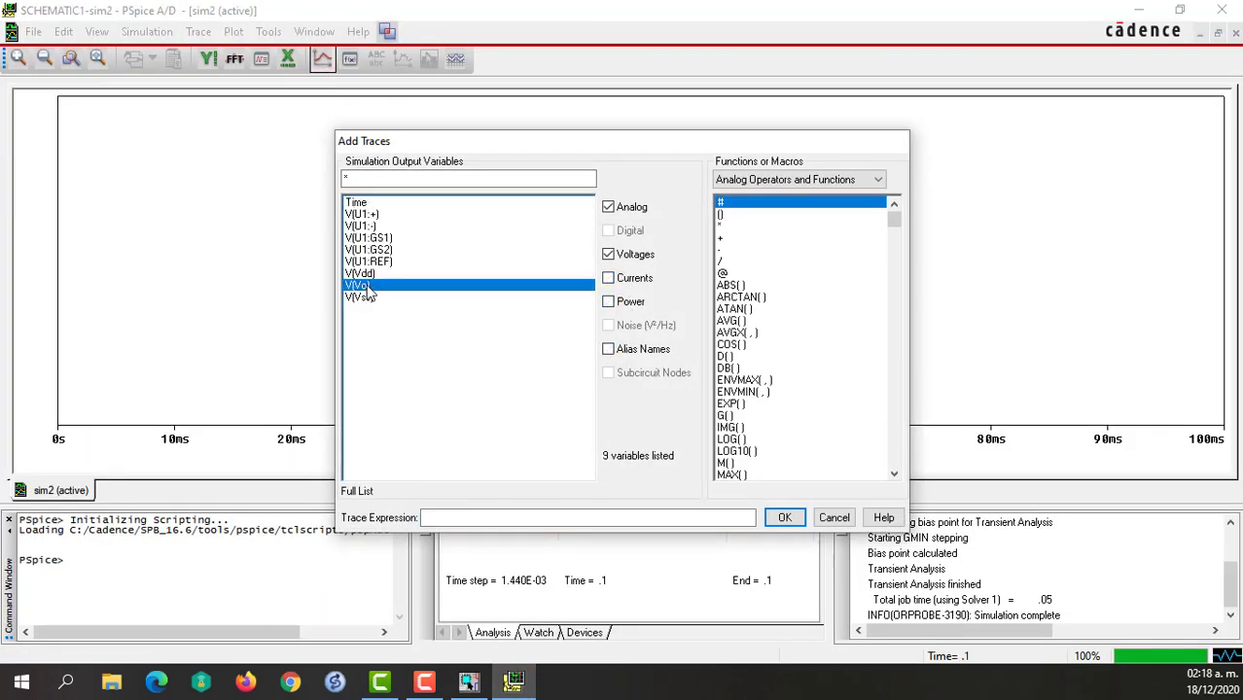
{"action": "left_click", "coordinate": [785, 517]}
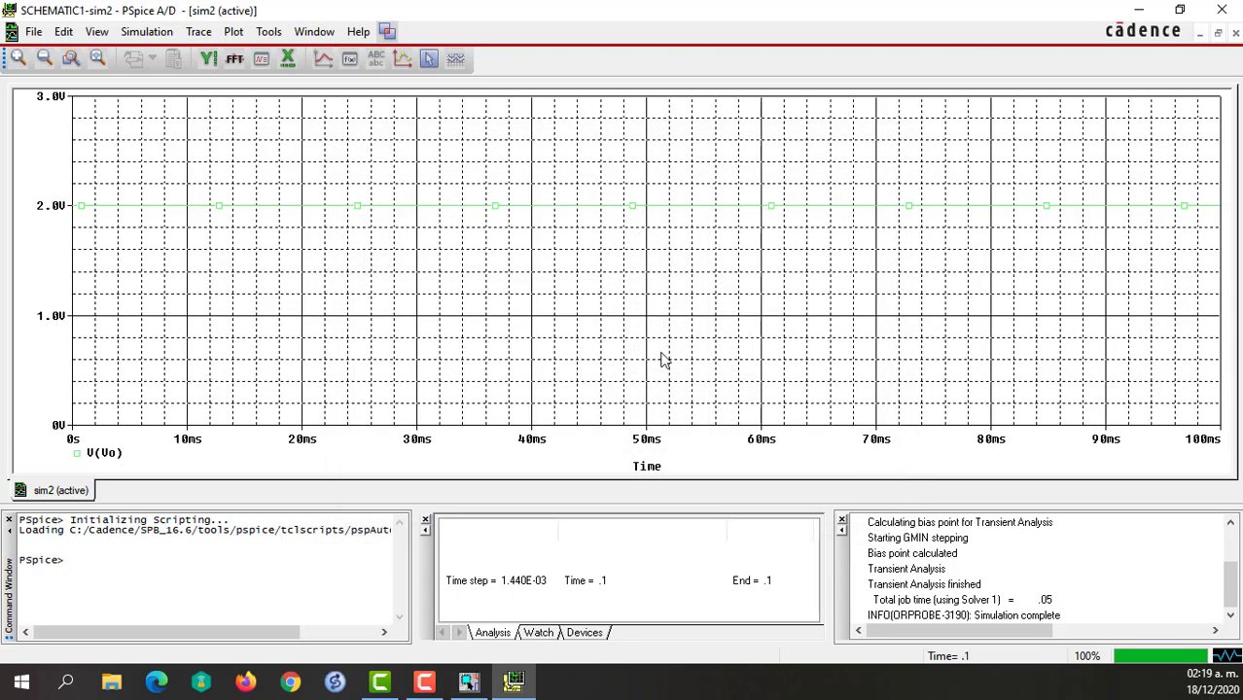
Change the V(Vo) trace's color to red and give it a thicker line width.
{"action": "right_click", "coordinate": [400, 212]}
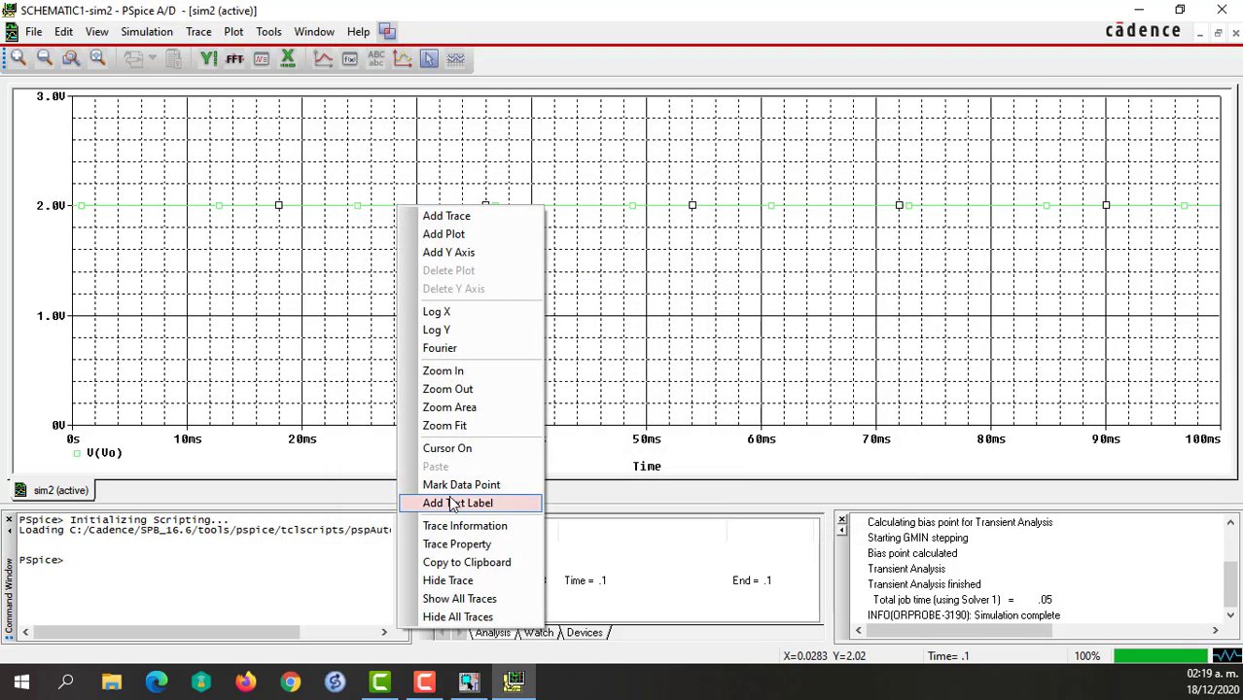
{"action": "left_click", "coordinate": [481, 544]}
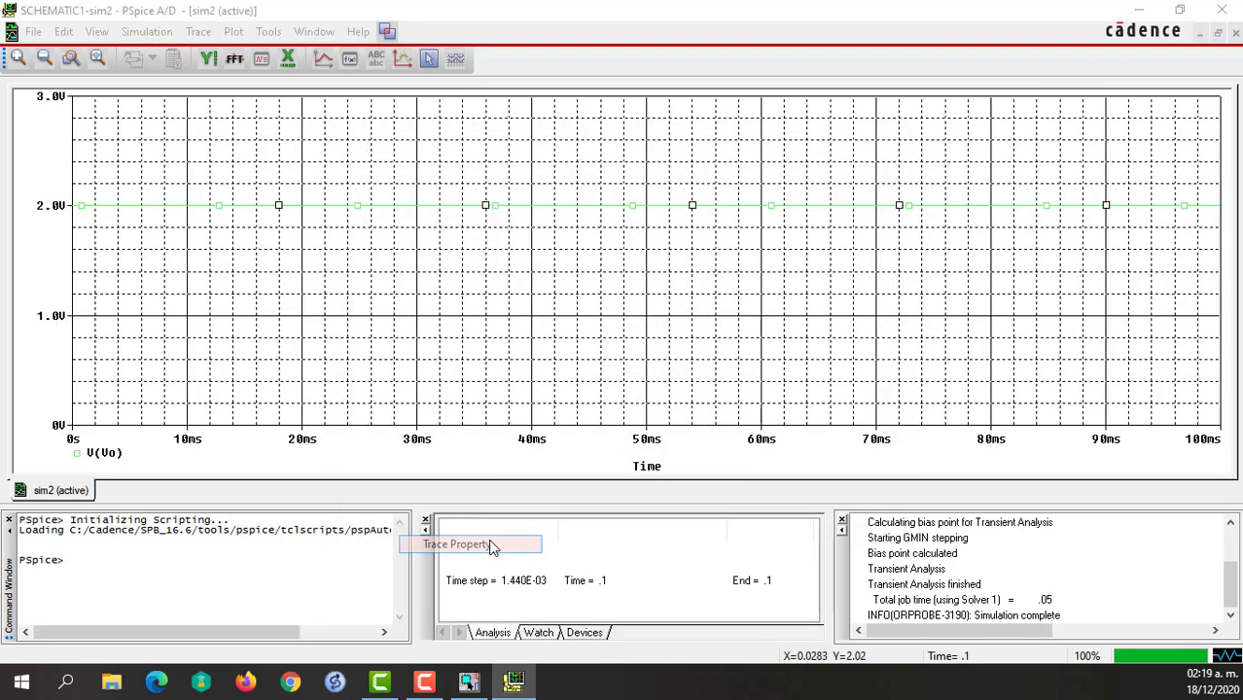
{"action": "left_click", "coordinate": [161, 123]}
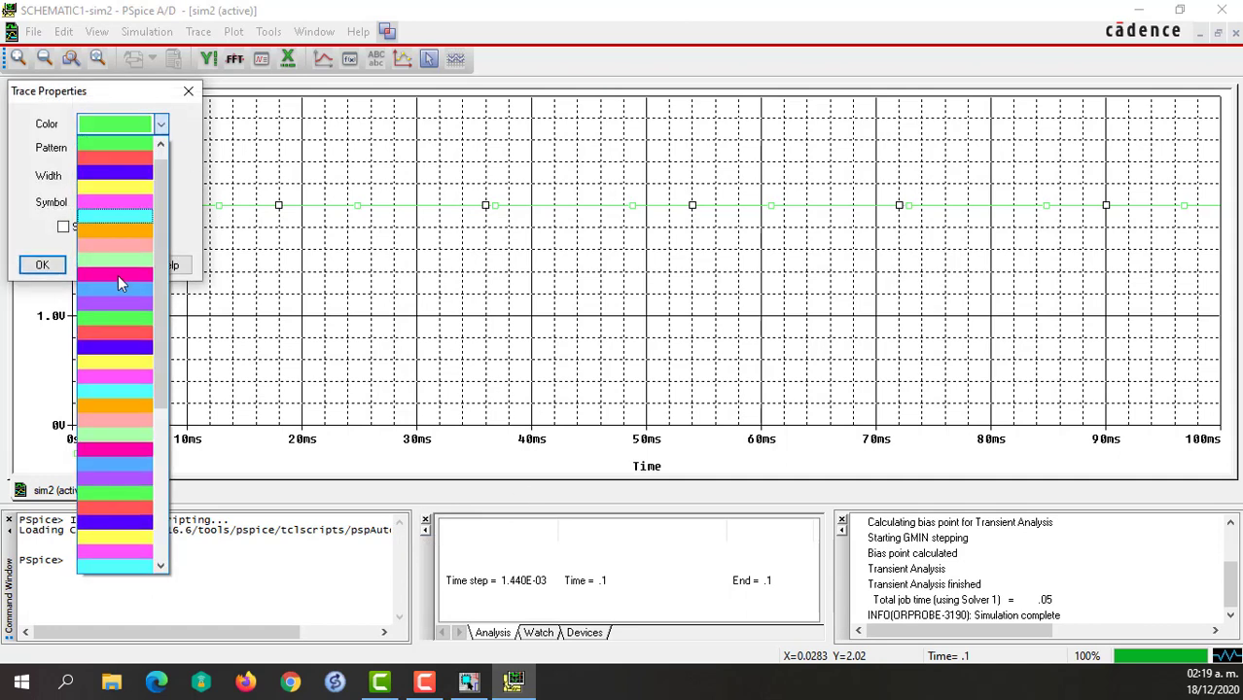
{"action": "left_click", "coordinate": [124, 165]}
{"action": "left_click", "coordinate": [126, 180]}
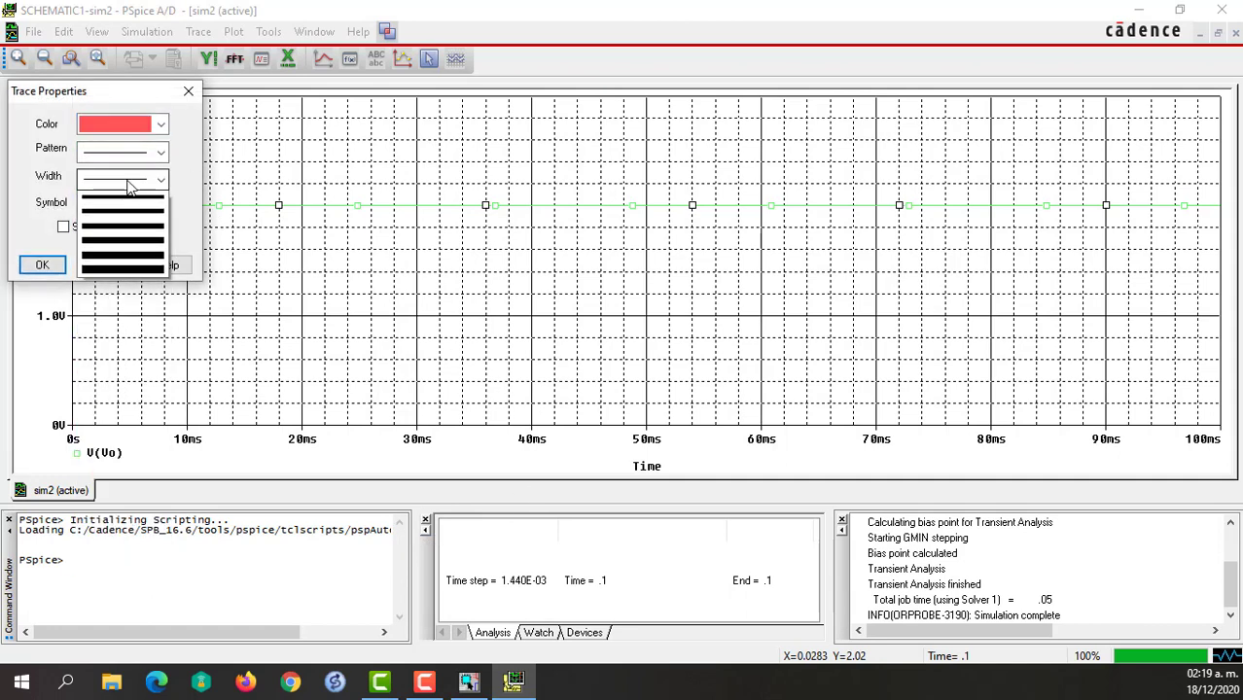
{"action": "left_click", "coordinate": [107, 244]}
{"action": "left_click", "coordinate": [42, 265]}
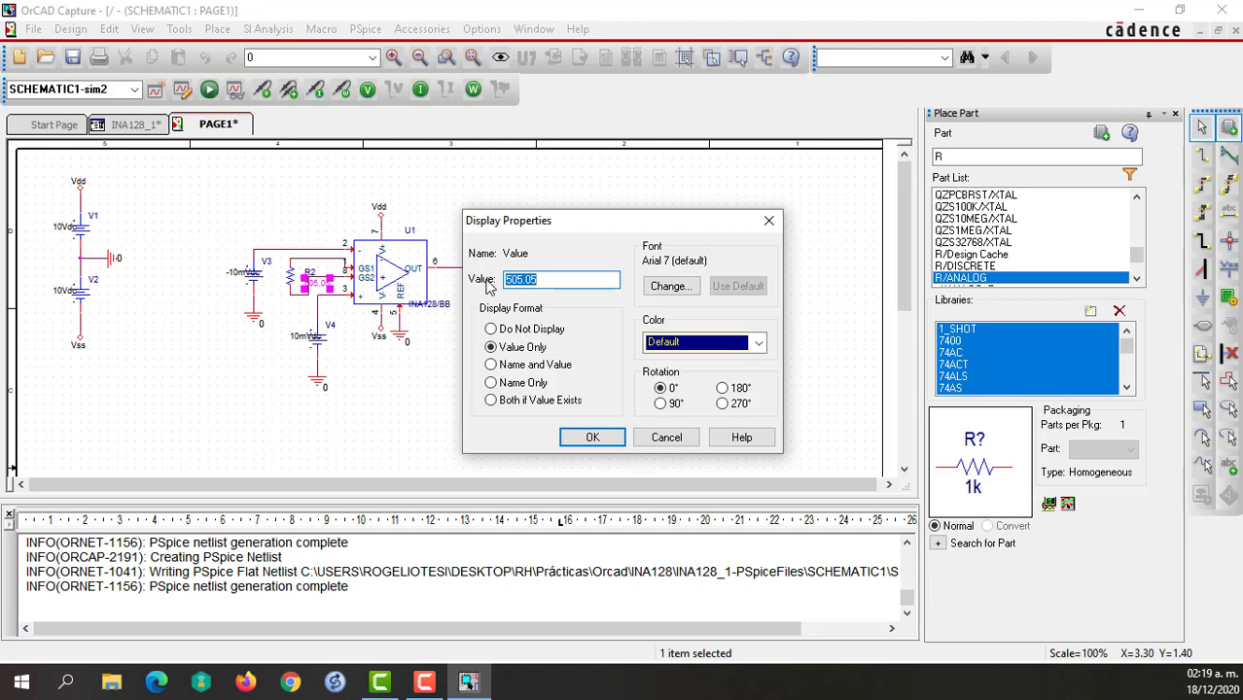
Set the value of gain resistor R2 to 200.808.
{"action": "key", "text": "BackSpace"}
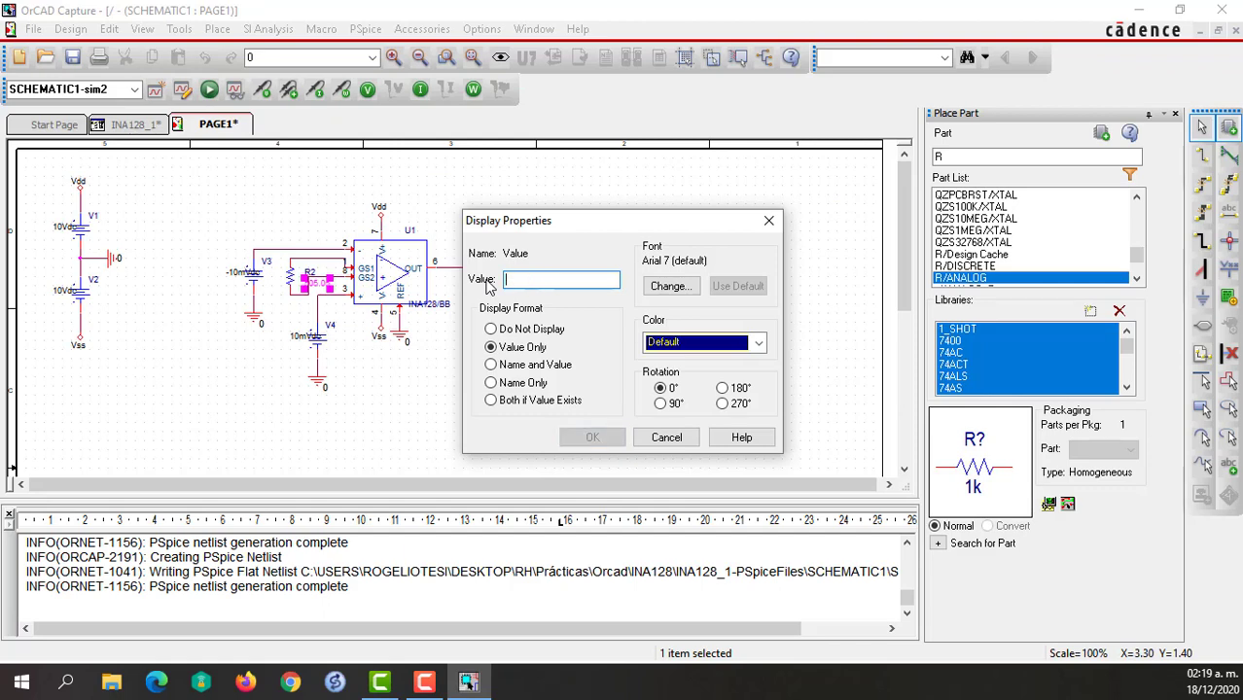
{"action": "type", "text": "20"}
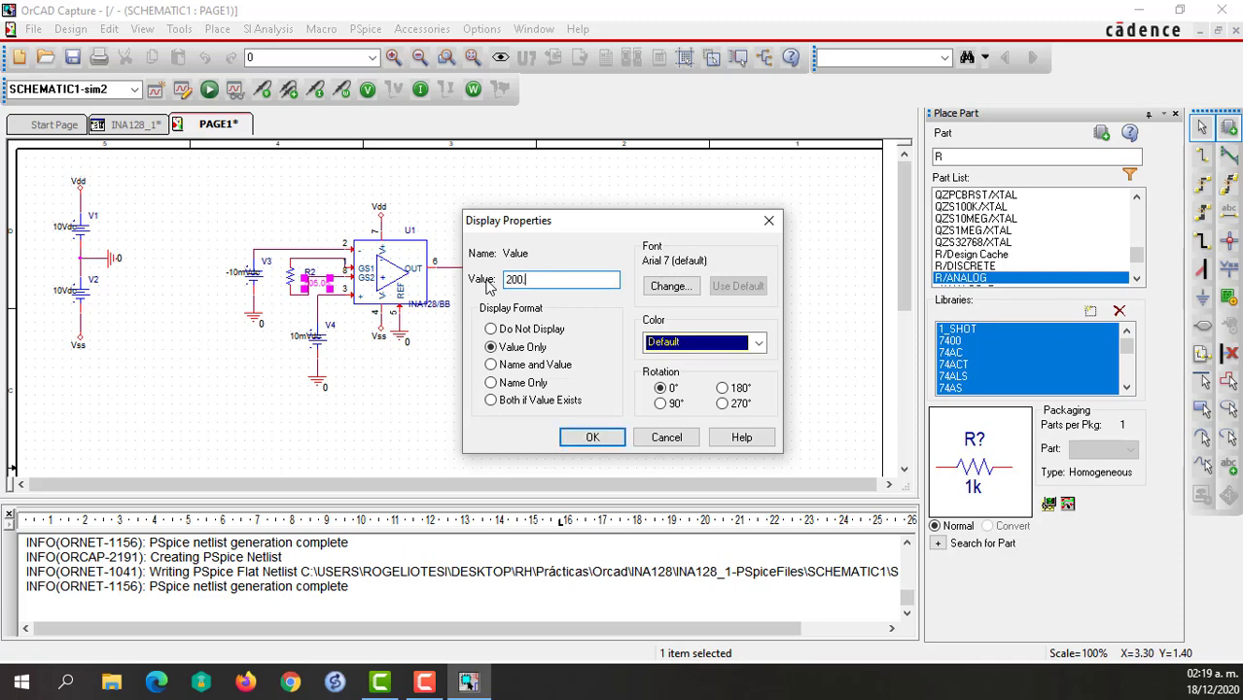
{"action": "type", "text": "0.808"}
{"action": "left_click", "coordinate": [591, 439]}
Run the sim2 simulation and plot the V(Vo) trace, excluding alias names, power and currents from the variable list.
{"action": "left_click", "coordinate": [209, 89]}
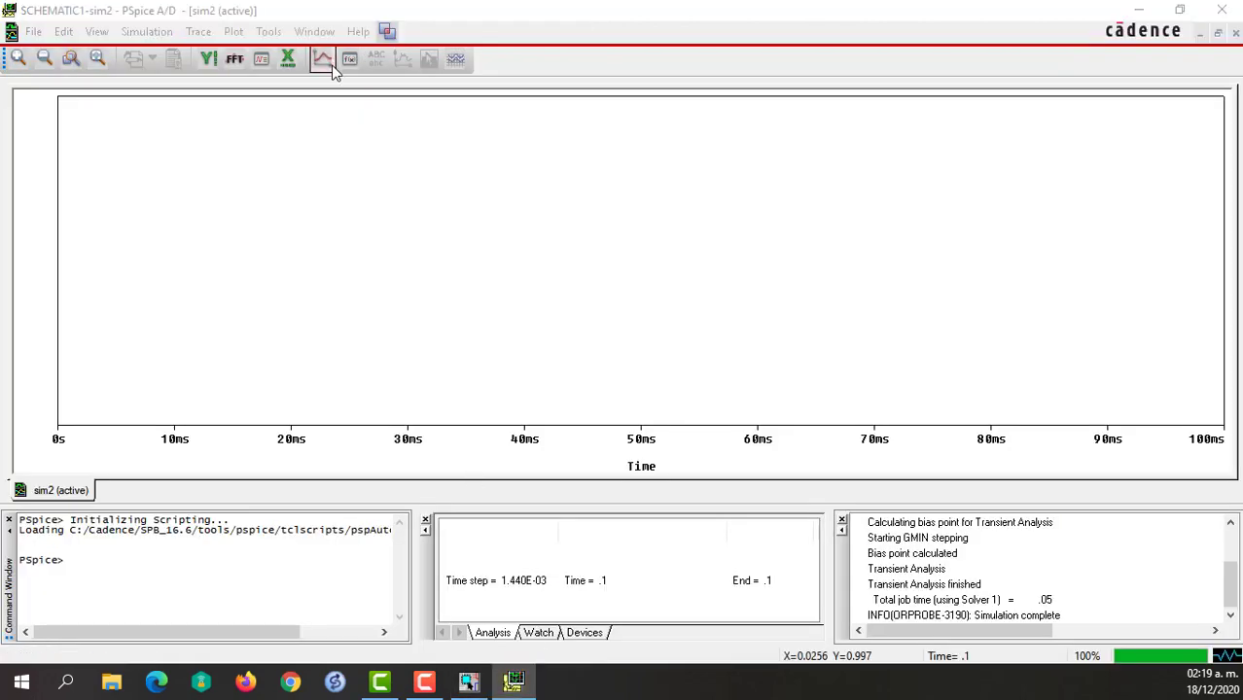
{"action": "left_click", "coordinate": [322, 60]}
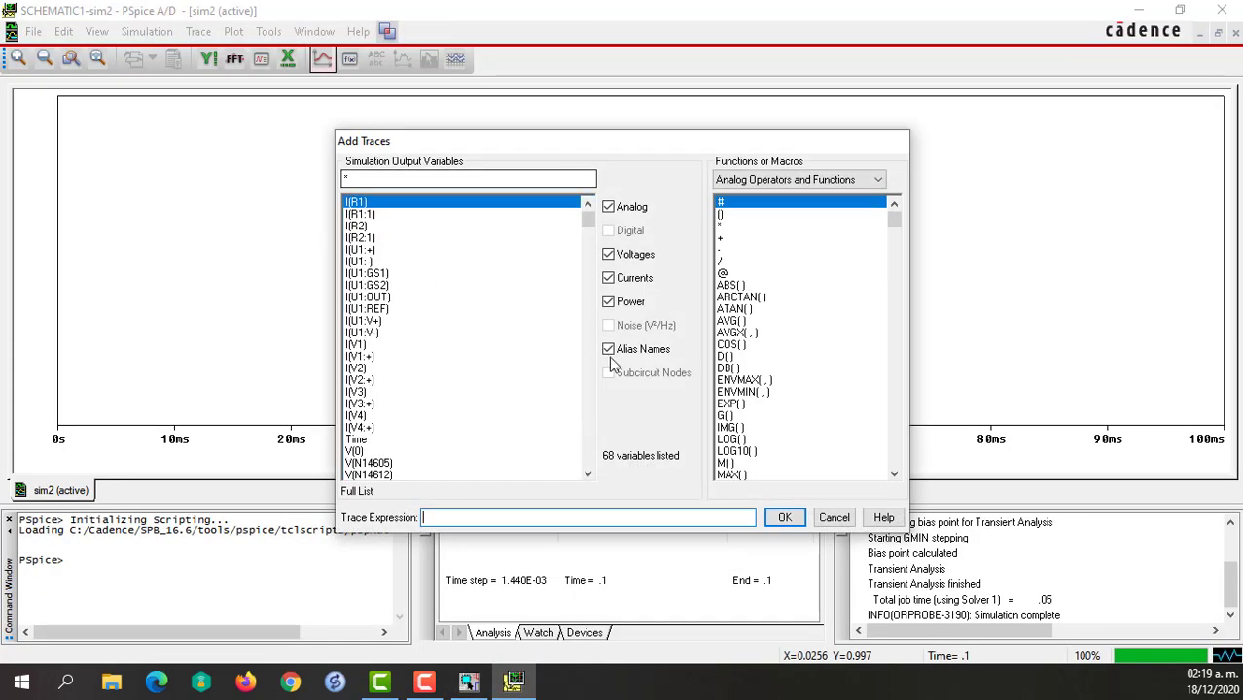
{"action": "left_click", "coordinate": [609, 350]}
{"action": "left_click", "coordinate": [609, 301]}
{"action": "left_click", "coordinate": [609, 278]}
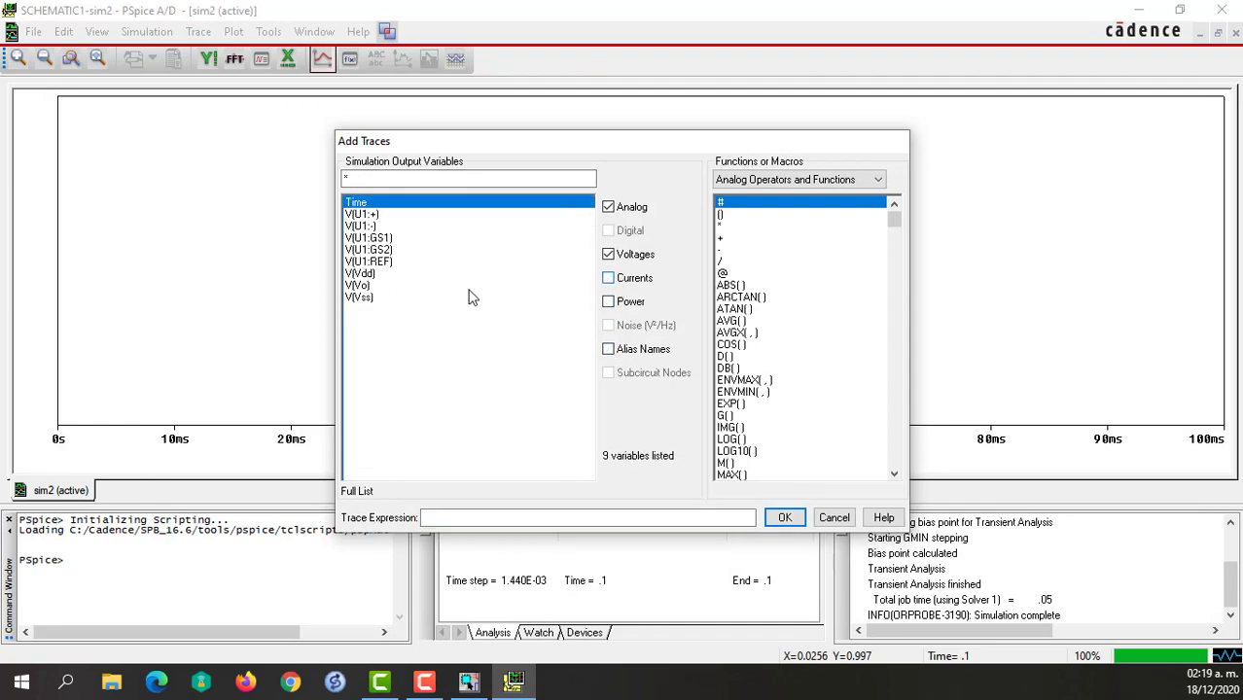
{"action": "left_click", "coordinate": [358, 286]}
{"action": "left_click", "coordinate": [784, 518]}
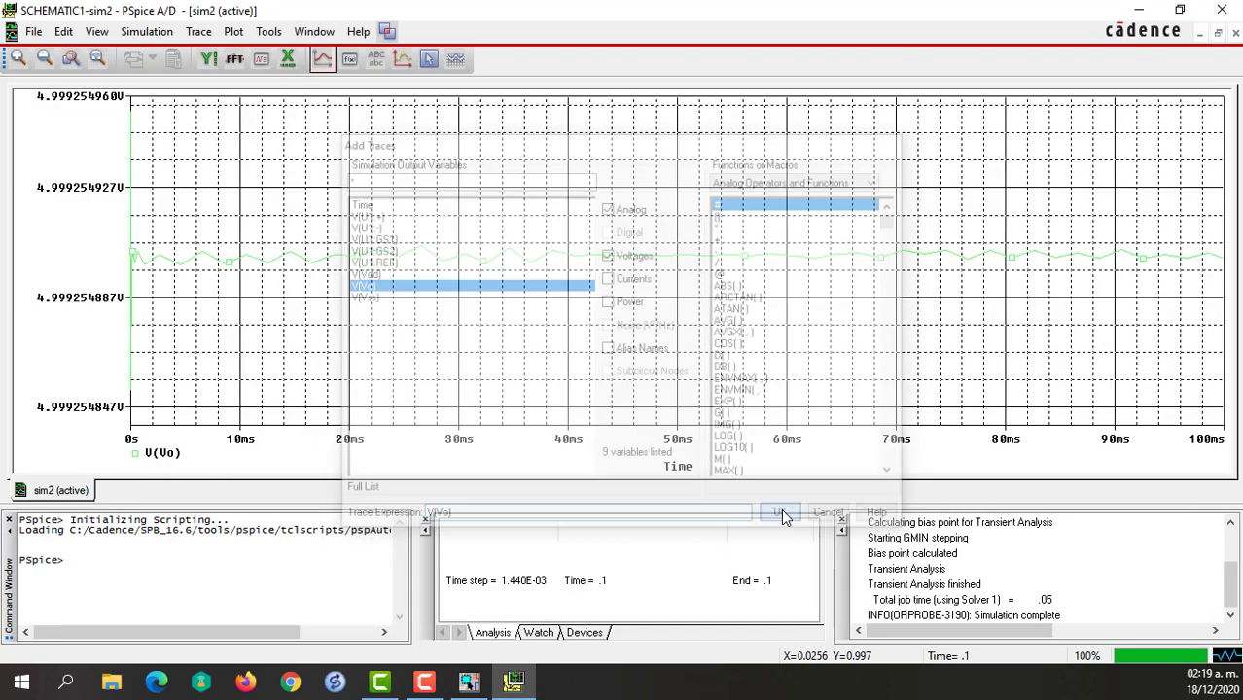
Change the V(Vo) trace's color to red and give it a thicker line width.
{"action": "double_click", "coordinate": [463, 262]}
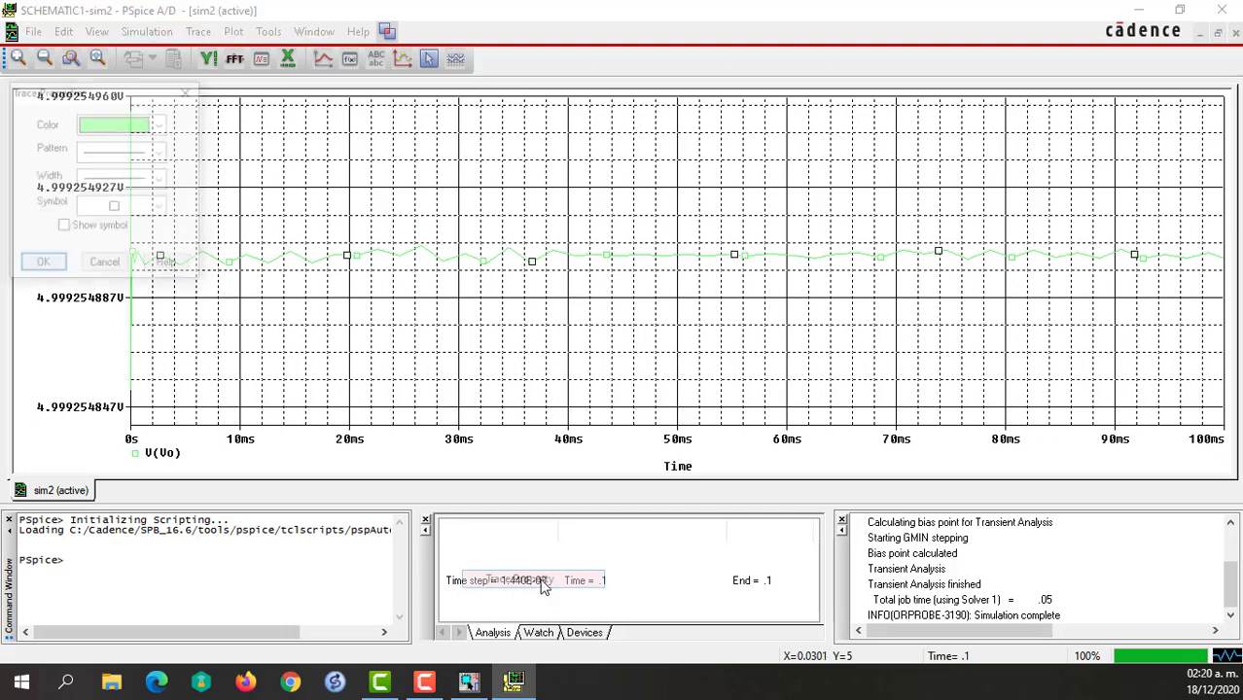
{"action": "left_click", "coordinate": [160, 124]}
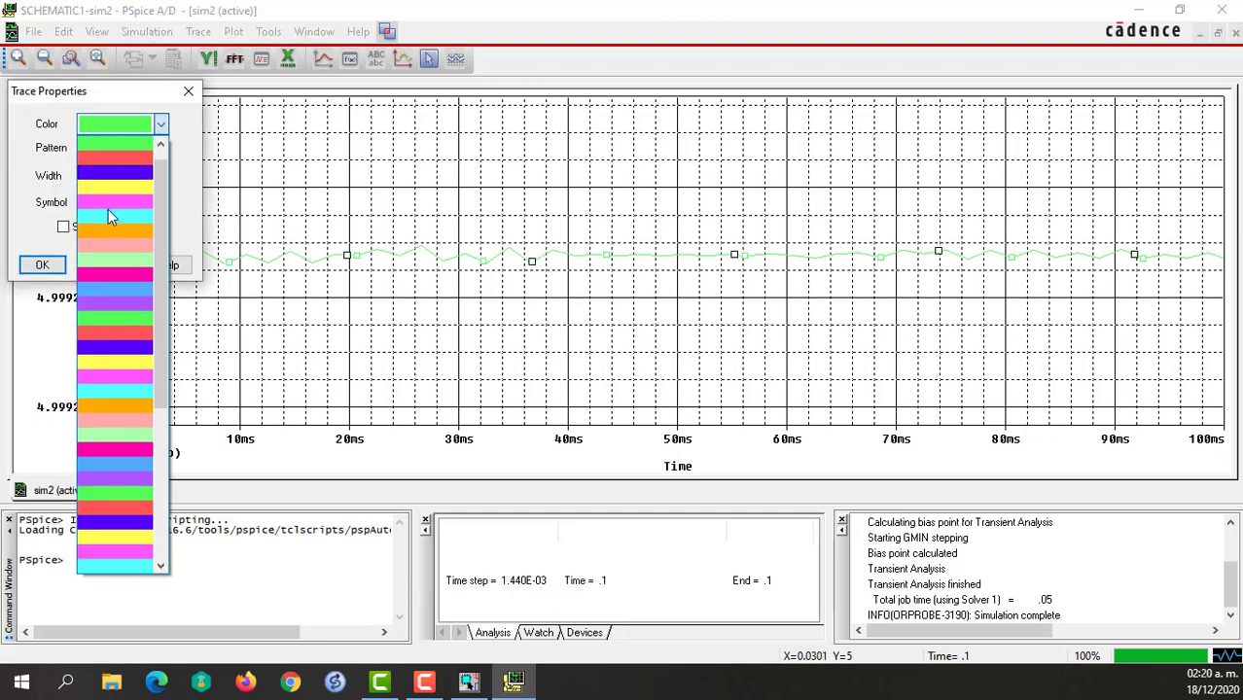
{"action": "left_click", "coordinate": [104, 158]}
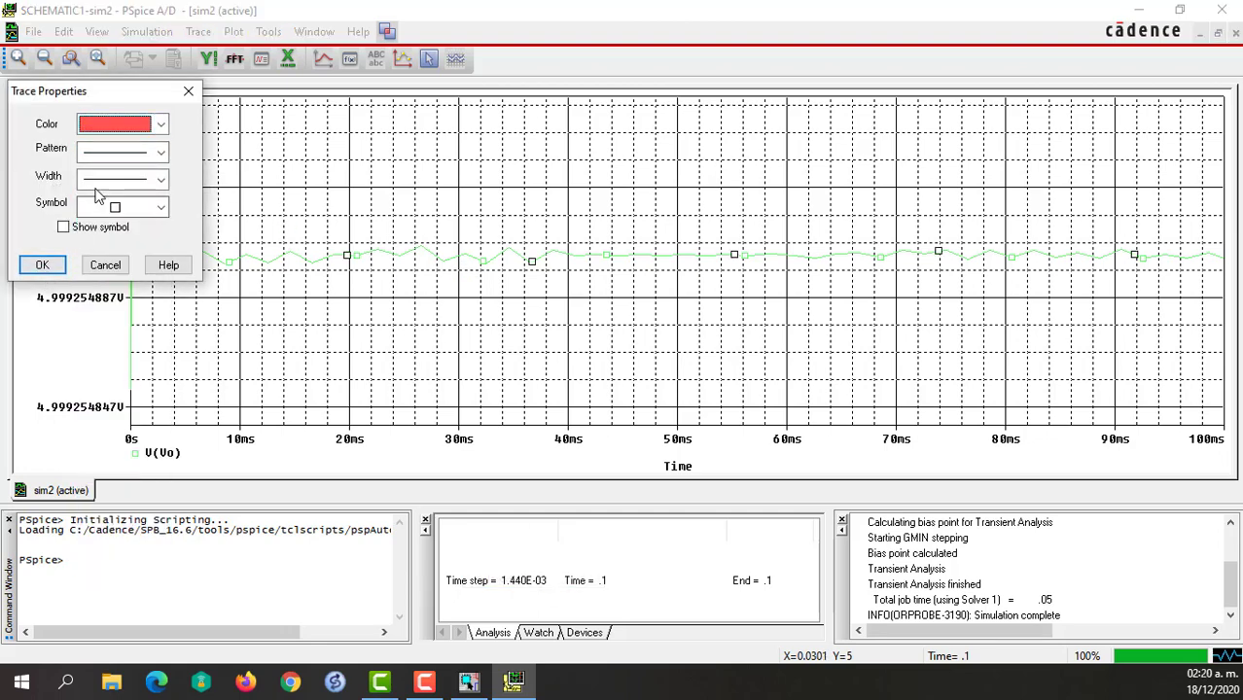
{"action": "left_click", "coordinate": [101, 180]}
{"action": "left_click", "coordinate": [88, 249]}
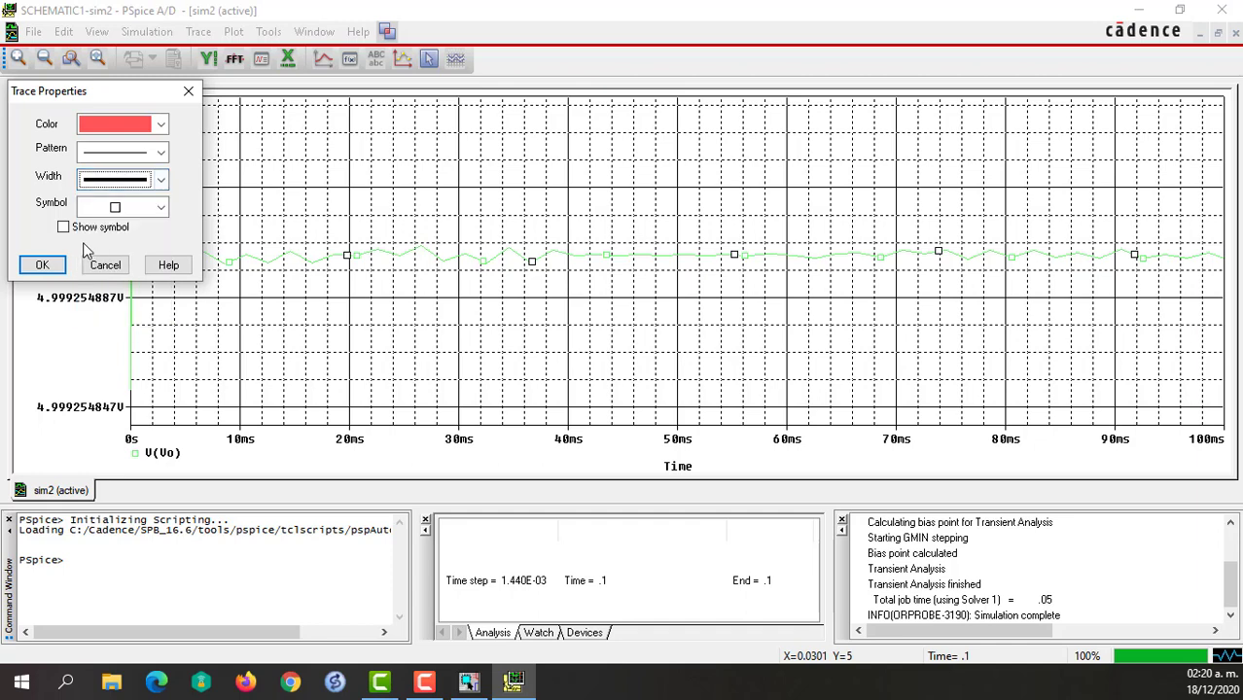
{"action": "left_click", "coordinate": [42, 266]}
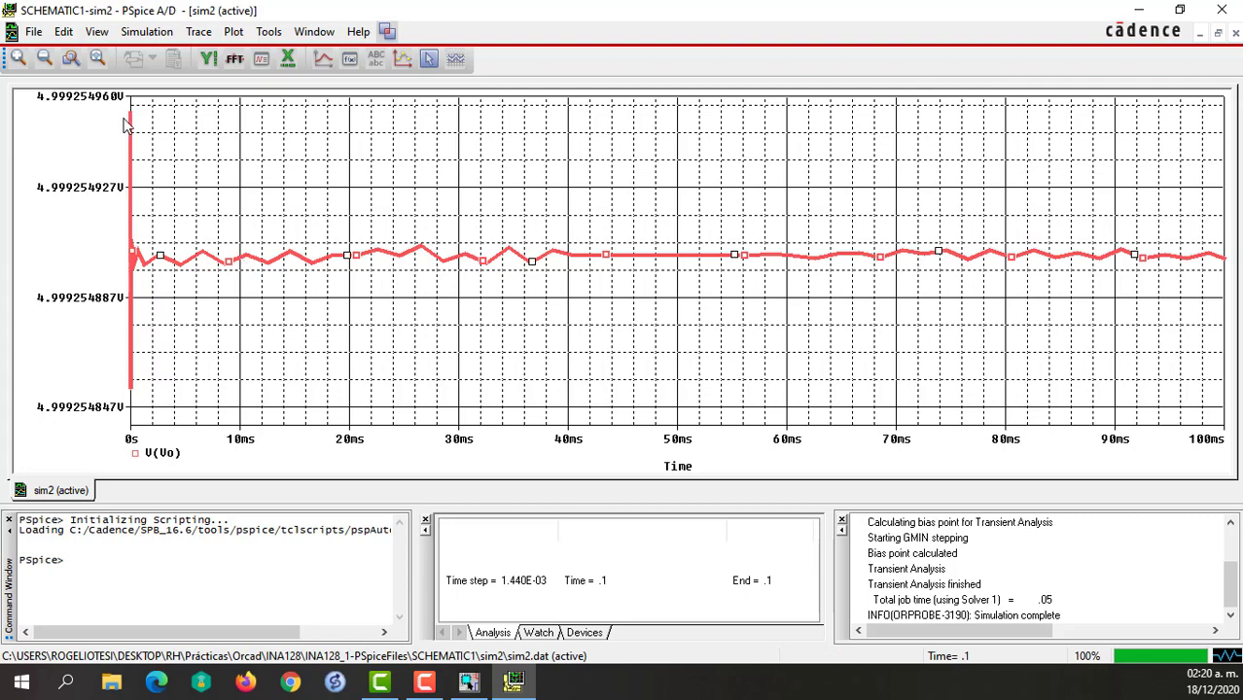
Close the simulation plot and edit the sim2 profile so that data is saved starting at 10ms.
{"action": "left_click", "coordinate": [1223, 9]}
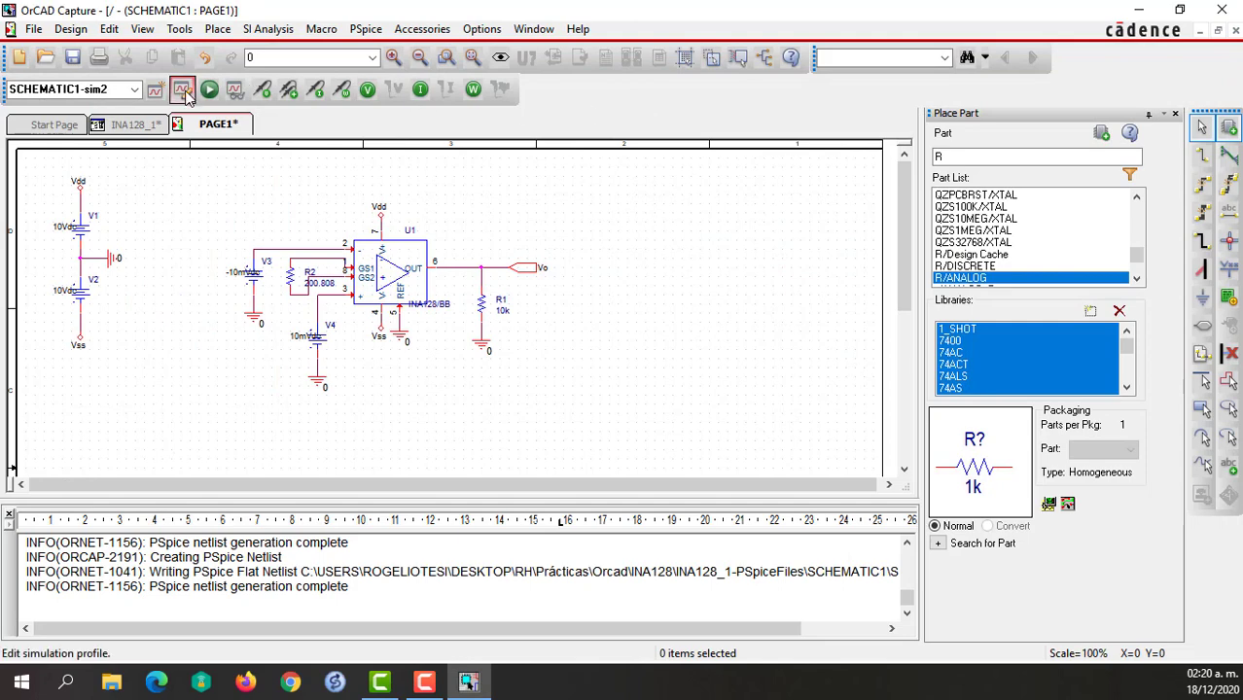
{"action": "left_click", "coordinate": [181, 88]}
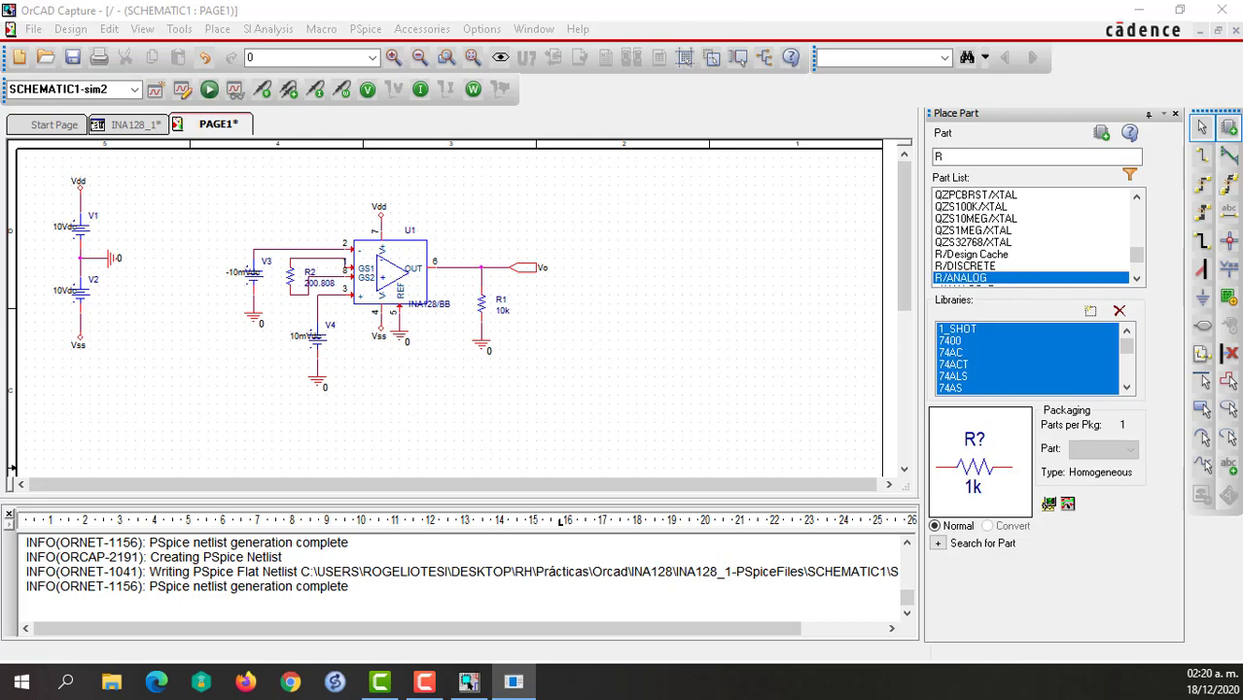
{"action": "left_click", "coordinate": [359, 3]}
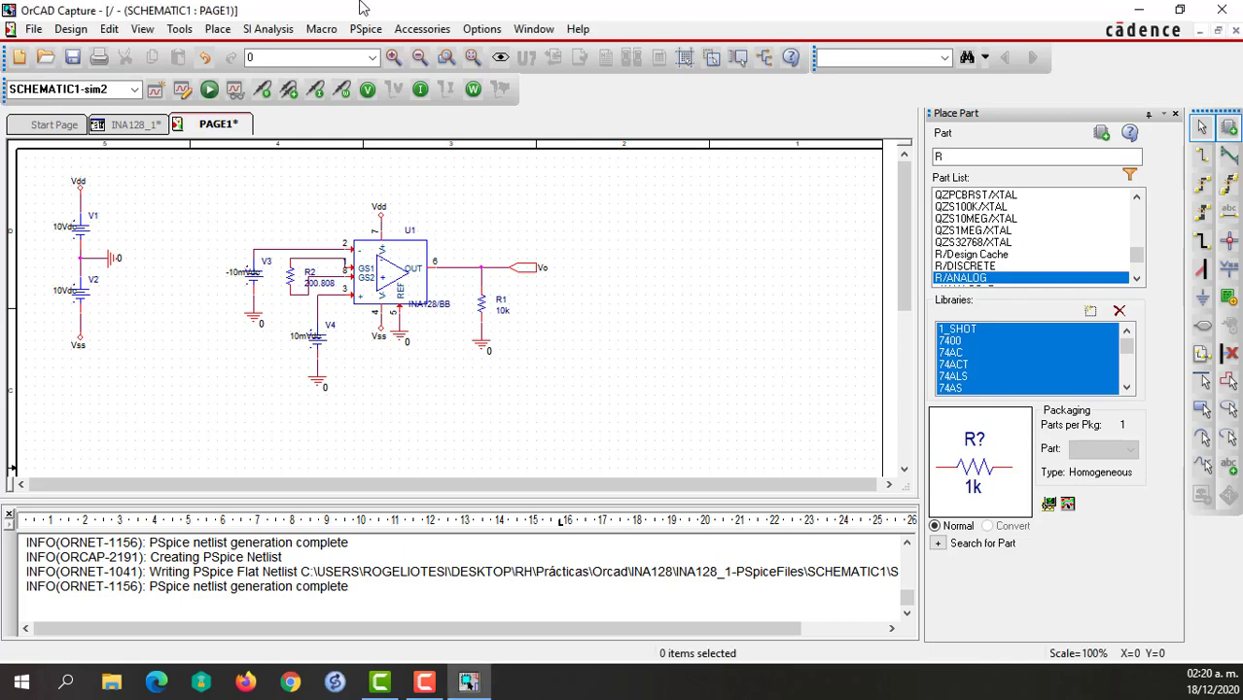
Rerun the sim2 simulation and plot V(Vo), leaving alias names, power and currents out of the variable list.
{"action": "left_click", "coordinate": [209, 89]}
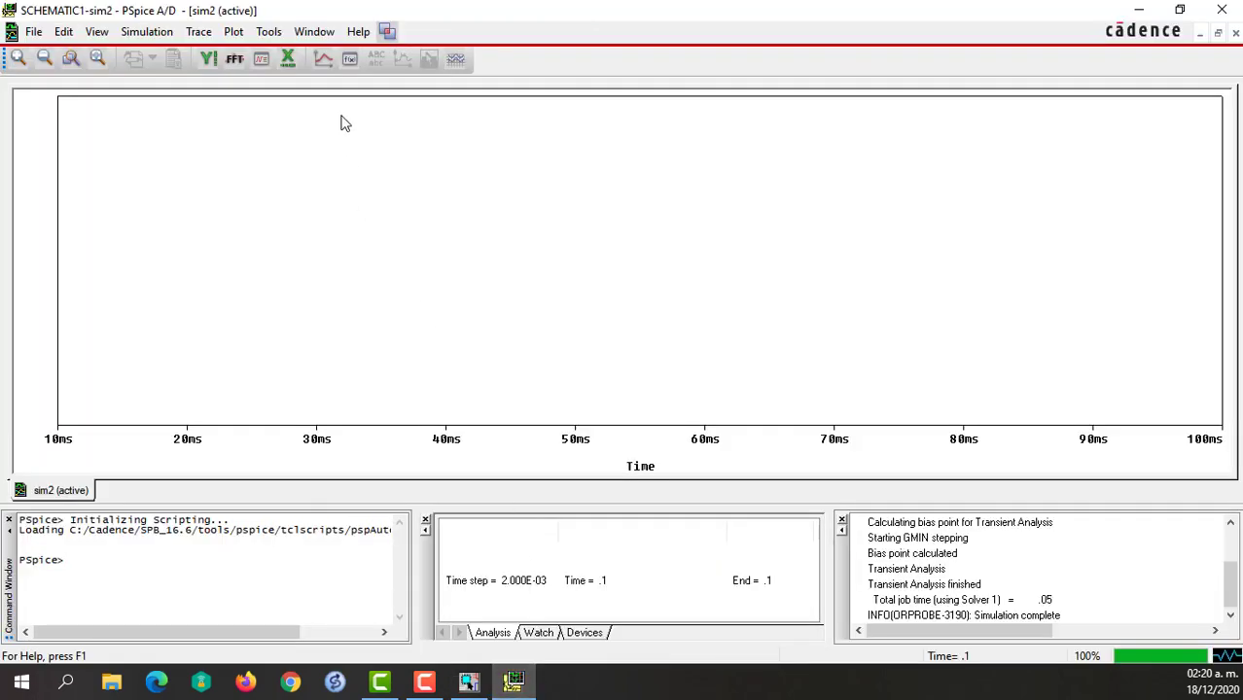
{"action": "left_click", "coordinate": [322, 58]}
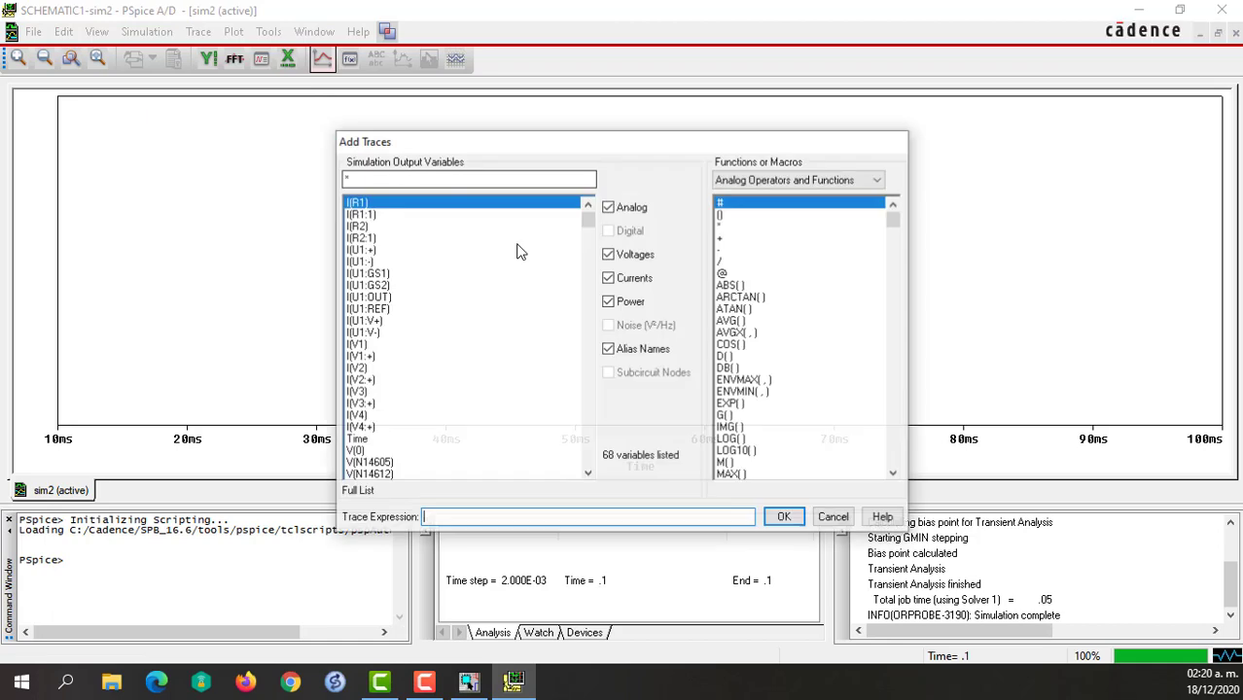
{"action": "left_click", "coordinate": [630, 303]}
{"action": "left_click", "coordinate": [627, 279]}
{"action": "left_click", "coordinate": [360, 285]}
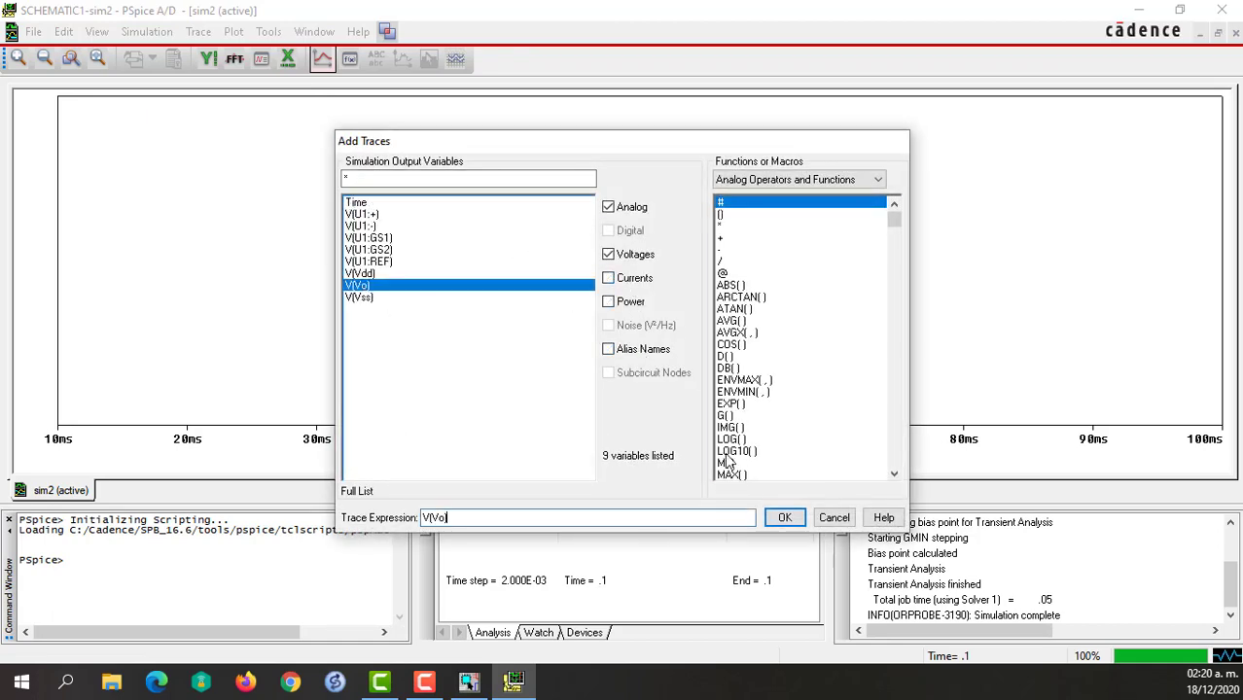
{"action": "left_click", "coordinate": [784, 517]}
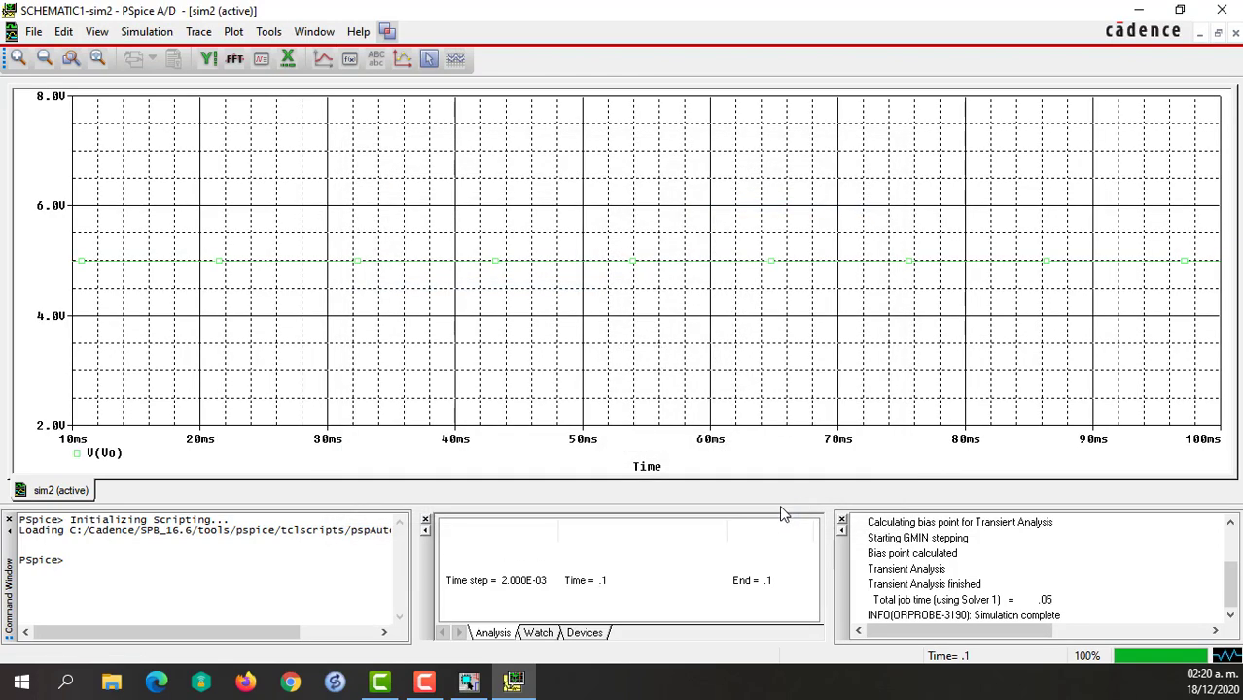
Format the V(Vo) trace in red with a thicker line width, and close the simulation window.
{"action": "right_click", "coordinate": [491, 265]}
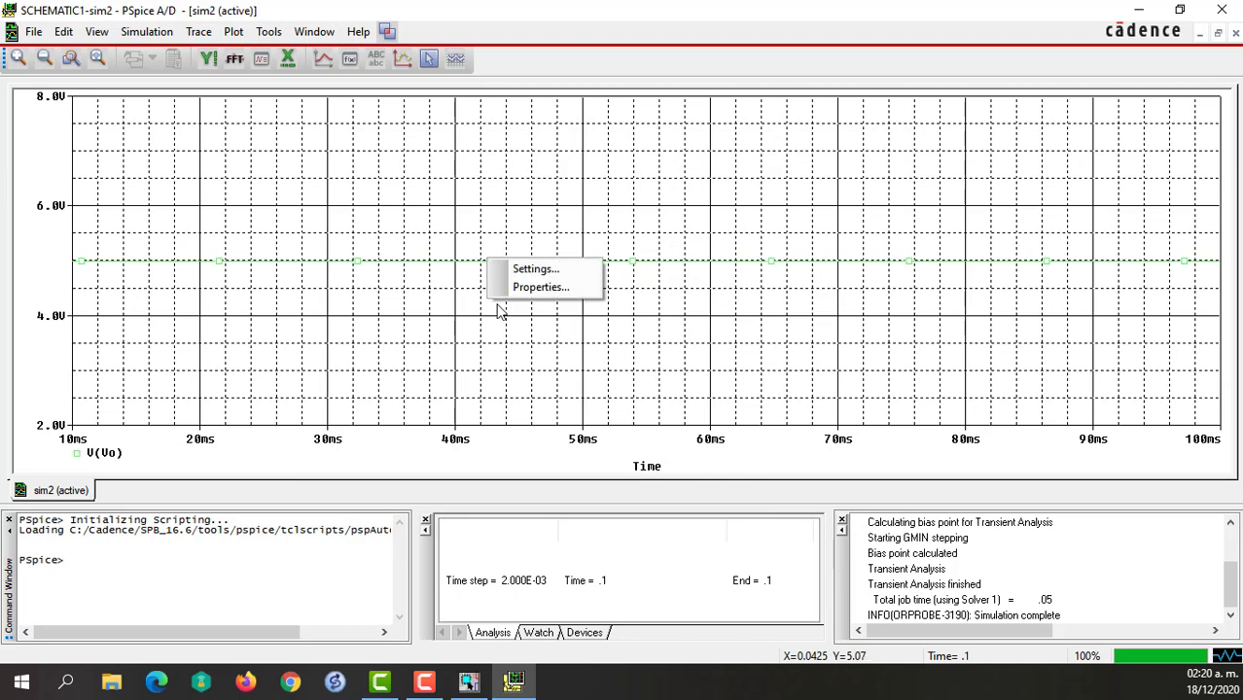
{"action": "left_click", "coordinate": [422, 268]}
{"action": "right_click", "coordinate": [423, 270]}
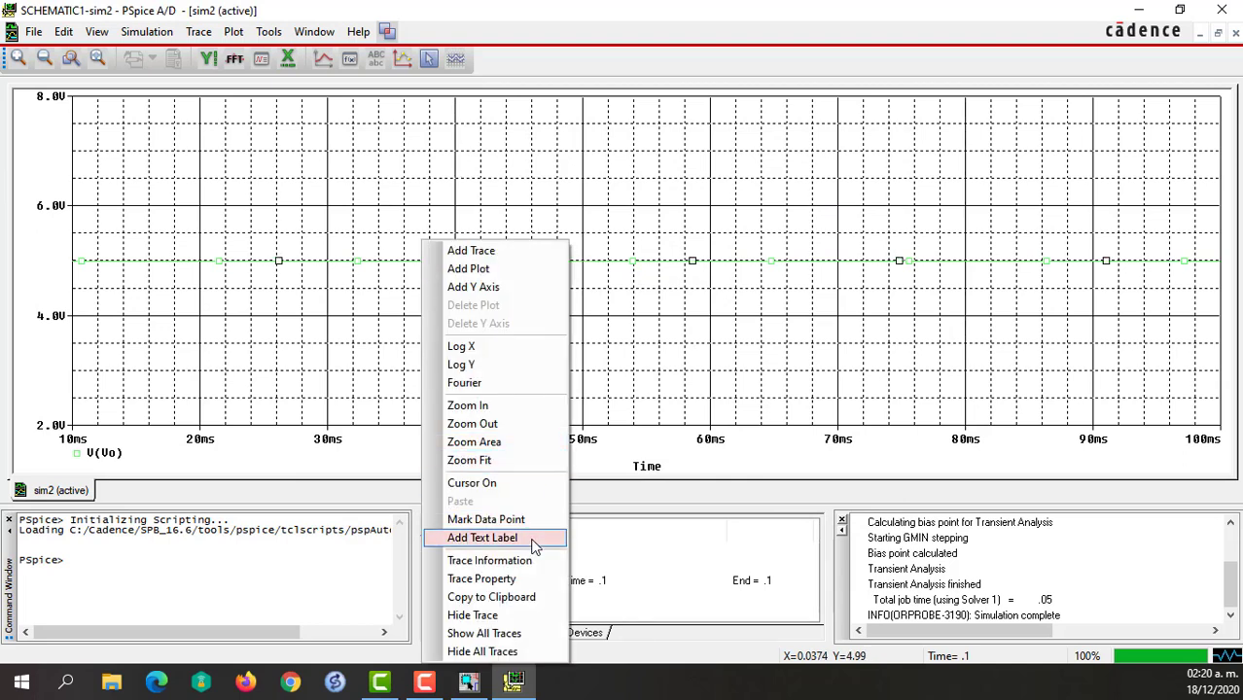
{"action": "left_click", "coordinate": [507, 580]}
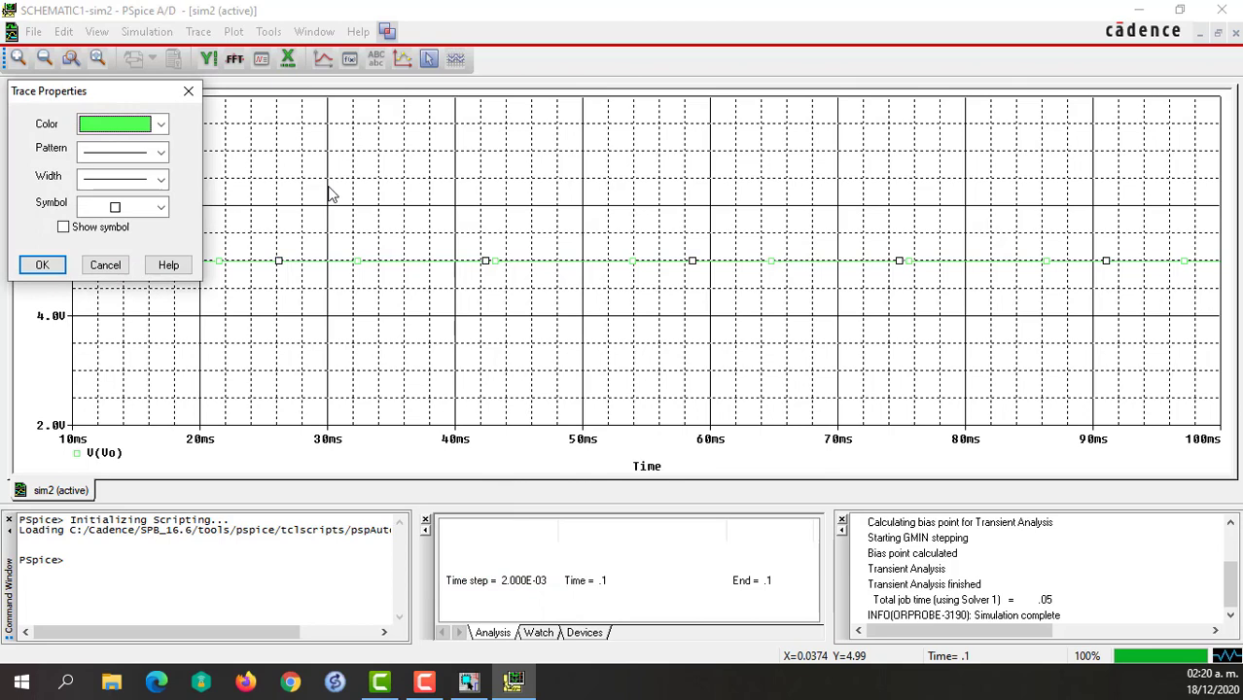
{"action": "left_click", "coordinate": [159, 124]}
{"action": "left_click", "coordinate": [115, 158]}
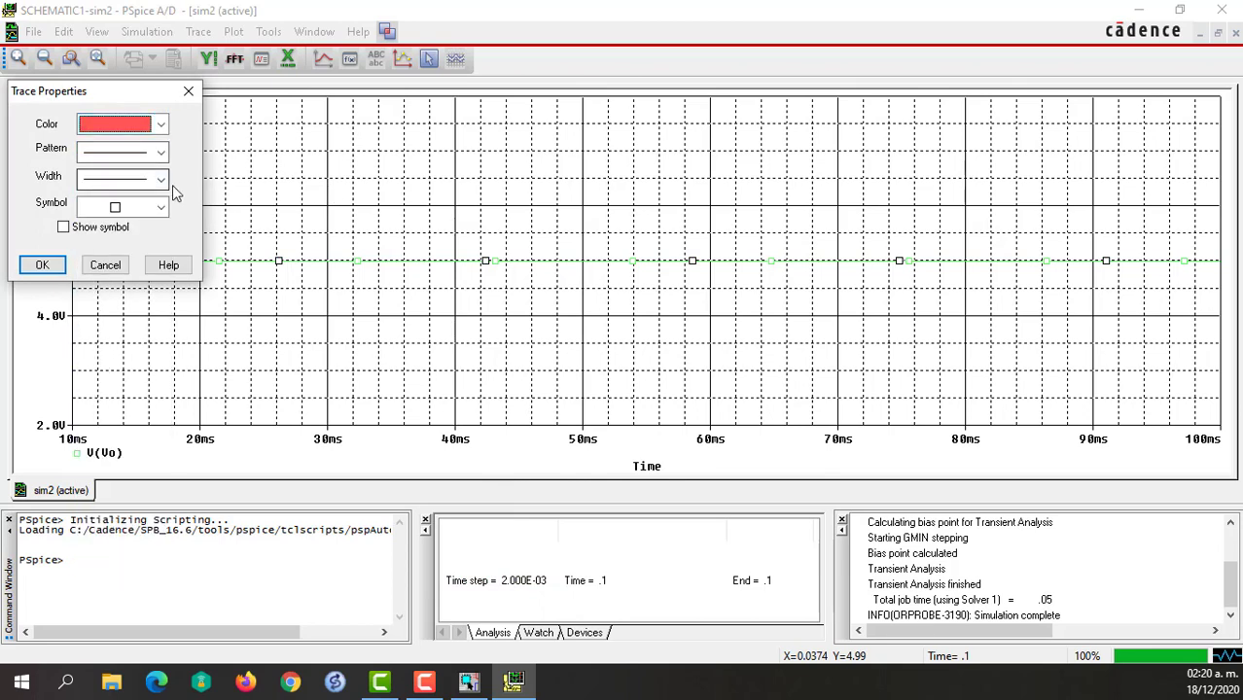
{"action": "left_click", "coordinate": [161, 179]}
{"action": "left_click", "coordinate": [121, 241]}
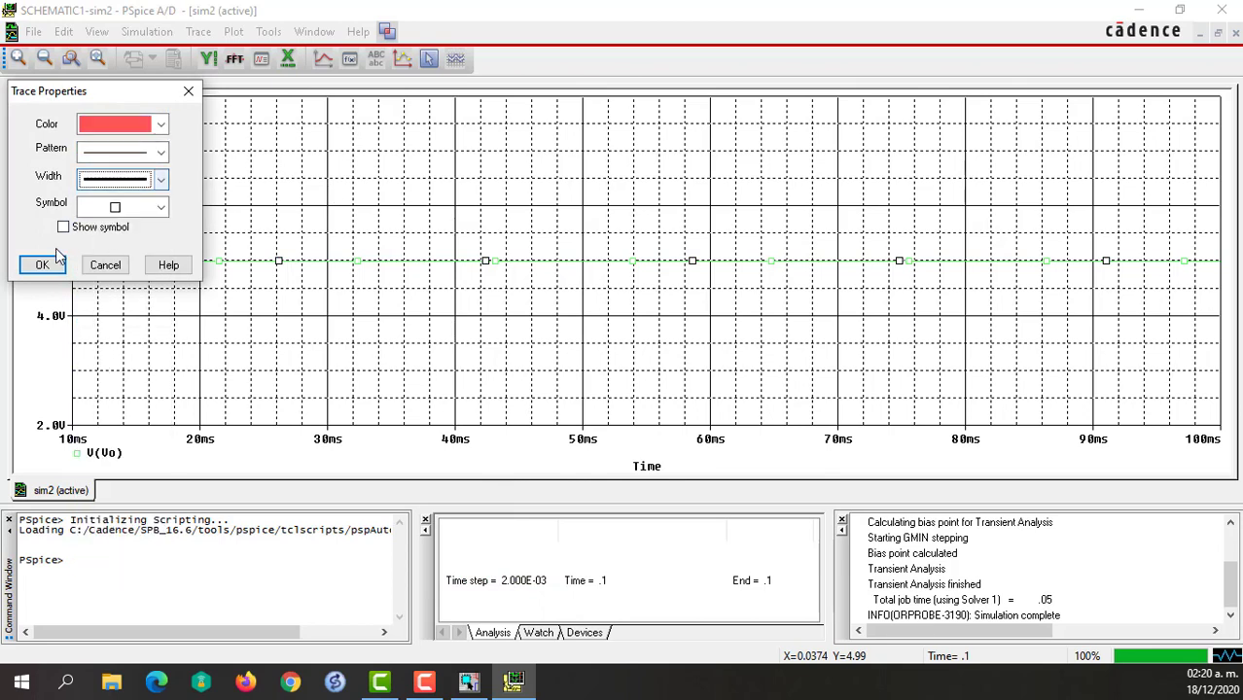
{"action": "left_click", "coordinate": [41, 265]}
{"action": "left_click", "coordinate": [125, 296]}
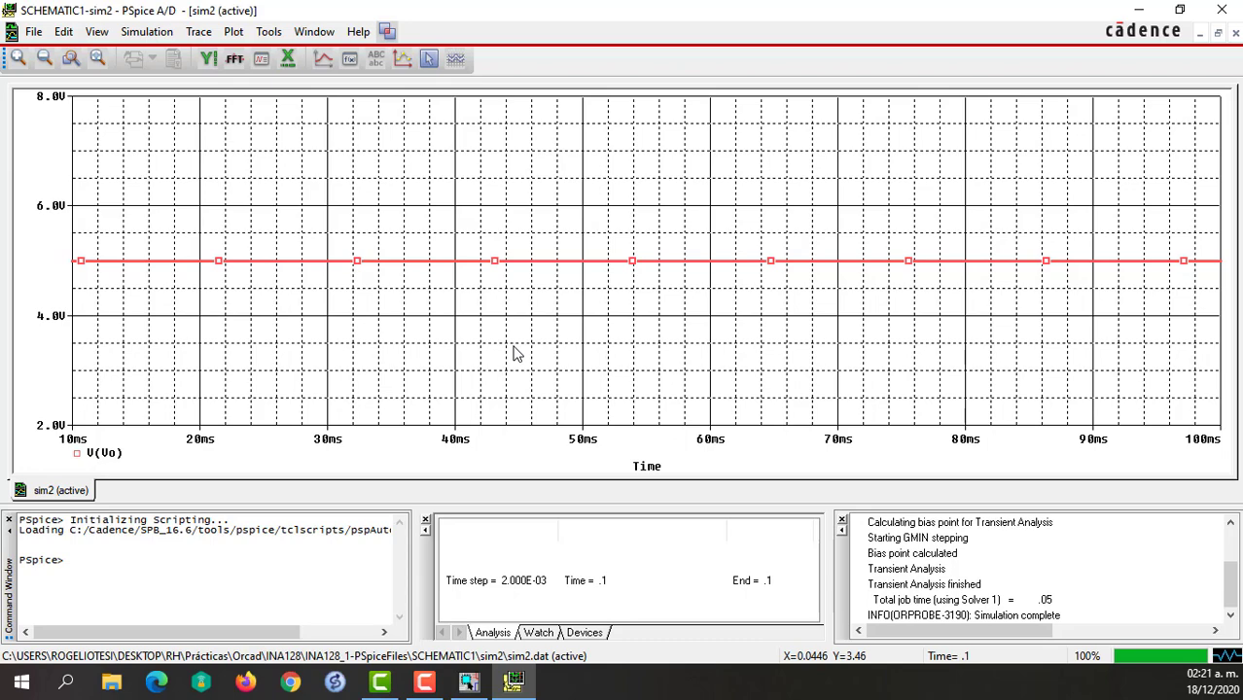
{"action": "left_click", "coordinate": [1227, 8]}
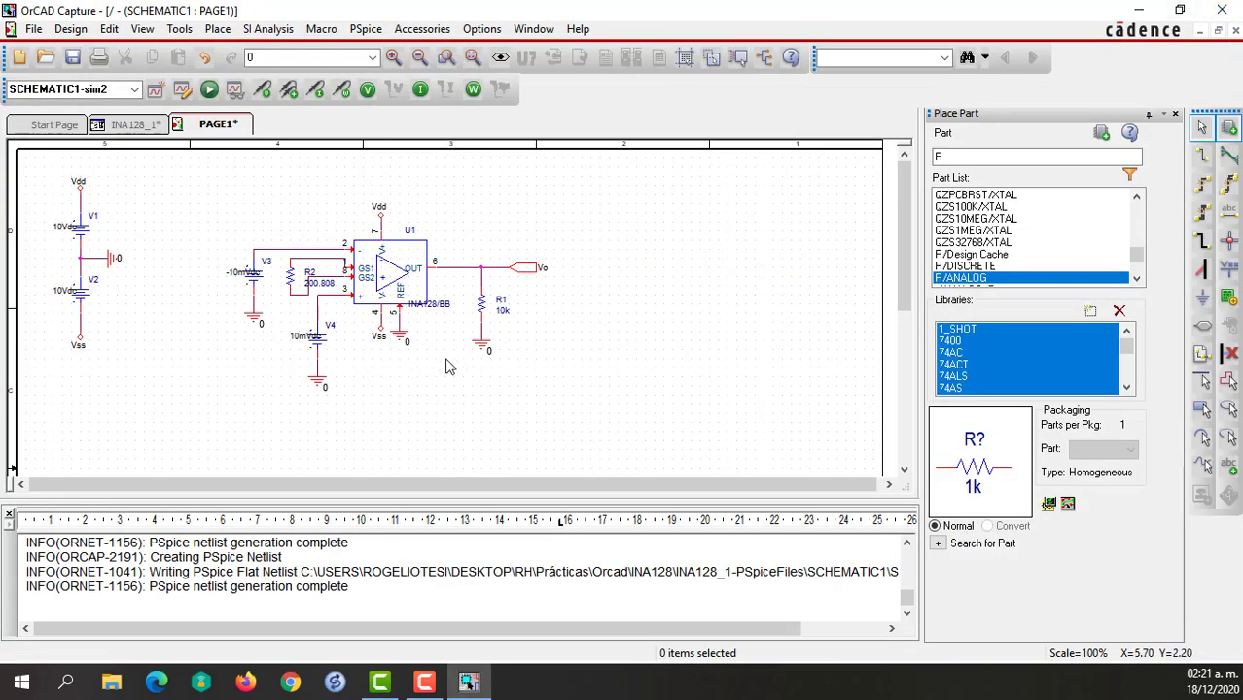
Delete the two DC input sources V4 and V3 from the amplifier's inputs.
{"action": "left_click", "coordinate": [336, 358]}
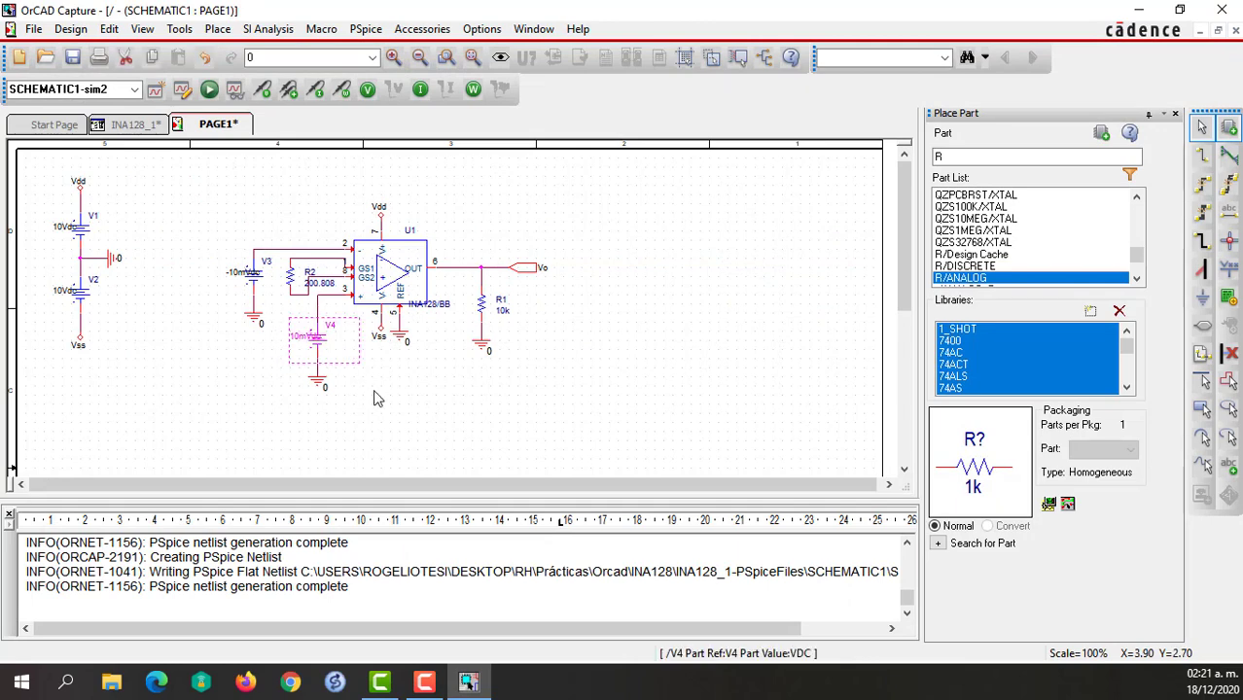
{"action": "left_click_drag", "start_coordinate": [313, 342], "coordinate": [249, 278]}
{"action": "left_click", "coordinate": [405, 384]}
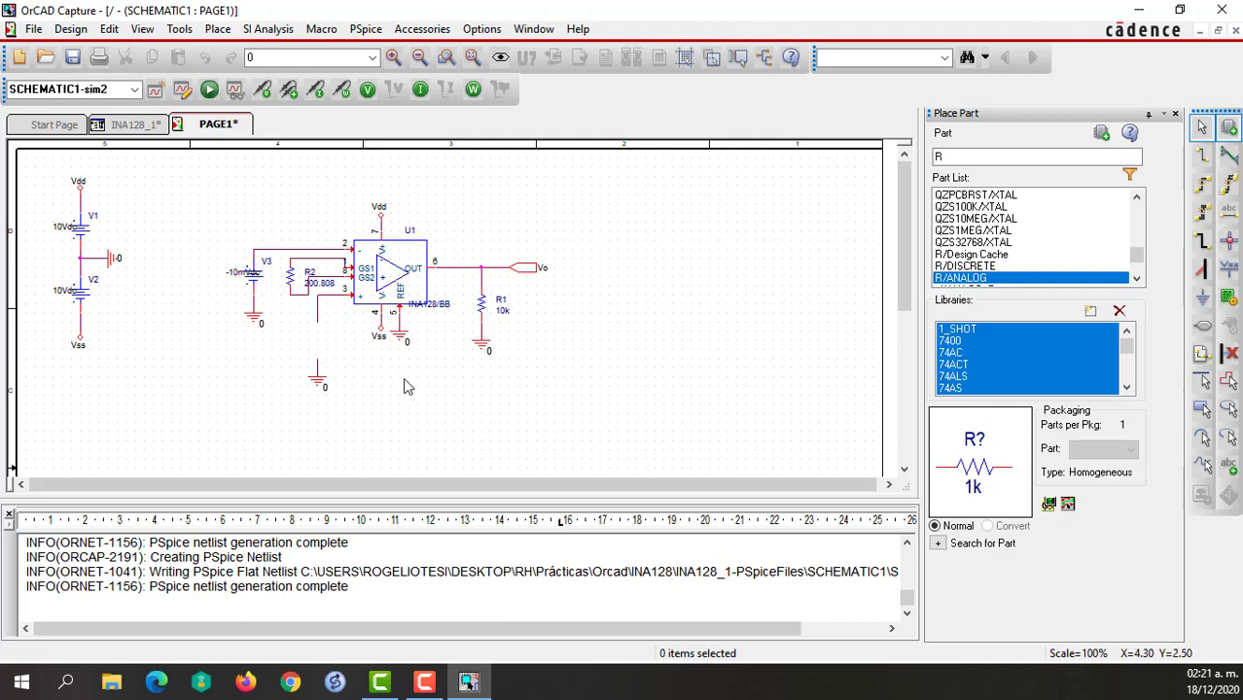
{"action": "left_click", "coordinate": [258, 281]}
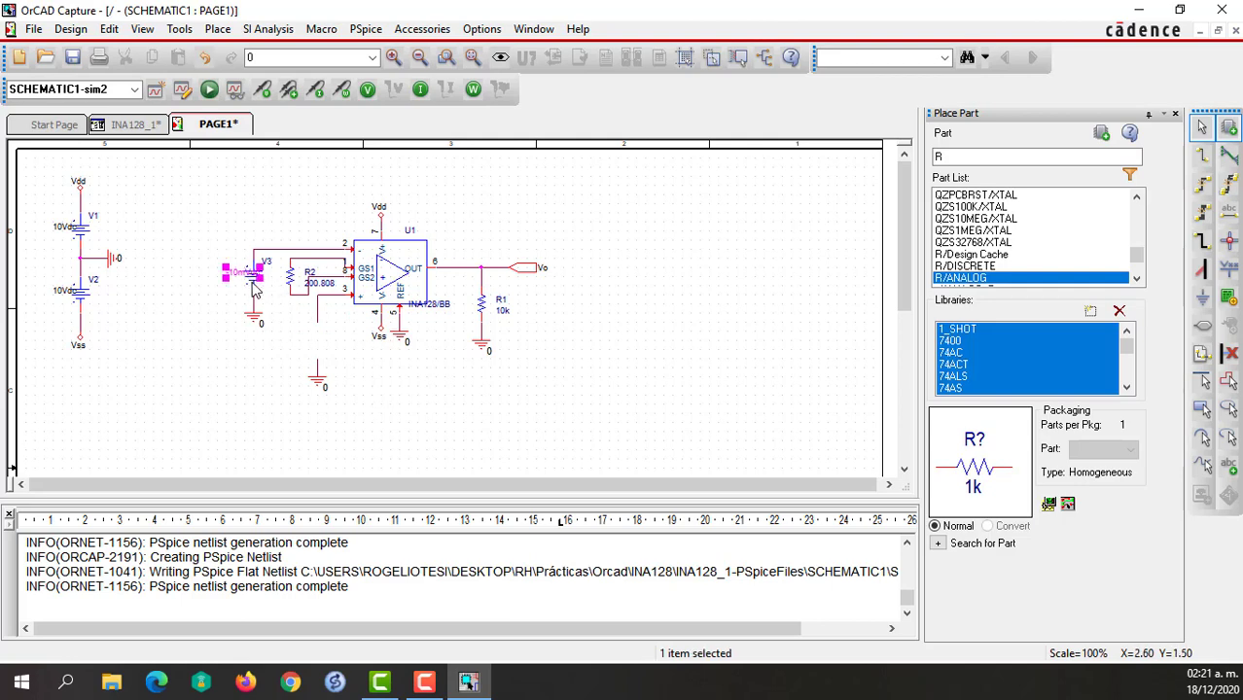
{"action": "key", "text": "Delete"}
Place two VSIN sources from the SOURCE library in the gaps between the amplifier's two input wires and their grounds.
{"action": "left_click", "coordinate": [991, 157]}
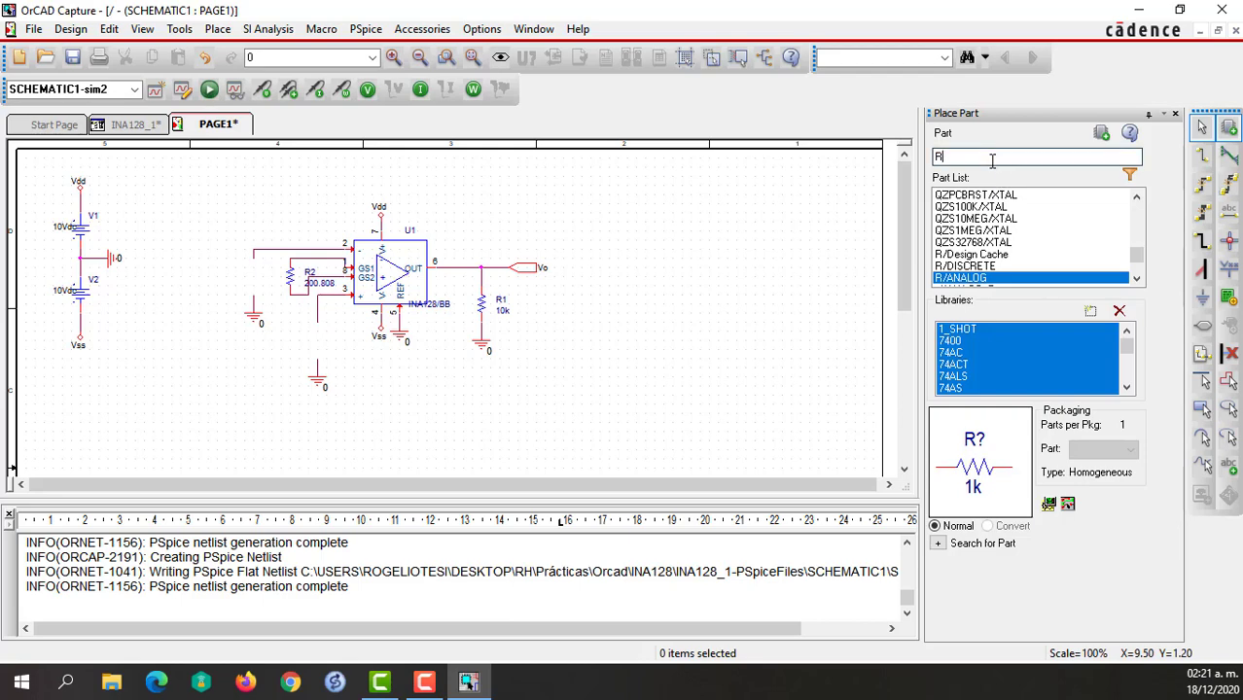
{"action": "key", "text": "BackSpace"}
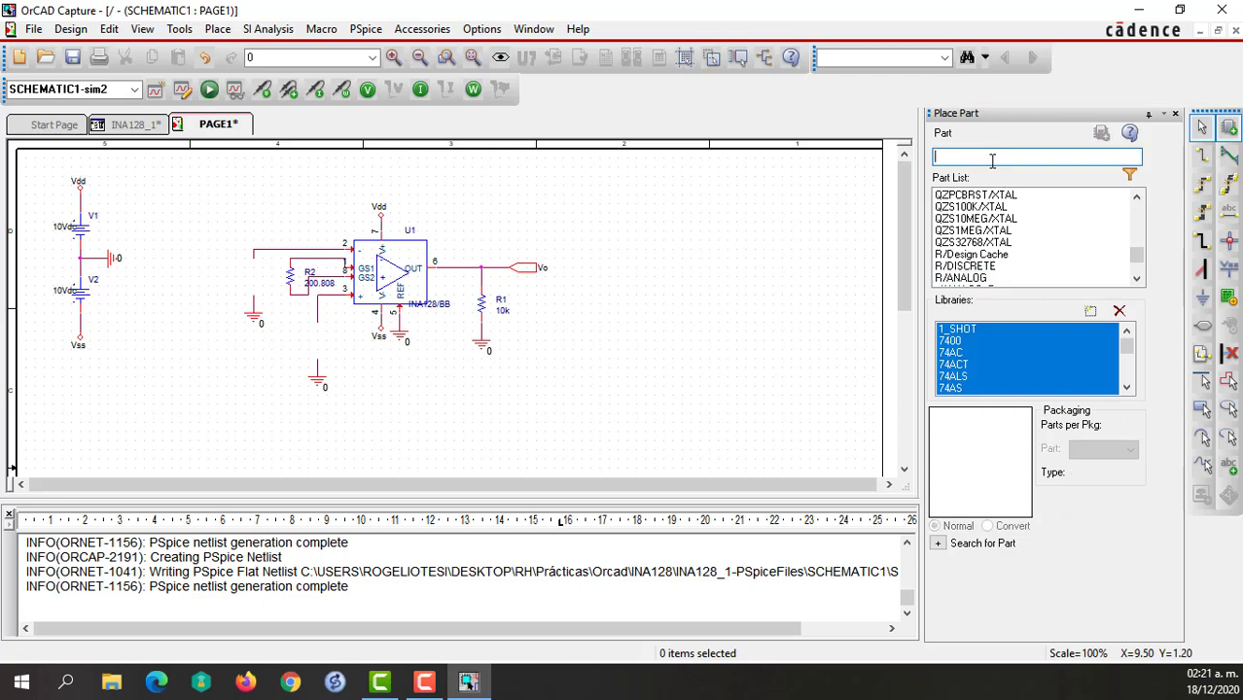
{"action": "type", "text": "vsin"}
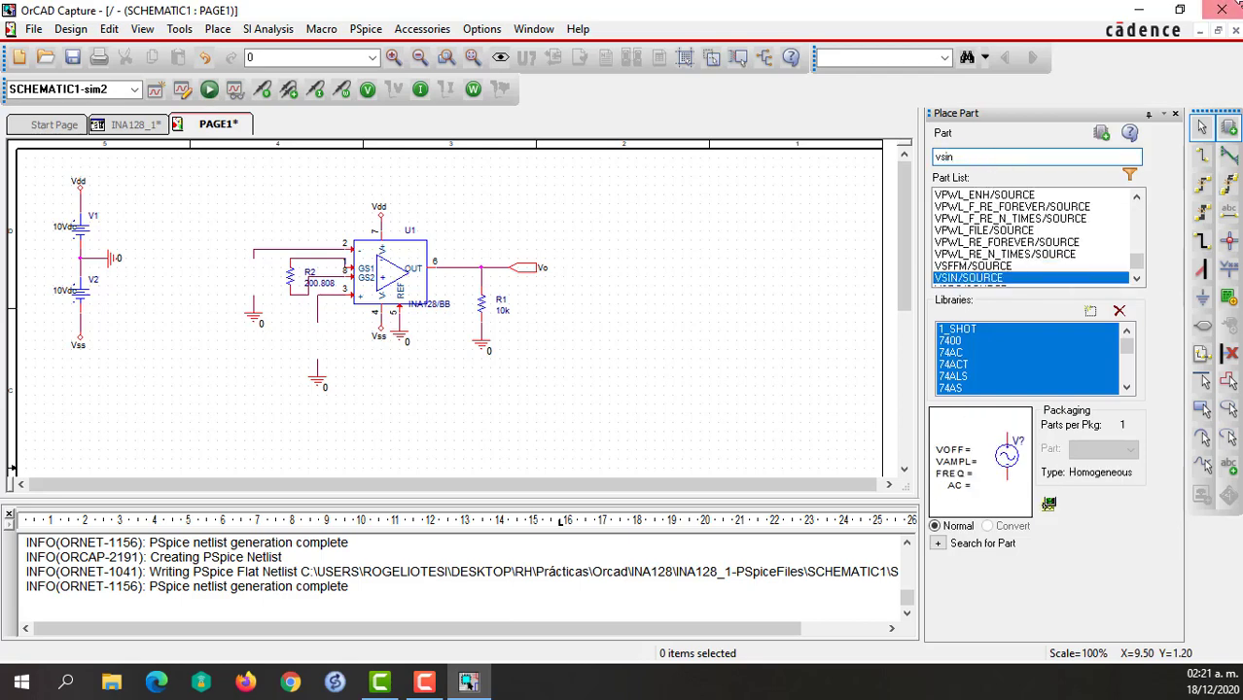
{"action": "left_click", "coordinate": [1105, 137]}
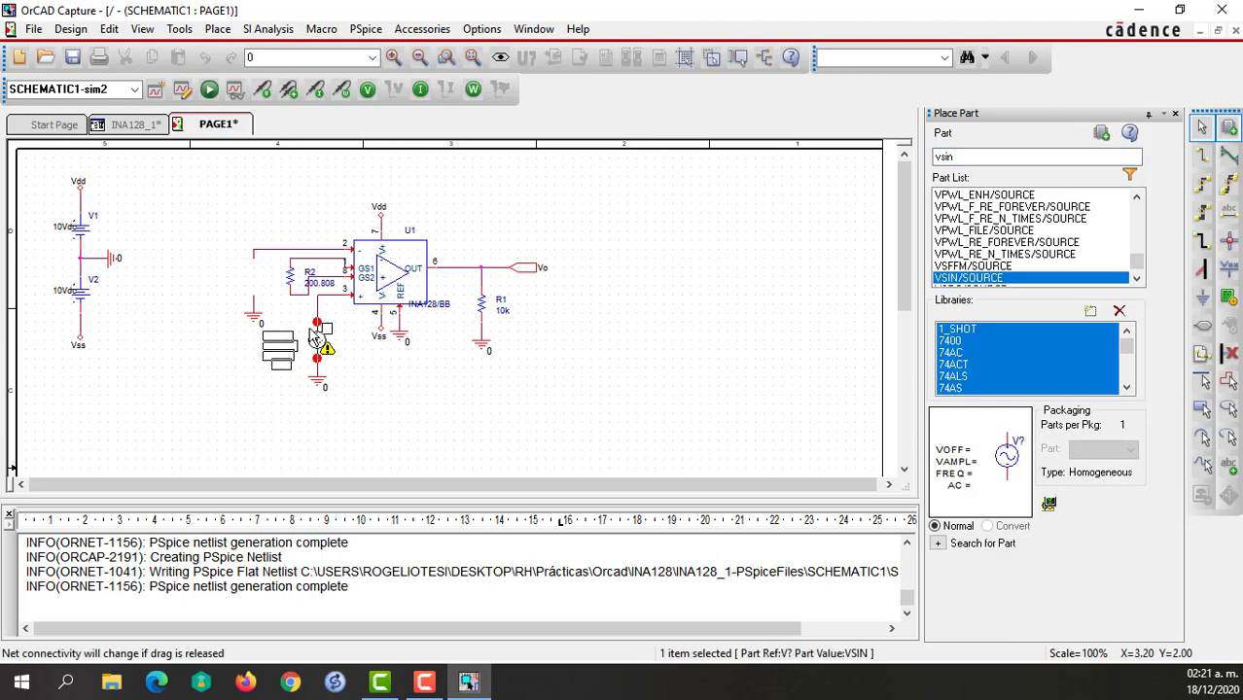
{"action": "left_click", "coordinate": [314, 336]}
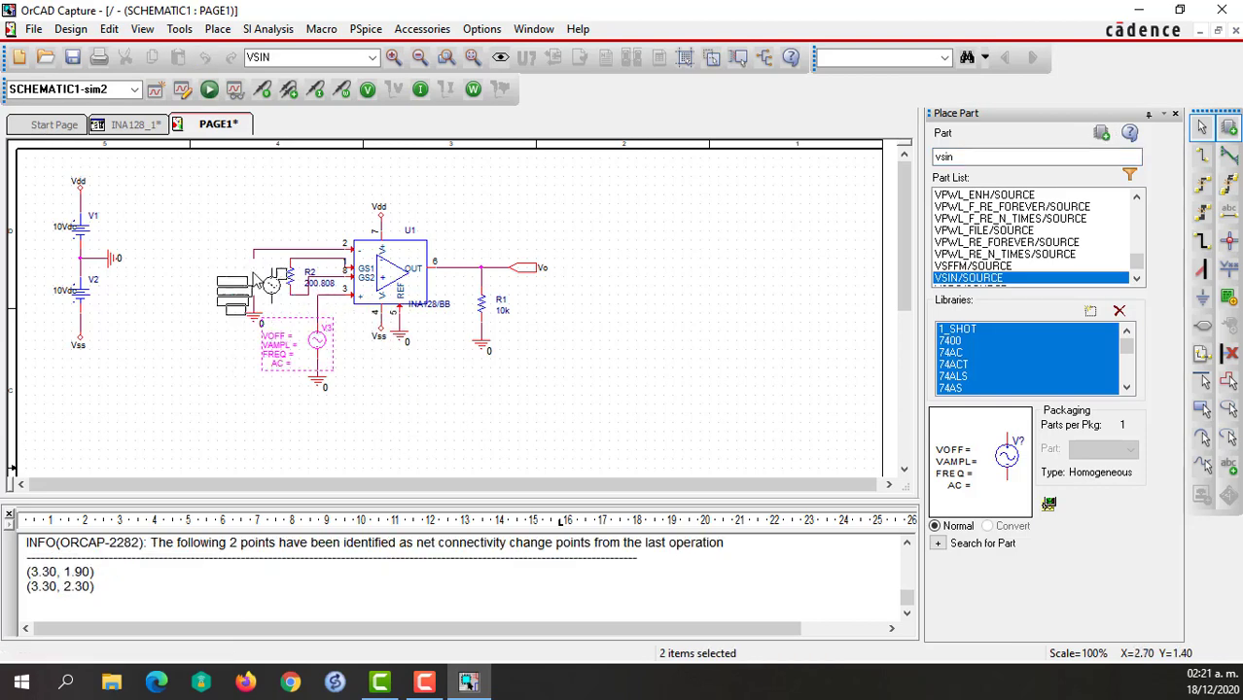
{"action": "left_click", "coordinate": [252, 275]}
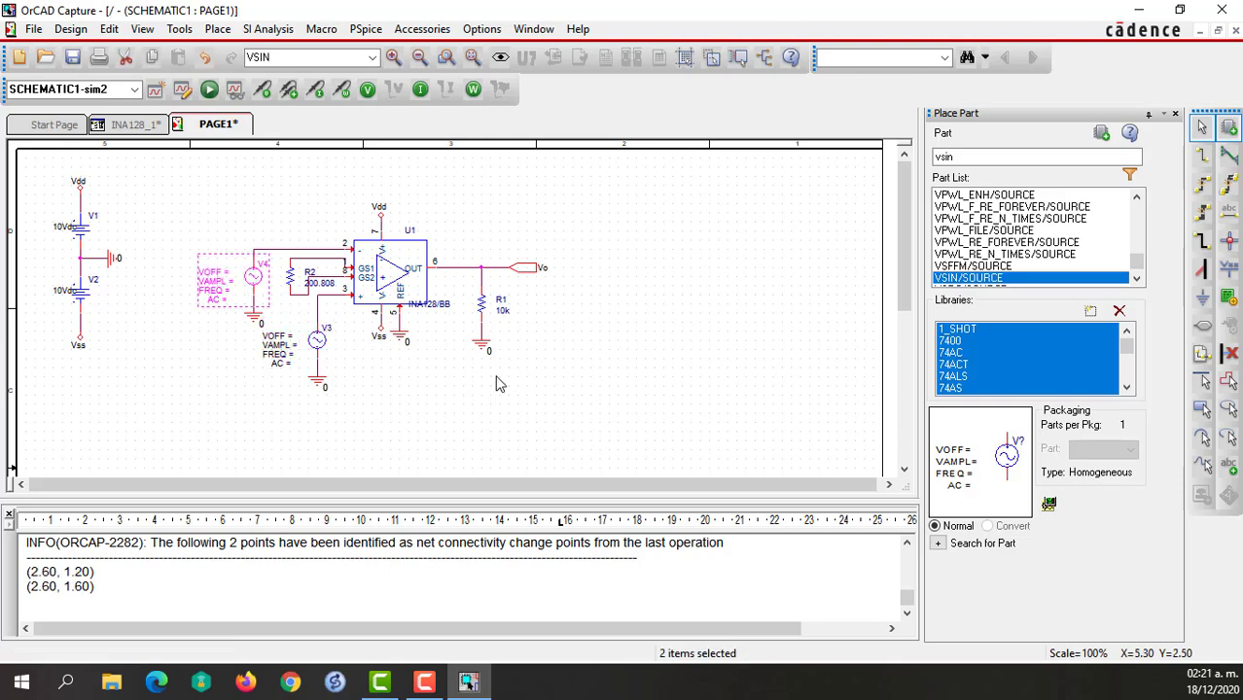
{"action": "key", "text": "Escape"}
Set the offset voltage of source V4 to 0 and its amplitude to -10m.
{"action": "double_click", "coordinate": [209, 275]}
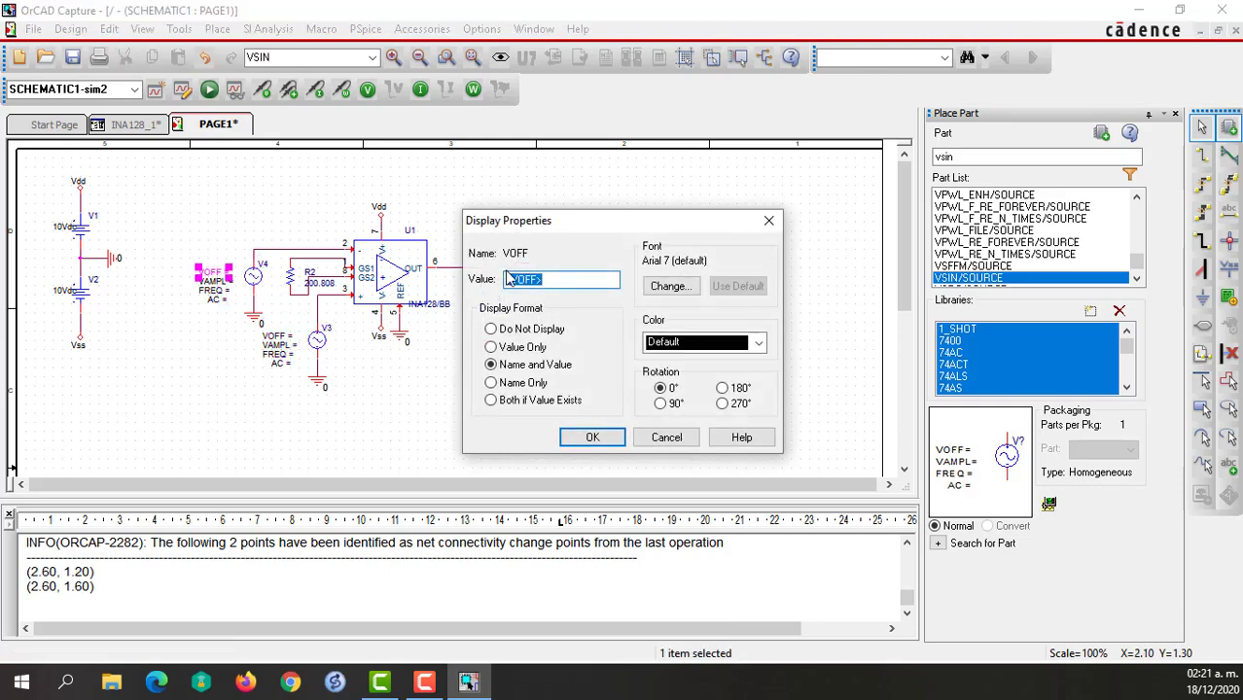
{"action": "key", "text": "BackSpace"}
{"action": "type", "text": "0"}
{"action": "left_click", "coordinate": [590, 437]}
{"action": "double_click", "coordinate": [219, 282]}
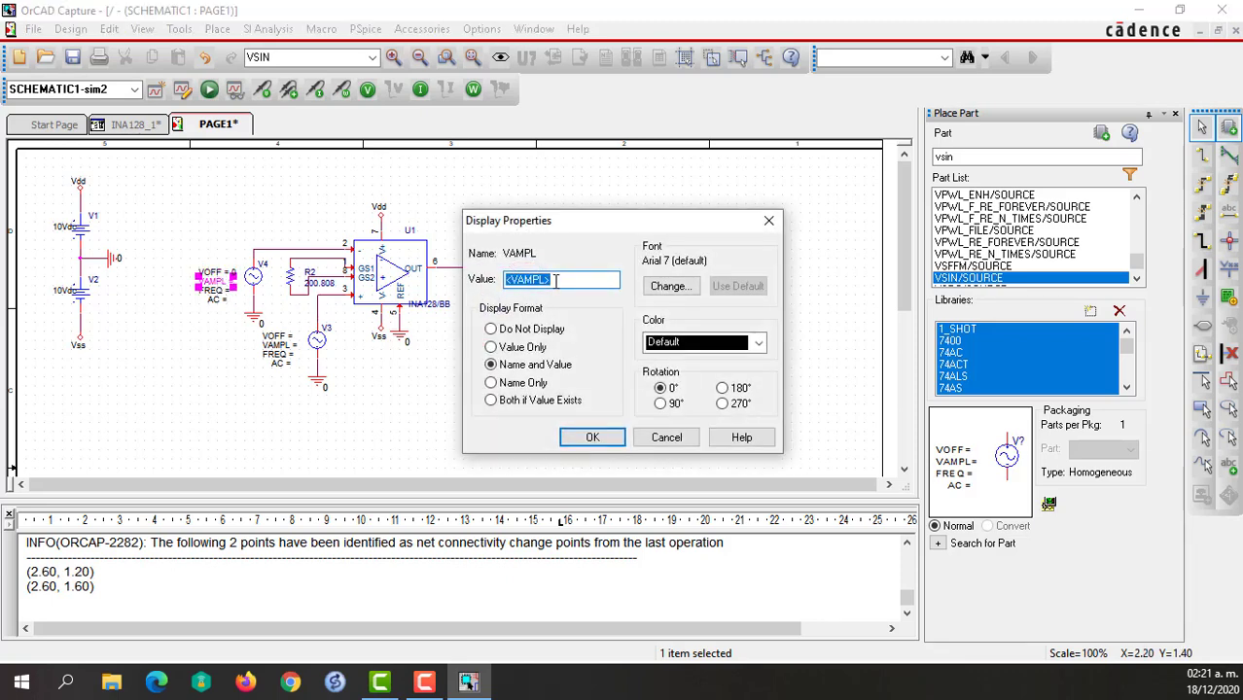
{"action": "key", "text": "BackSpace"}
{"action": "type", "text": "-10m"}
{"action": "left_click", "coordinate": [592, 438]}
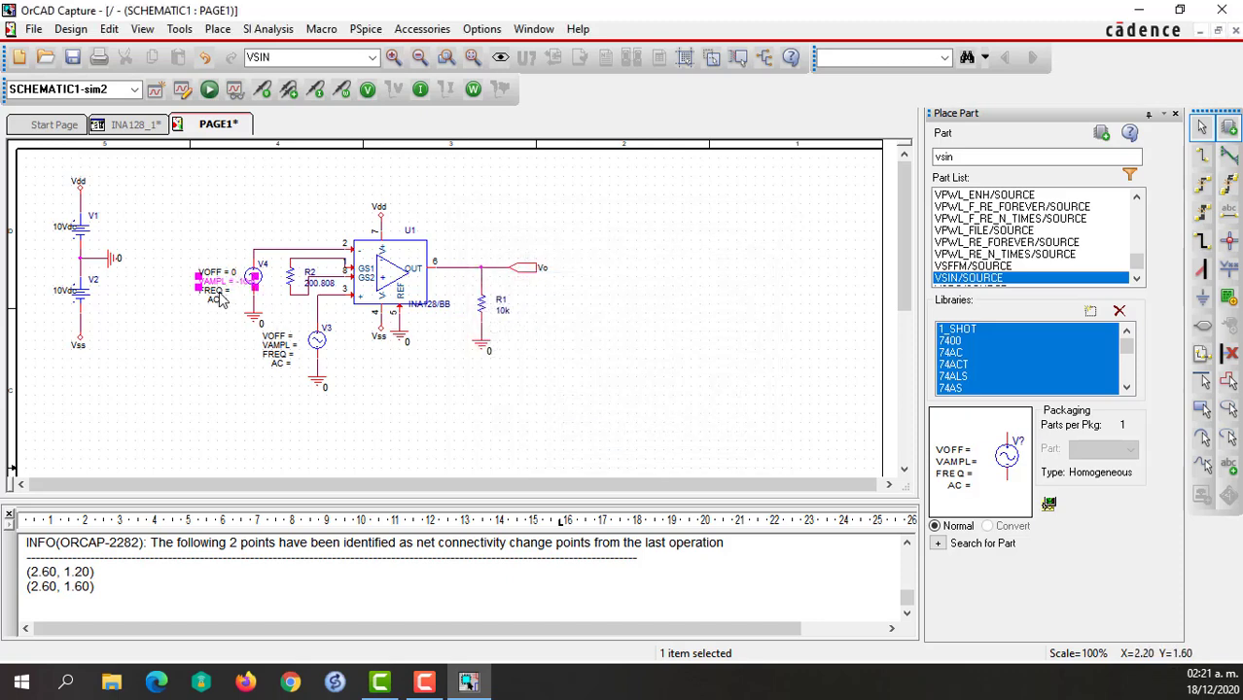
Set the frequency of source V4 to 100 and its AC value to 0.
{"action": "double_click", "coordinate": [218, 293]}
{"action": "type", "text": "100"}
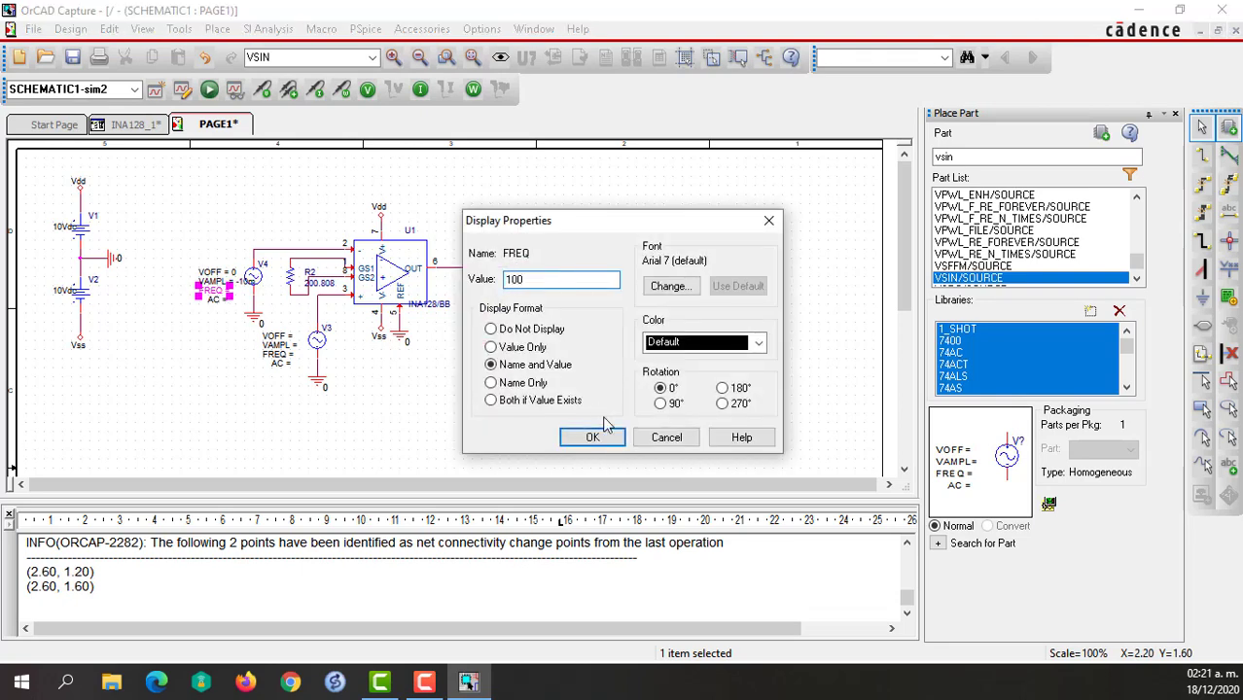
{"action": "left_click", "coordinate": [590, 438]}
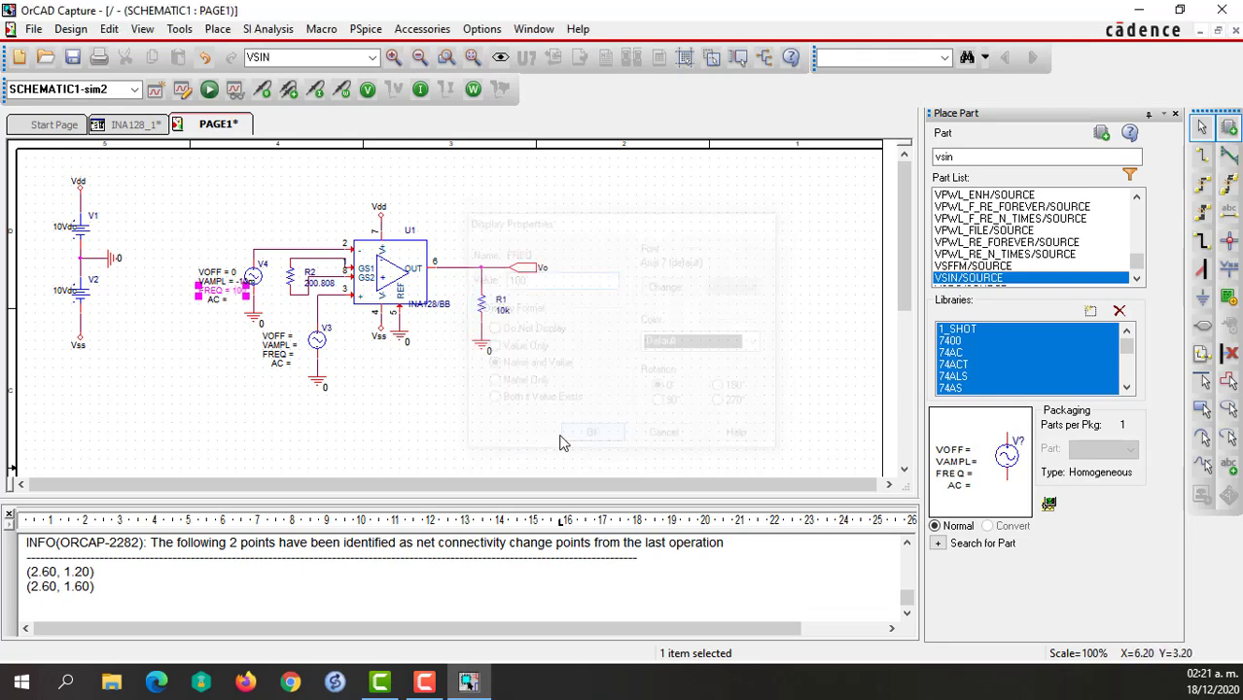
{"action": "double_click", "coordinate": [215, 305]}
{"action": "key", "text": "BackSpace"}
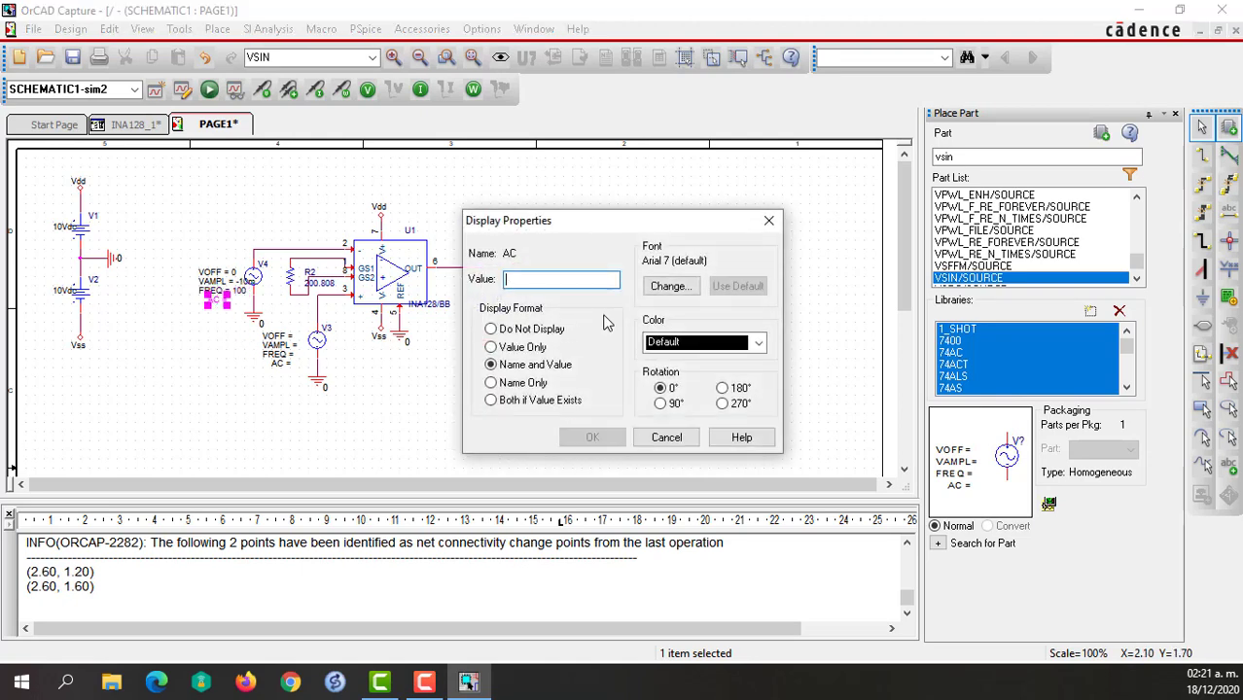
{"action": "type", "text": "0"}
{"action": "left_click", "coordinate": [591, 438]}
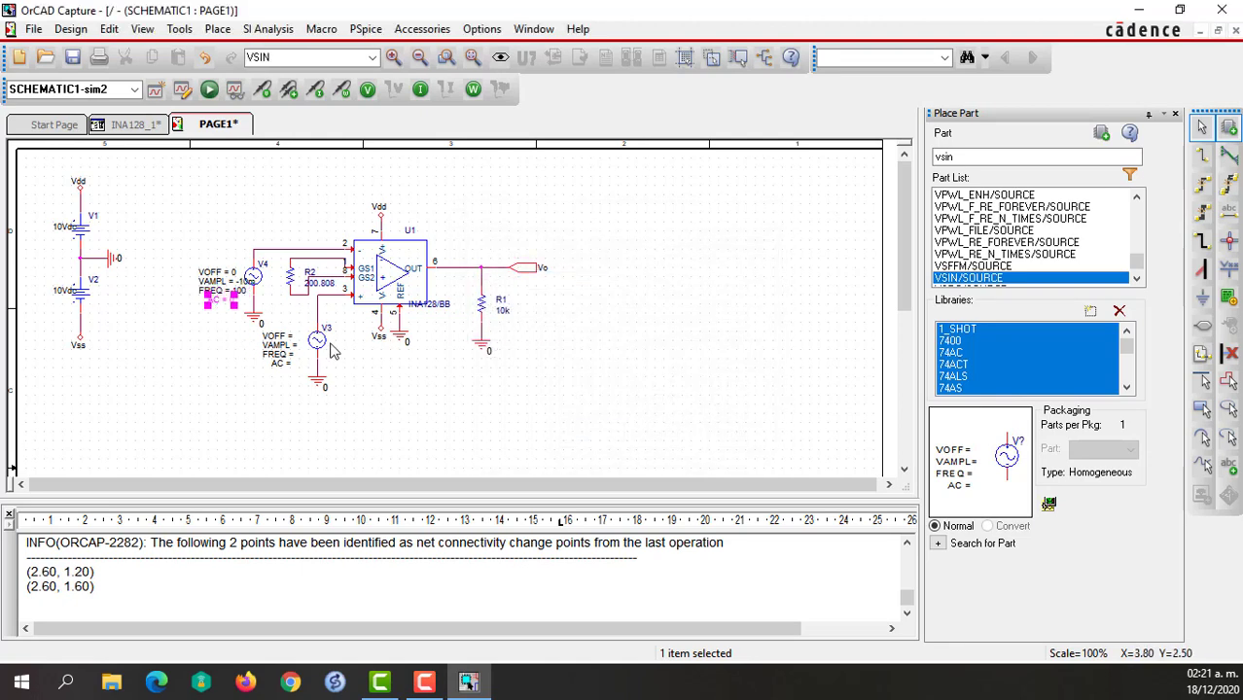
Set the offset voltage of source V3 to 0 and its amplitude to 10m.
{"action": "double_click", "coordinate": [277, 338]}
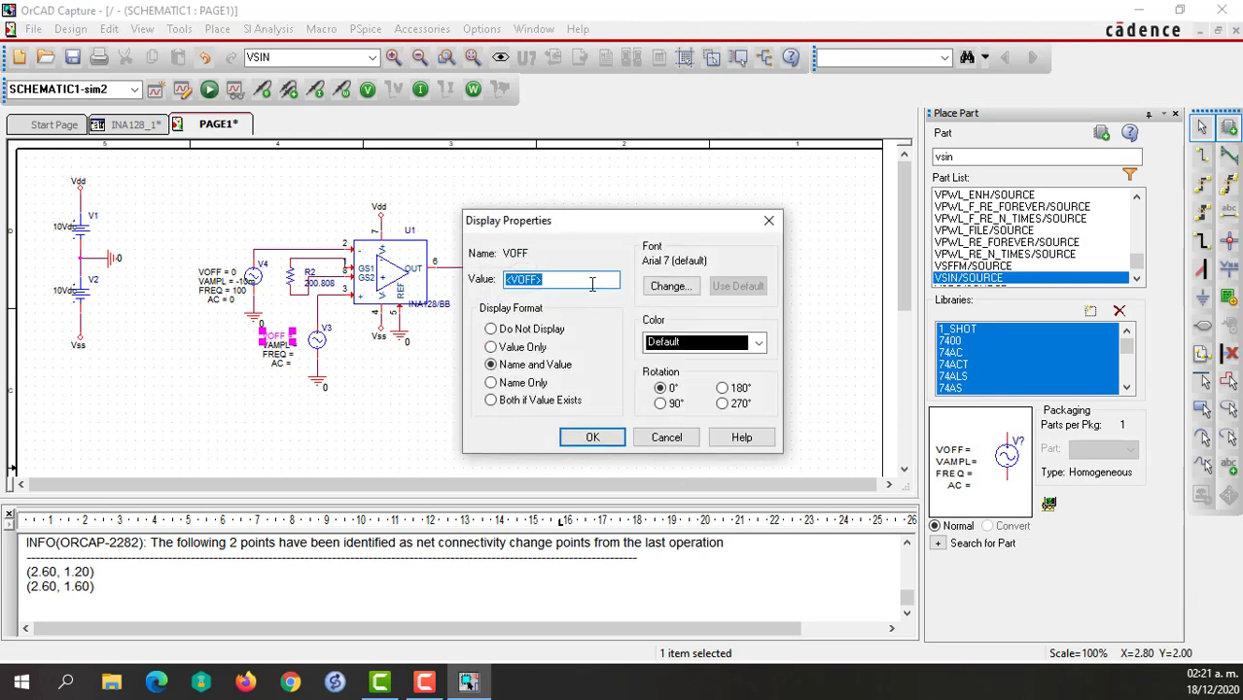
{"action": "key", "text": "BackSpace"}
{"action": "type", "text": "0"}
{"action": "left_click", "coordinate": [592, 438]}
{"action": "double_click", "coordinate": [277, 346]}
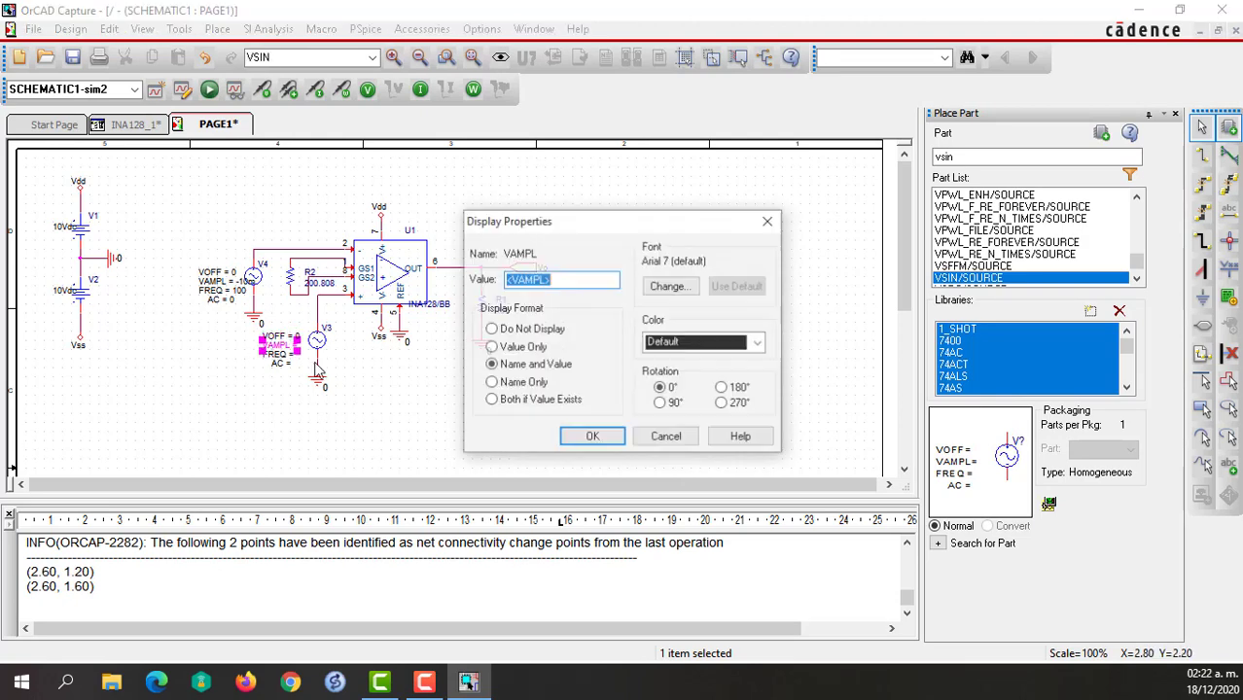
{"action": "key", "text": "BackSpace"}
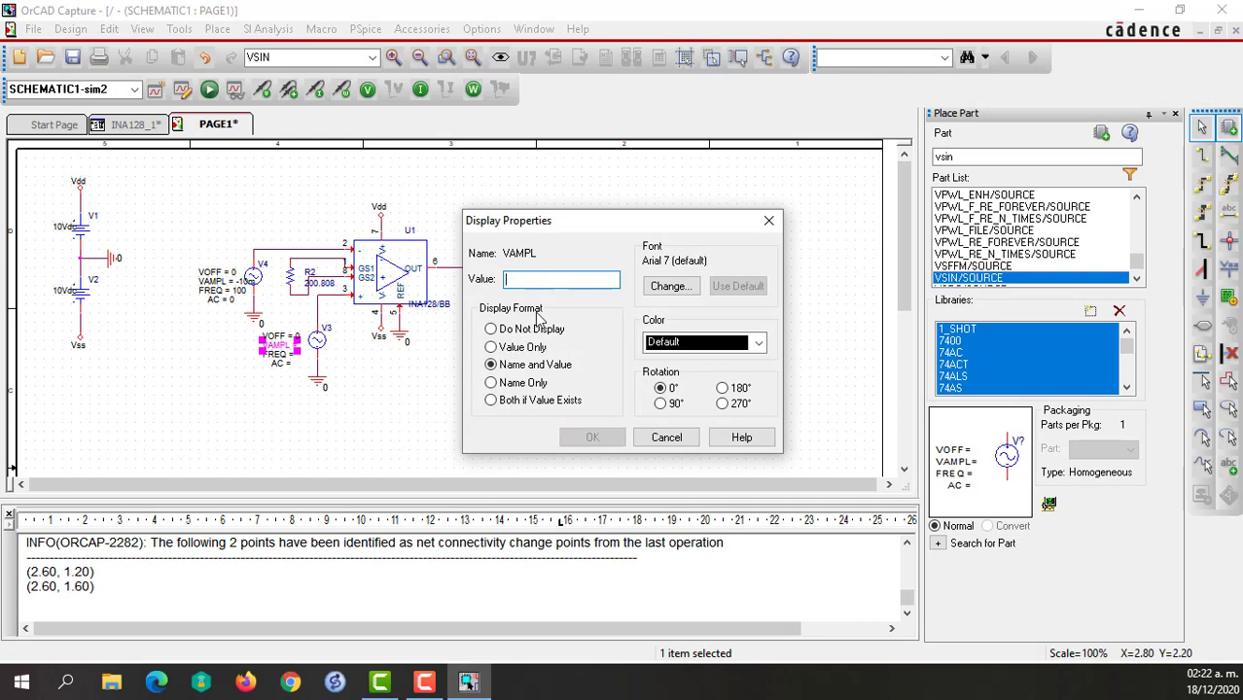
{"action": "type", "text": "10m"}
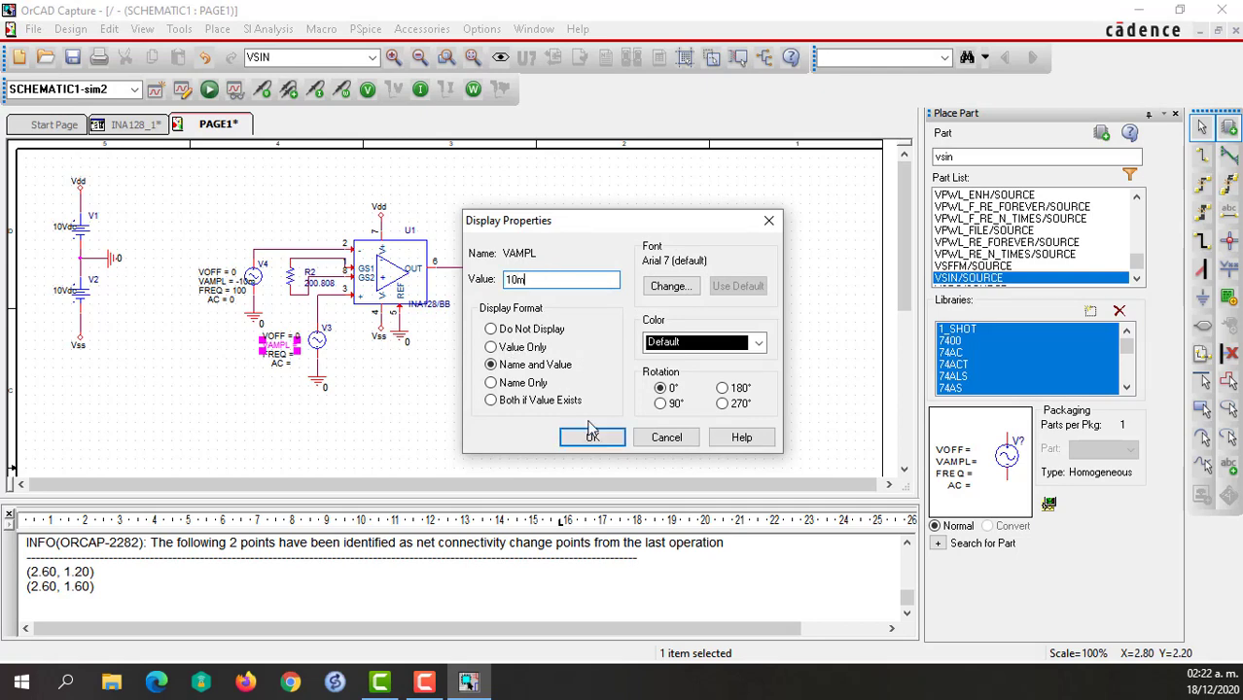
{"action": "left_click", "coordinate": [590, 432]}
Set the frequency of source V3 to 100 and its AC value to 0, and clear the selection.
{"action": "double_click", "coordinate": [274, 355]}
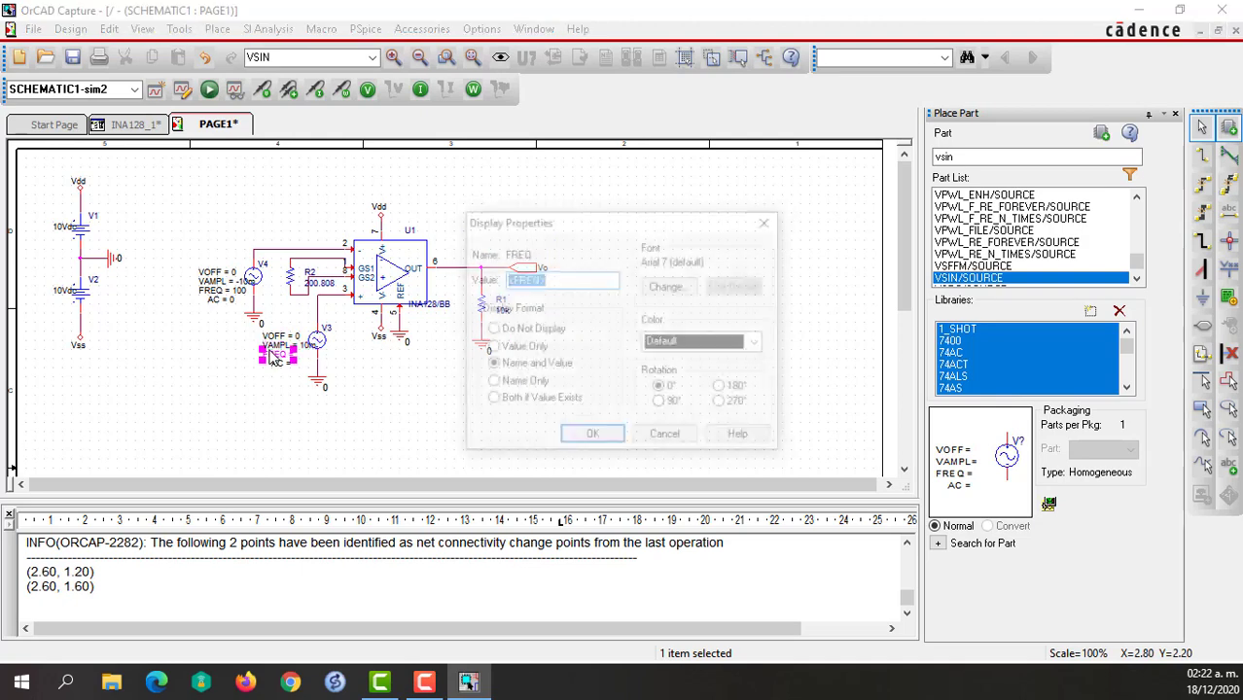
{"action": "key", "text": "BackSpace"}
{"action": "type", "text": "100"}
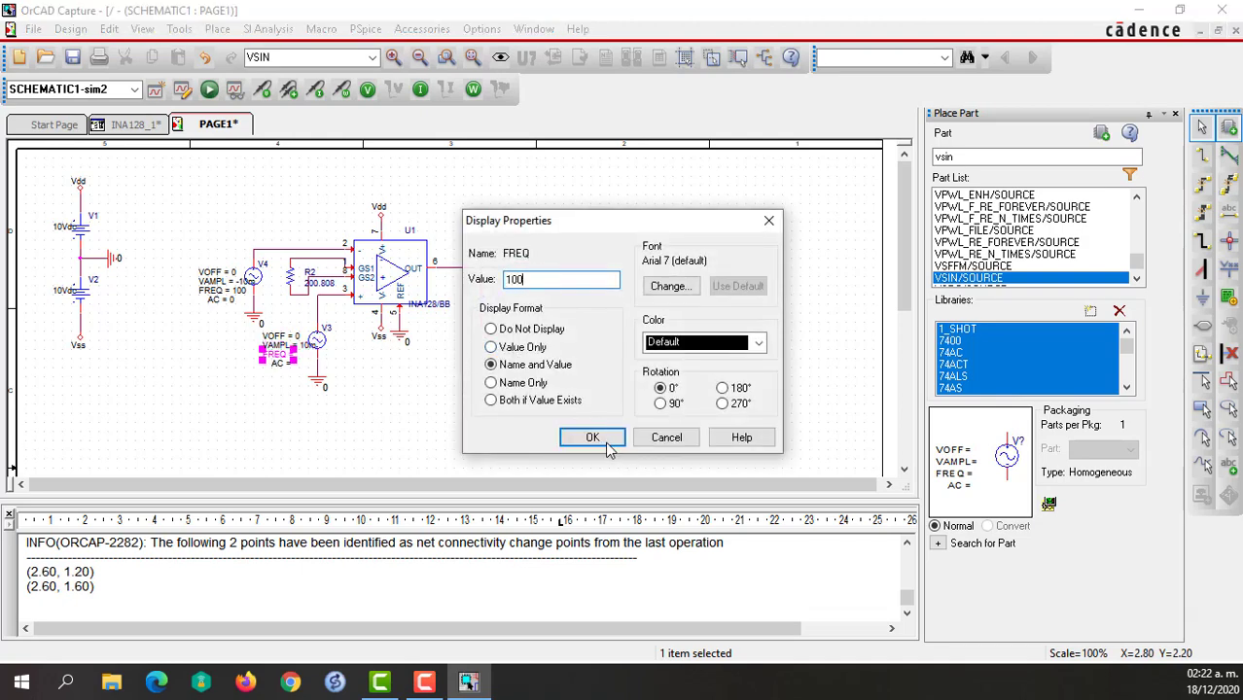
{"action": "left_click", "coordinate": [607, 444]}
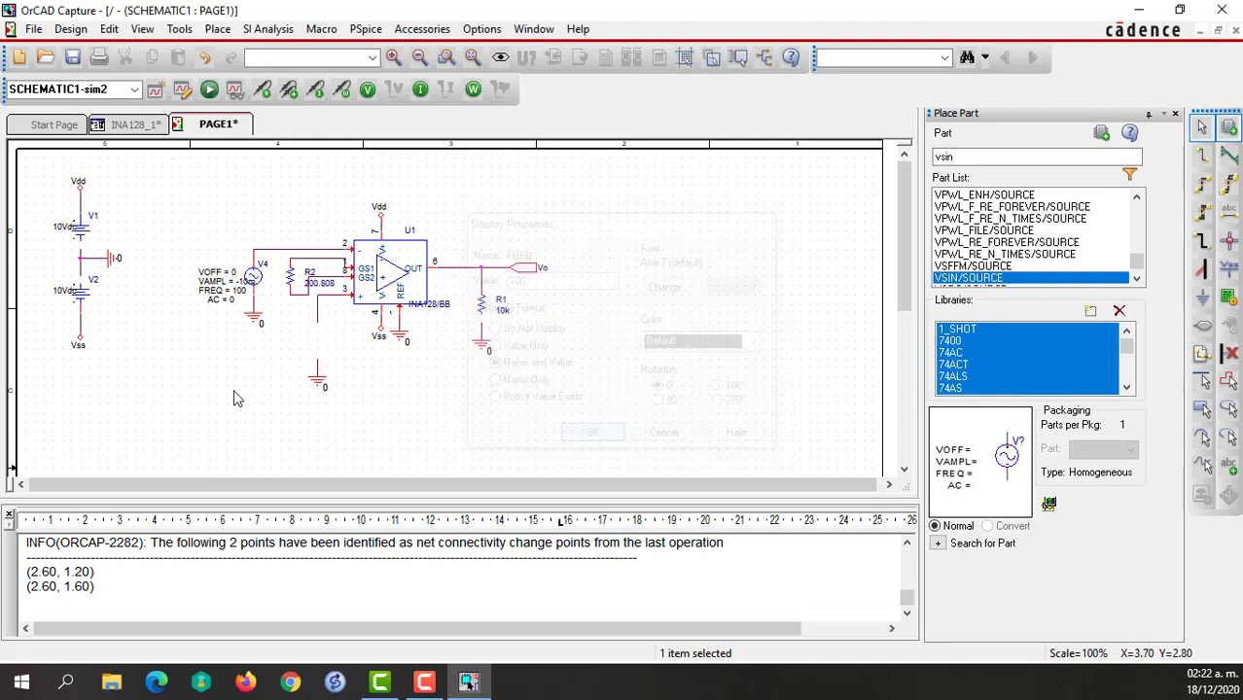
{"action": "double_click", "coordinate": [281, 362]}
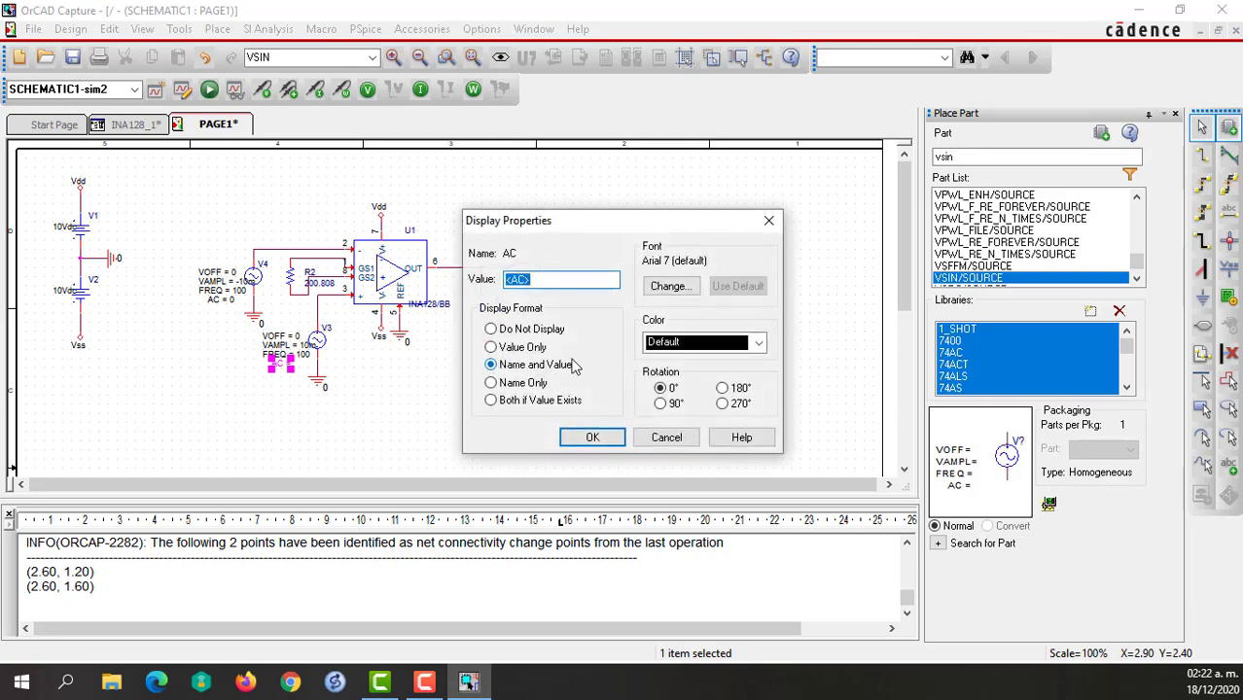
{"action": "key", "text": "BackSpace"}
{"action": "type", "text": "0"}
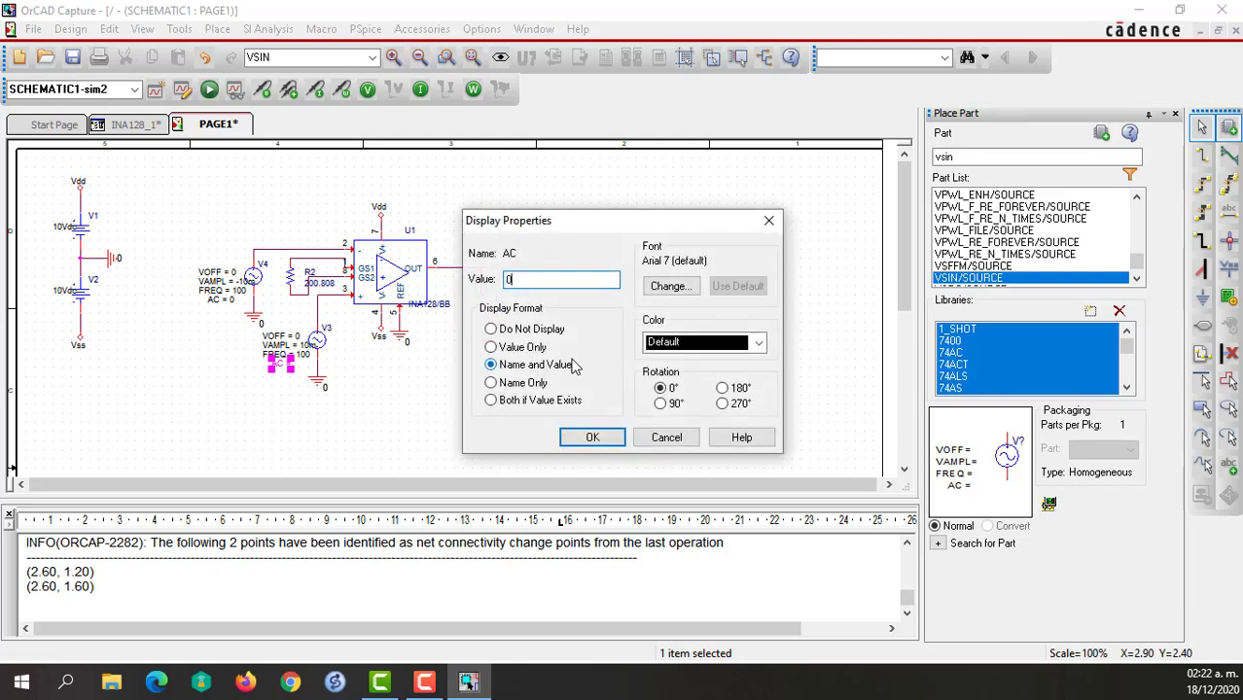
{"action": "left_click", "coordinate": [601, 443]}
{"action": "left_click", "coordinate": [620, 313]}
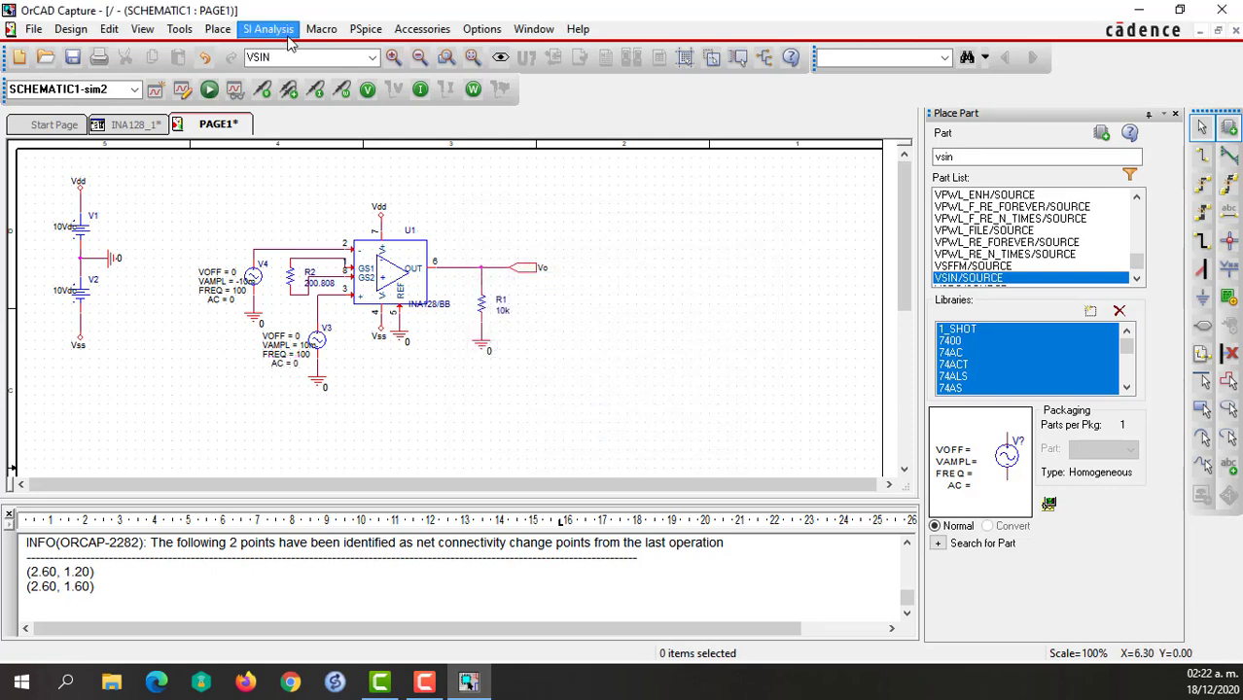
Run the sim2 simulation with the sine inputs, plot V(Vo) from the voltage variables only, and close the simulation window.
{"action": "left_click", "coordinate": [209, 89]}
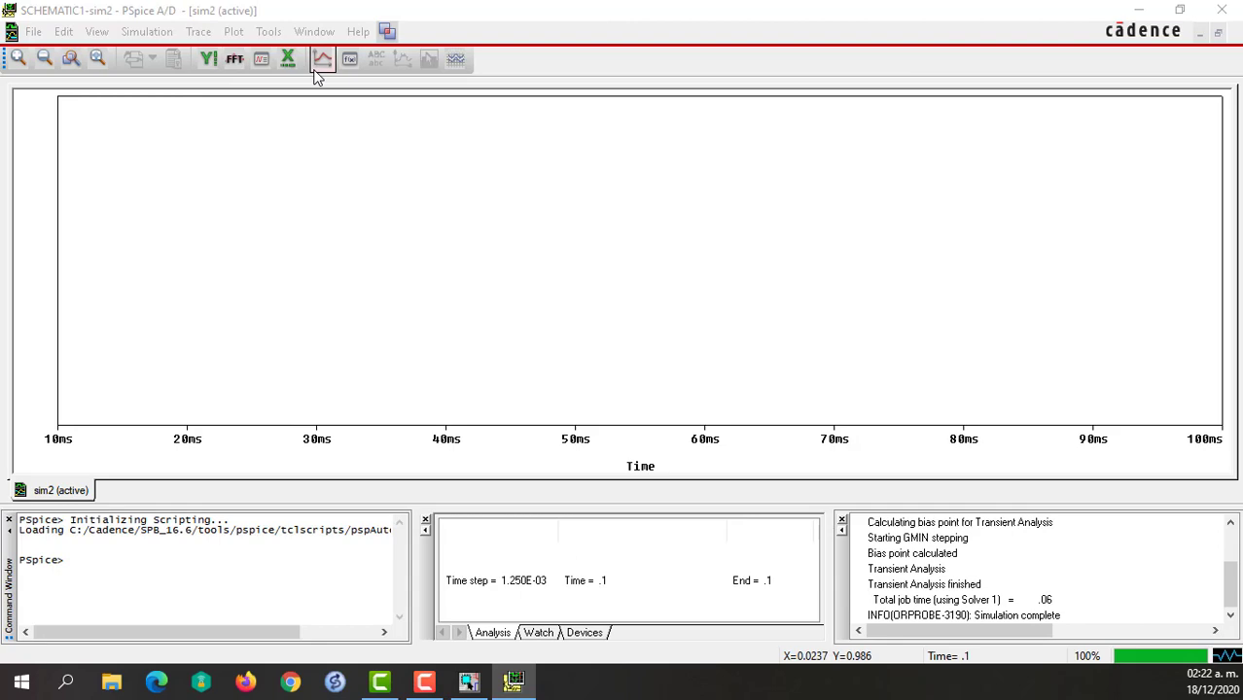
{"action": "left_click", "coordinate": [321, 59]}
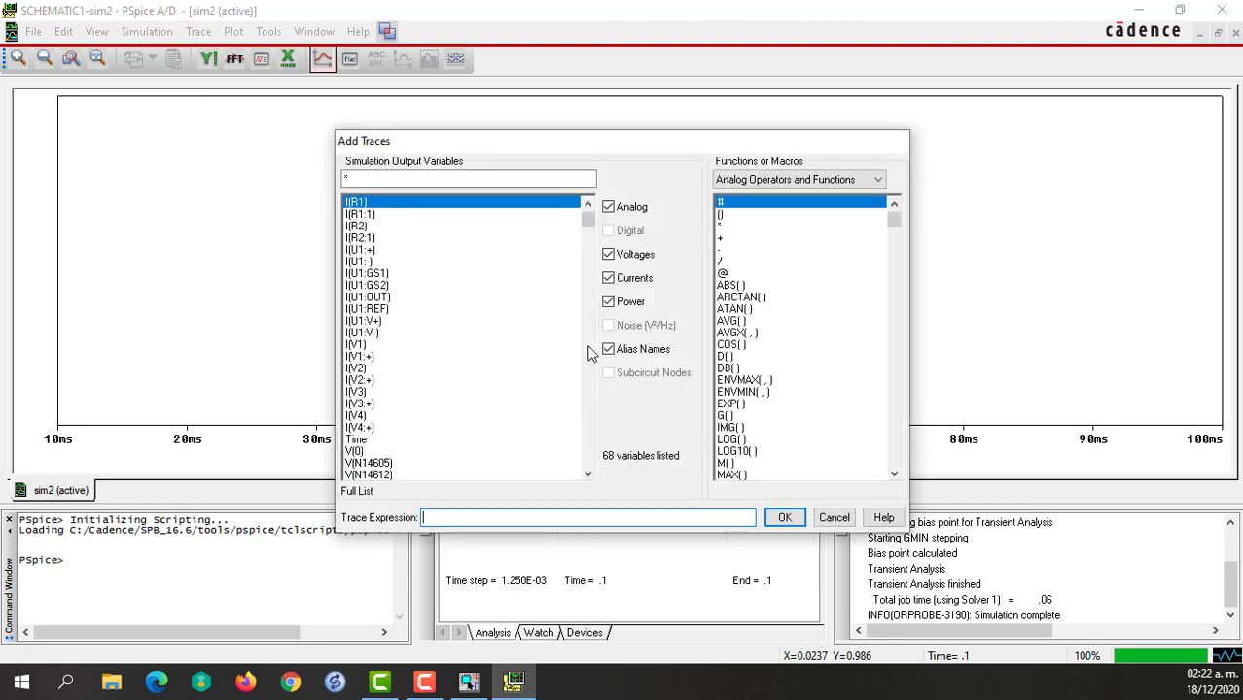
{"action": "left_click", "coordinate": [627, 350]}
{"action": "left_click", "coordinate": [628, 302]}
{"action": "left_click", "coordinate": [627, 279]}
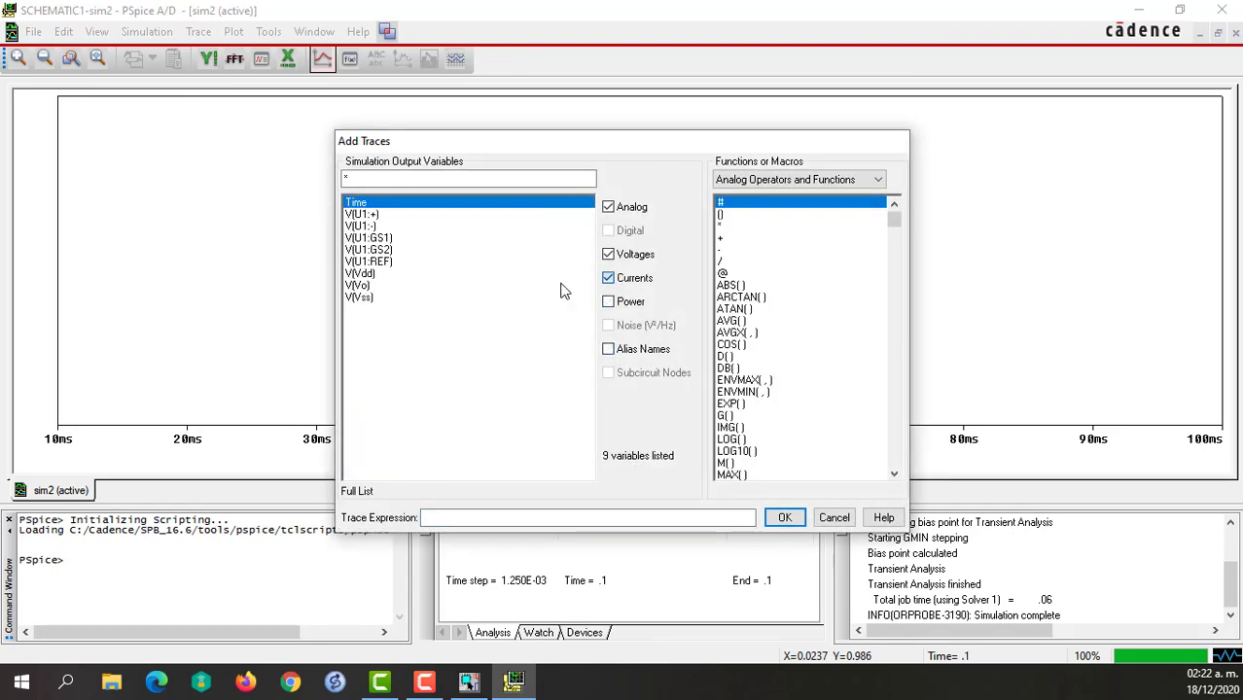
{"action": "left_click", "coordinate": [360, 286]}
{"action": "left_click", "coordinate": [784, 517]}
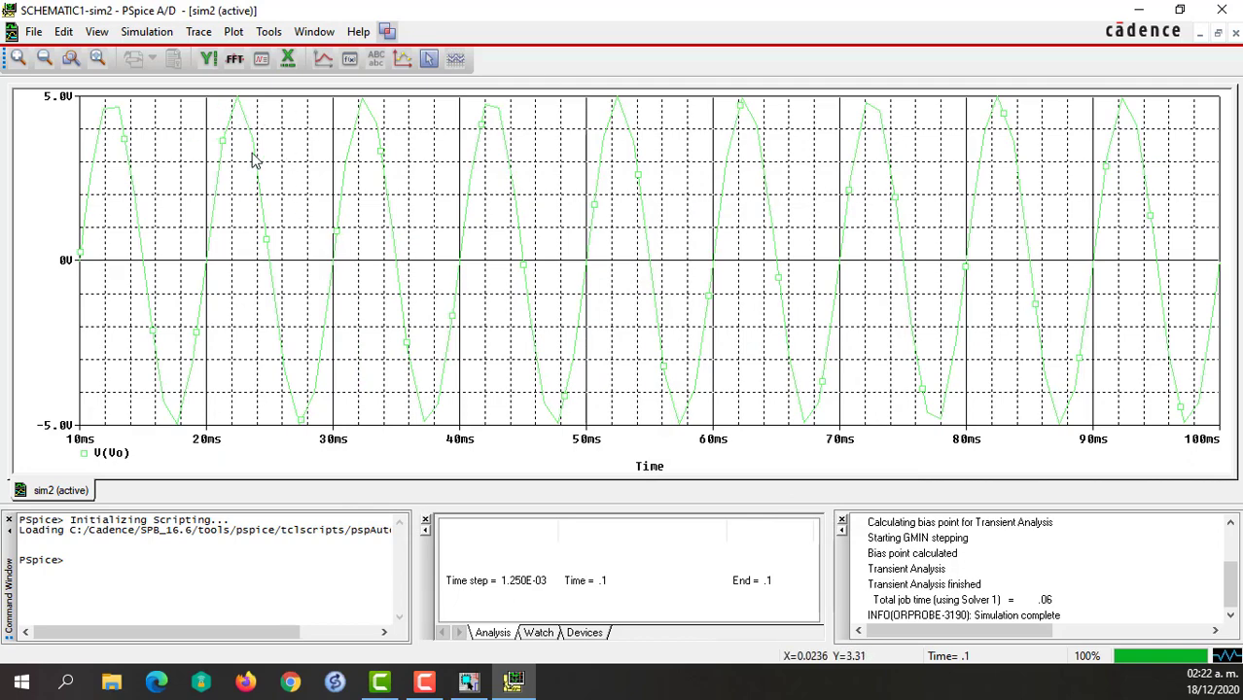
{"action": "left_click", "coordinate": [1140, 9]}
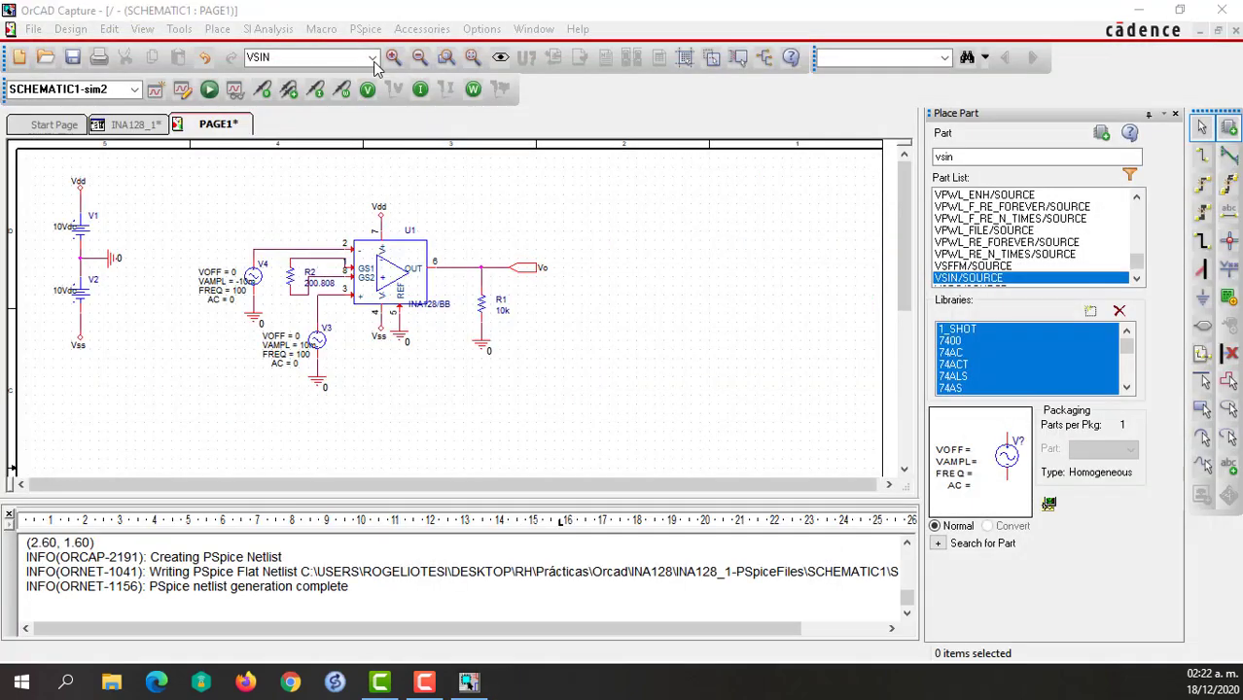
Edit the sim2 transient settings to a maximum step size of 1u and a data saving start of 0ms.
{"action": "left_click", "coordinate": [206, 89]}
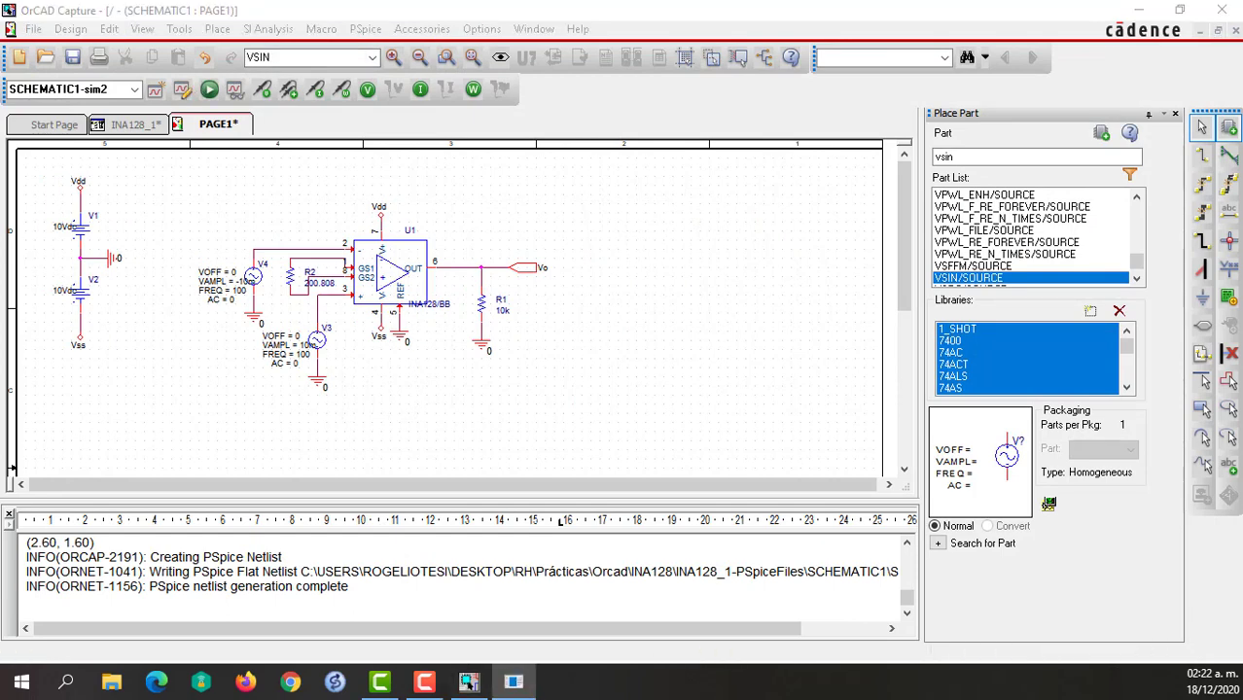
{"action": "left_click", "coordinate": [684, 183]}
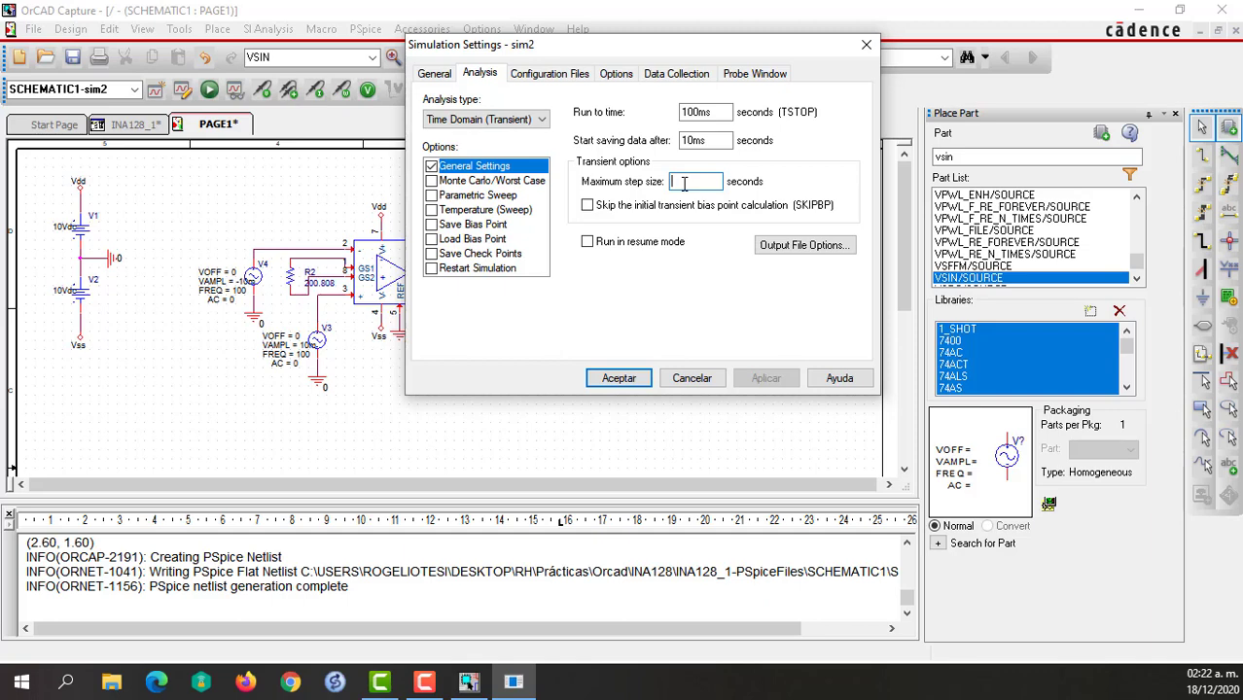
{"action": "type", "text": "1u"}
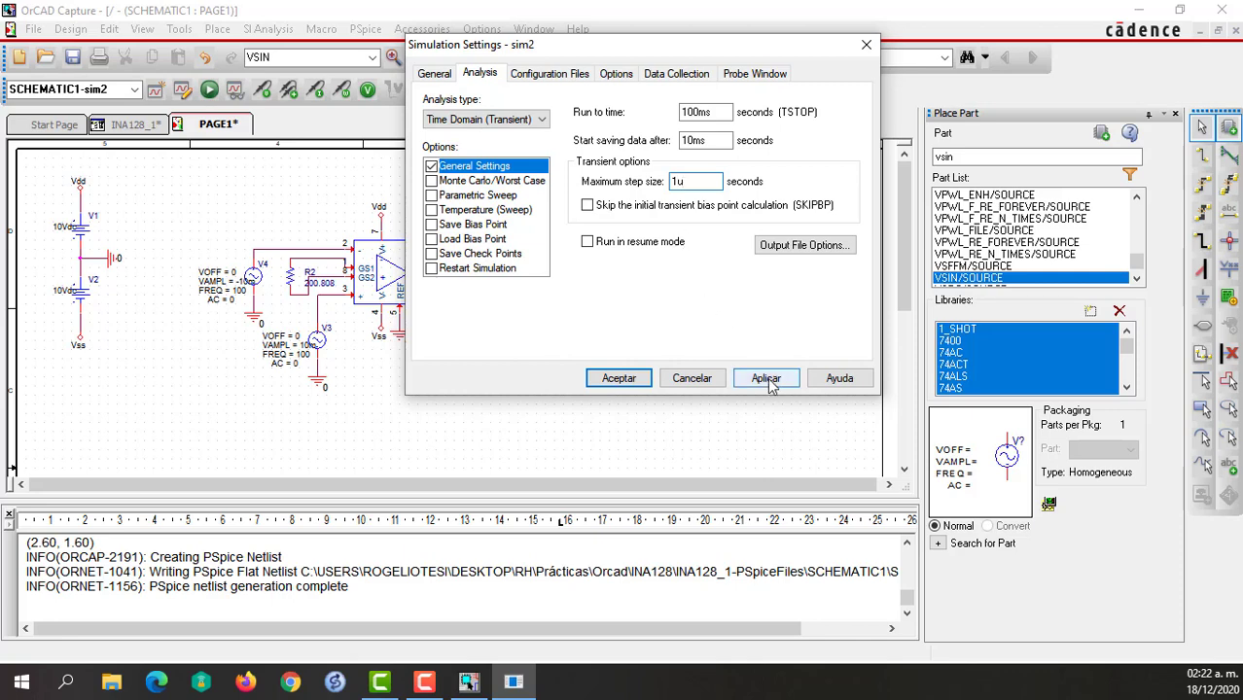
{"action": "left_click", "coordinate": [689, 144]}
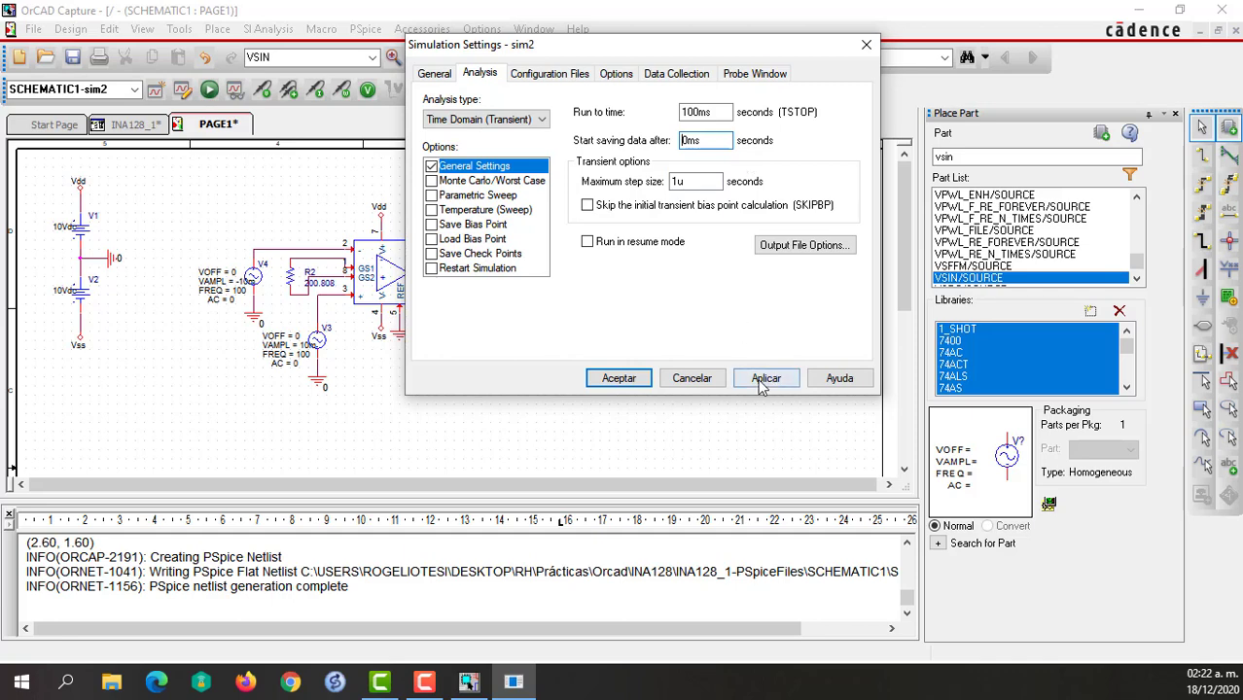
{"action": "left_click", "coordinate": [619, 378]}
Rerun sim2 with the finer time step and plot V(Vo), hiding alias names, power and currents in the variable list.
{"action": "left_click", "coordinate": [207, 89]}
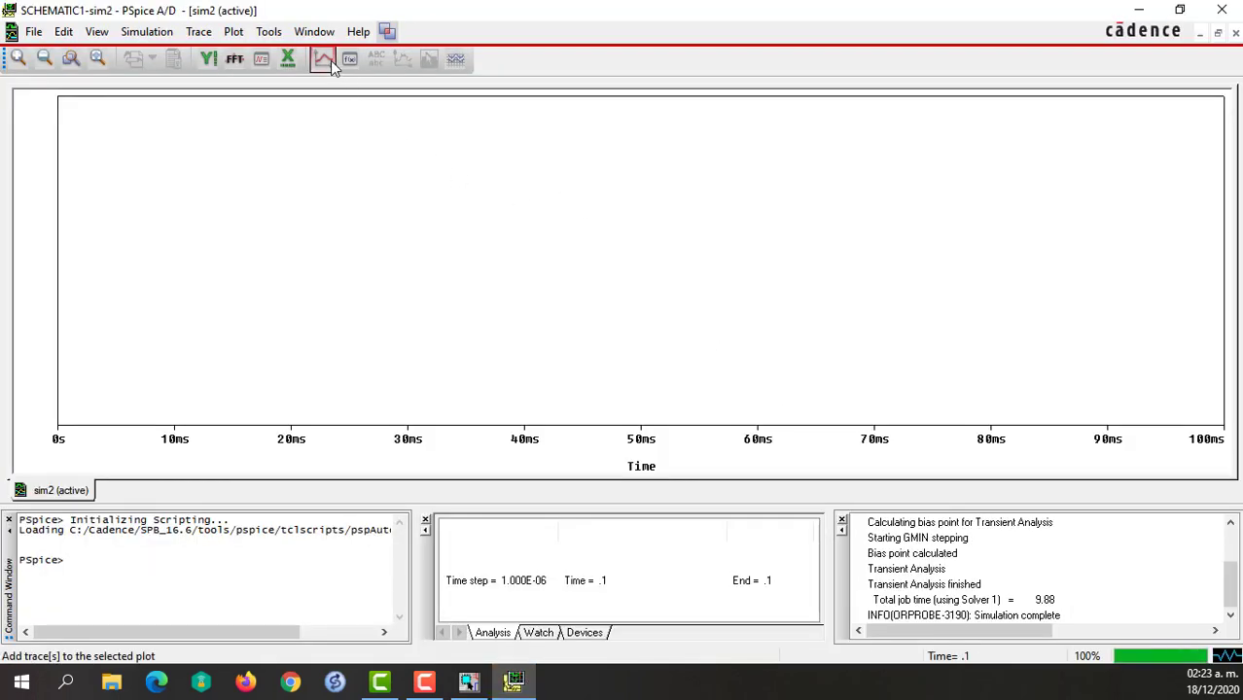
{"action": "left_click", "coordinate": [323, 58]}
{"action": "left_click", "coordinate": [630, 303]}
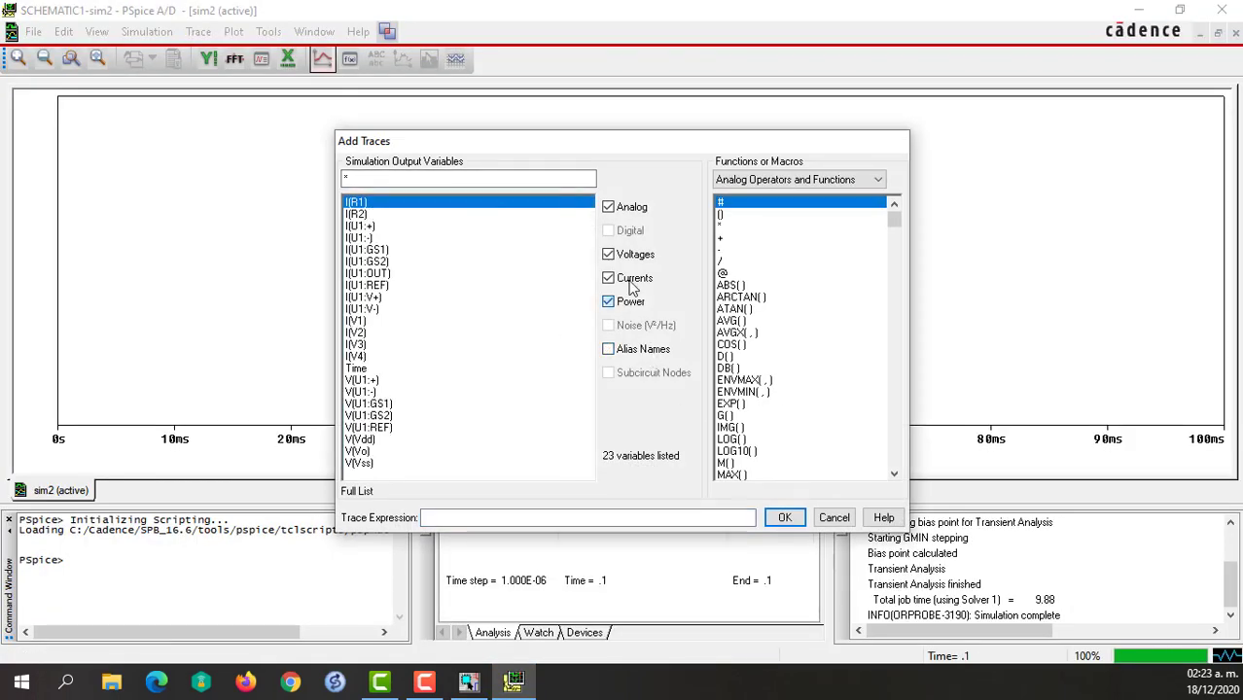
{"action": "left_click", "coordinate": [633, 280]}
{"action": "left_click", "coordinate": [358, 286]}
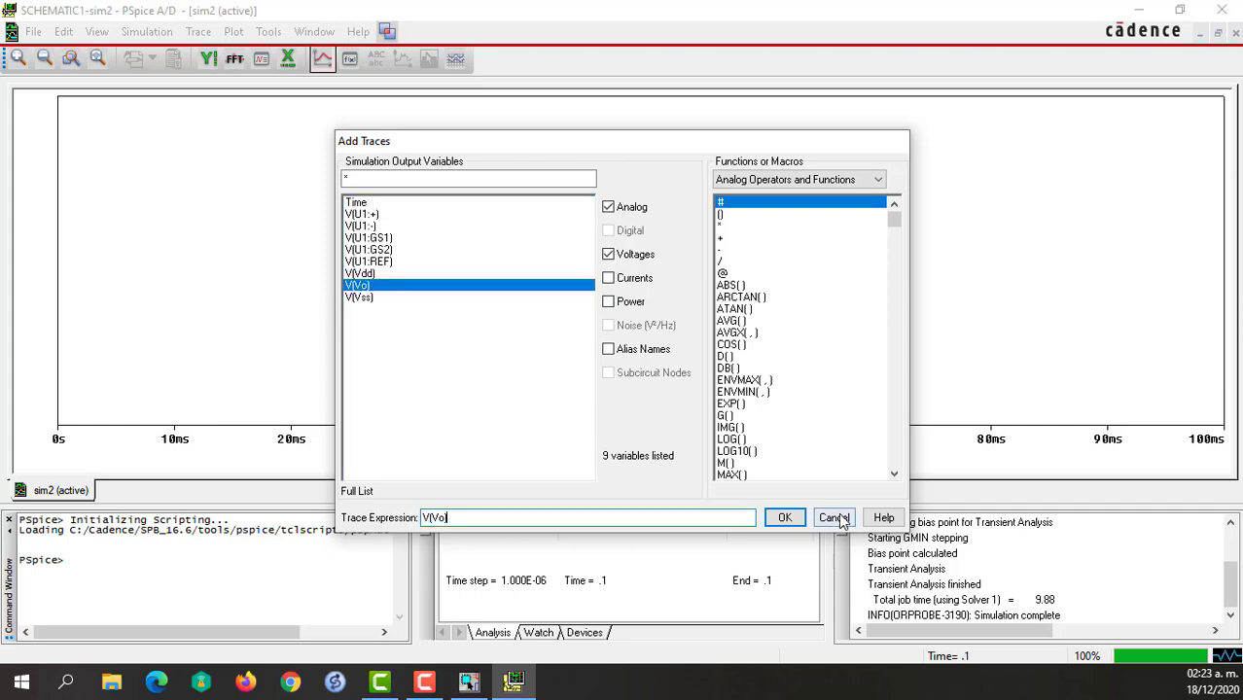
{"action": "left_click", "coordinate": [786, 517]}
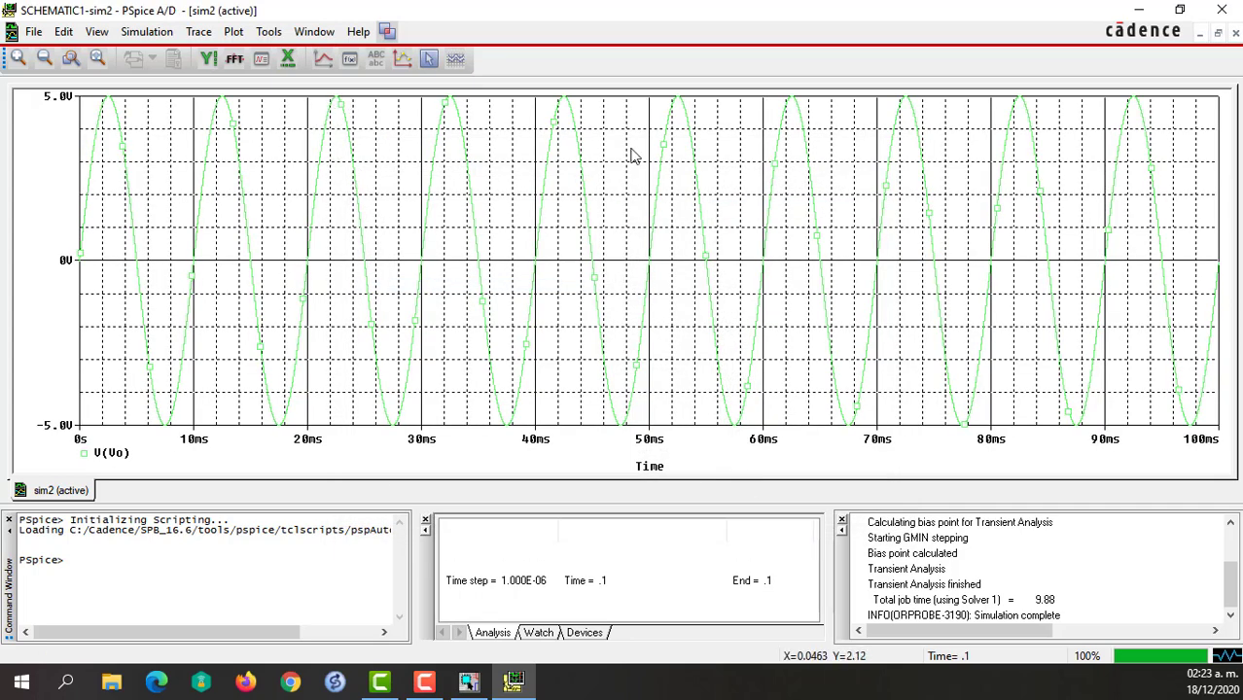
Format the V(Vo) sine trace in red with a thicker line width.
{"action": "right_click", "coordinate": [361, 219]}
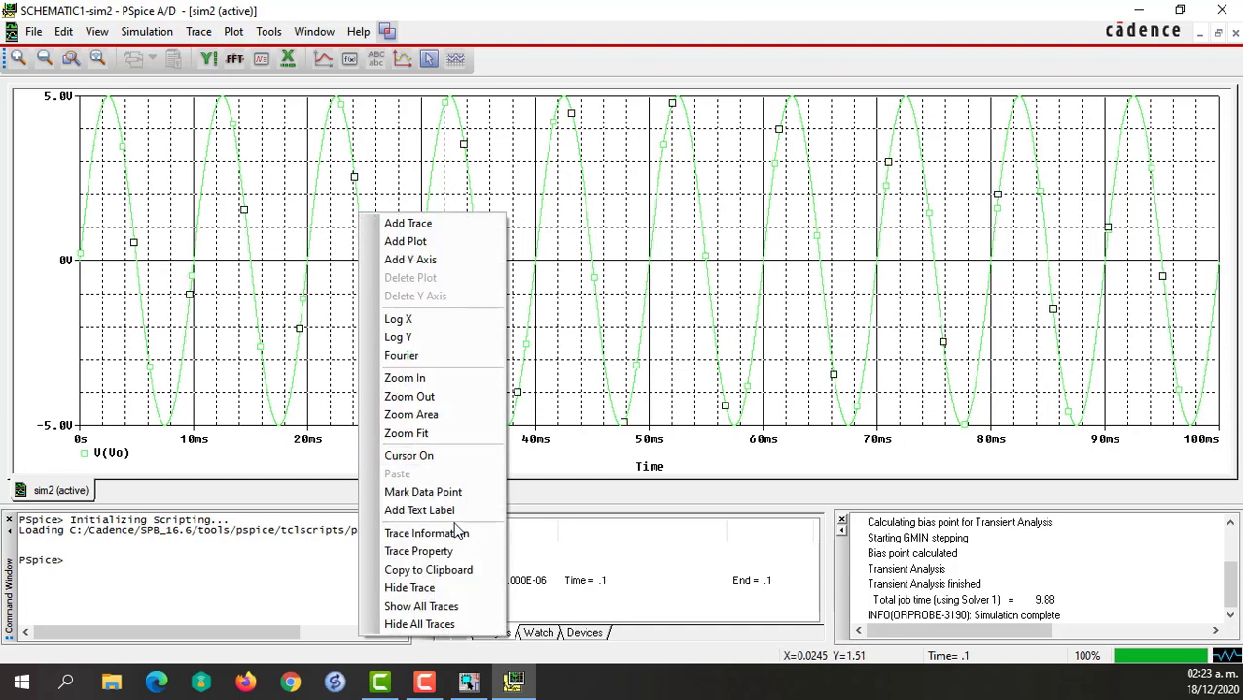
{"action": "left_click", "coordinate": [420, 552]}
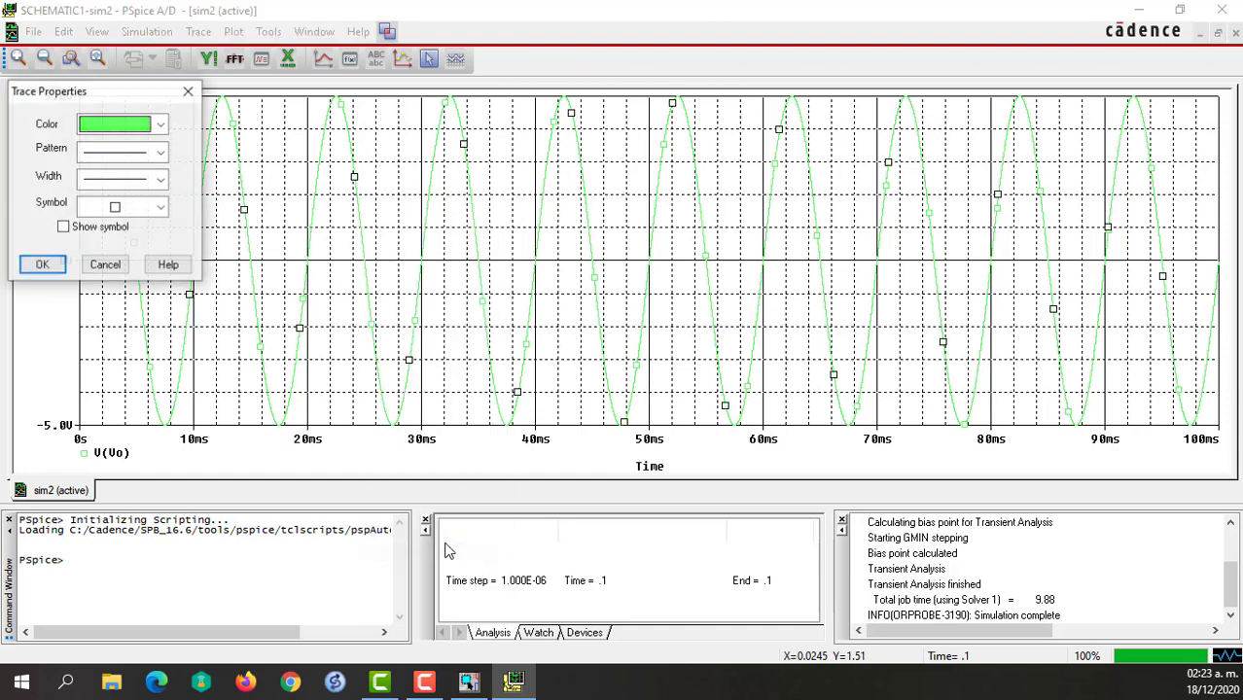
{"action": "left_click", "coordinate": [132, 129]}
{"action": "left_click", "coordinate": [103, 164]}
{"action": "left_click", "coordinate": [125, 180]}
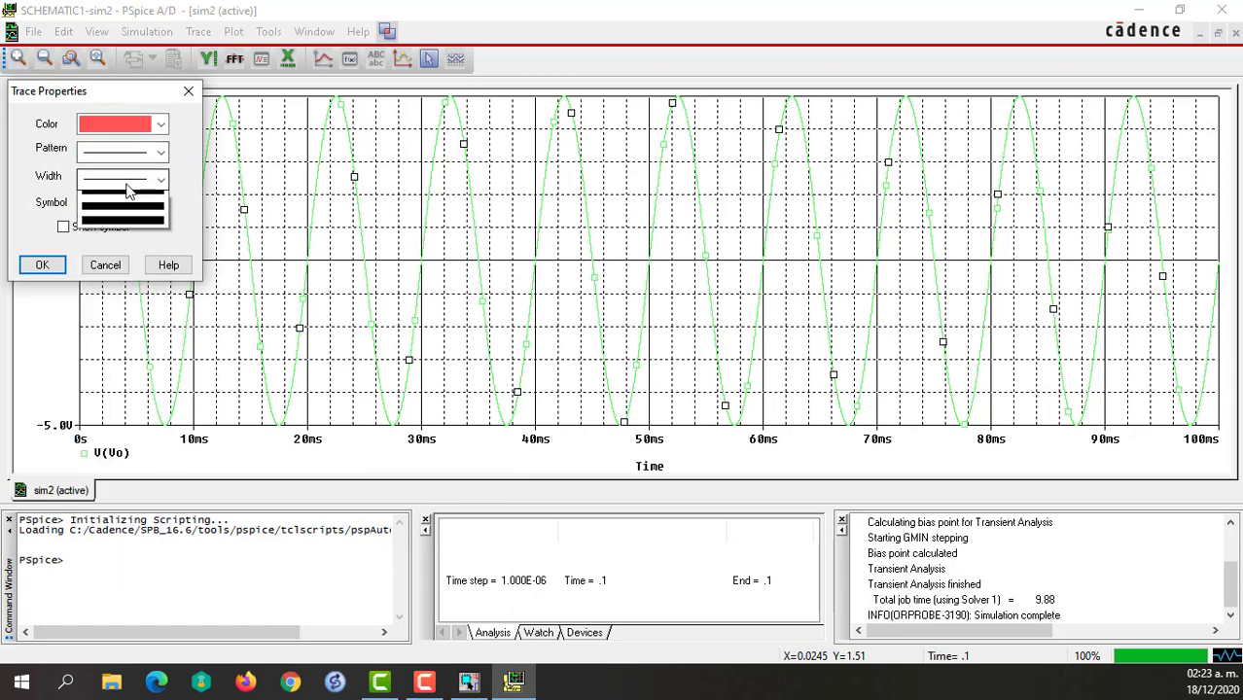
{"action": "left_click", "coordinate": [117, 238]}
{"action": "left_click", "coordinate": [42, 264]}
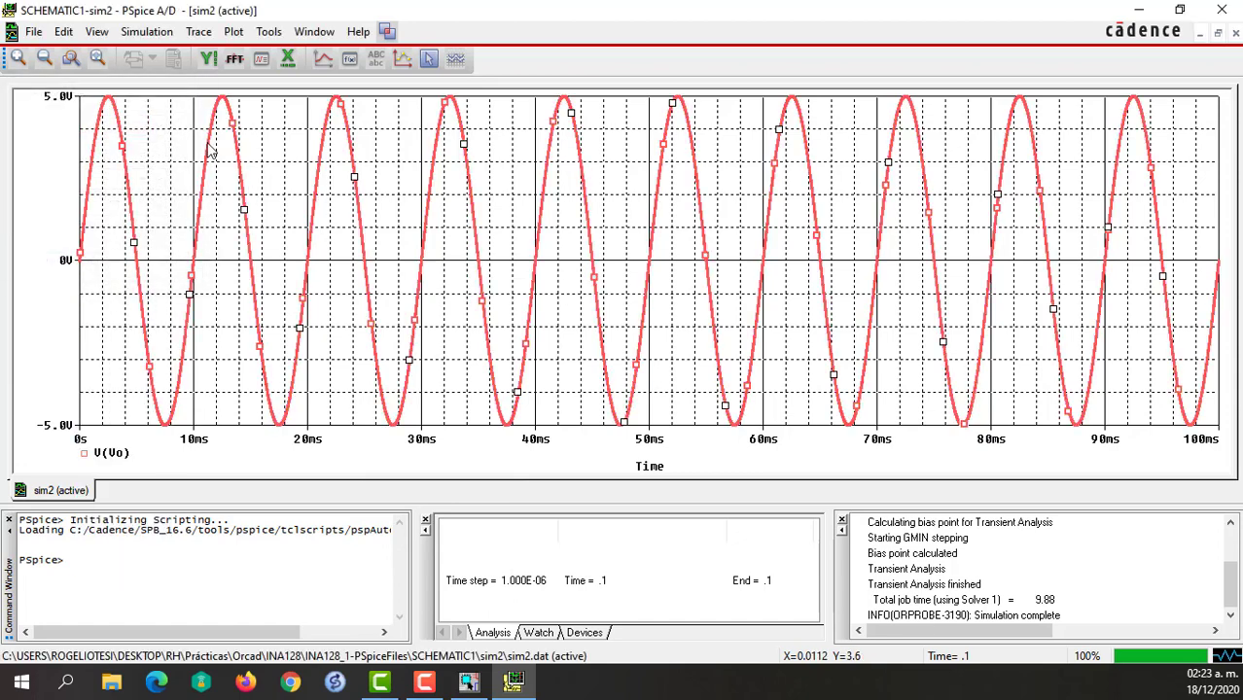
Evaluate the measurement Max(V(Vo)) on the simulated output, with alias names, power and currents hidden in the variable list.
{"action": "left_click", "coordinate": [200, 32]}
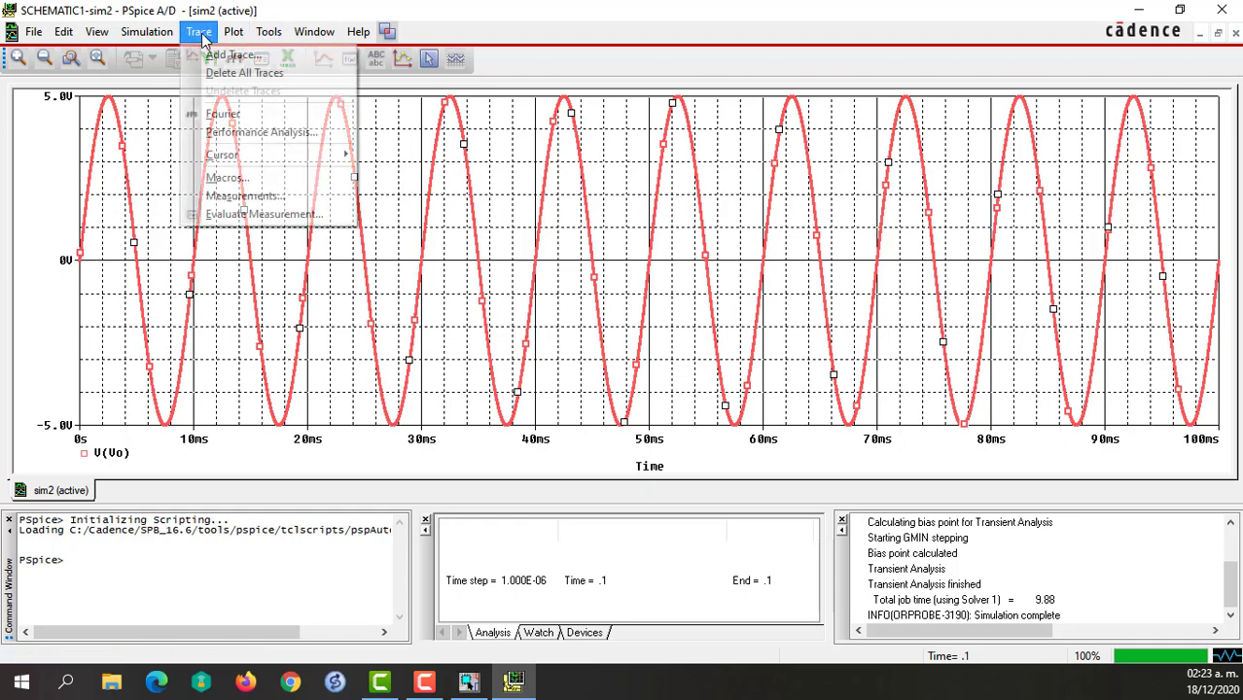
{"action": "left_click", "coordinate": [255, 213]}
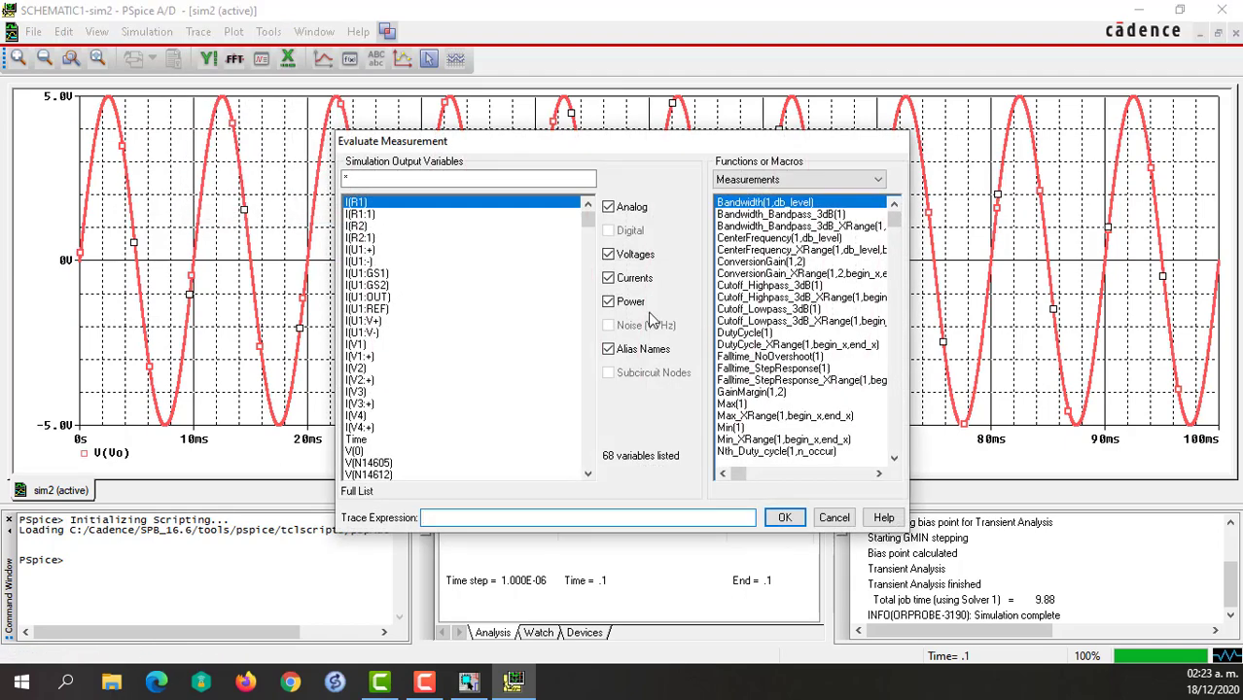
{"action": "left_click", "coordinate": [734, 404]}
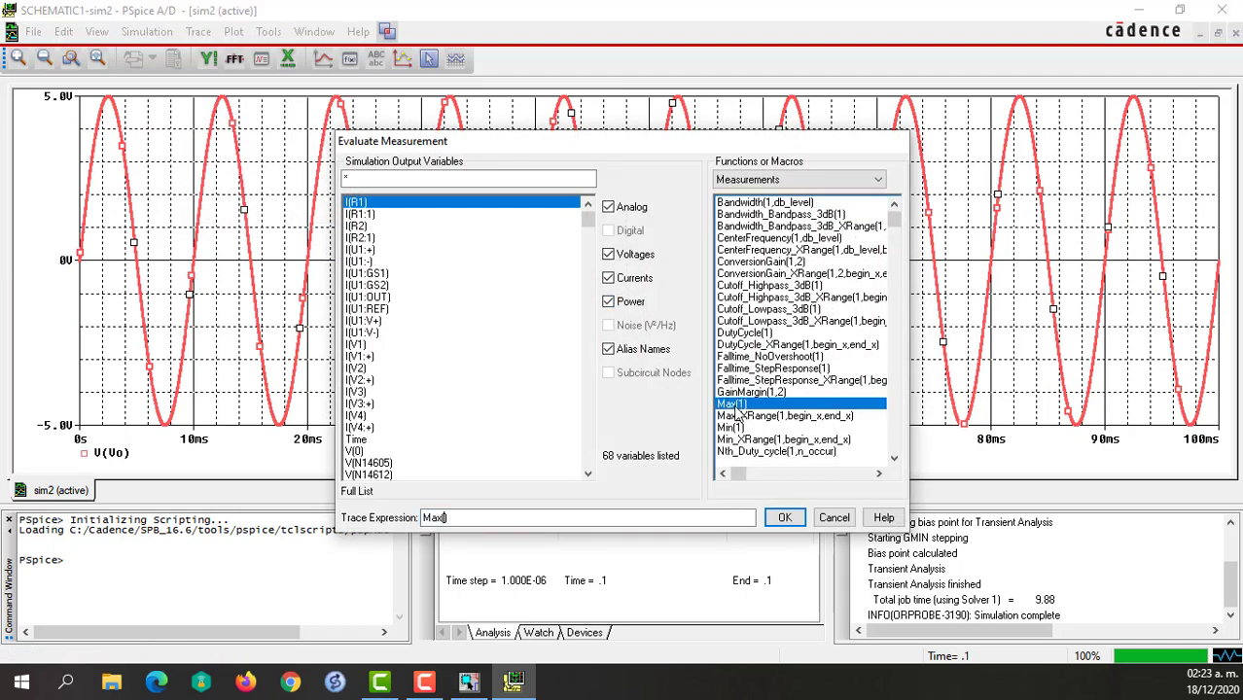
{"action": "left_click", "coordinate": [609, 349]}
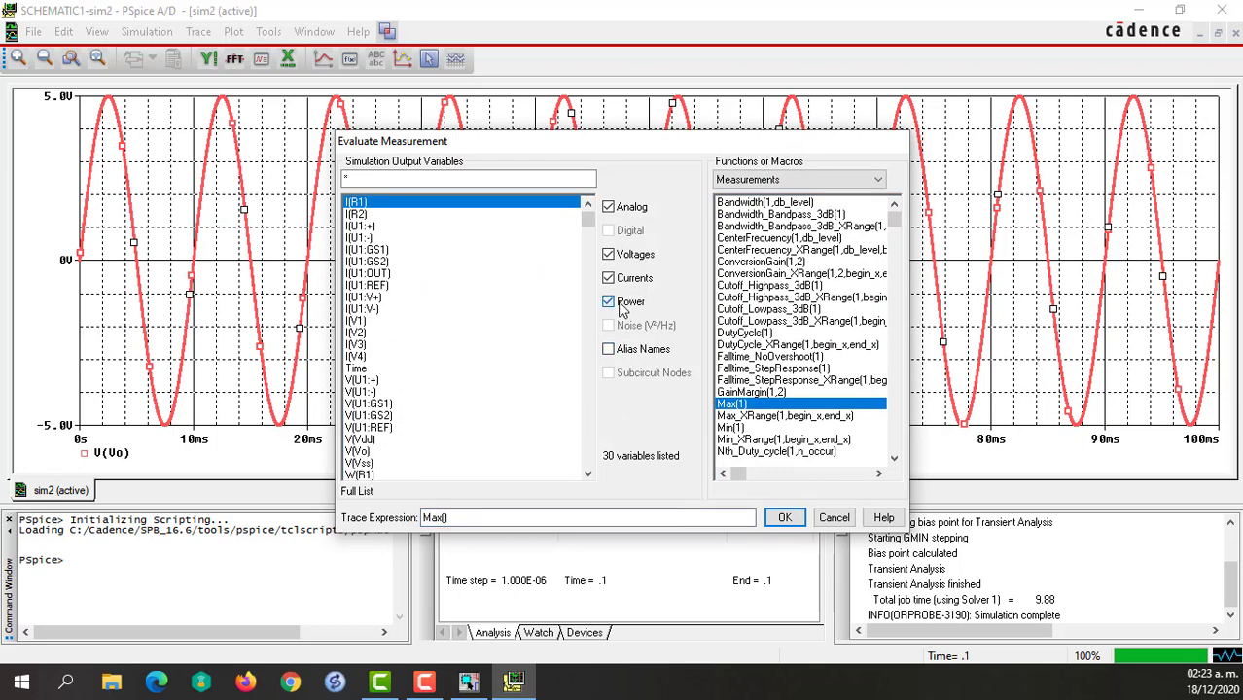
{"action": "left_click", "coordinate": [609, 303]}
{"action": "left_click", "coordinate": [608, 278]}
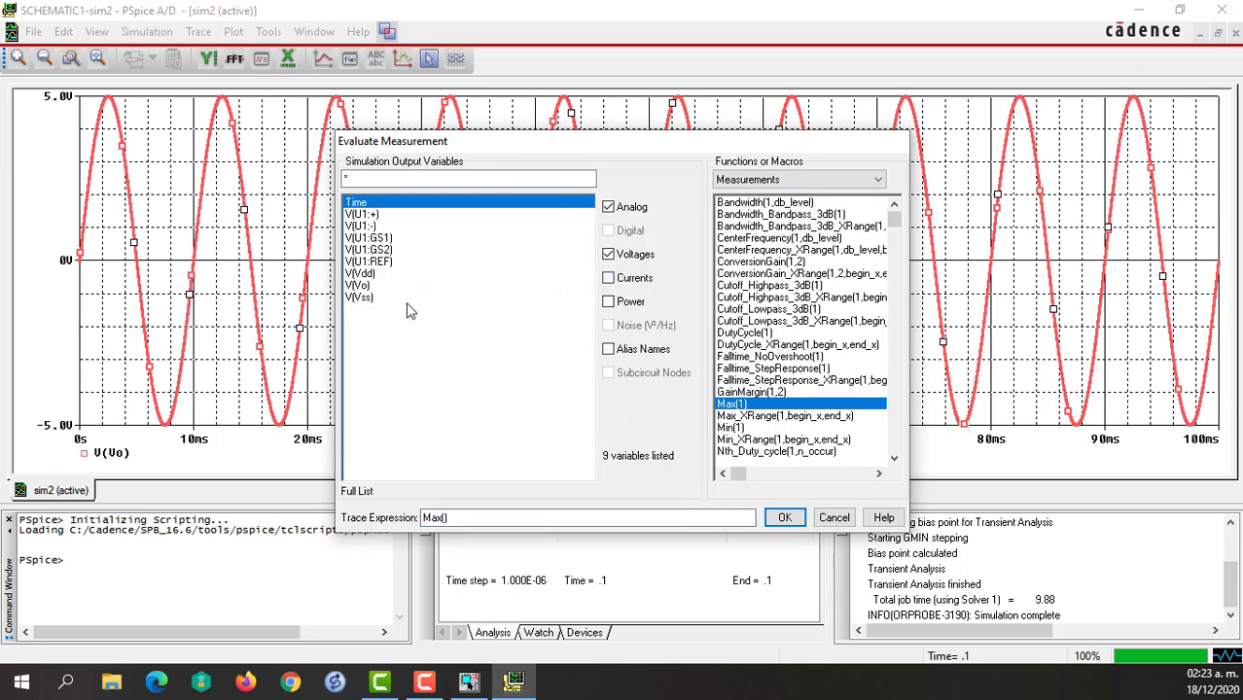
{"action": "left_click", "coordinate": [356, 286]}
{"action": "left_click", "coordinate": [781, 517]}
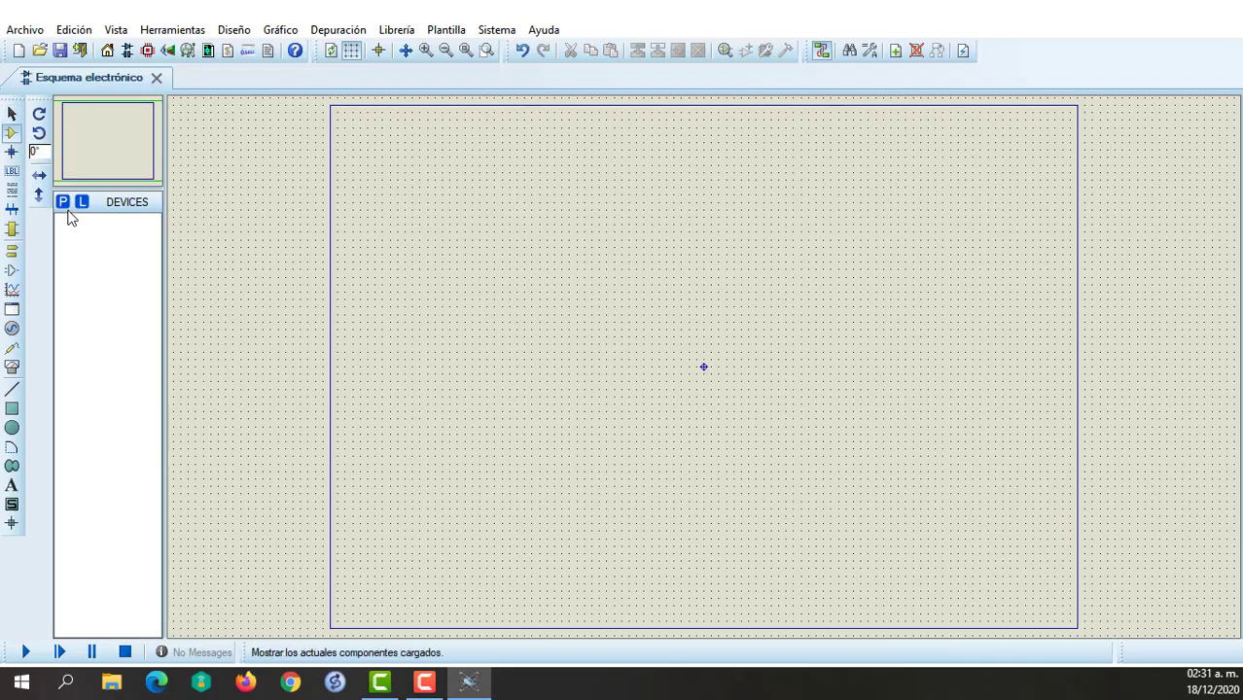
Switch to the Proteus schematic, pick the ideal OPAMP device and place two op-amps one above the other.
{"action": "left_click", "coordinate": [64, 205]}
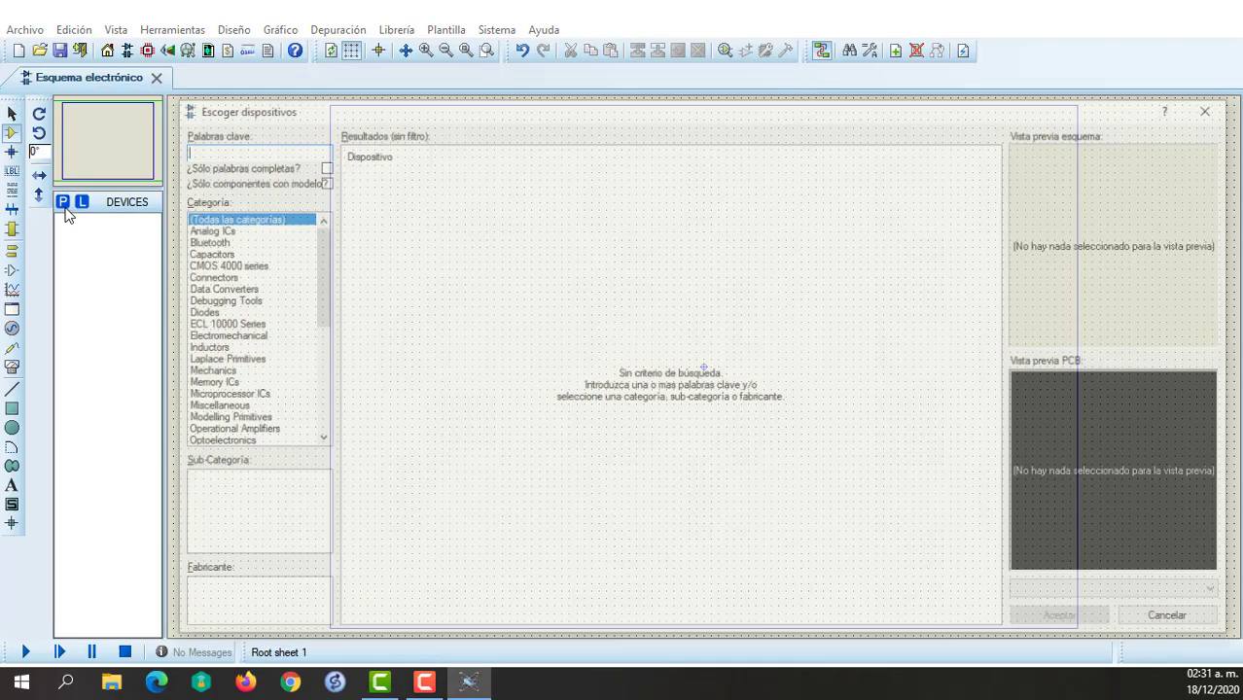
{"action": "type", "text": "ina"}
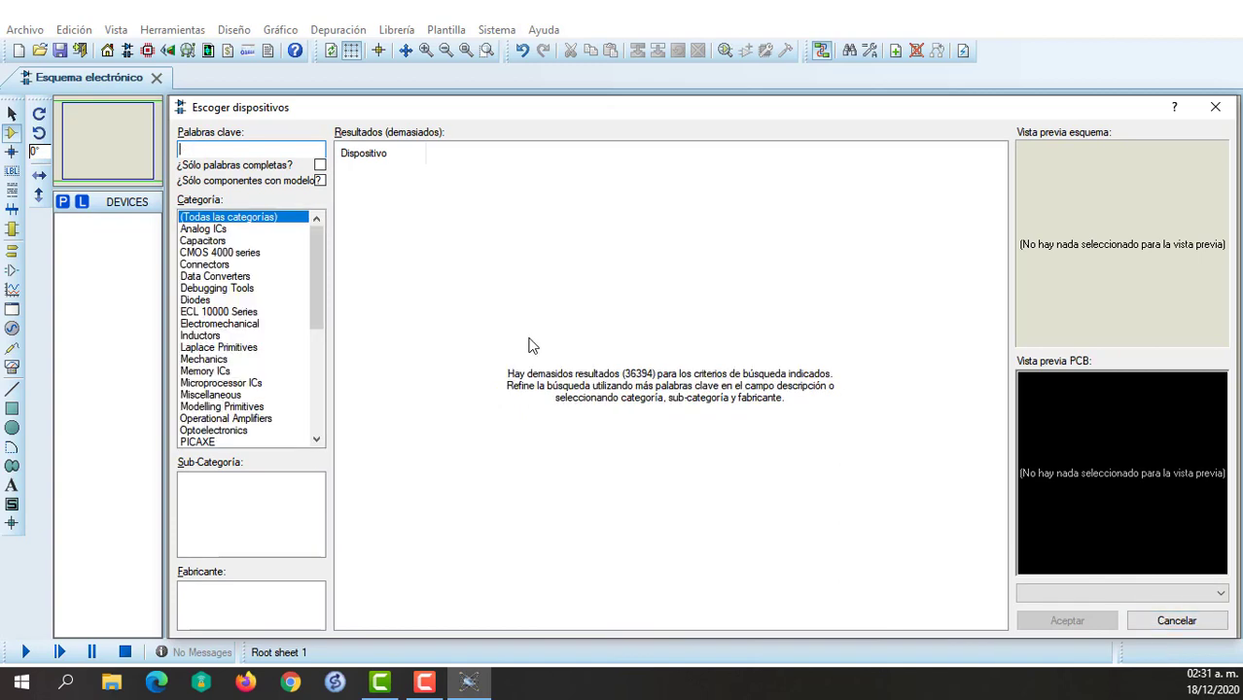
{"action": "key", "text": "BackSpace"}
{"action": "type", "text": "opamp"}
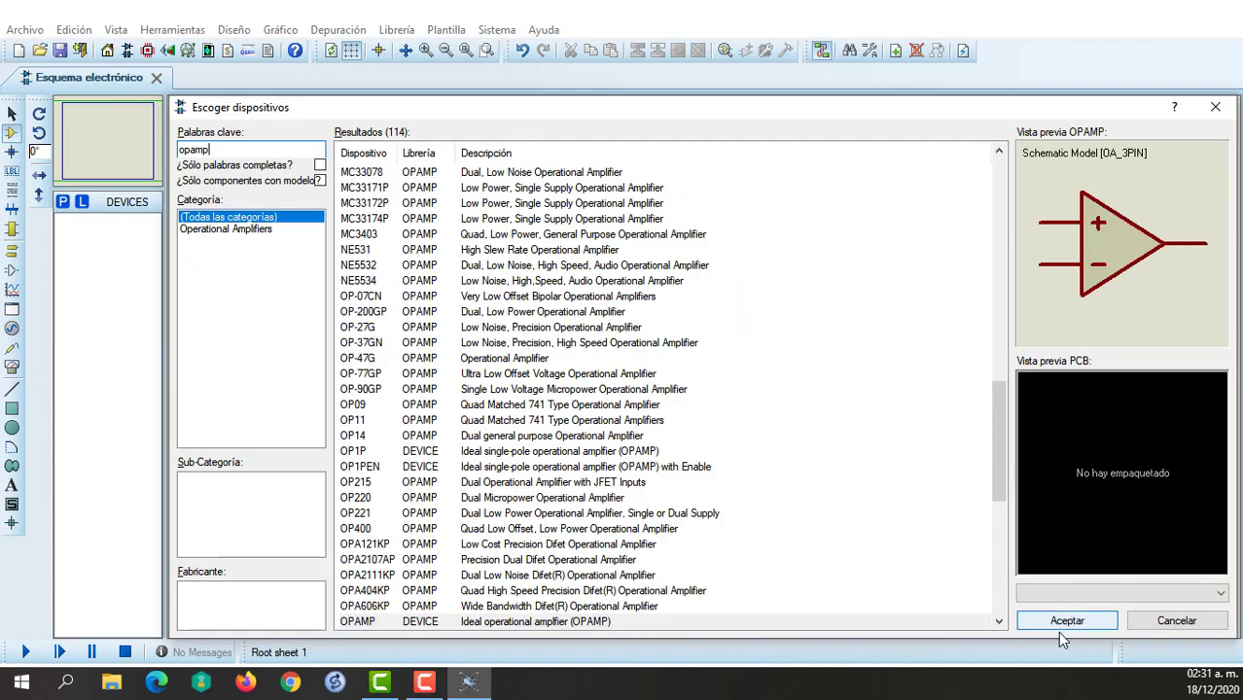
{"action": "left_click", "coordinate": [1060, 621]}
{"action": "left_click", "coordinate": [584, 248]}
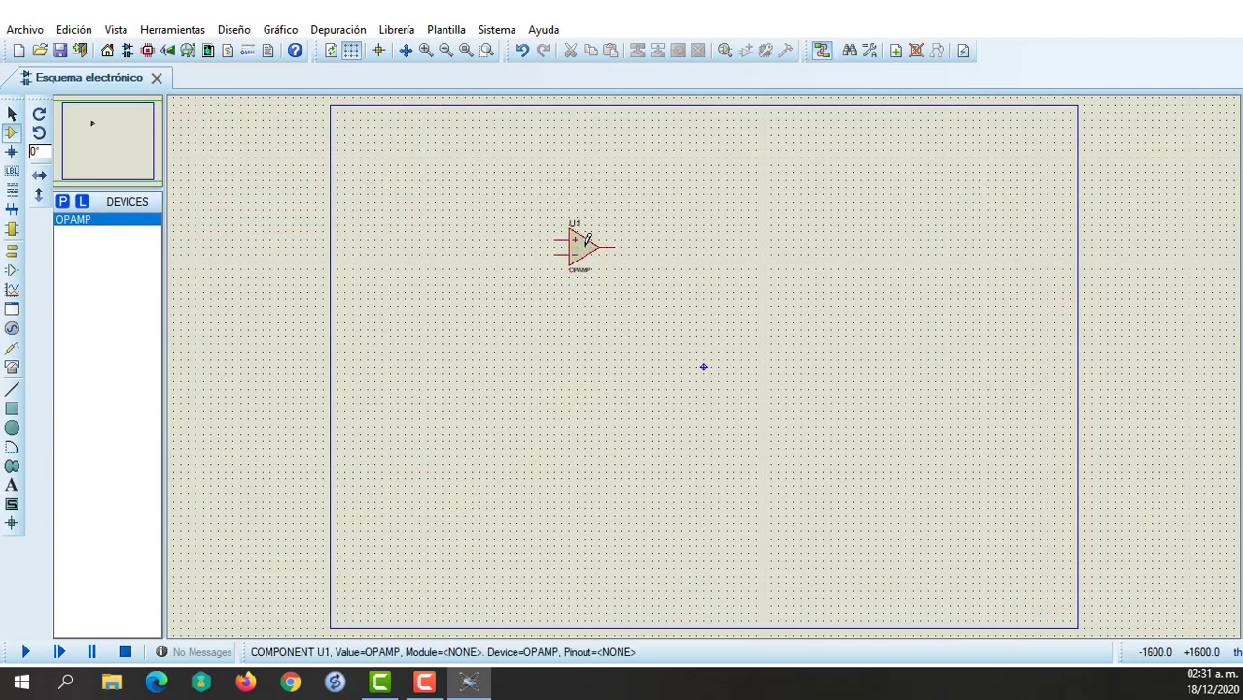
{"action": "left_click", "coordinate": [584, 335]}
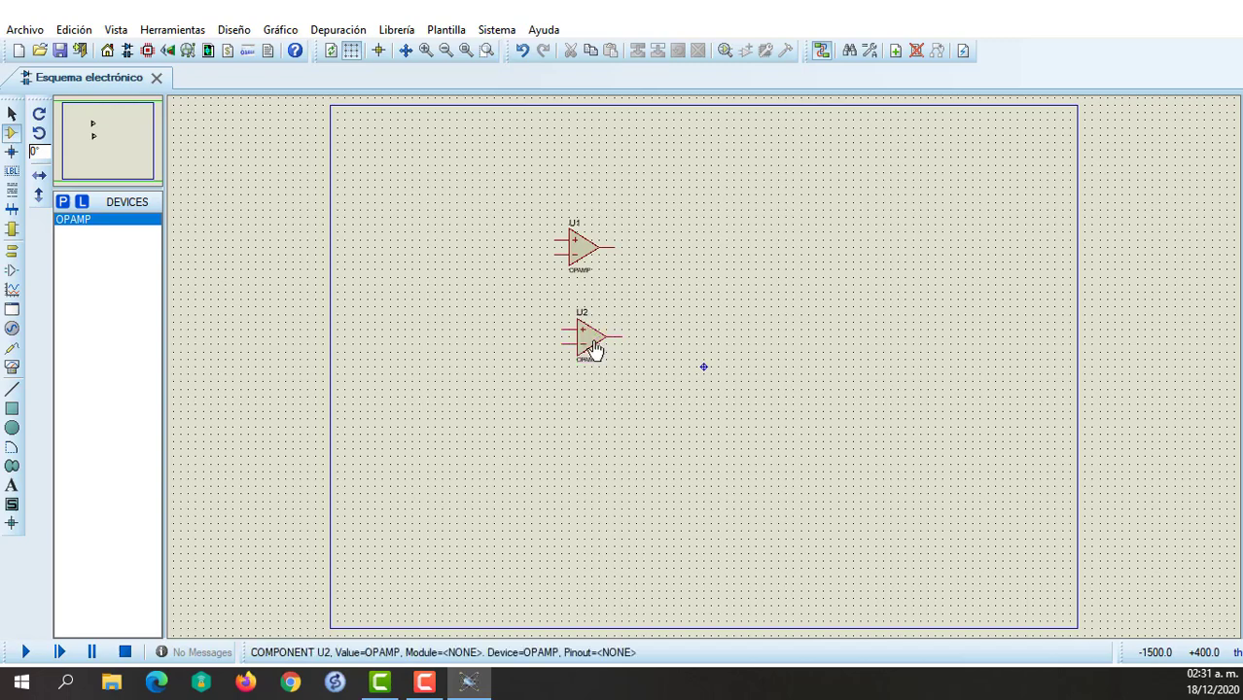
Flip the lower op-amp U2 vertically and place a third OPAMP to the right, midway between the first two.
{"action": "right_click", "coordinate": [588, 342]}
{"action": "left_click", "coordinate": [662, 327]}
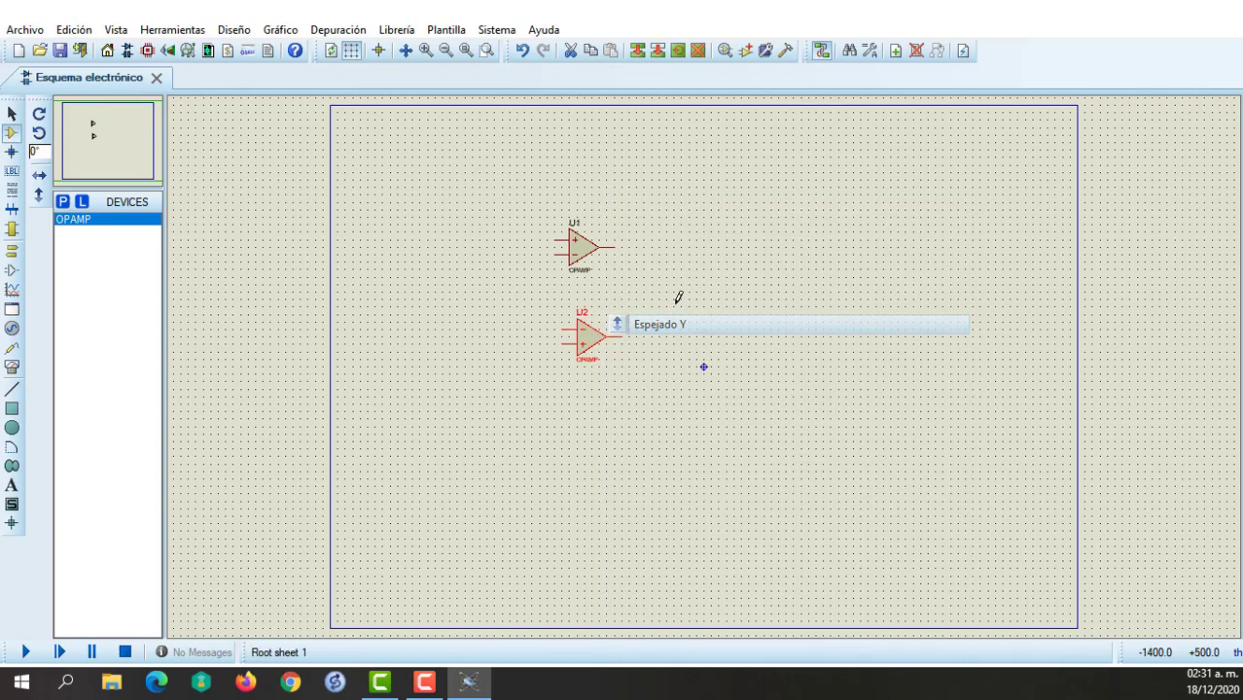
{"action": "left_click", "coordinate": [725, 285]}
{"action": "left_click", "coordinate": [689, 292]}
{"action": "left_click", "coordinate": [688, 292]}
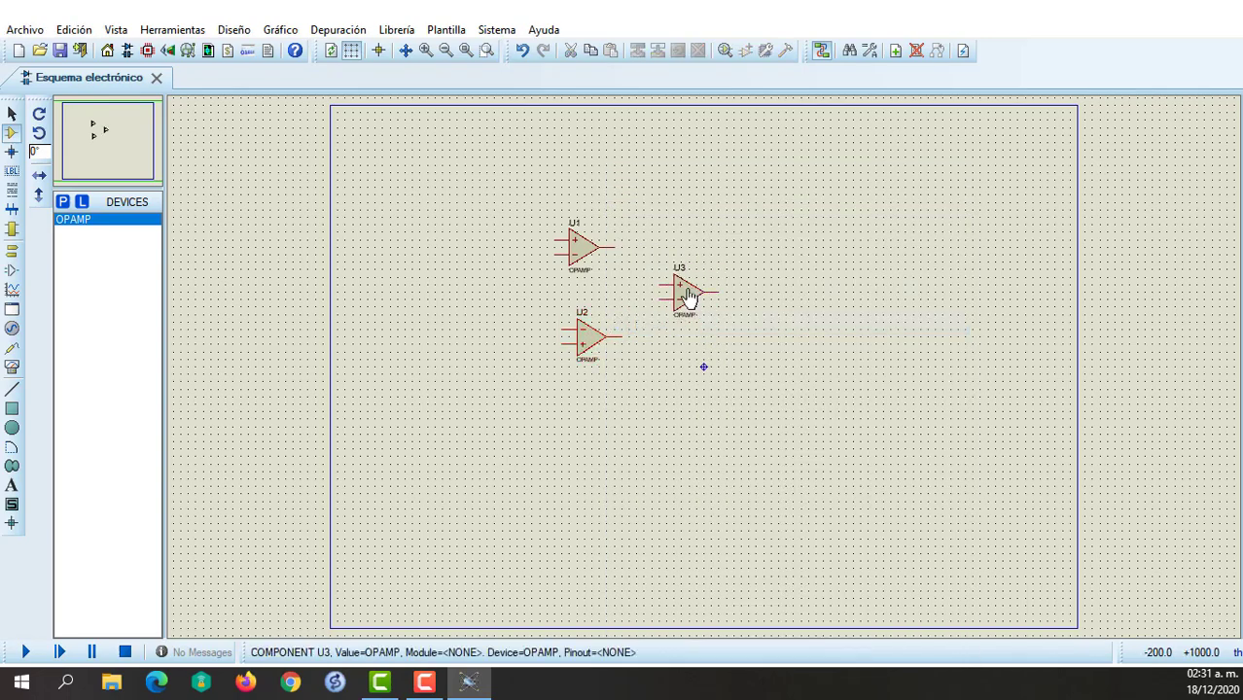
Flip op-amp U3 vertically and shift it further right, and move U2 down to widen the gap below U1.
{"action": "right_click", "coordinate": [688, 295]}
{"action": "left_click", "coordinate": [761, 325]}
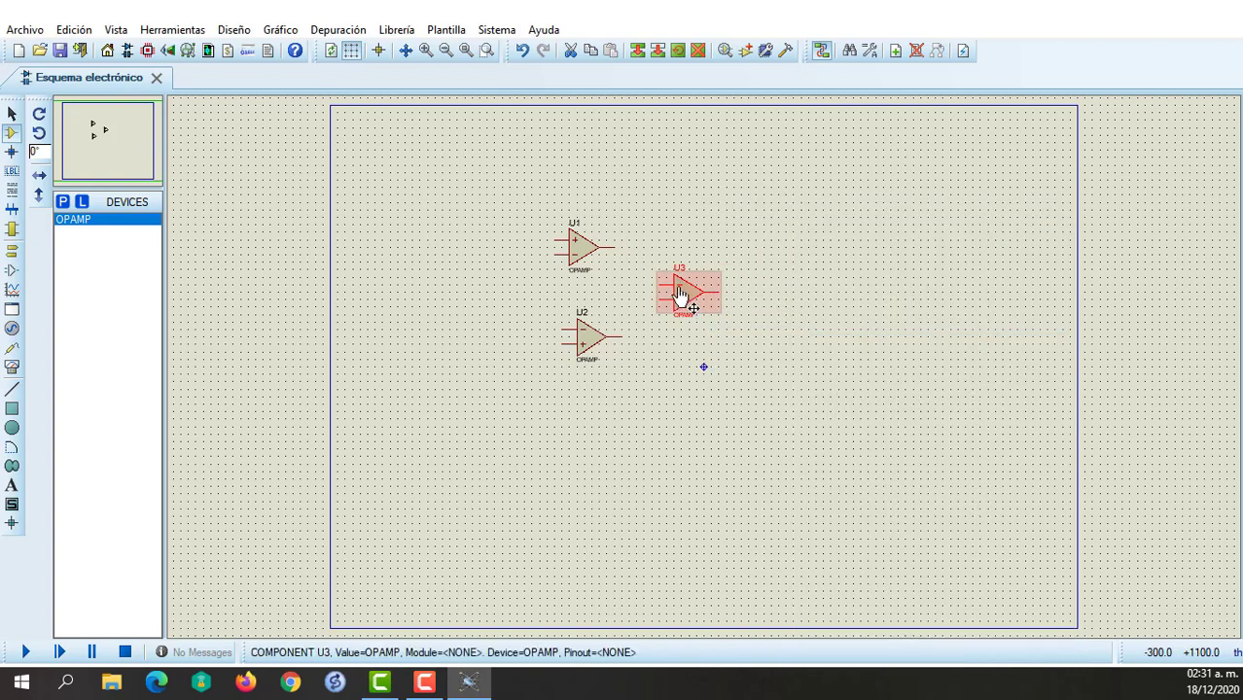
{"action": "left_click", "coordinate": [685, 292]}
{"action": "left_click_drag", "start_coordinate": [723, 292], "coordinate": [725, 292]}
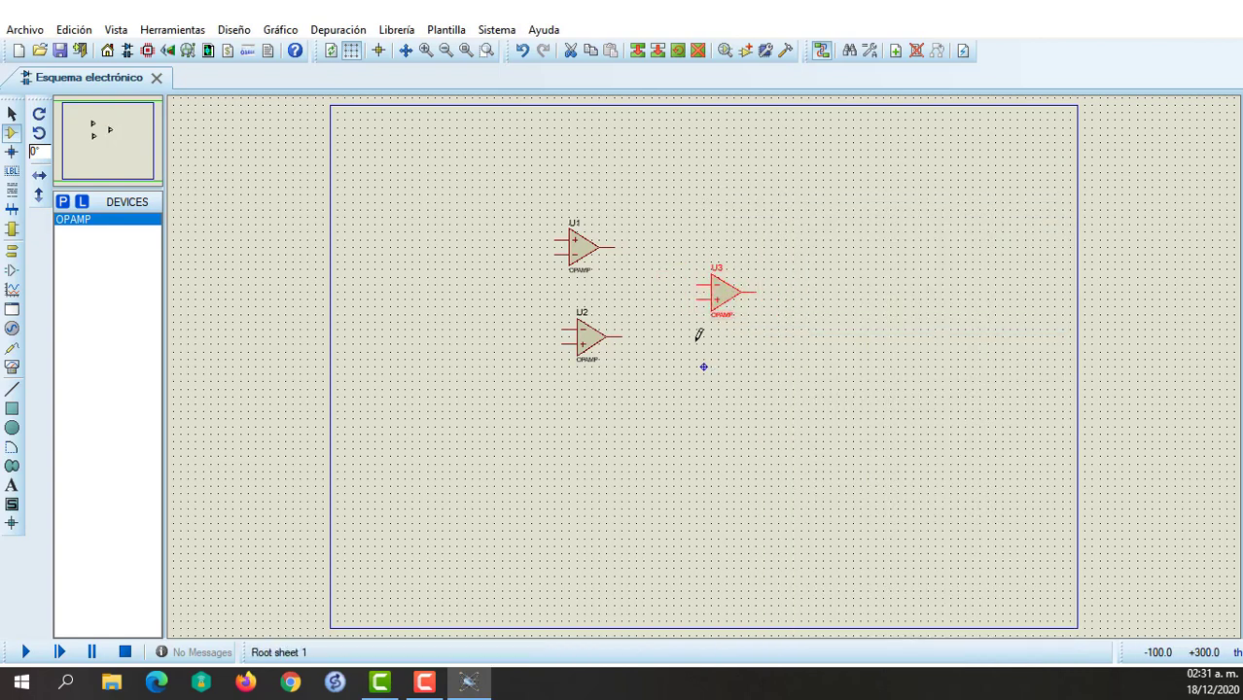
{"action": "left_click_drag", "start_coordinate": [591, 354], "coordinate": [599, 379]}
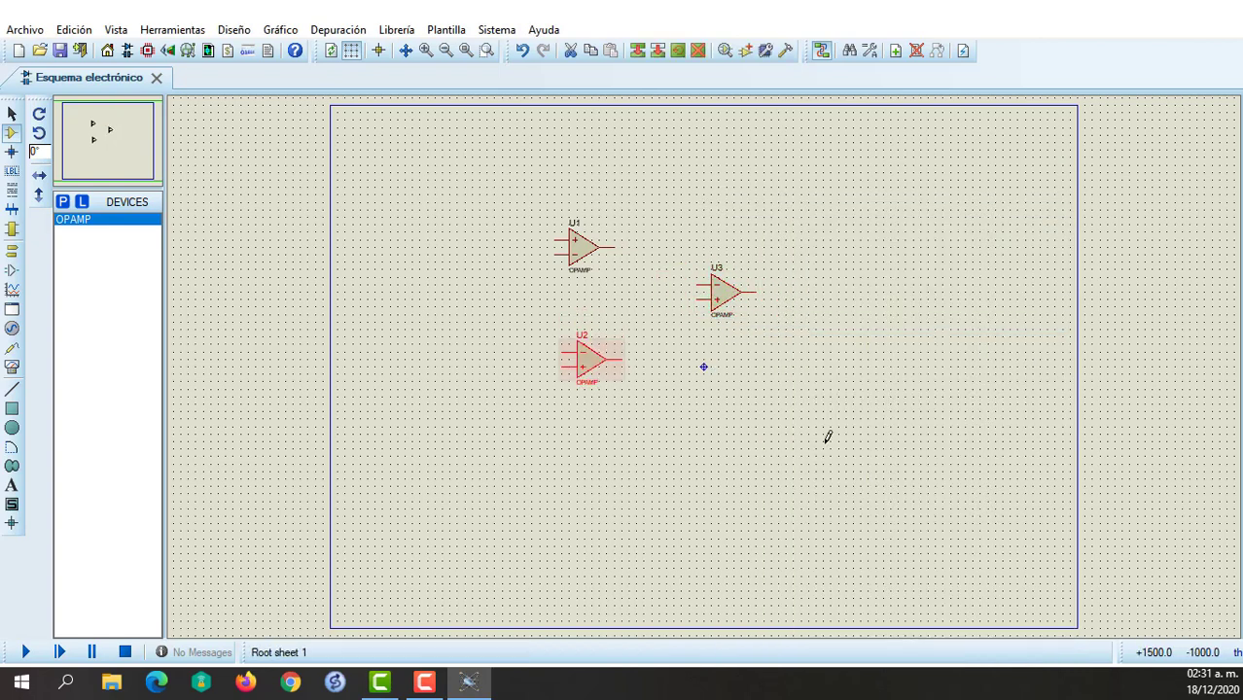
{"action": "left_click", "coordinate": [827, 436]}
Pick the generic RES device and place two horizontal resistors between op-amps U1 and U2.
{"action": "left_click", "coordinate": [63, 201]}
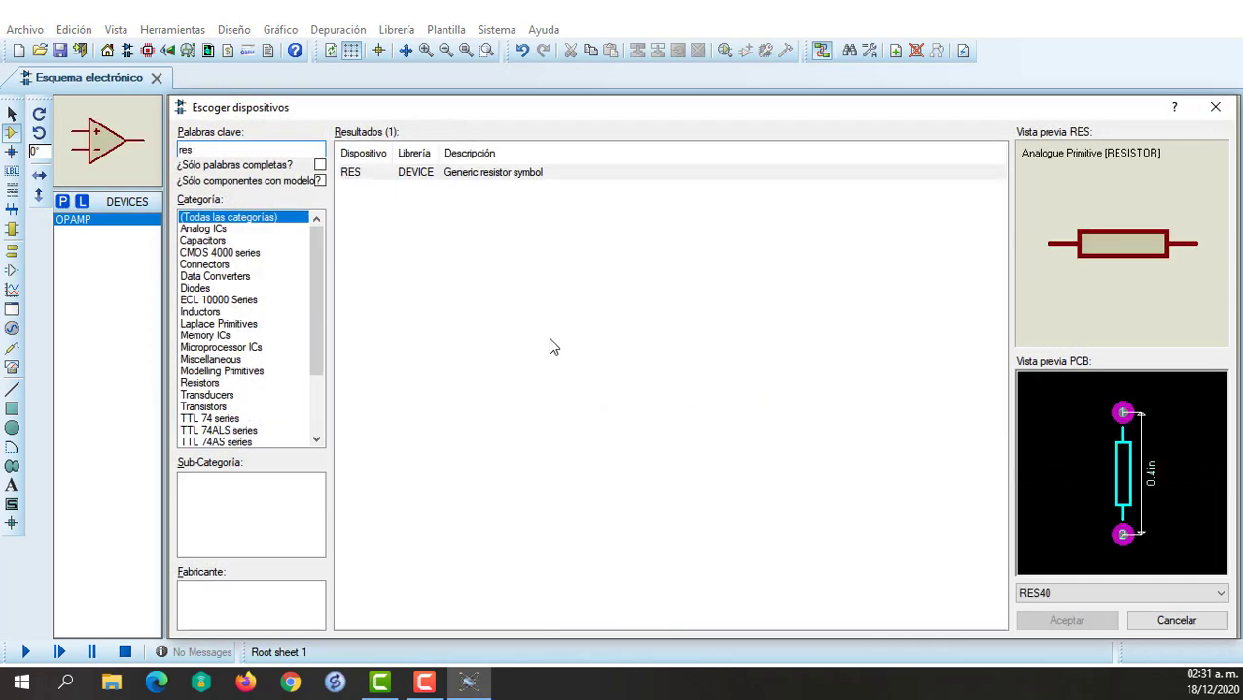
{"action": "left_click", "coordinate": [1067, 621]}
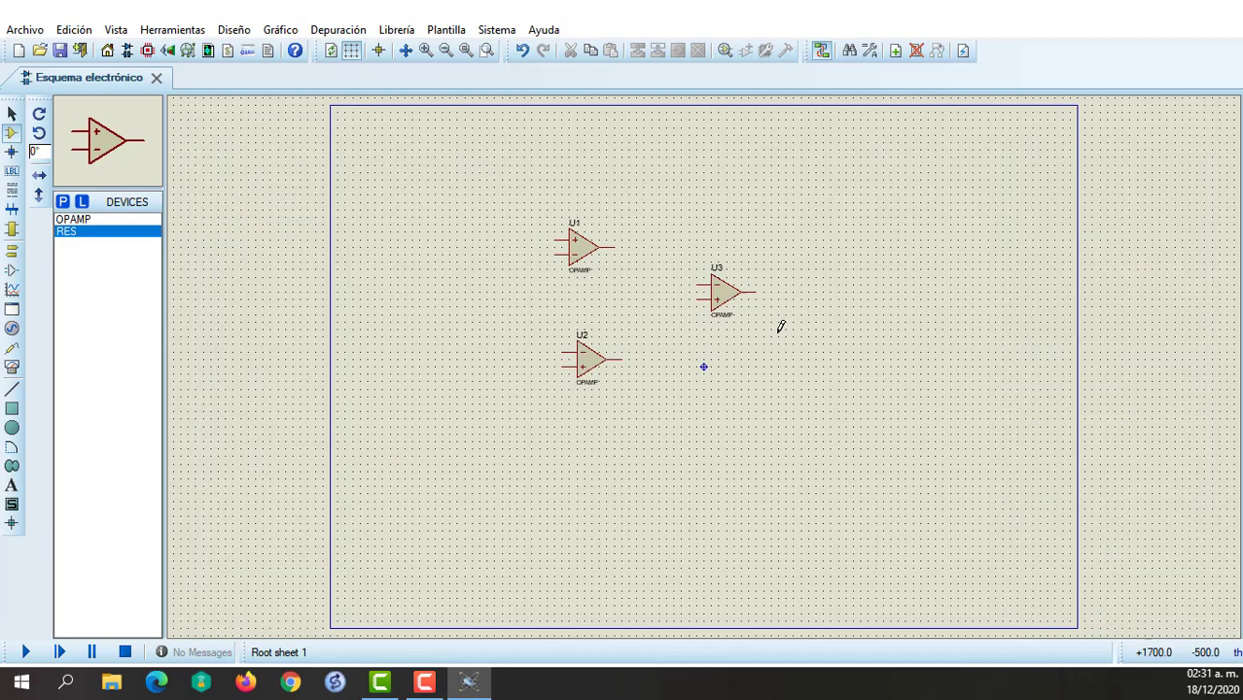
{"action": "left_click", "coordinate": [591, 295]}
{"action": "left_click", "coordinate": [583, 291]}
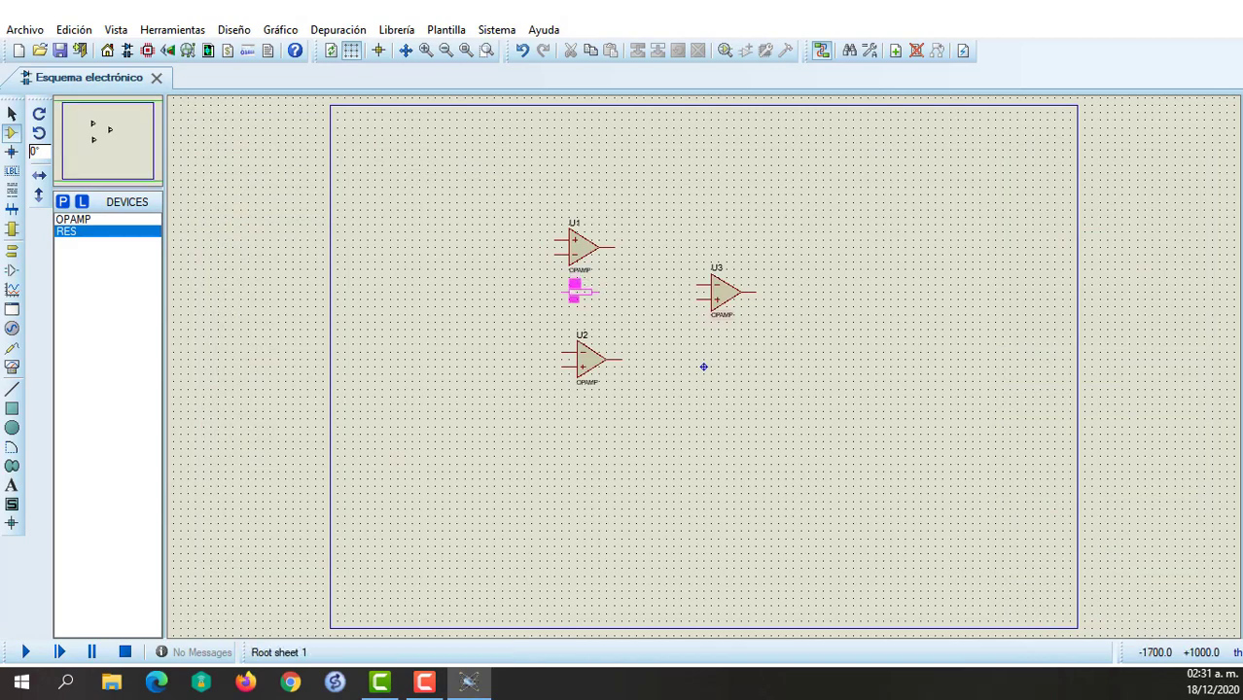
{"action": "left_click", "coordinate": [581, 319]}
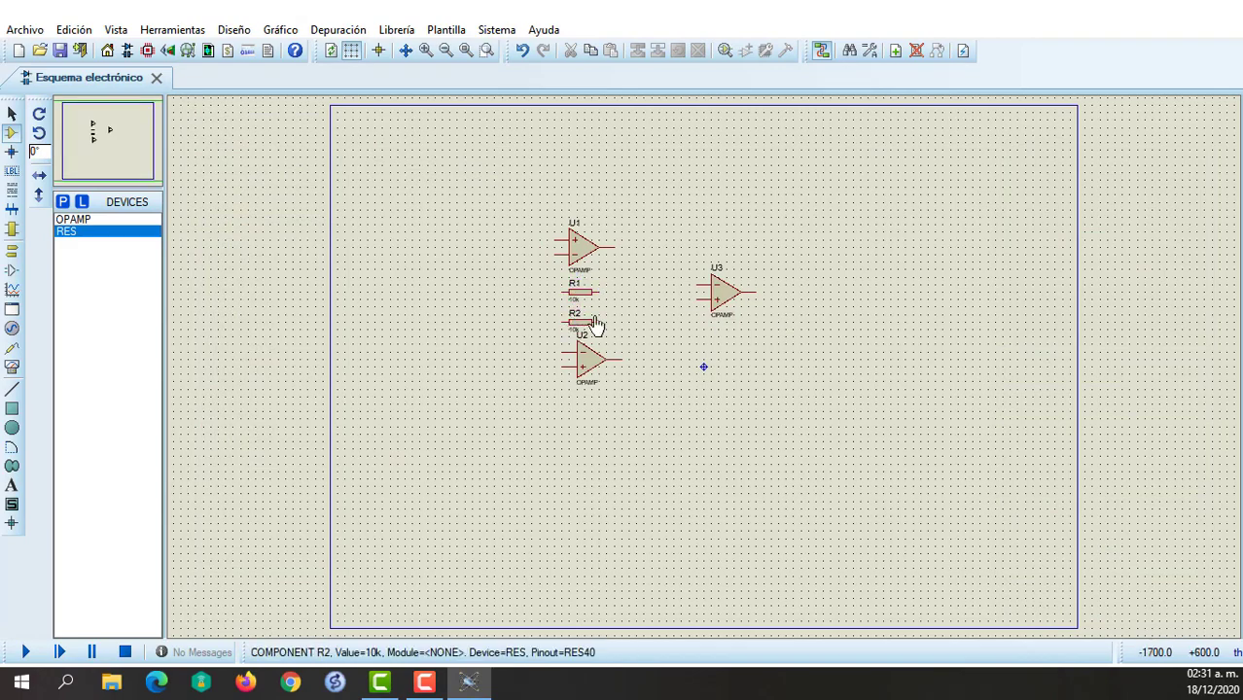
Place resistors R3 and R4 ahead of U3's inputs, R5 below U3 rotated clockwise to vertical, and R6 above U3.
{"action": "left_click", "coordinate": [649, 249]}
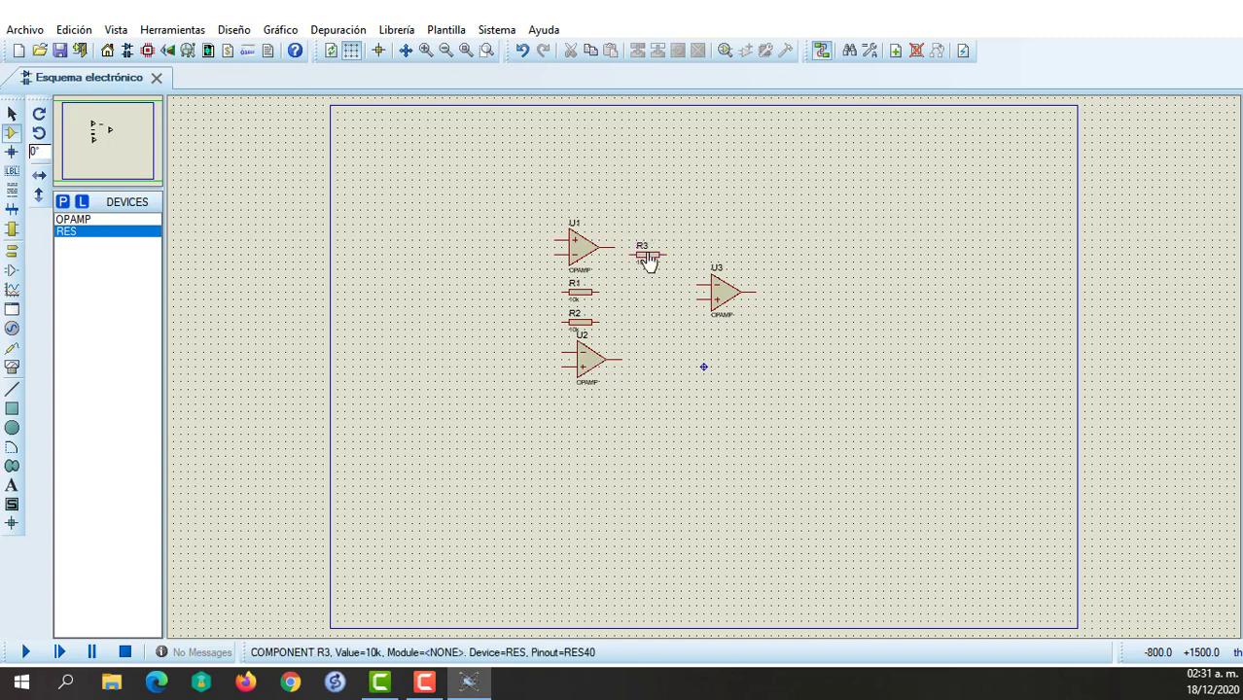
{"action": "left_click", "coordinate": [651, 322]}
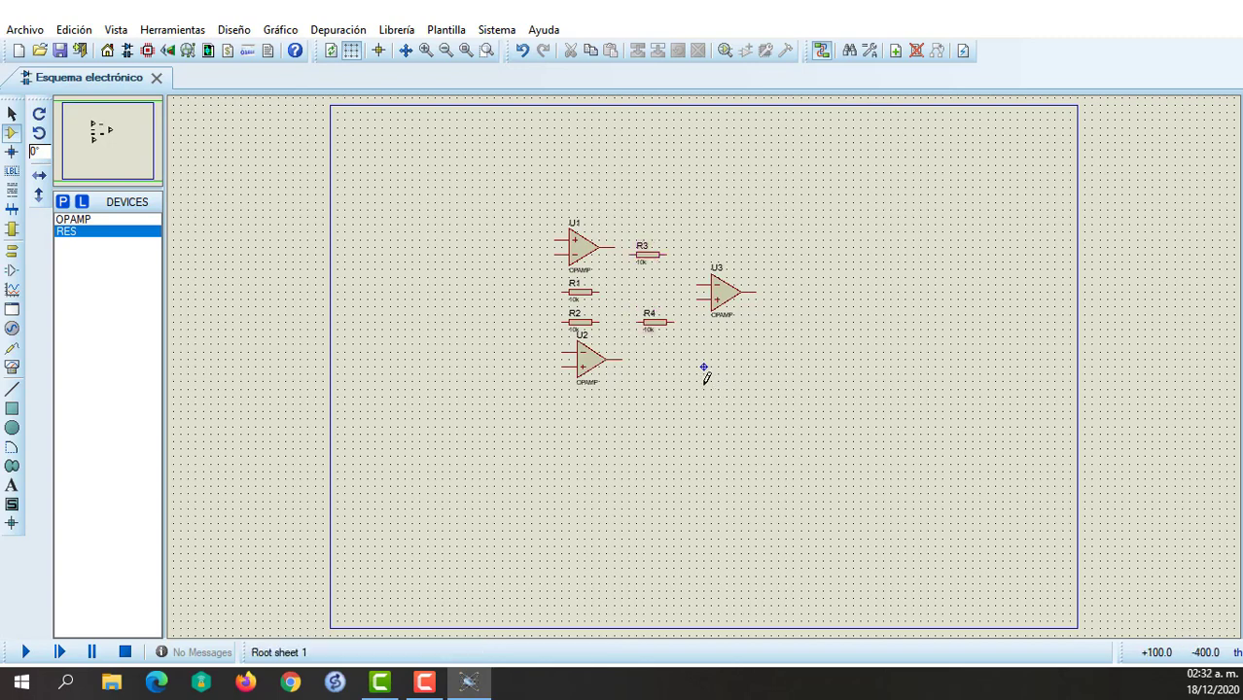
{"action": "left_click", "coordinate": [684, 375]}
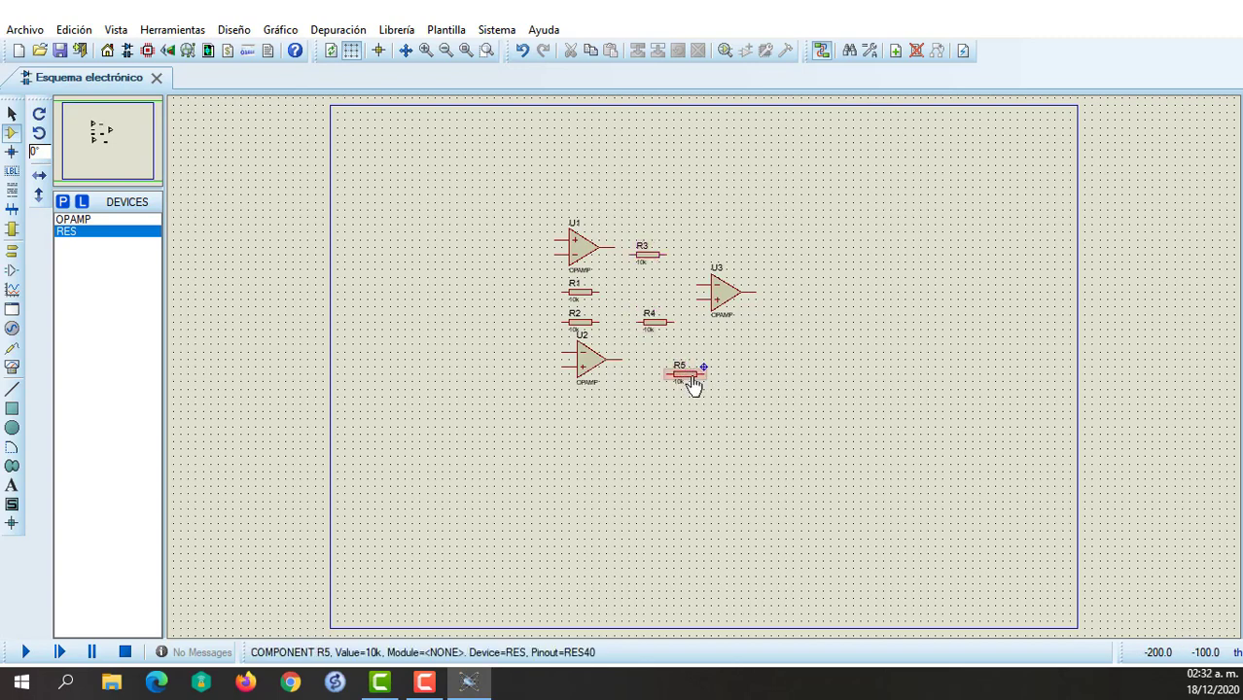
{"action": "right_click", "coordinate": [704, 378]}
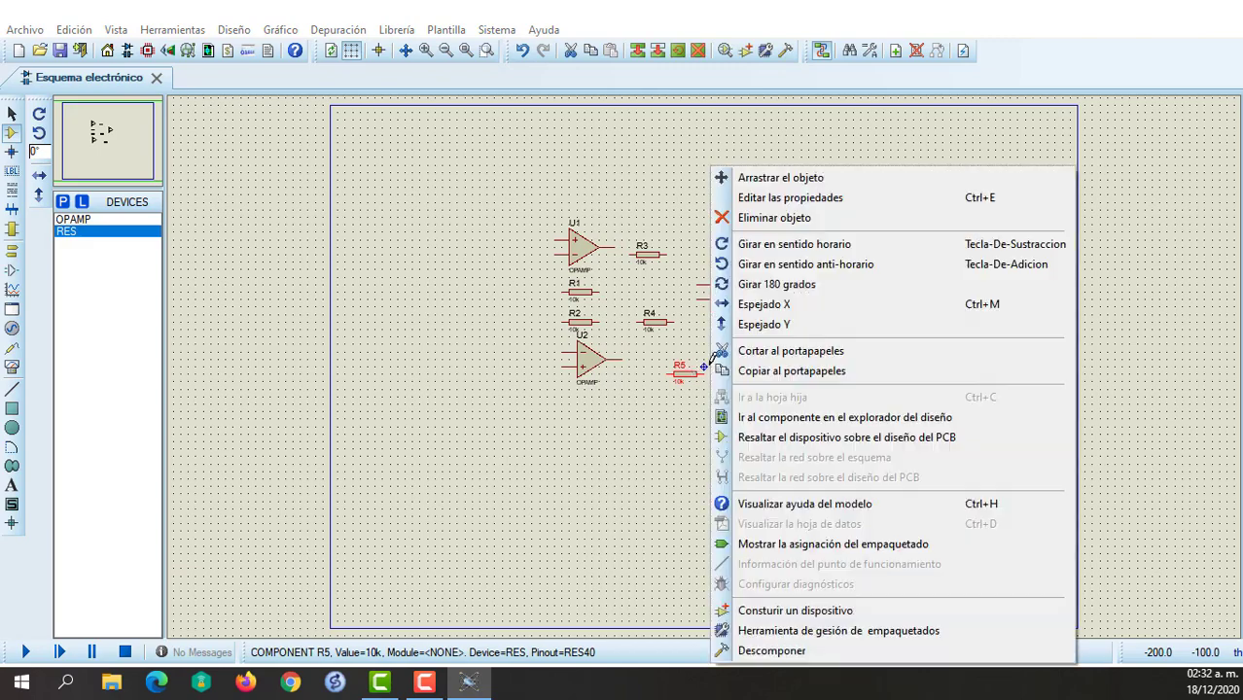
{"action": "left_click", "coordinate": [778, 245]}
{"action": "left_click", "coordinate": [716, 234]}
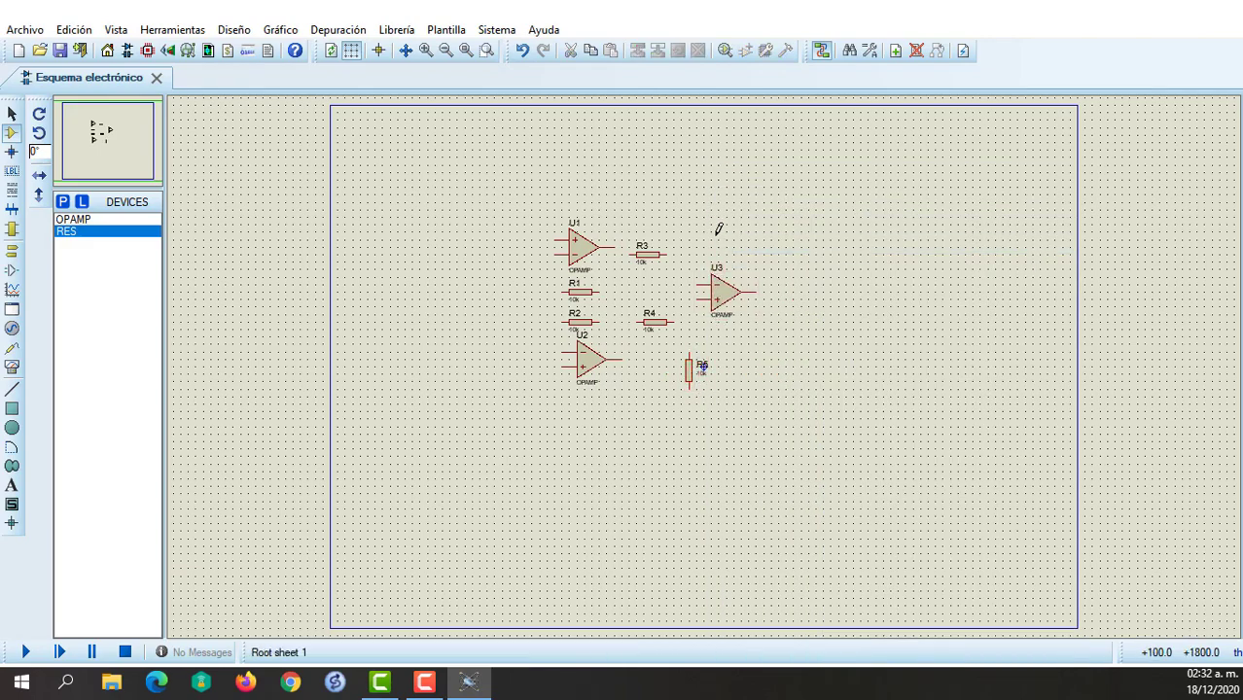
{"action": "left_click", "coordinate": [721, 231]}
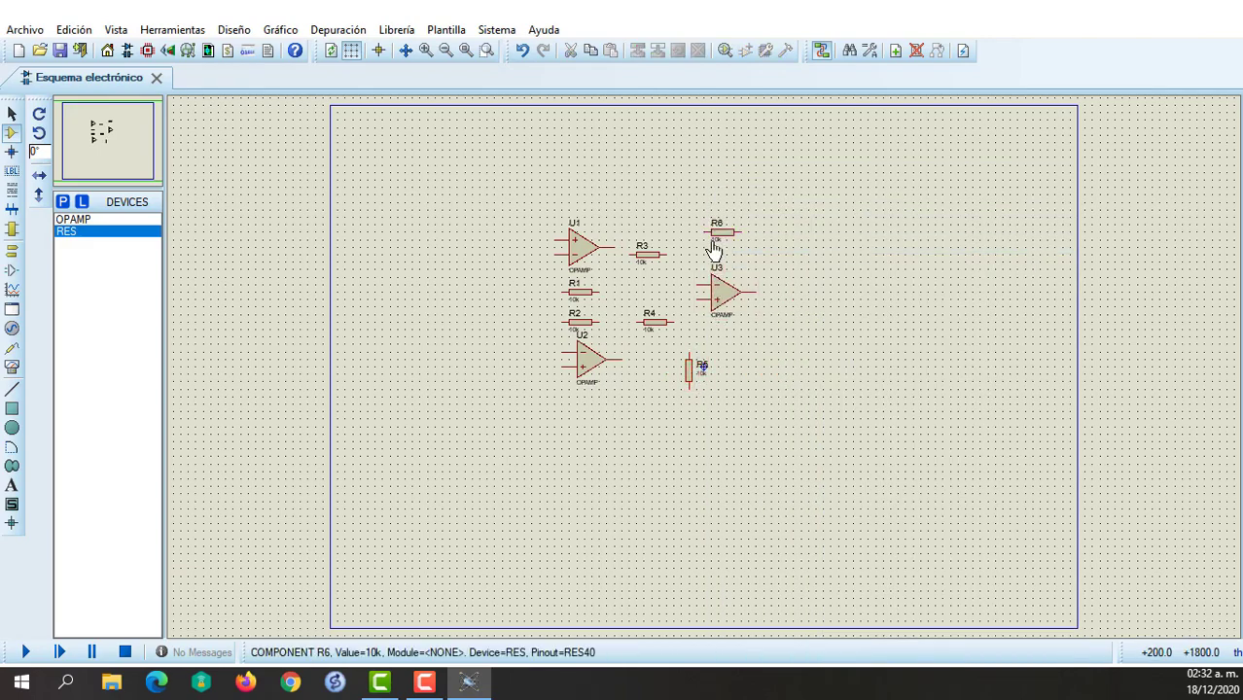
Wire R1 and R2 as feedback resistors between the inverting input and output of U1 and U2 respectively.
{"action": "left_click", "coordinate": [564, 291]}
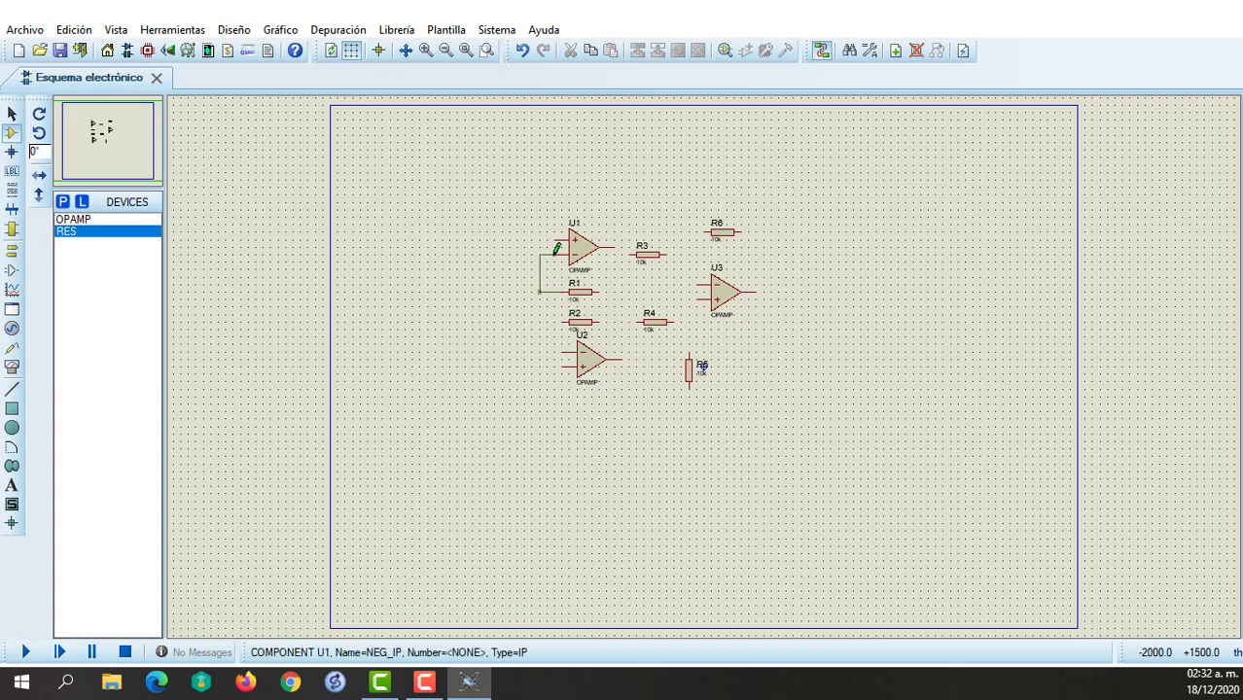
{"action": "left_click", "coordinate": [555, 254]}
{"action": "left_click", "coordinate": [563, 351]}
{"action": "left_click", "coordinate": [599, 321]}
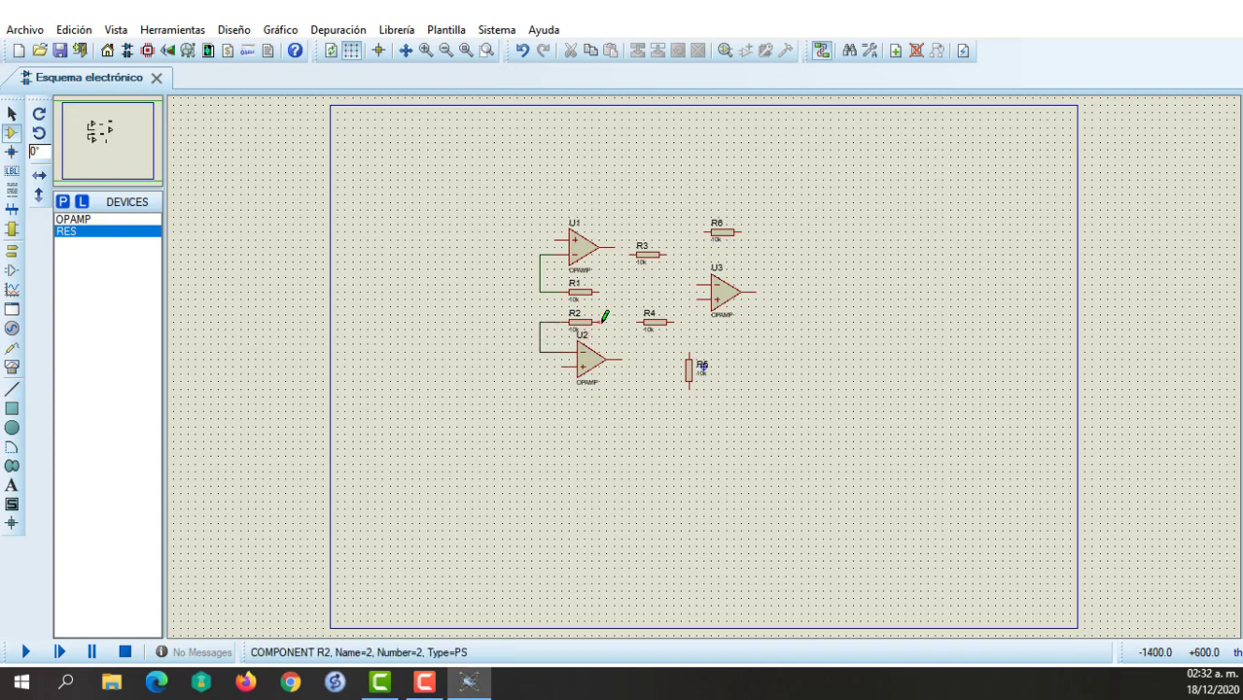
{"action": "left_click", "coordinate": [637, 322]}
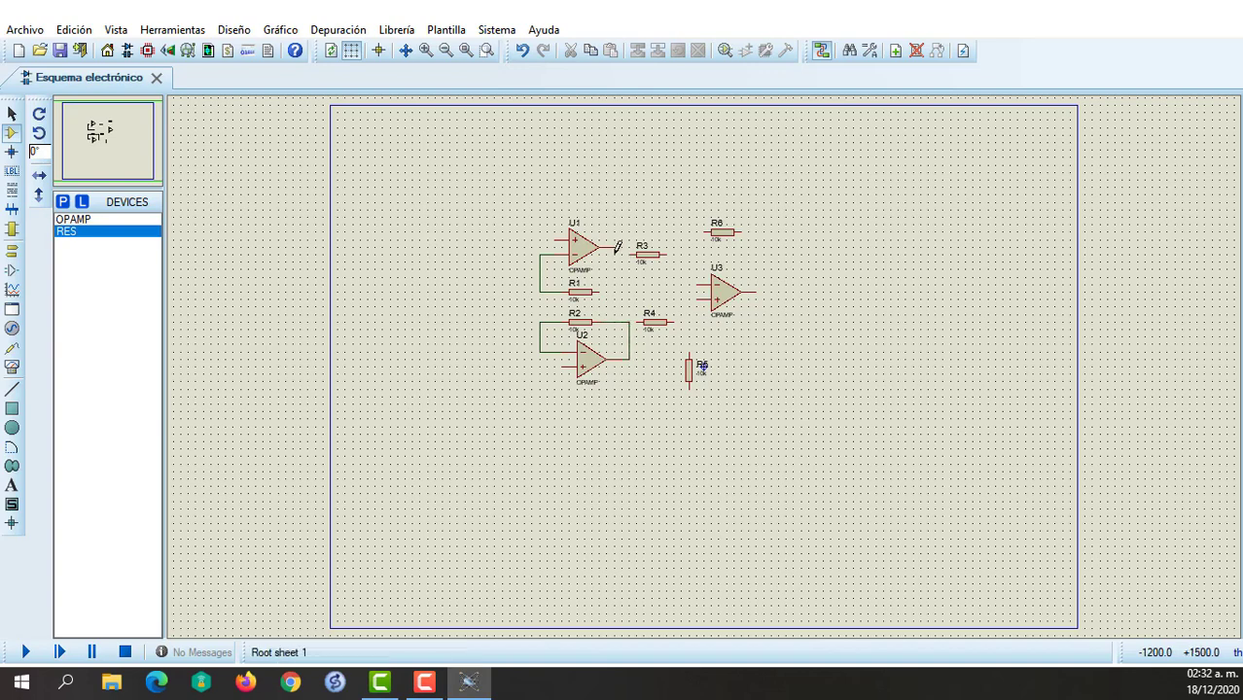
{"action": "left_click", "coordinate": [603, 290]}
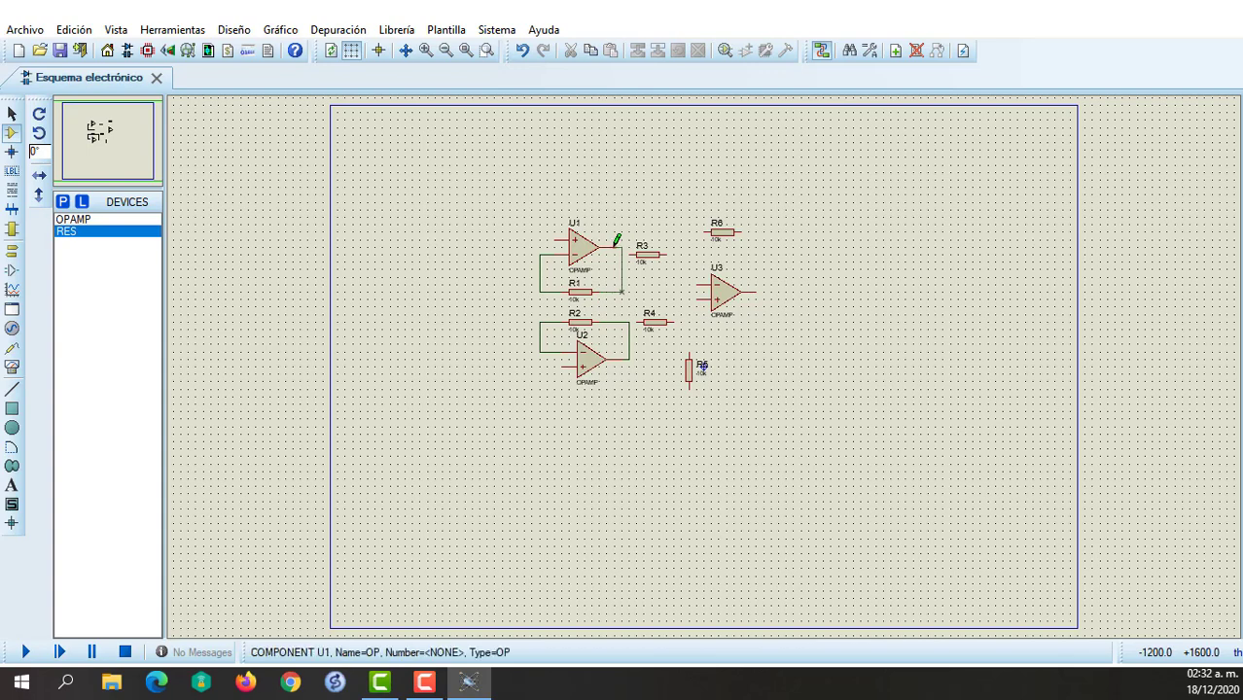
Wire R3 from U1's output to U3's inverting input and R4 from U2's output to U3's non-inverting input.
{"action": "left_click", "coordinate": [632, 254]}
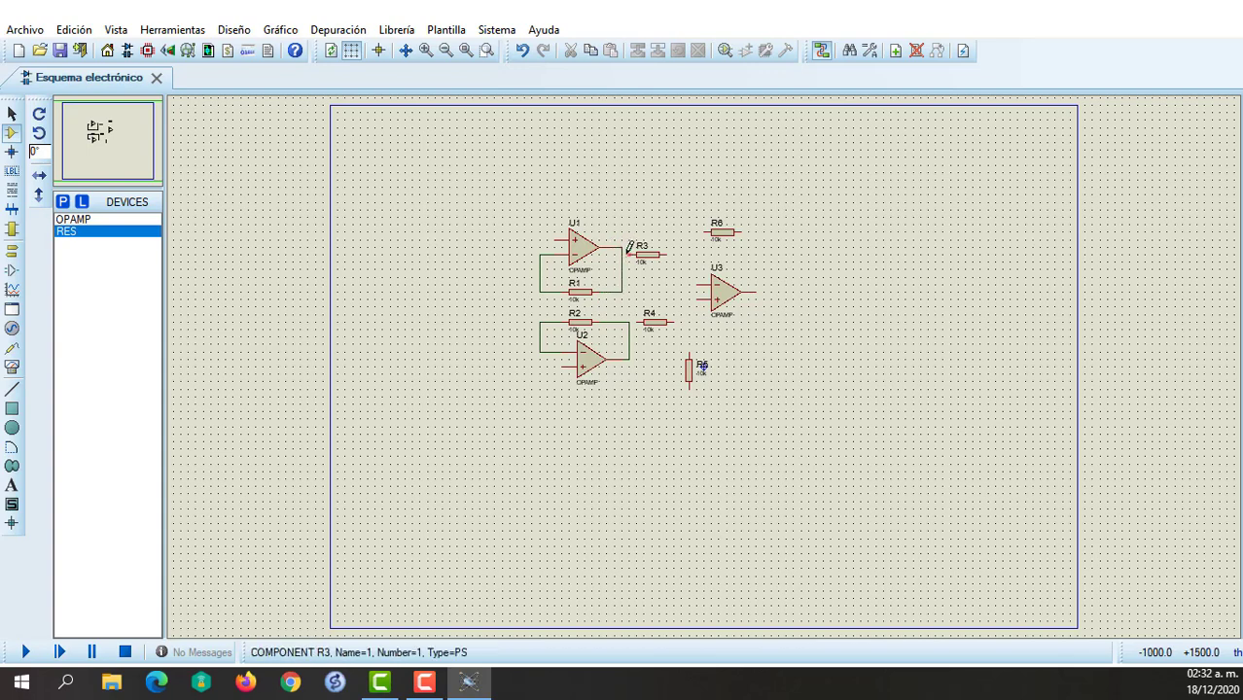
{"action": "left_click", "coordinate": [622, 254]}
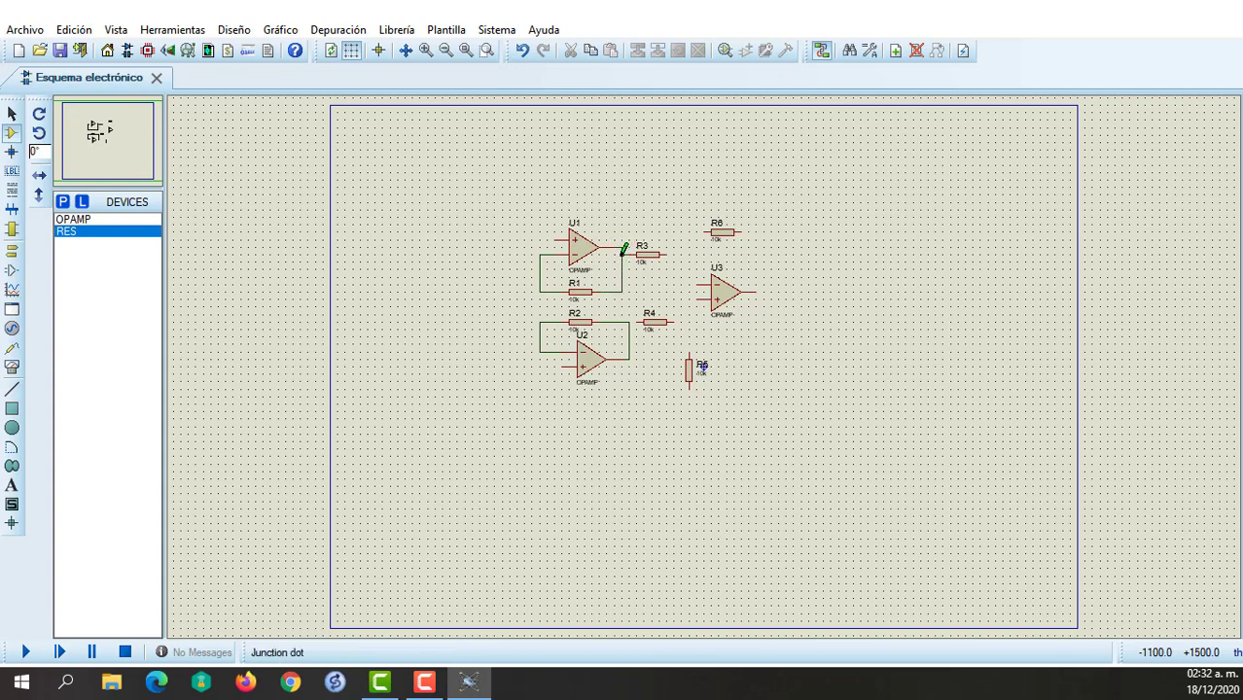
{"action": "left_click", "coordinate": [637, 321]}
{"action": "left_click", "coordinate": [629, 322]}
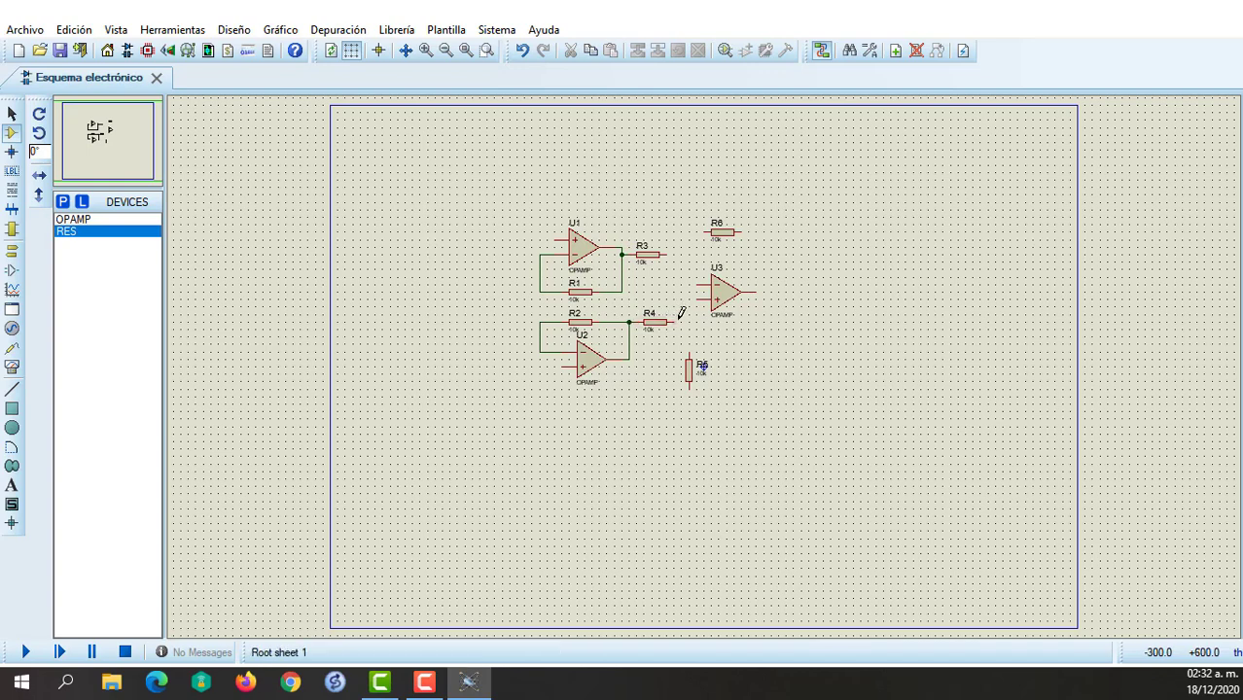
{"action": "left_click", "coordinate": [675, 321]}
{"action": "left_click", "coordinate": [696, 300]}
{"action": "left_click", "coordinate": [696, 285]}
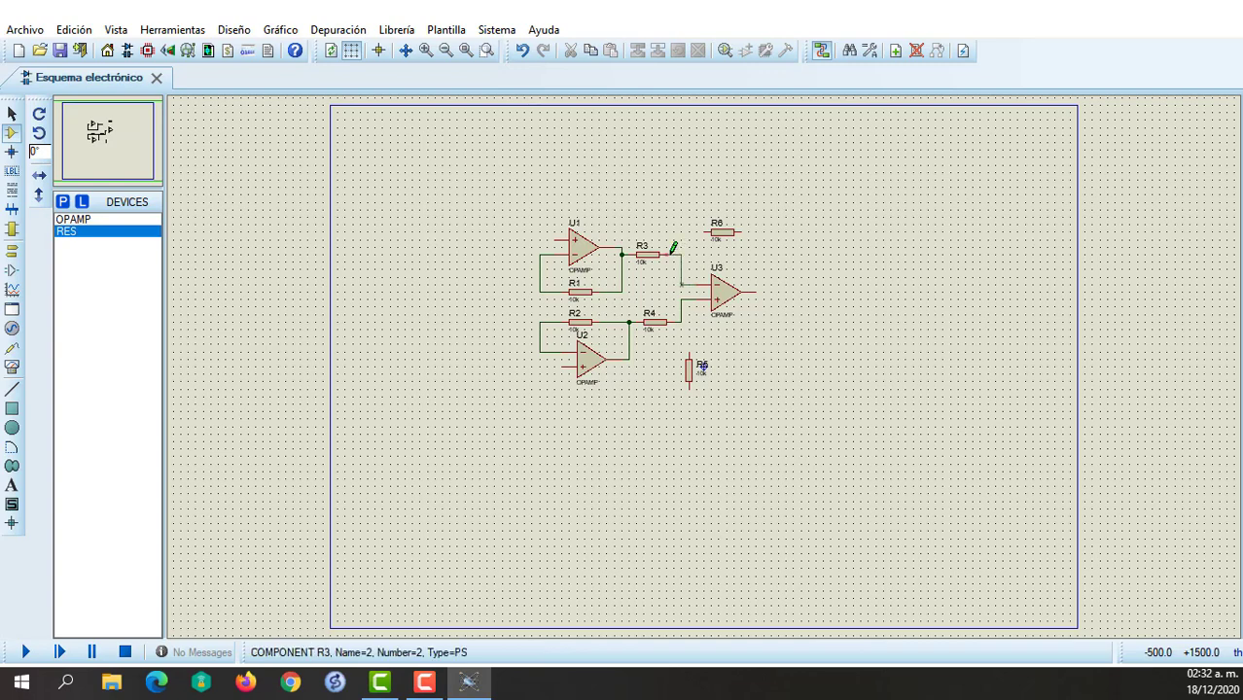
{"action": "left_click", "coordinate": [663, 254]}
Wire R6 as feedback from U3's output to its inverting input, and connect R5's upper end to U3's non-inverting input.
{"action": "left_click", "coordinate": [708, 232]}
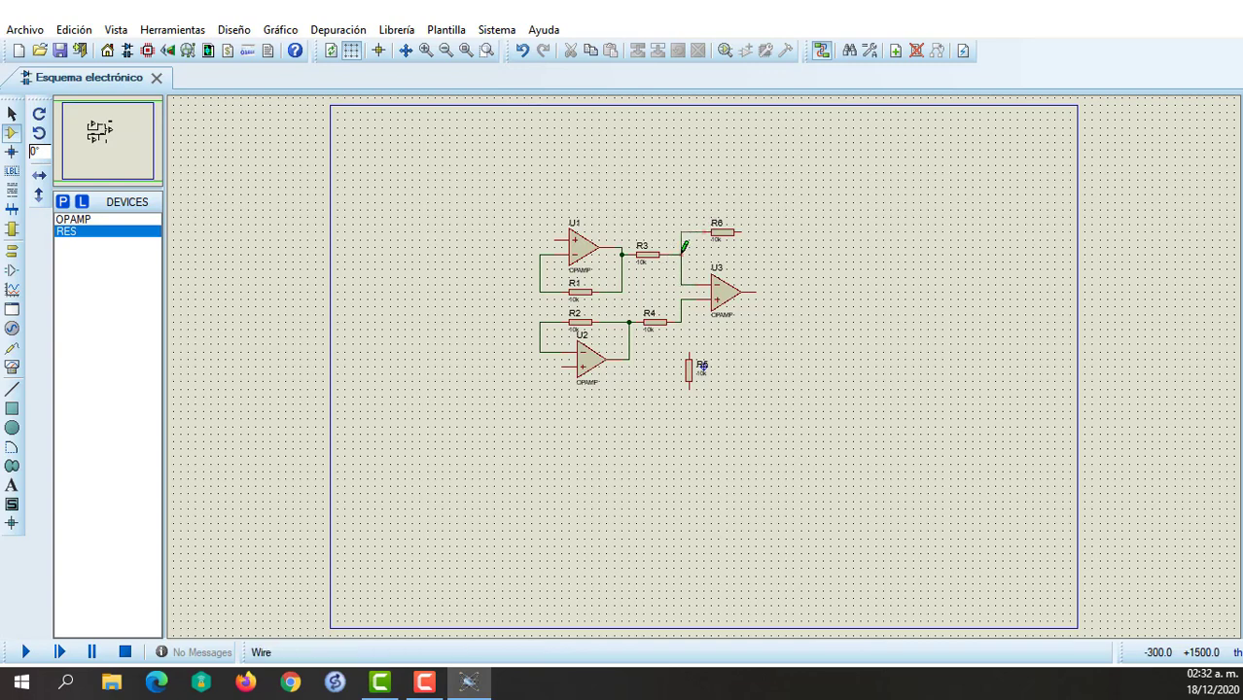
{"action": "left_click", "coordinate": [681, 254]}
{"action": "left_click", "coordinate": [741, 232]}
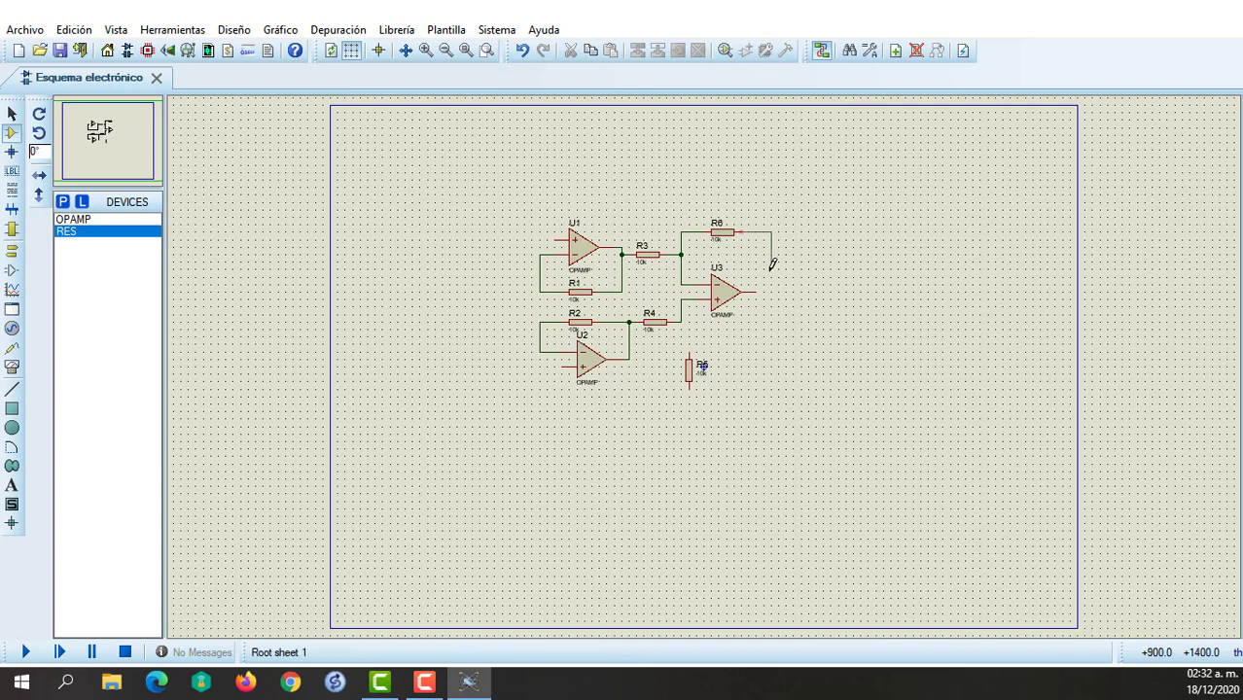
{"action": "left_click", "coordinate": [758, 290]}
{"action": "left_click", "coordinate": [690, 354]}
{"action": "left_click", "coordinate": [691, 299]}
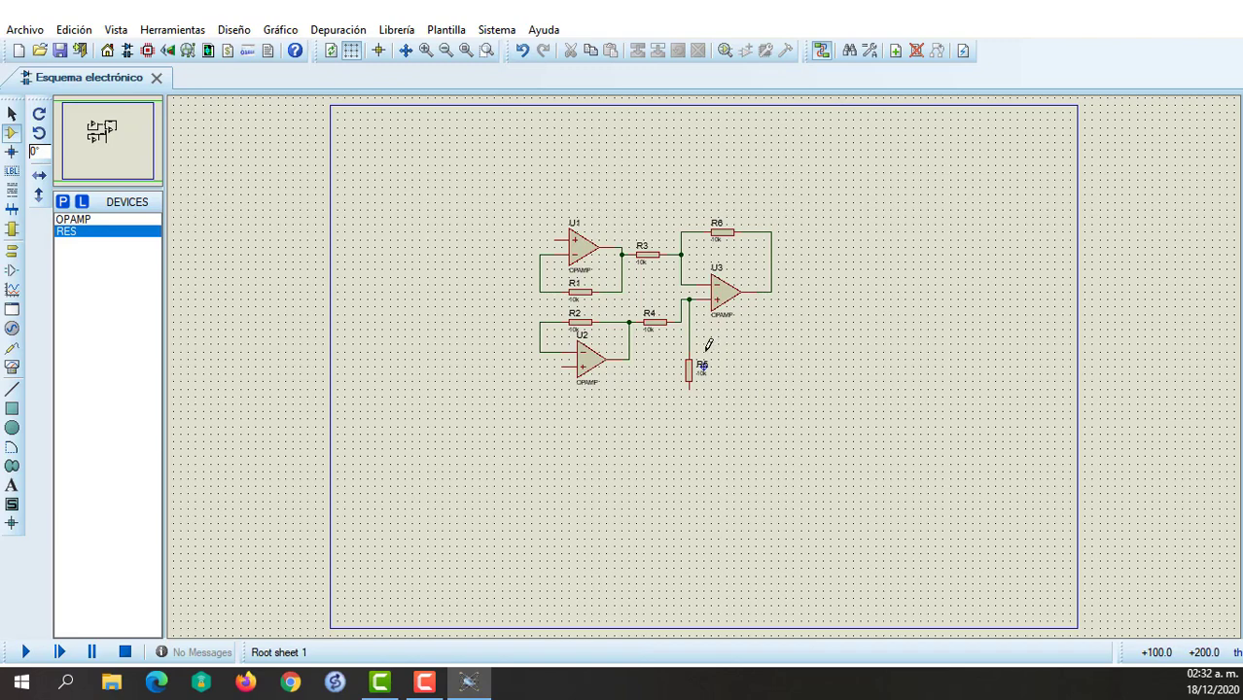
Set the resistance of feedback resistors R1 and R2 to 25k each.
{"action": "double_click", "coordinate": [578, 307]}
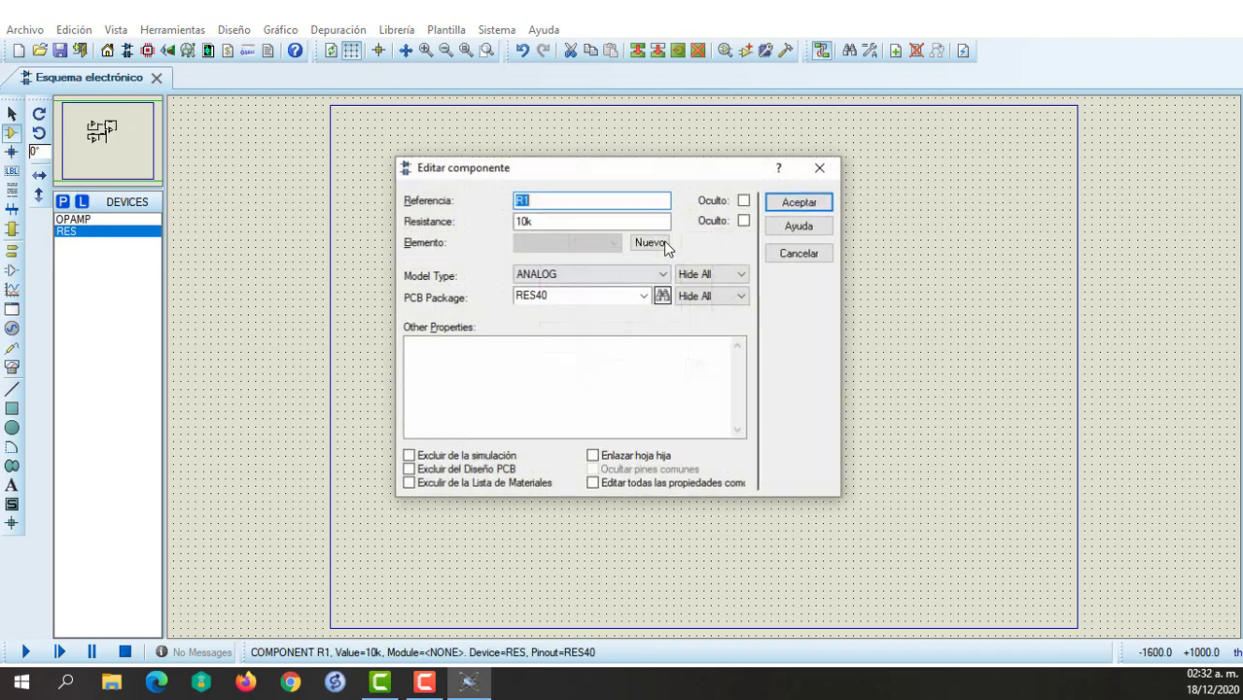
{"action": "left_click", "coordinate": [521, 221]}
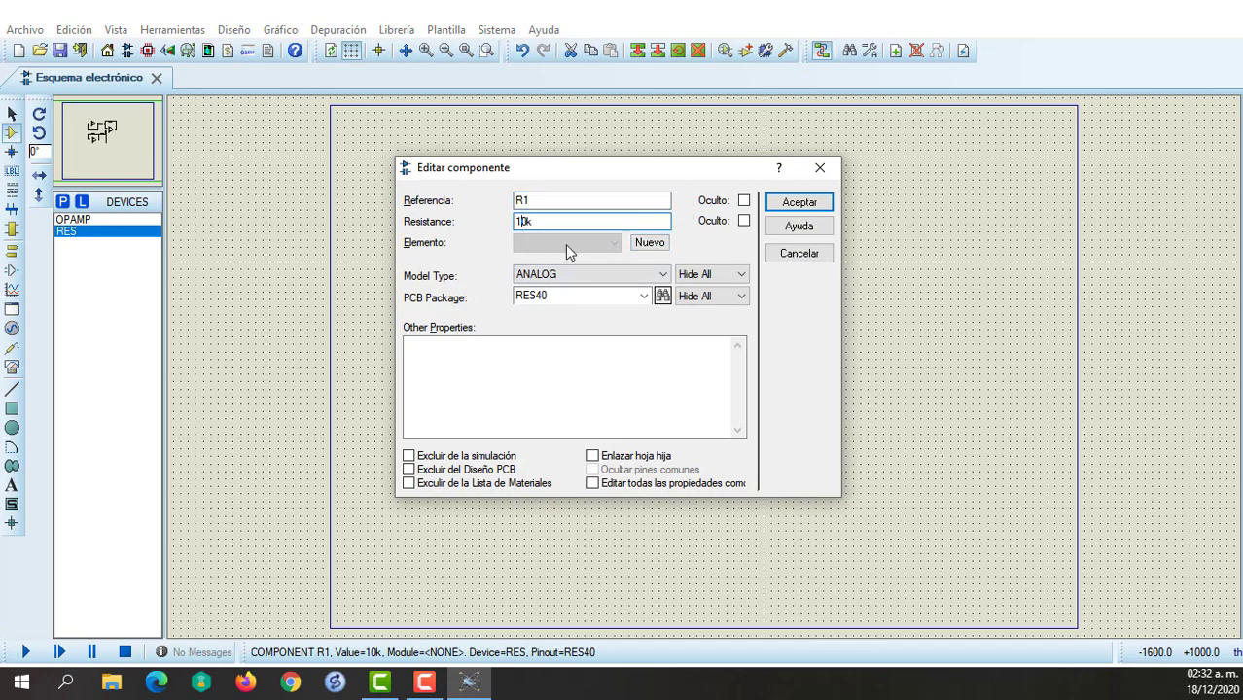
{"action": "key", "text": "Delete"}
{"action": "key", "text": "BackSpace"}
{"action": "type", "text": "25k"}
{"action": "key", "text": "Return"}
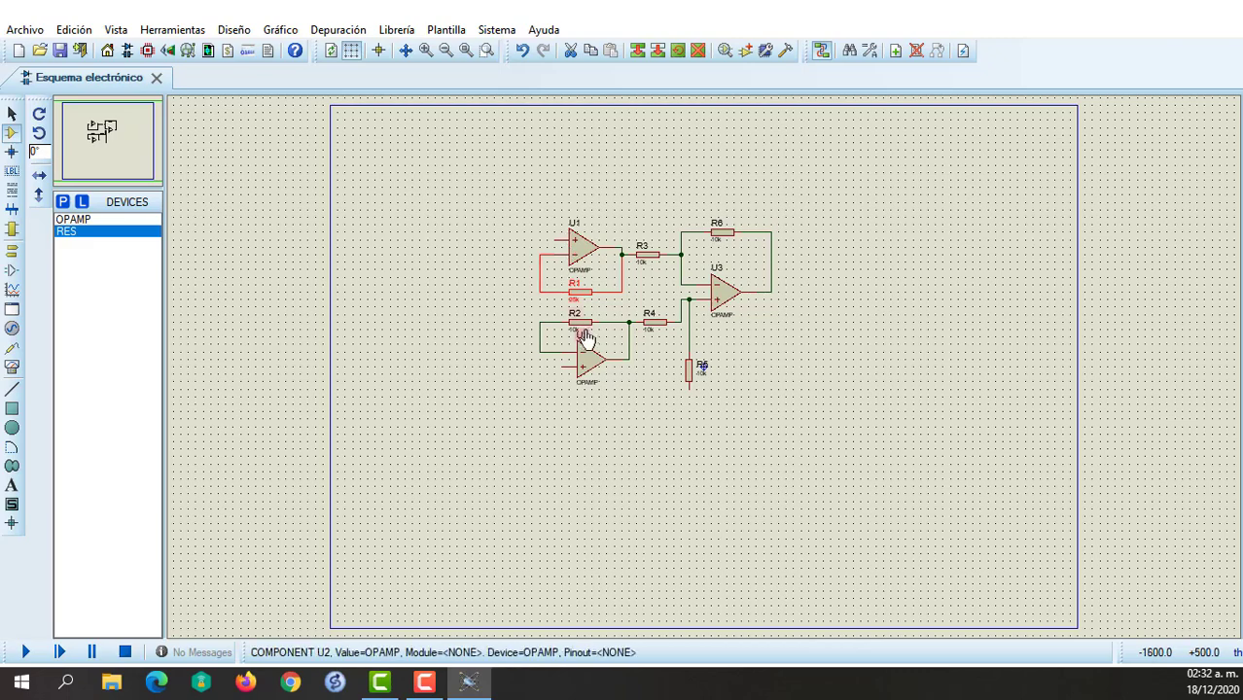
{"action": "double_click", "coordinate": [586, 333]}
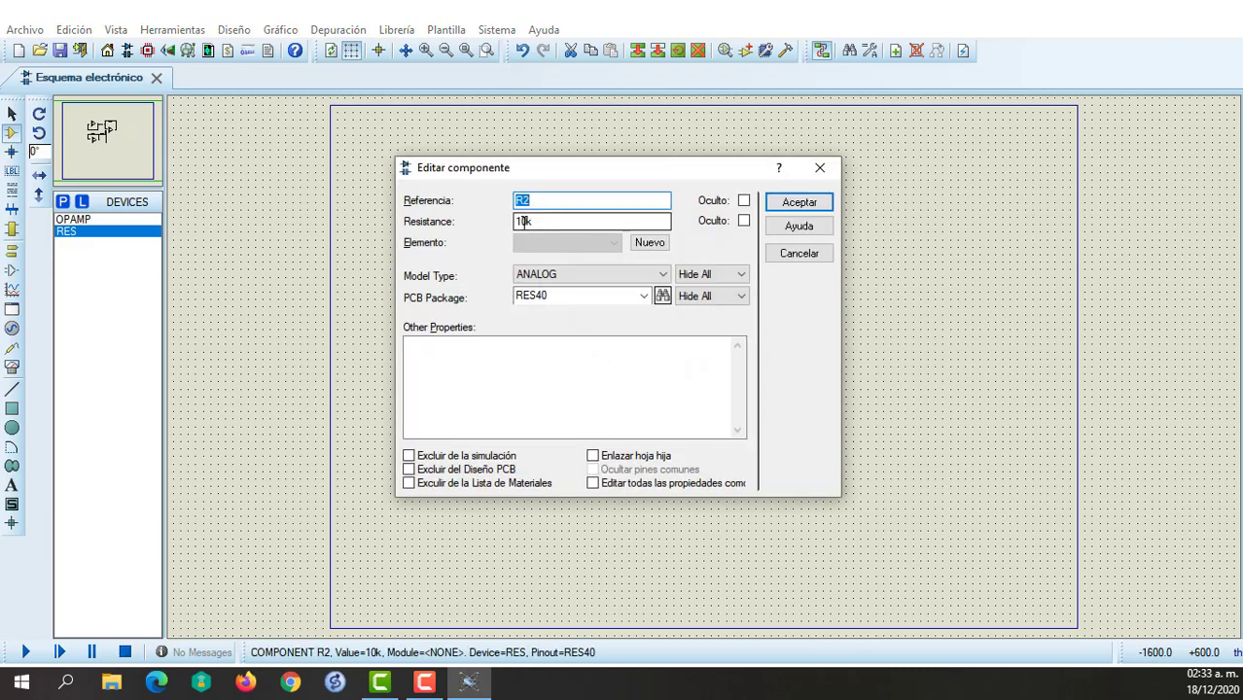
{"action": "left_click", "coordinate": [524, 222]}
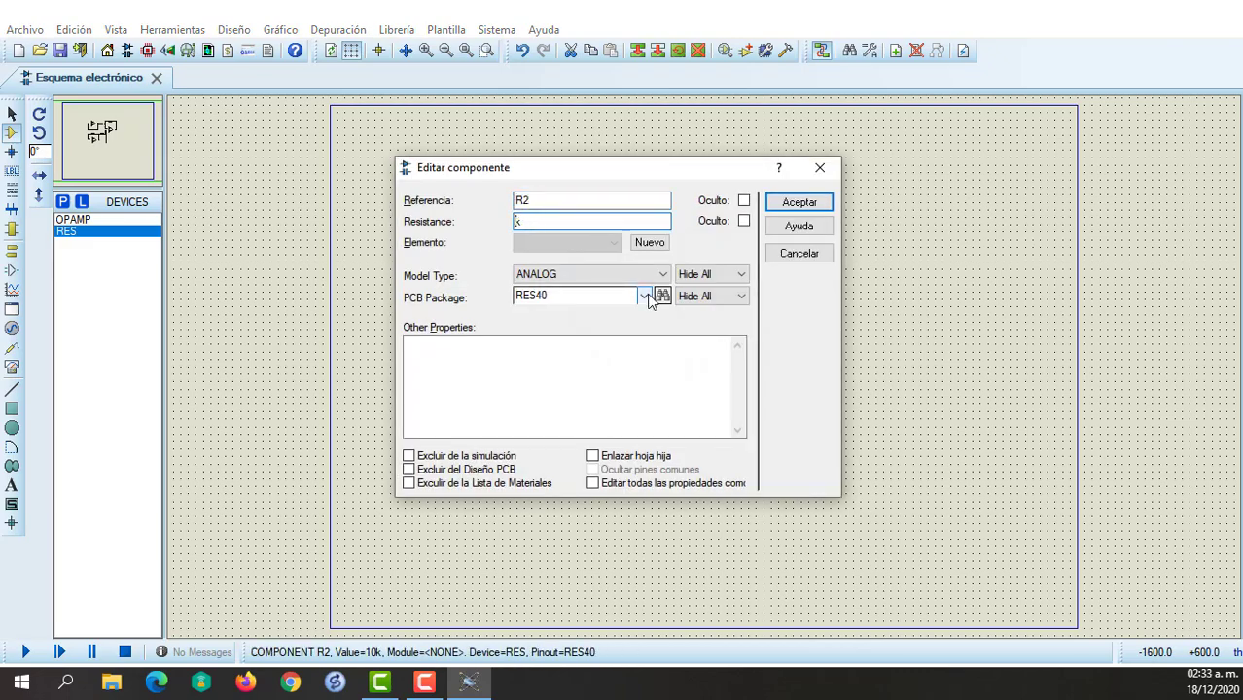
{"action": "type", "text": "25"}
{"action": "key", "text": "Return"}
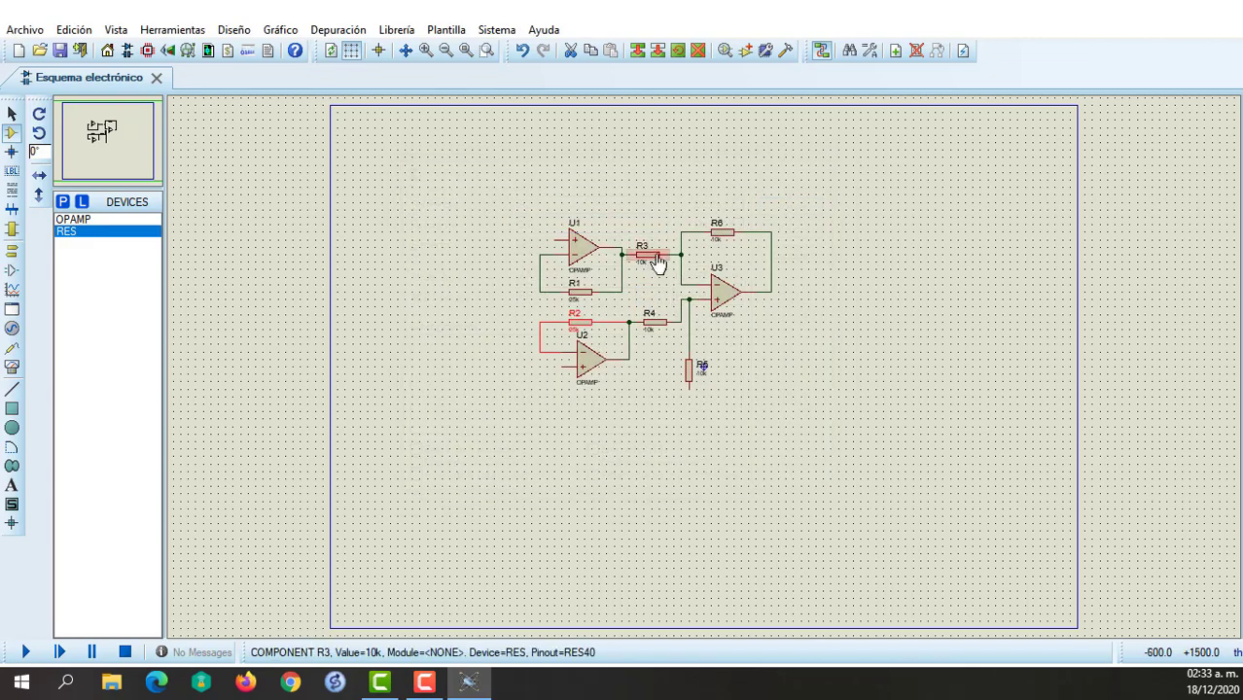
Set the resistance of R3 and R4, the resistors feeding U3's inputs, to 40k each.
{"action": "double_click", "coordinate": [649, 260]}
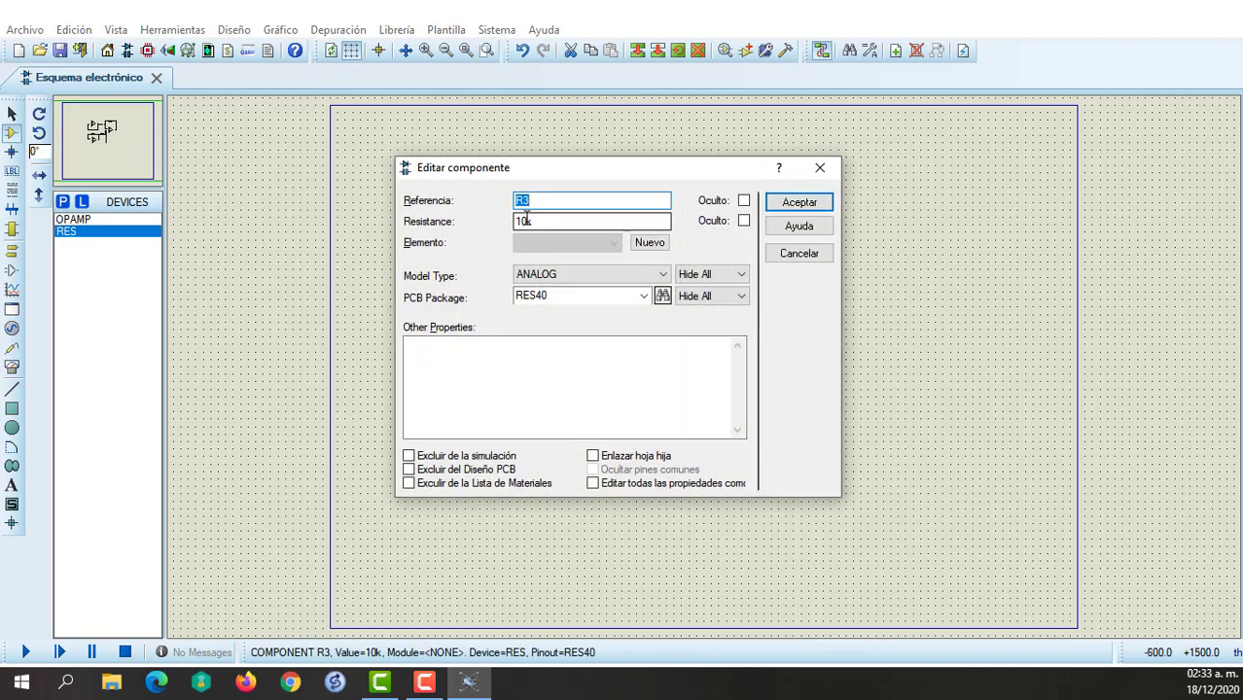
{"action": "left_click", "coordinate": [525, 221]}
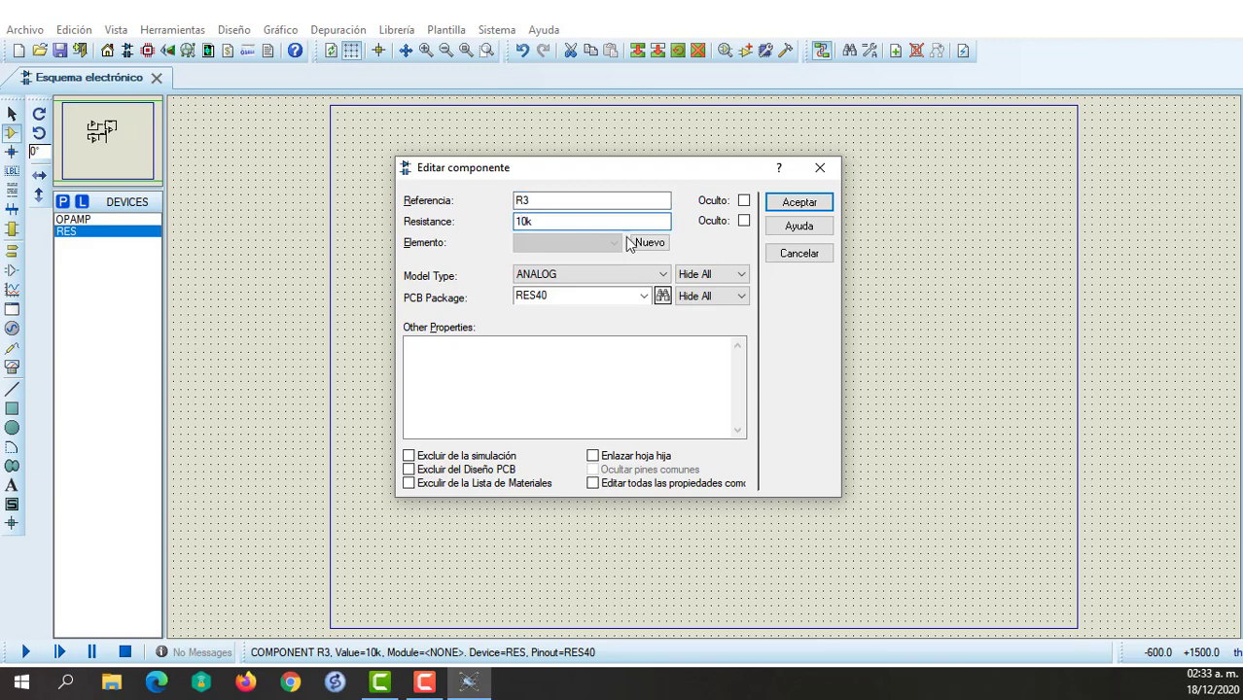
{"action": "key", "text": "Return"}
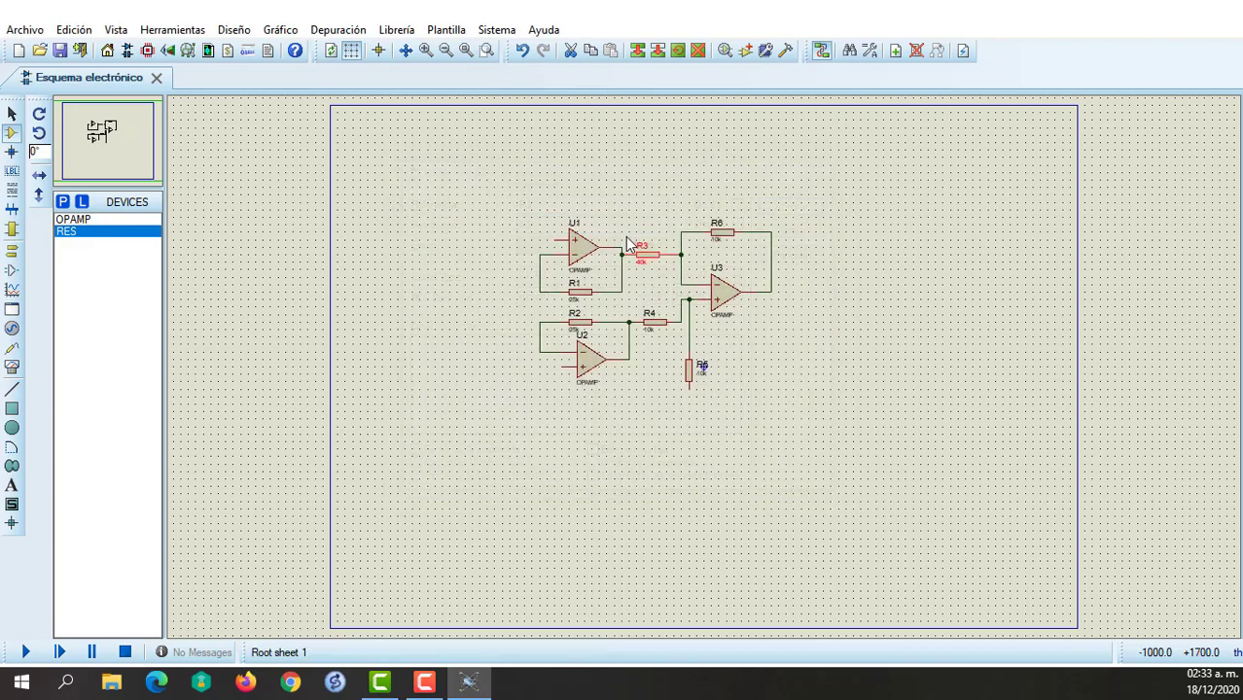
{"action": "double_click", "coordinate": [651, 322]}
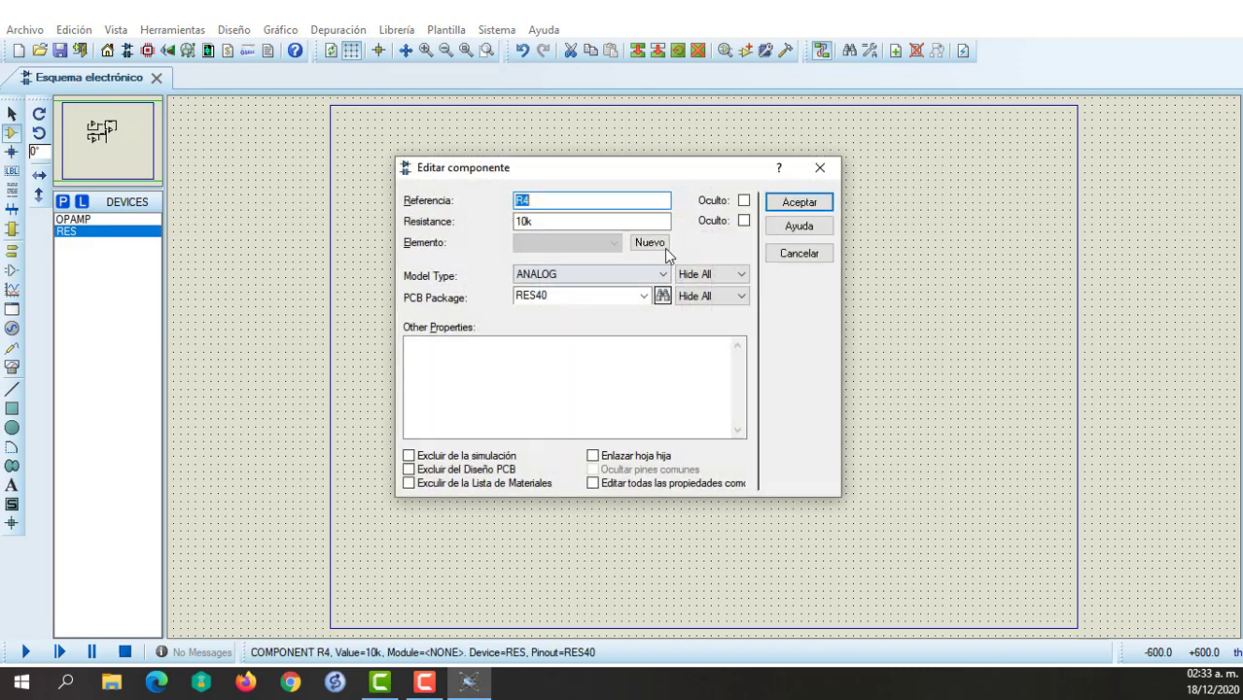
{"action": "left_click", "coordinate": [522, 221]}
{"action": "key", "text": "BackSpace"}
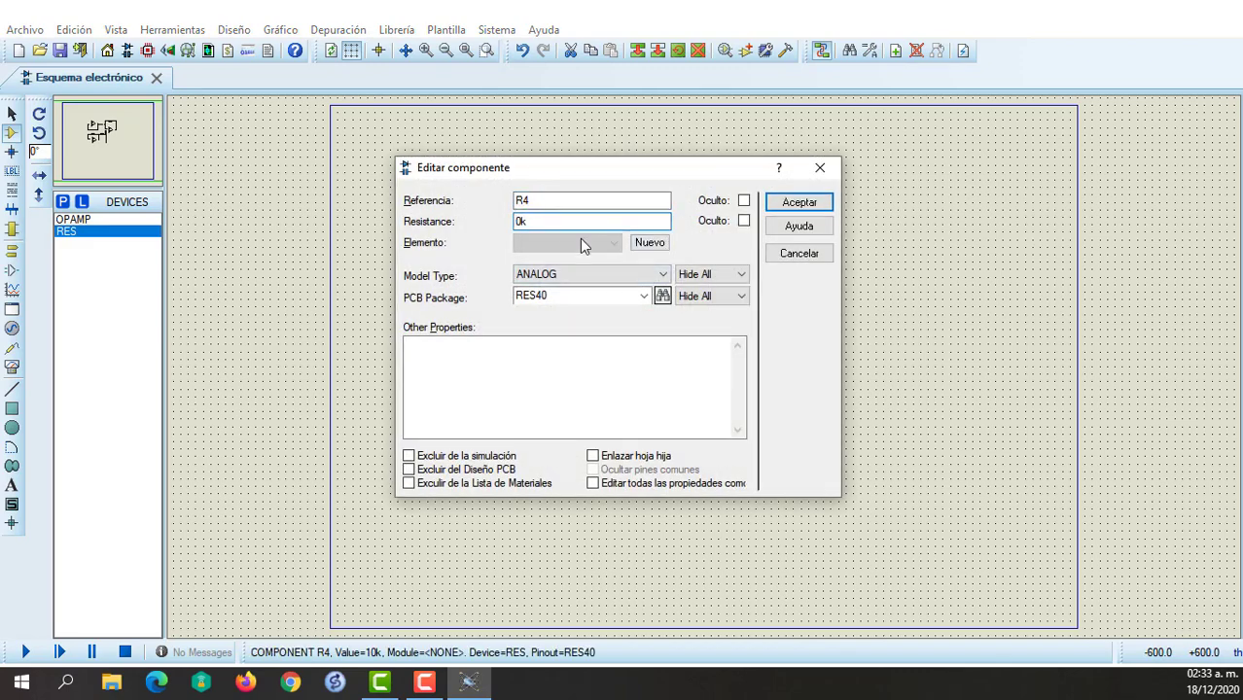
{"action": "type", "text": "4"}
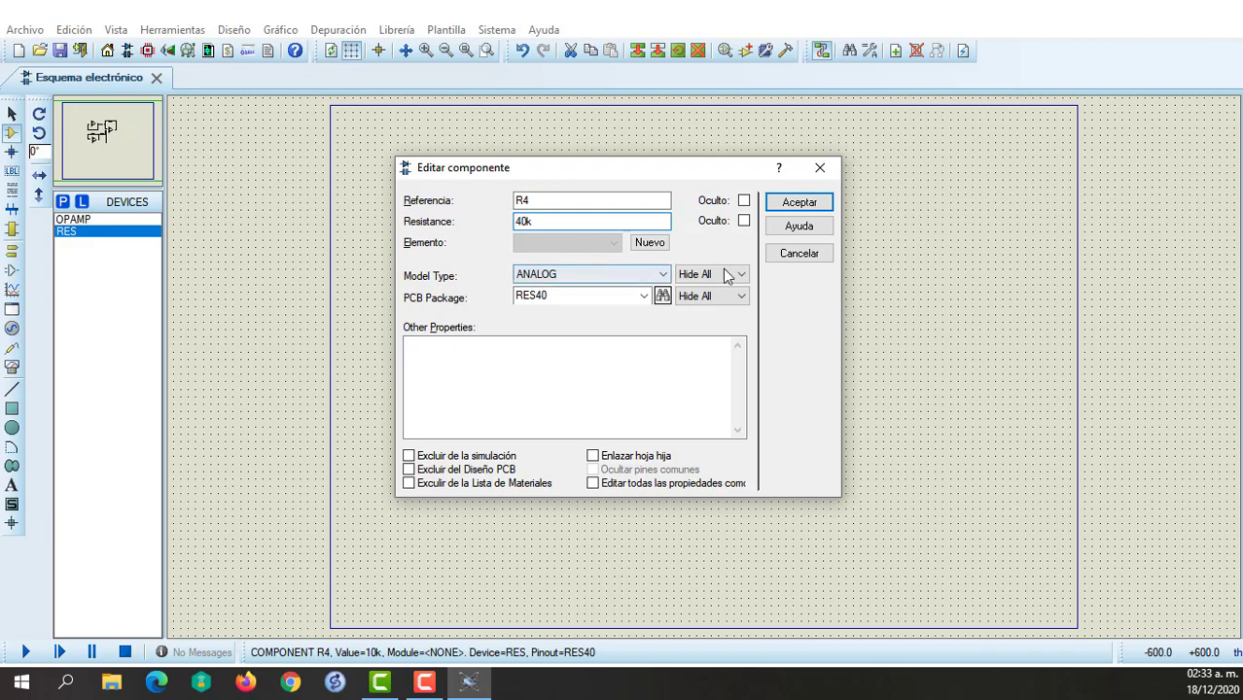
{"action": "left_click", "coordinate": [798, 202]}
Set the resistance of R5 below U3 and feedback resistor R6 above it to 40k each.
{"action": "double_click", "coordinate": [691, 374]}
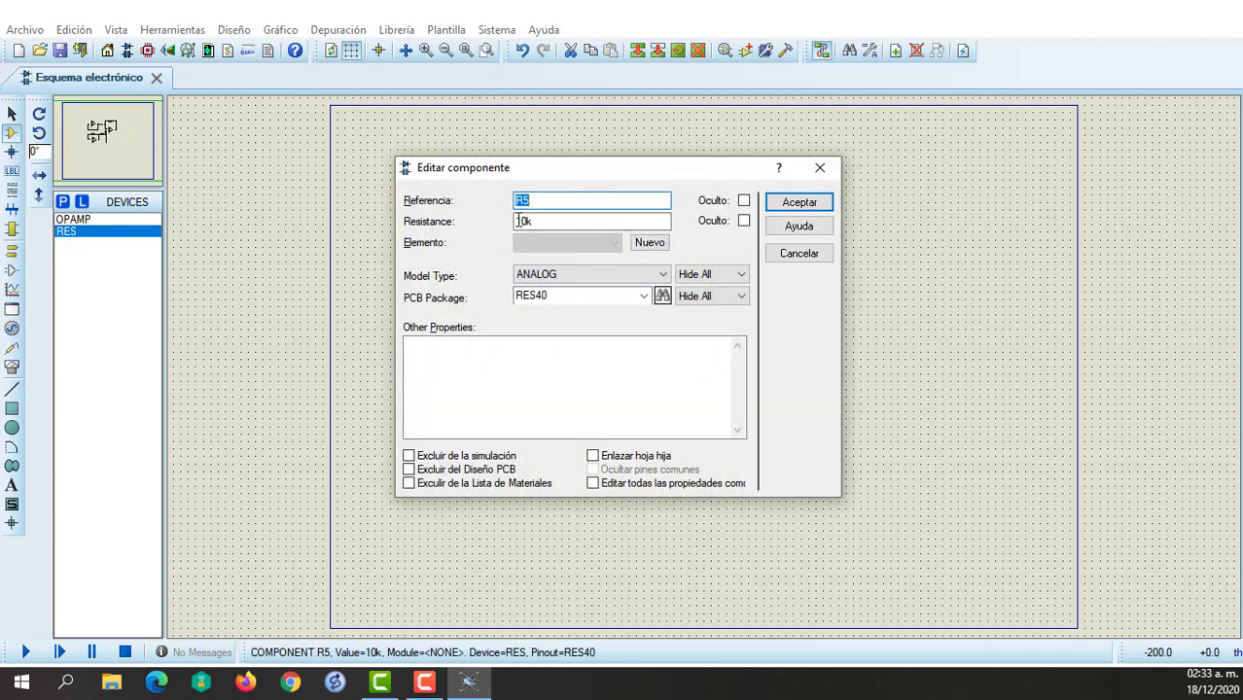
{"action": "left_click", "coordinate": [523, 221]}
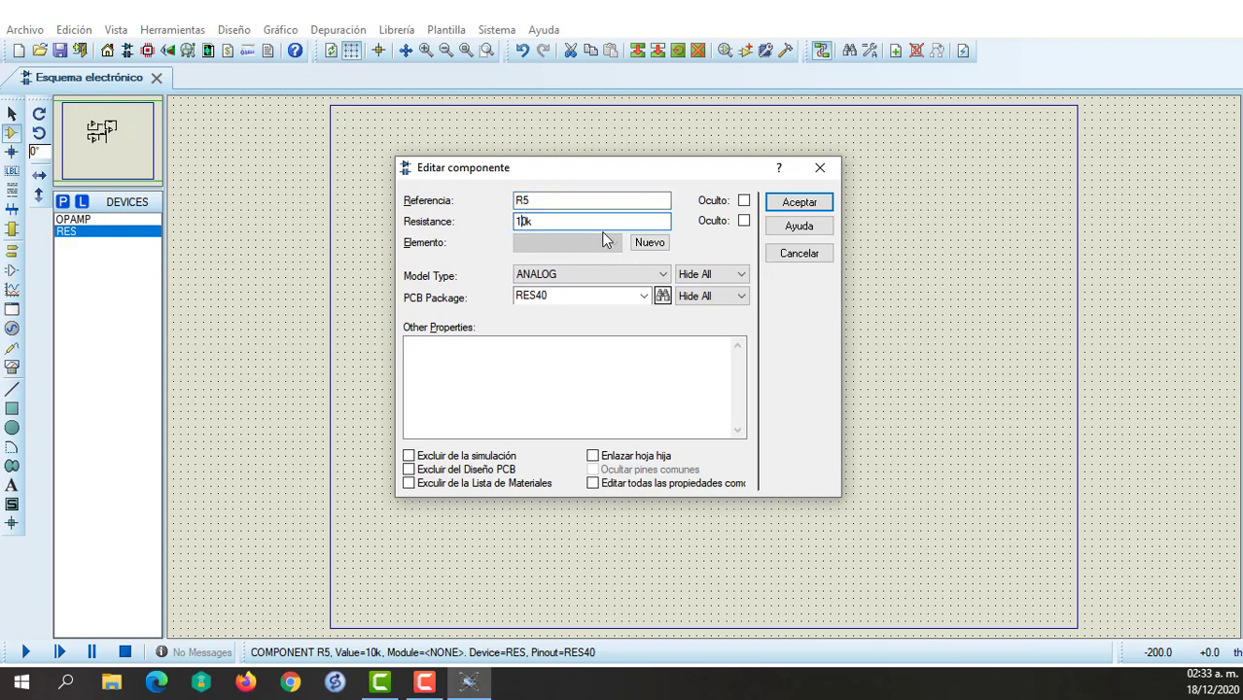
{"action": "key", "text": "BackSpace"}
{"action": "type", "text": "4"}
{"action": "key", "text": "Return"}
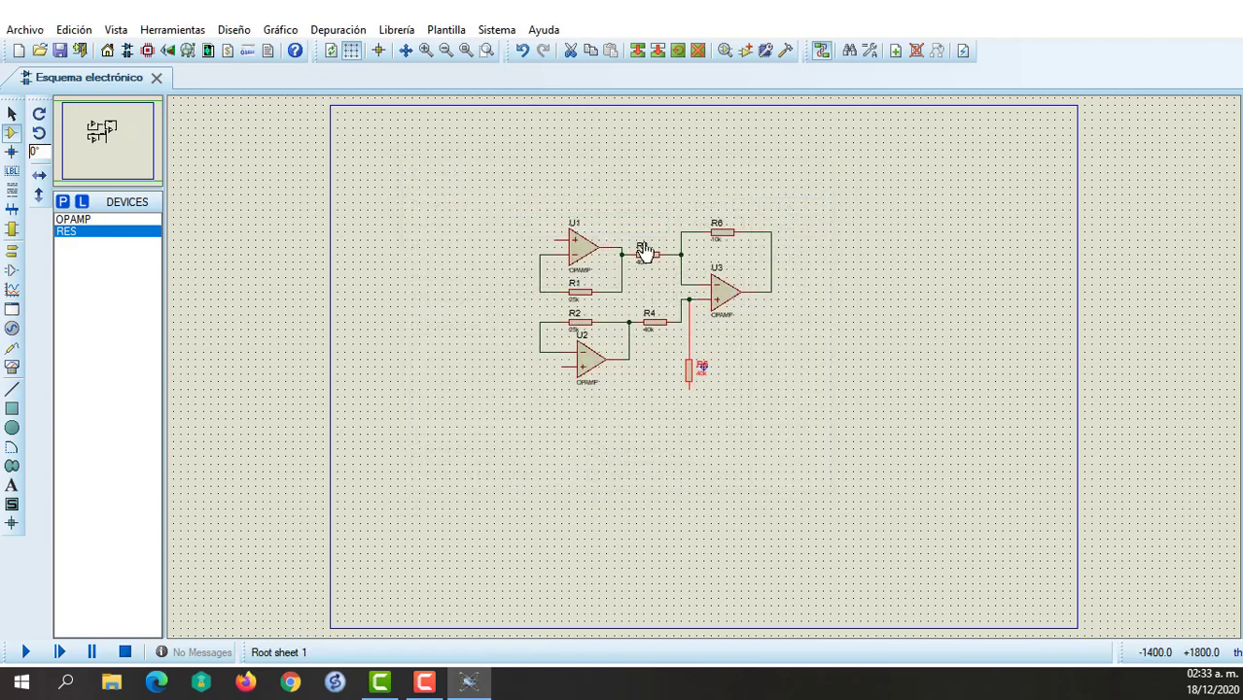
{"action": "double_click", "coordinate": [727, 234]}
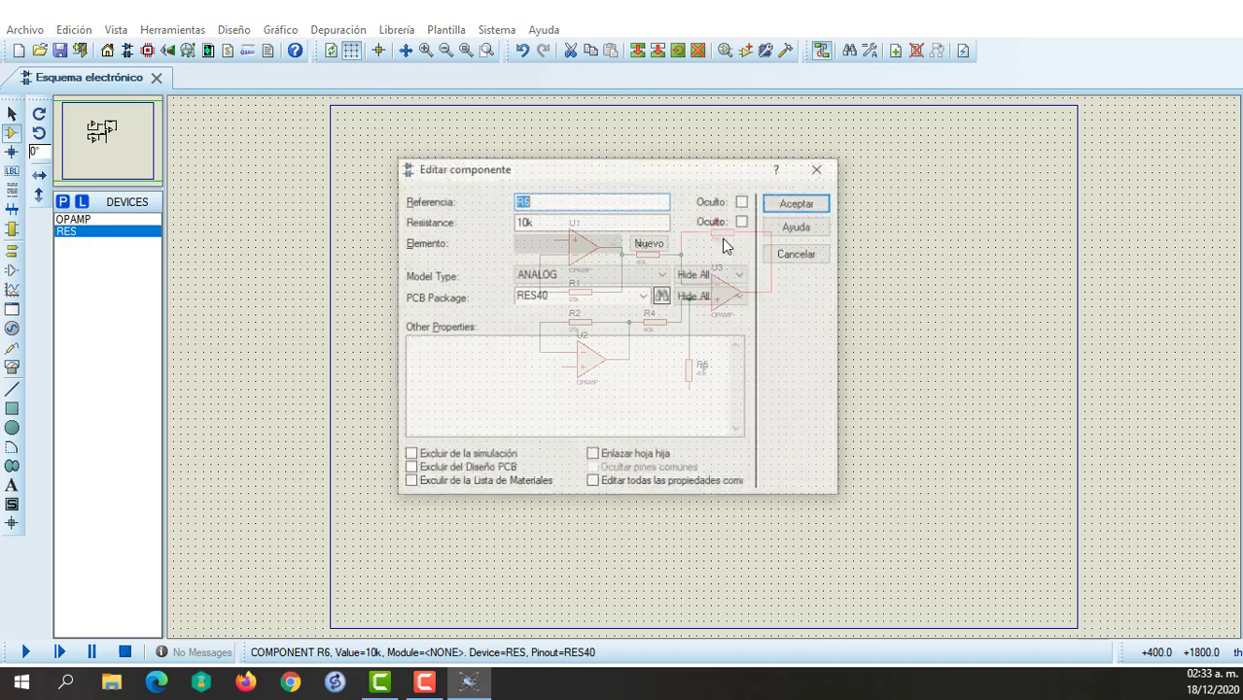
{"action": "left_click", "coordinate": [522, 222]}
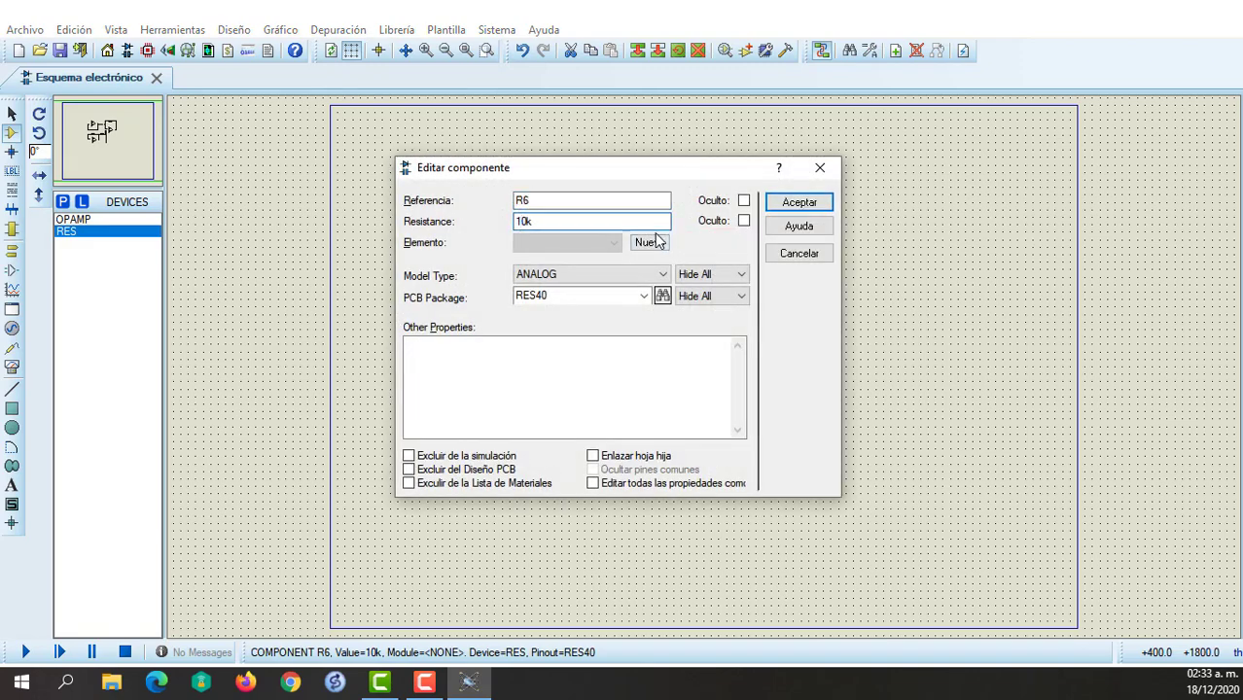
{"action": "key", "text": "BackSpace"}
{"action": "type", "text": "4"}
{"action": "left_click", "coordinate": [778, 203]}
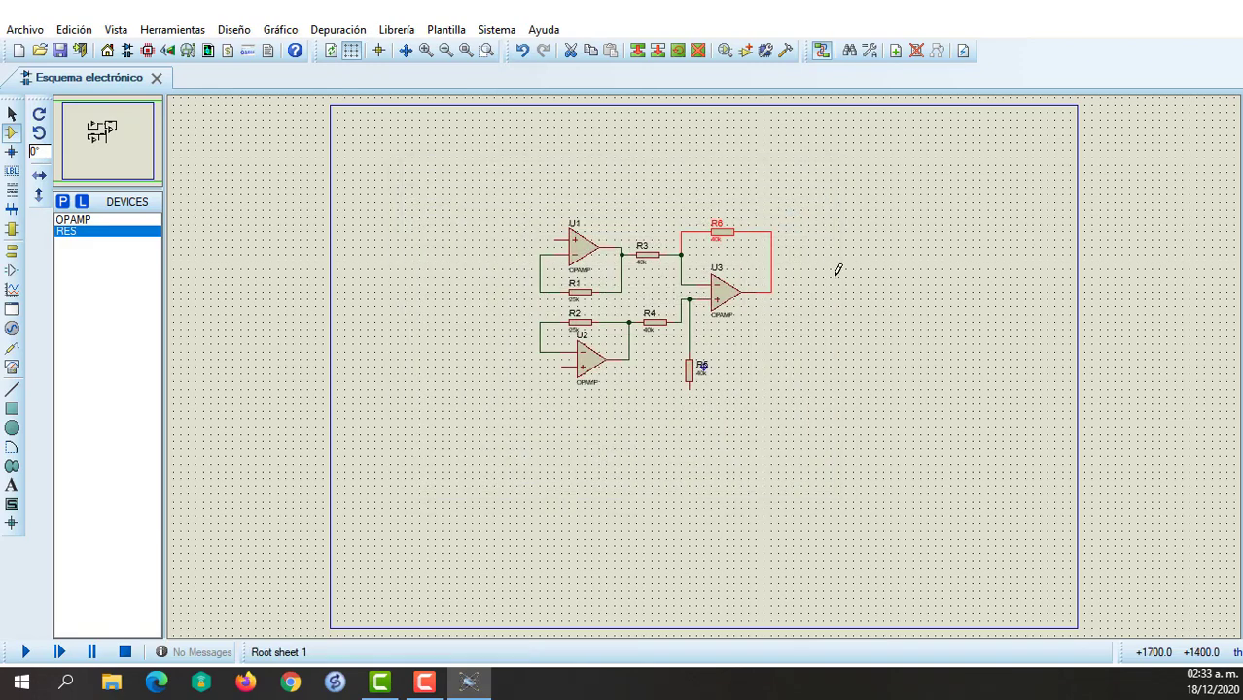
{"action": "left_click", "coordinate": [838, 273]}
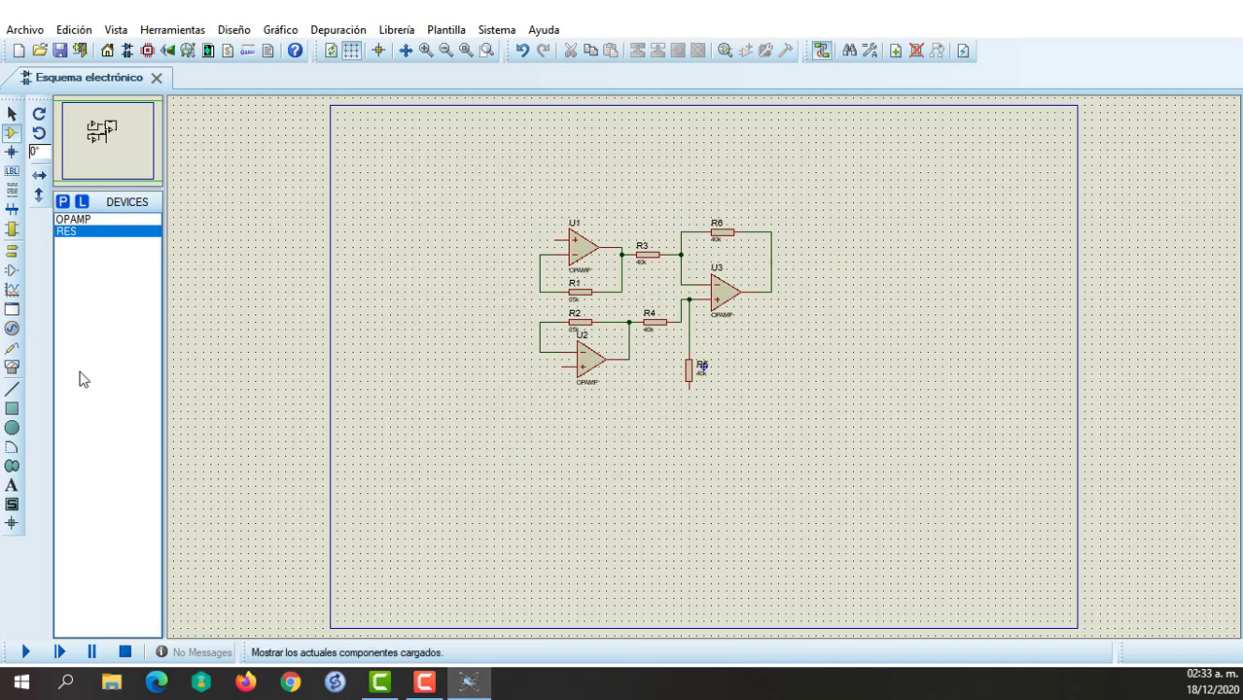
Draw a rectangular frame of four 2D graphic lines around the whole amplifier circuit, about 4100 th wide and 2900 th high.
{"action": "left_click", "coordinate": [12, 389]}
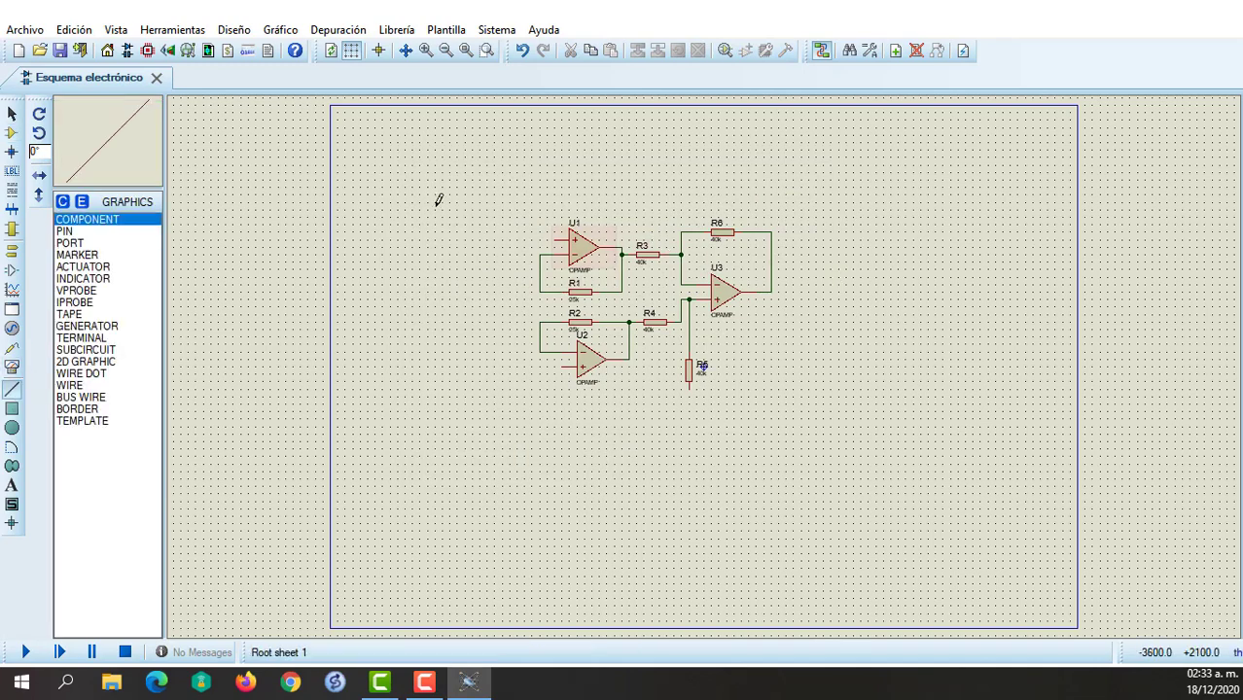
{"action": "left_click", "coordinate": [512, 201]}
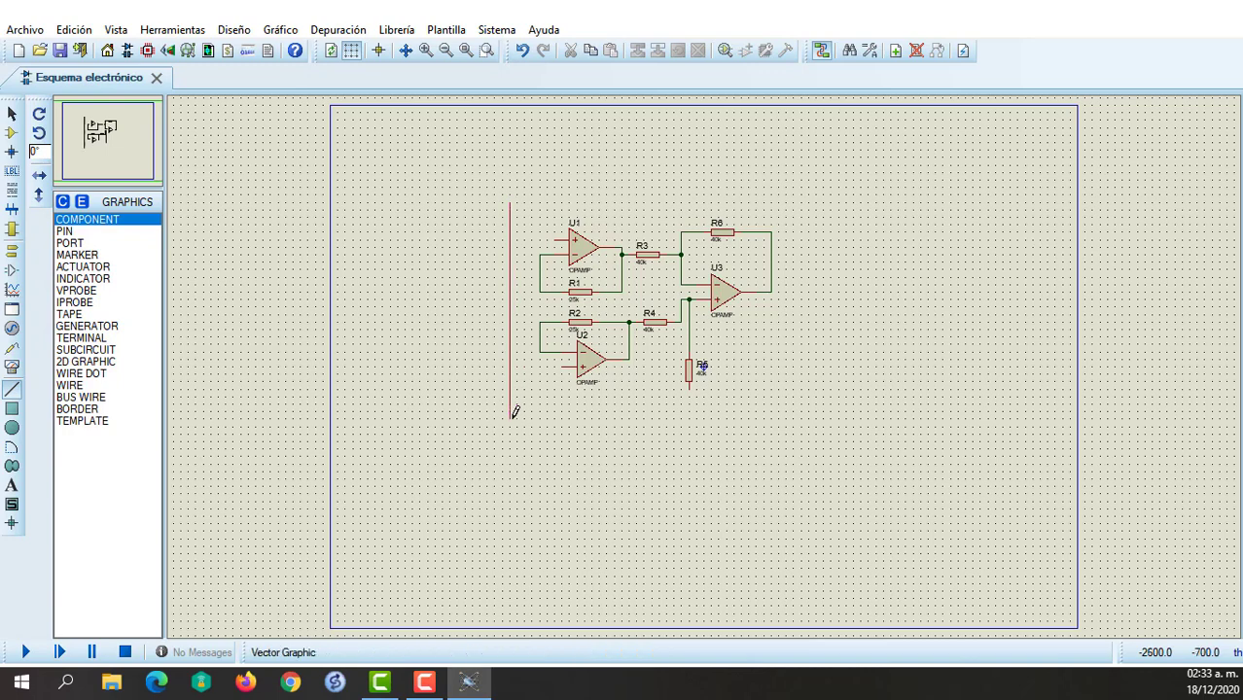
{"action": "left_click", "coordinate": [512, 418]}
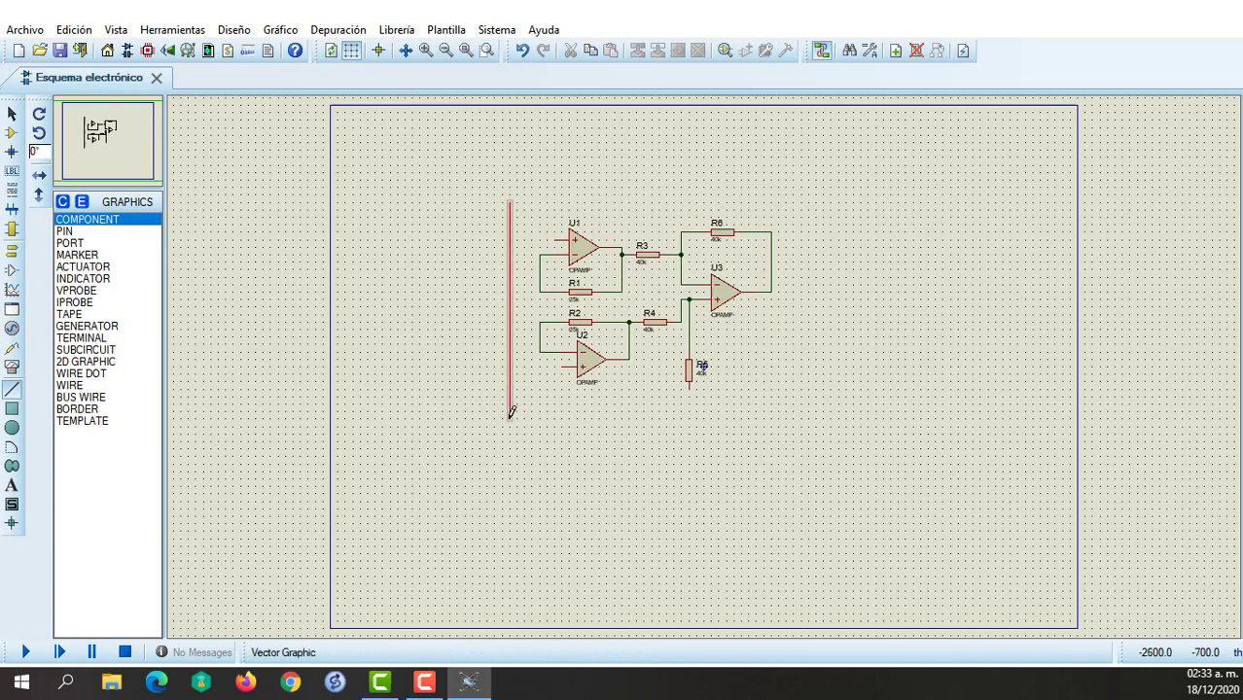
{"action": "left_click", "coordinate": [817, 417]}
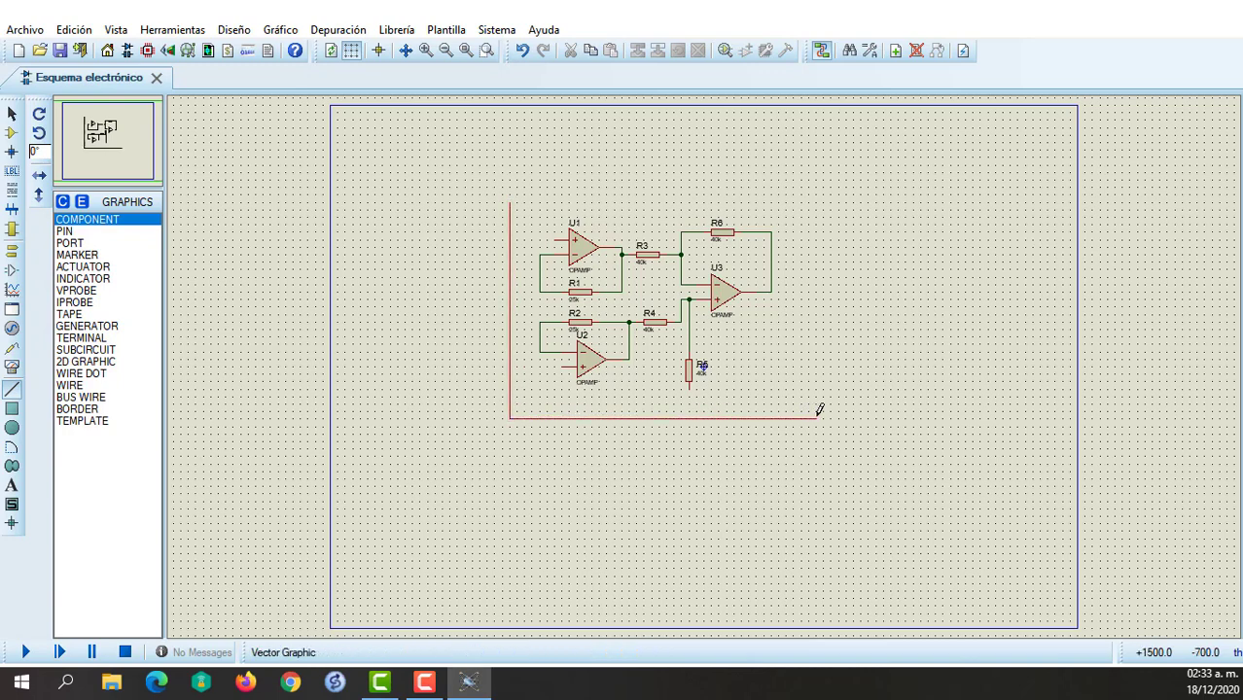
{"action": "left_click", "coordinate": [816, 198]}
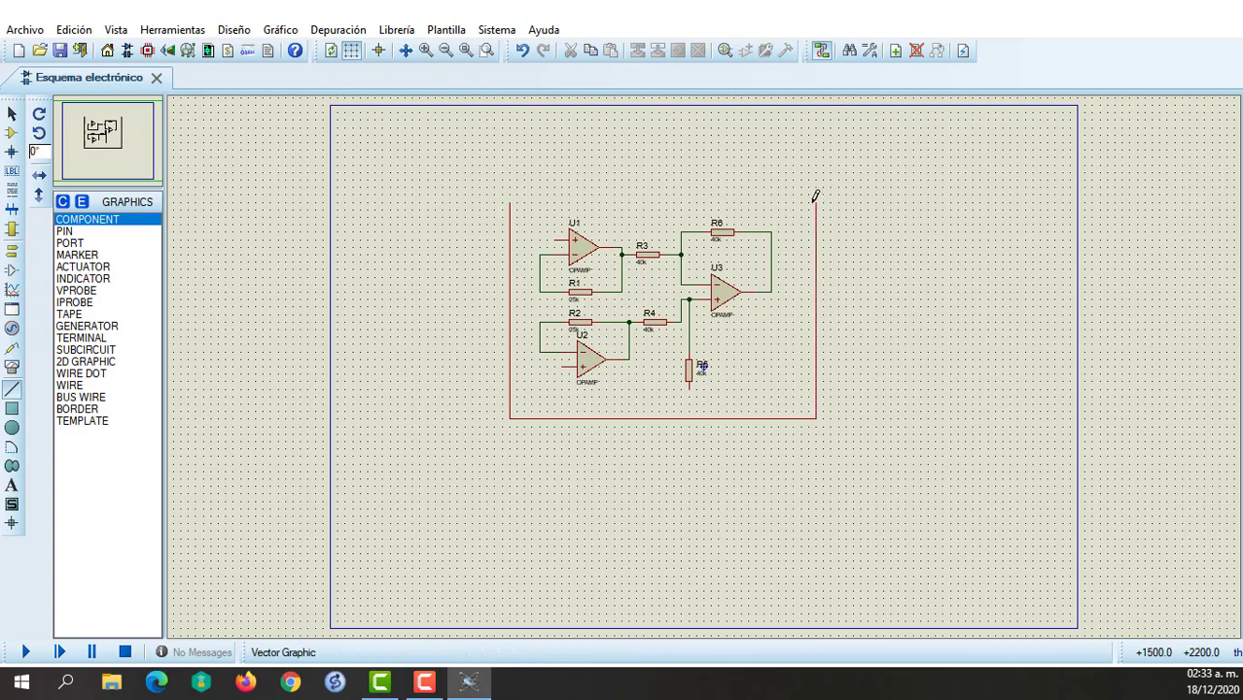
{"action": "left_click", "coordinate": [815, 199]}
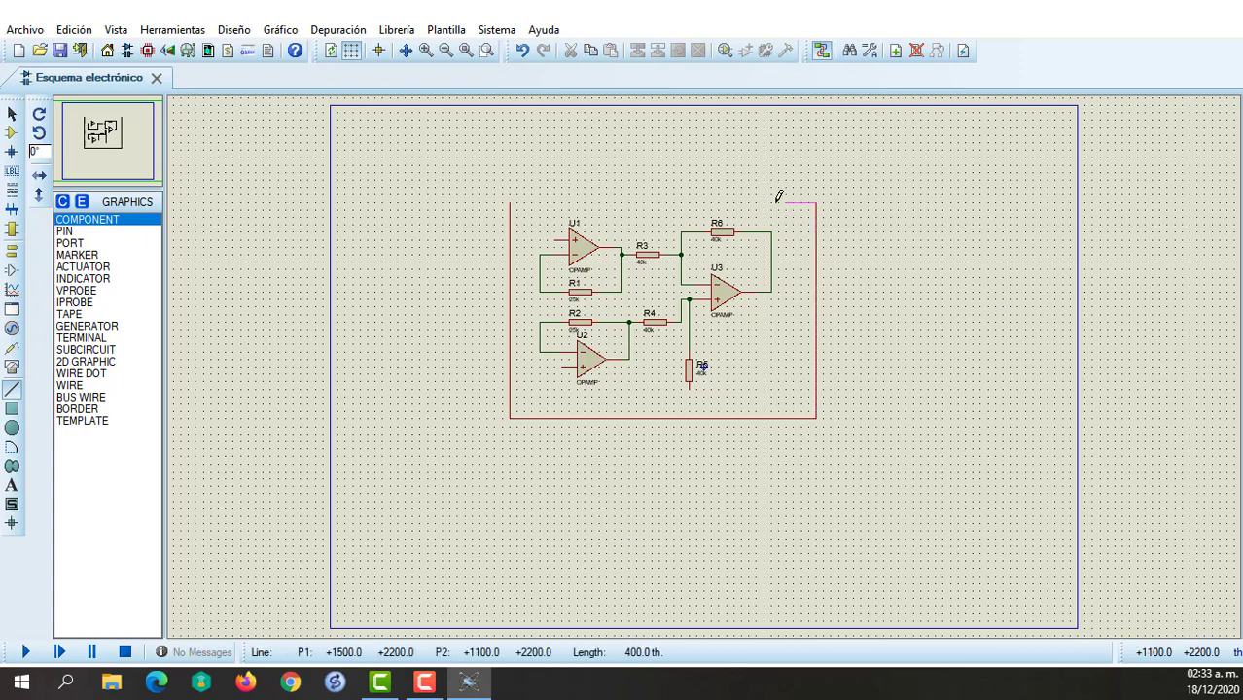
{"action": "left_click", "coordinate": [512, 202]}
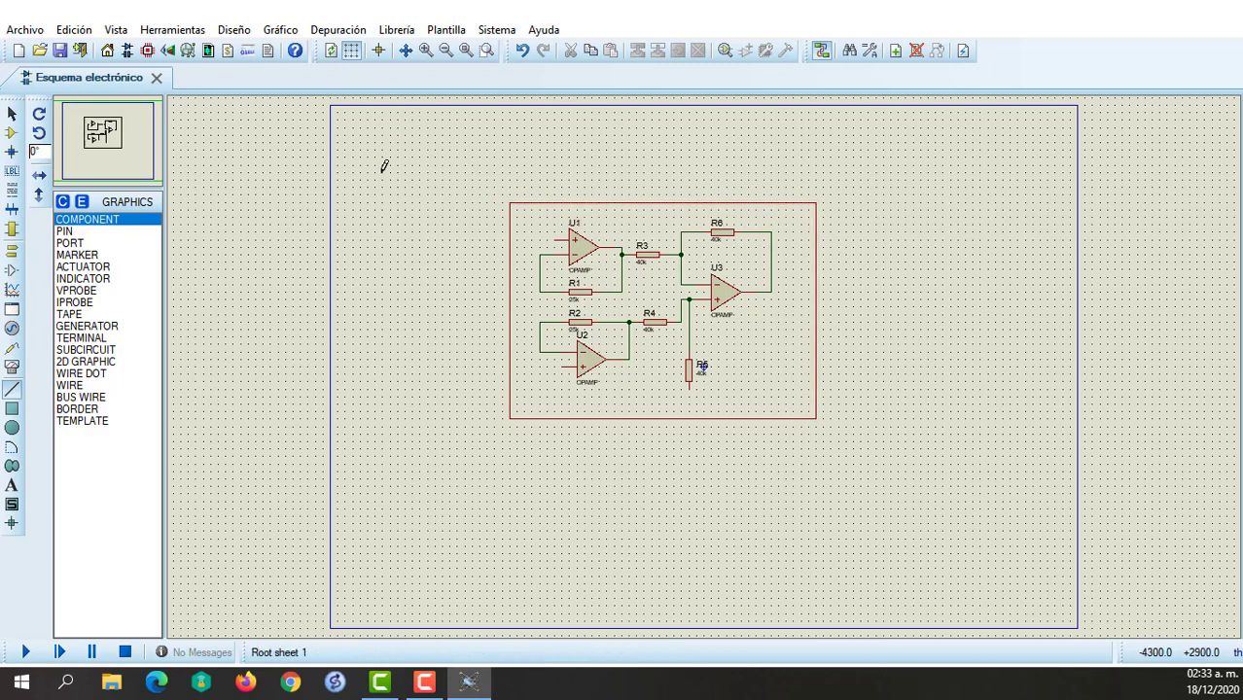
Place another RES resistor just outside the frame on the amplifier's input side and rotate it counter-clockwise to vertical.
{"action": "left_click", "coordinate": [12, 132]}
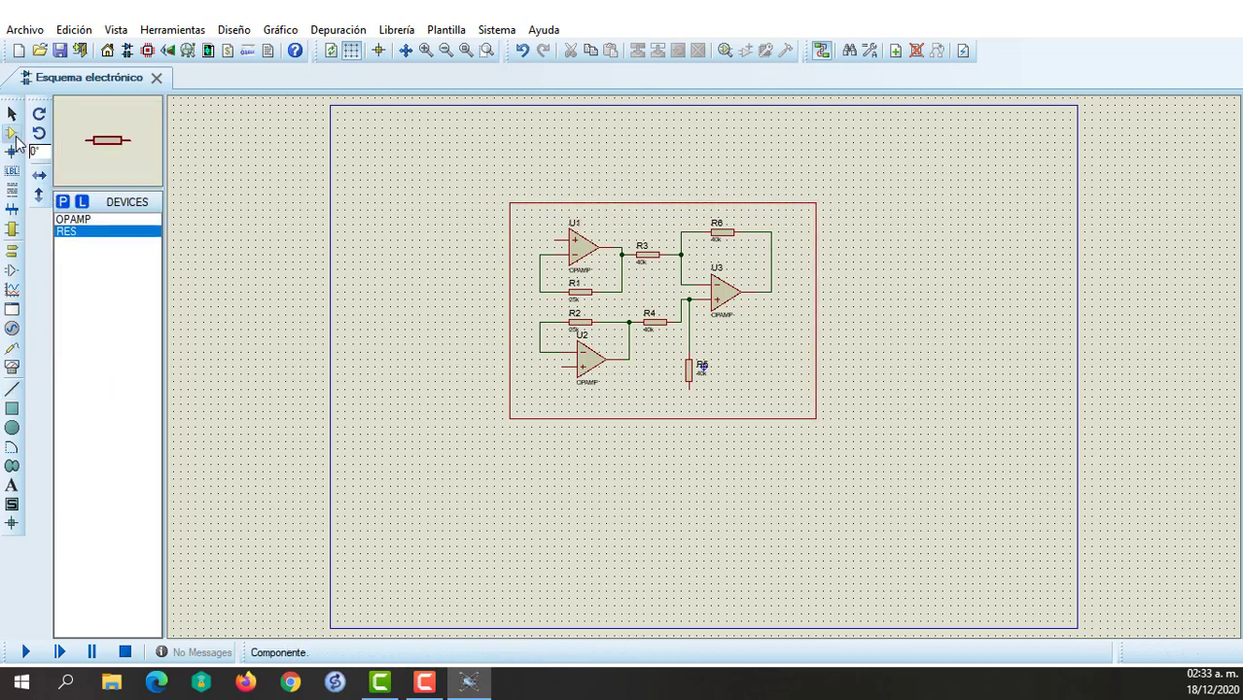
{"action": "left_click", "coordinate": [472, 294]}
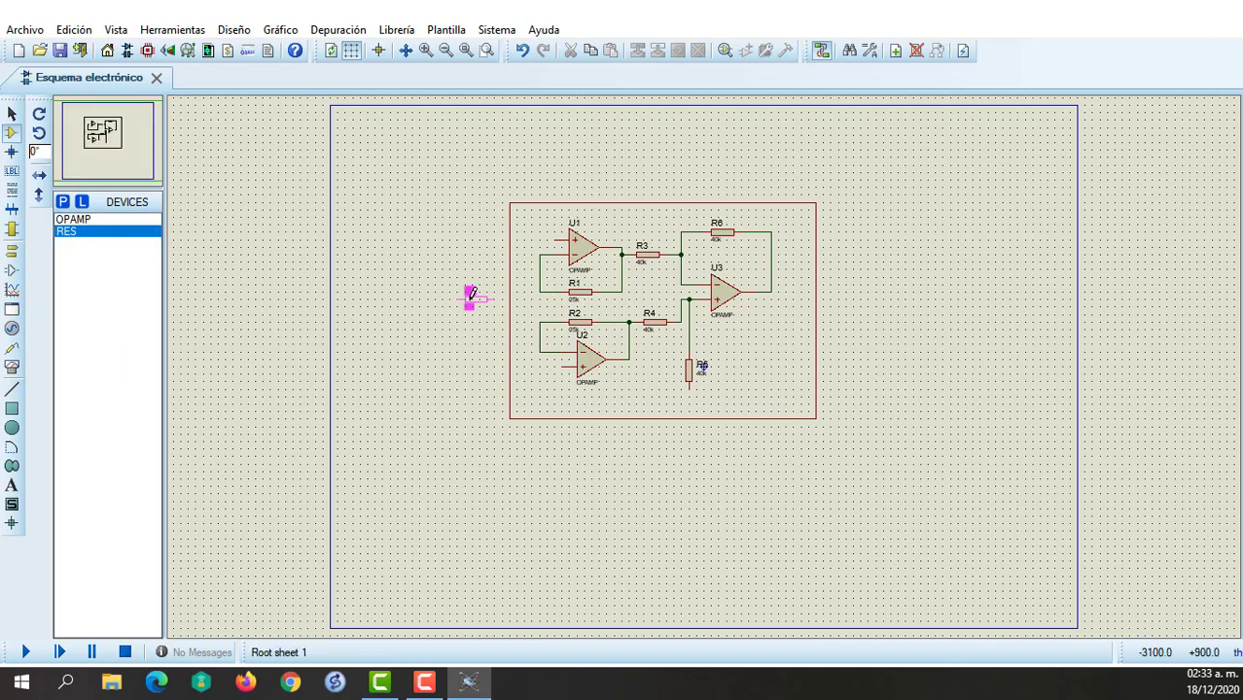
{"action": "left_click", "coordinate": [474, 299]}
{"action": "right_click", "coordinate": [480, 303]}
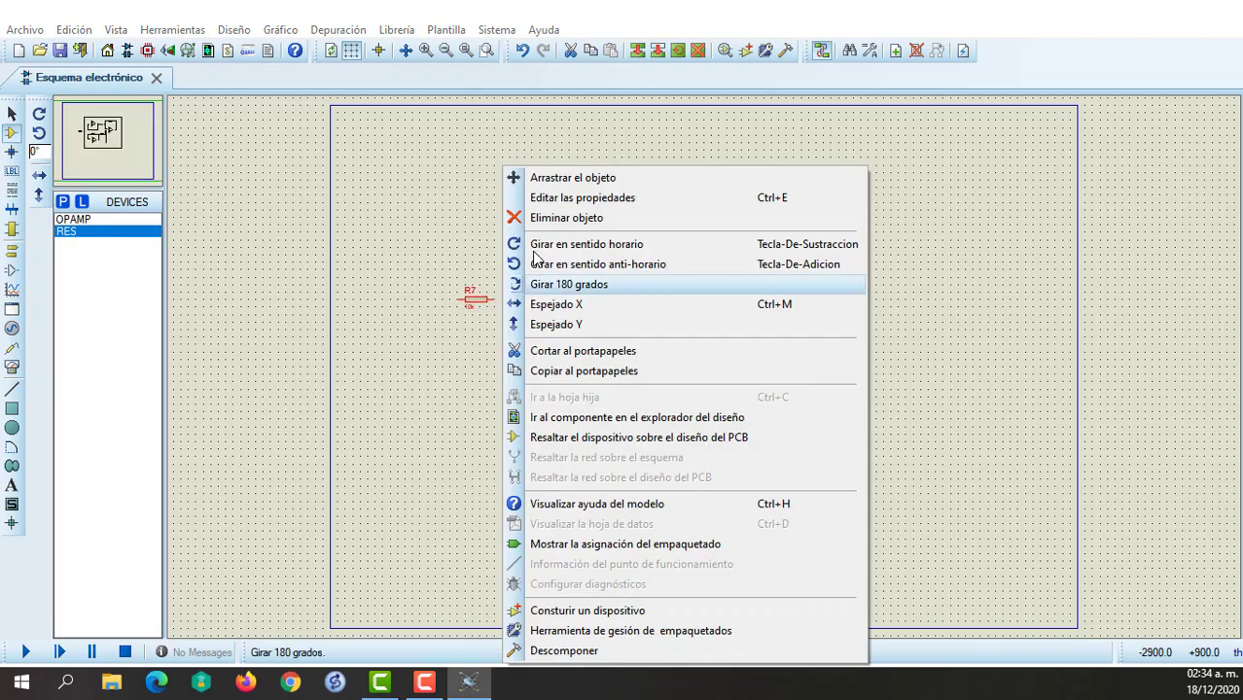
{"action": "left_click", "coordinate": [603, 265]}
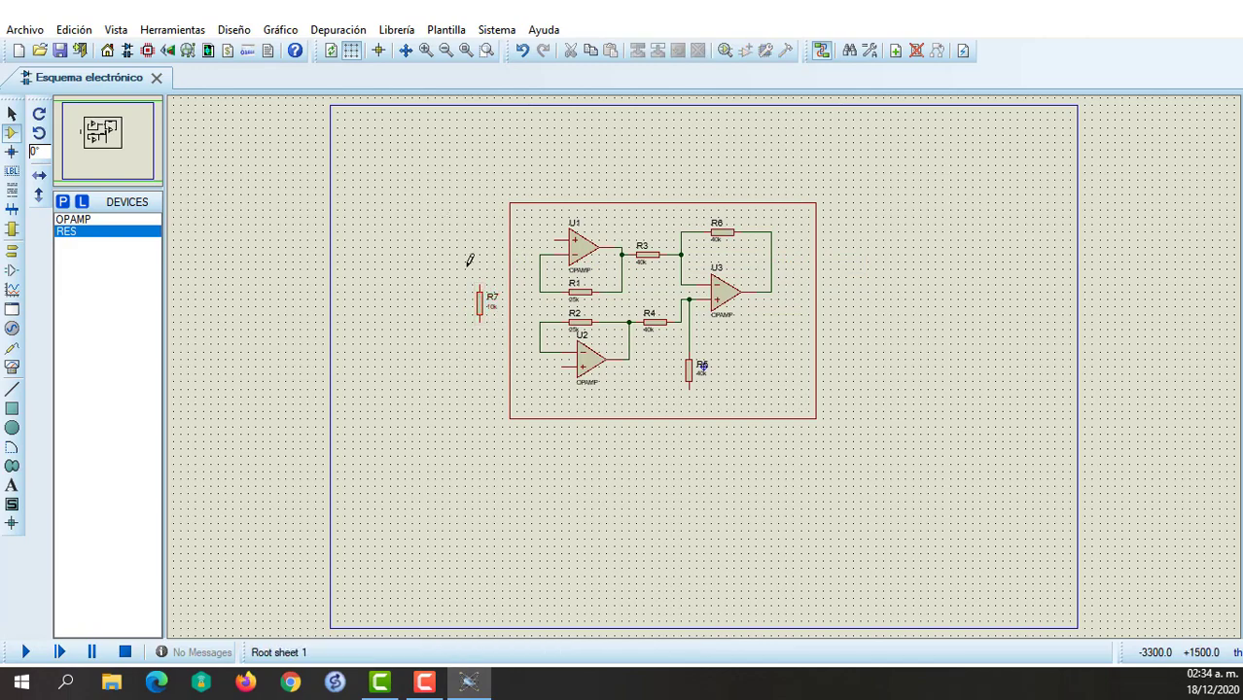
Wire R7's upper end to U1's inverting input node and its lower end to U2's inverting input node.
{"action": "left_click", "coordinate": [480, 278]}
{"action": "left_click", "coordinate": [540, 278]}
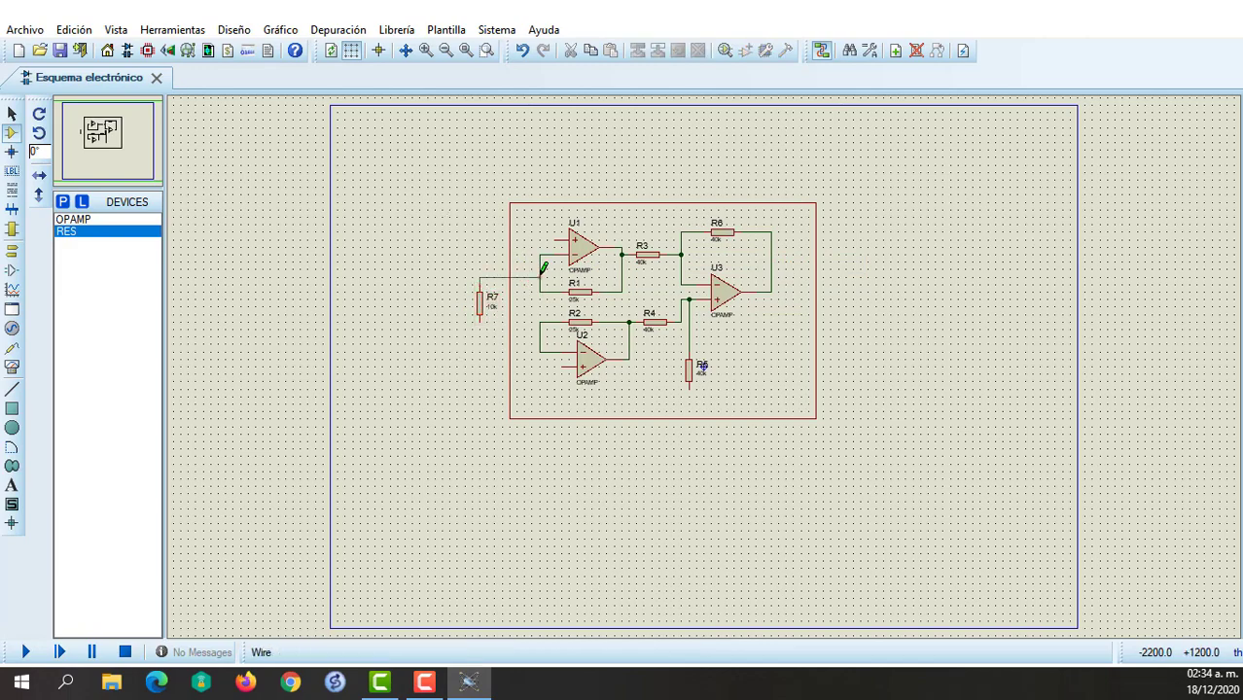
{"action": "left_click", "coordinate": [479, 312]}
{"action": "left_click", "coordinate": [540, 351]}
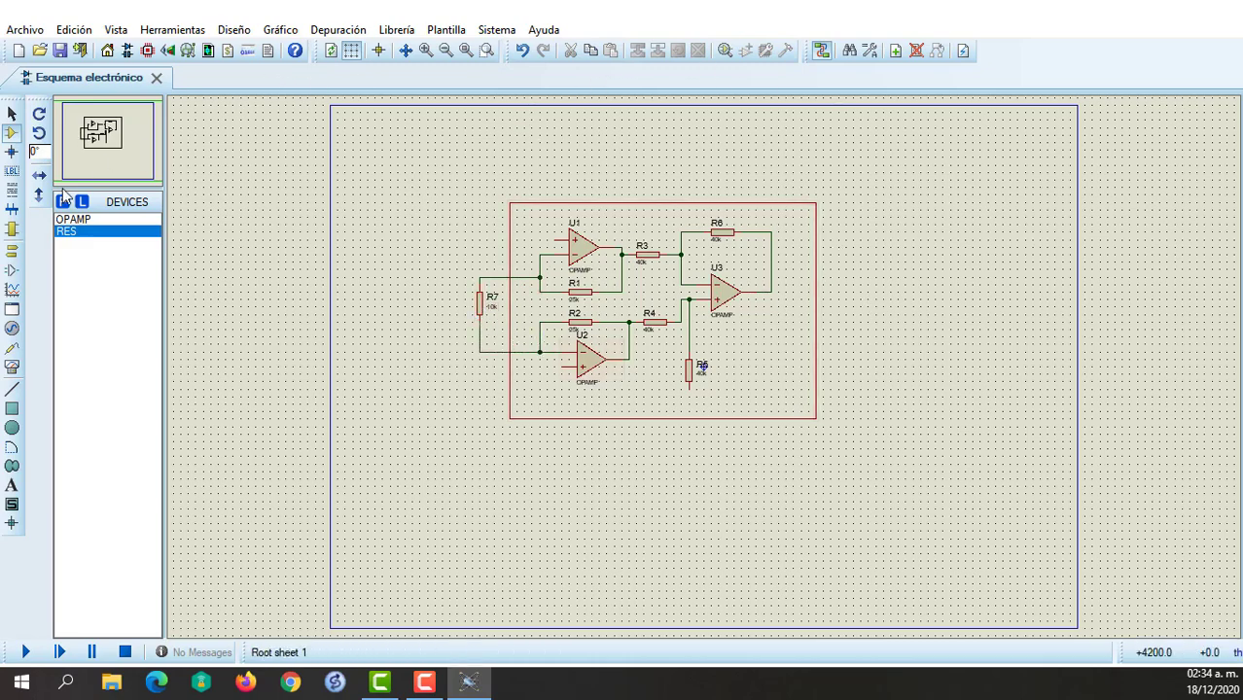
Place a GROUND terminal directly below R5, just outside the frame.
{"action": "left_click", "coordinate": [14, 251]}
{"action": "left_click", "coordinate": [75, 279]}
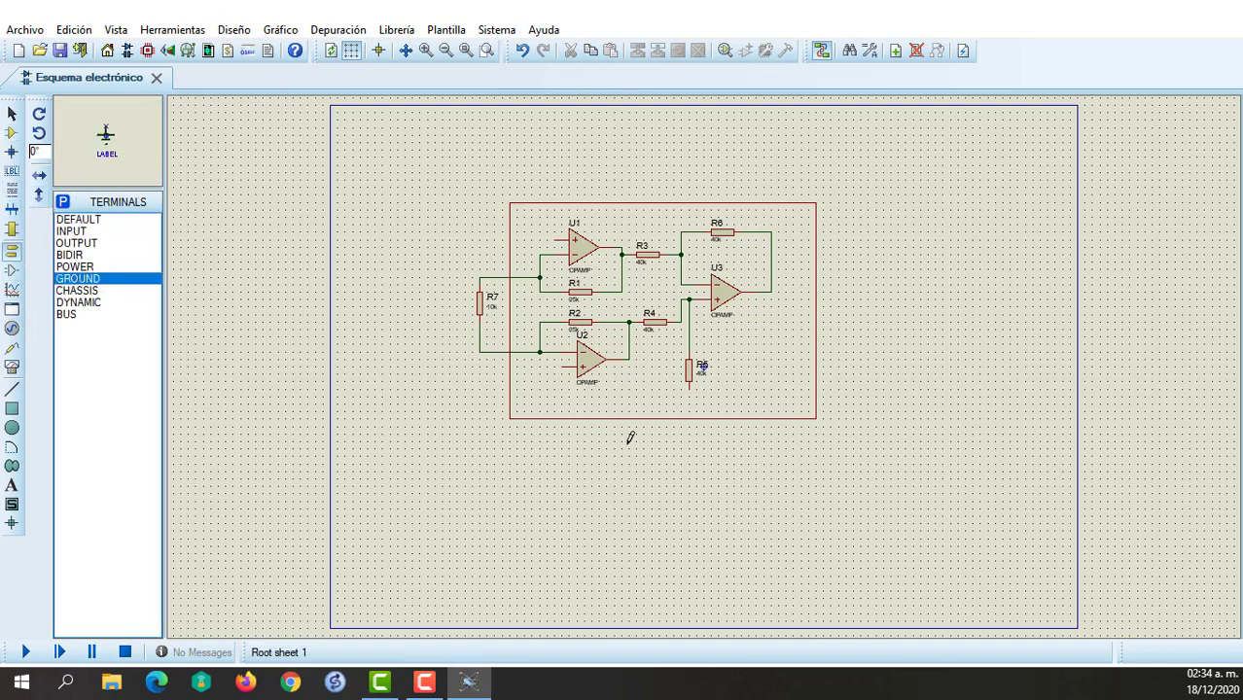
{"action": "left_click", "coordinate": [689, 442]}
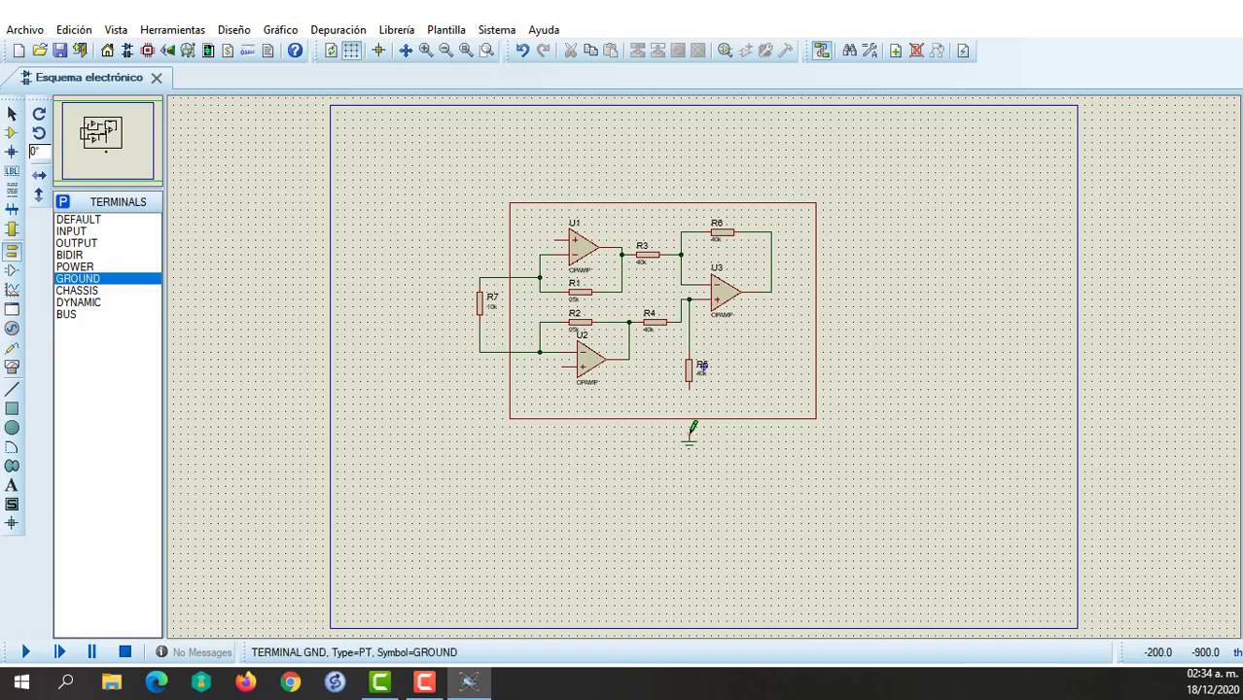
Wire the GROUND terminal below the frame to R5's lower end.
{"action": "left_click", "coordinate": [690, 434]}
{"action": "left_click", "coordinate": [691, 385]}
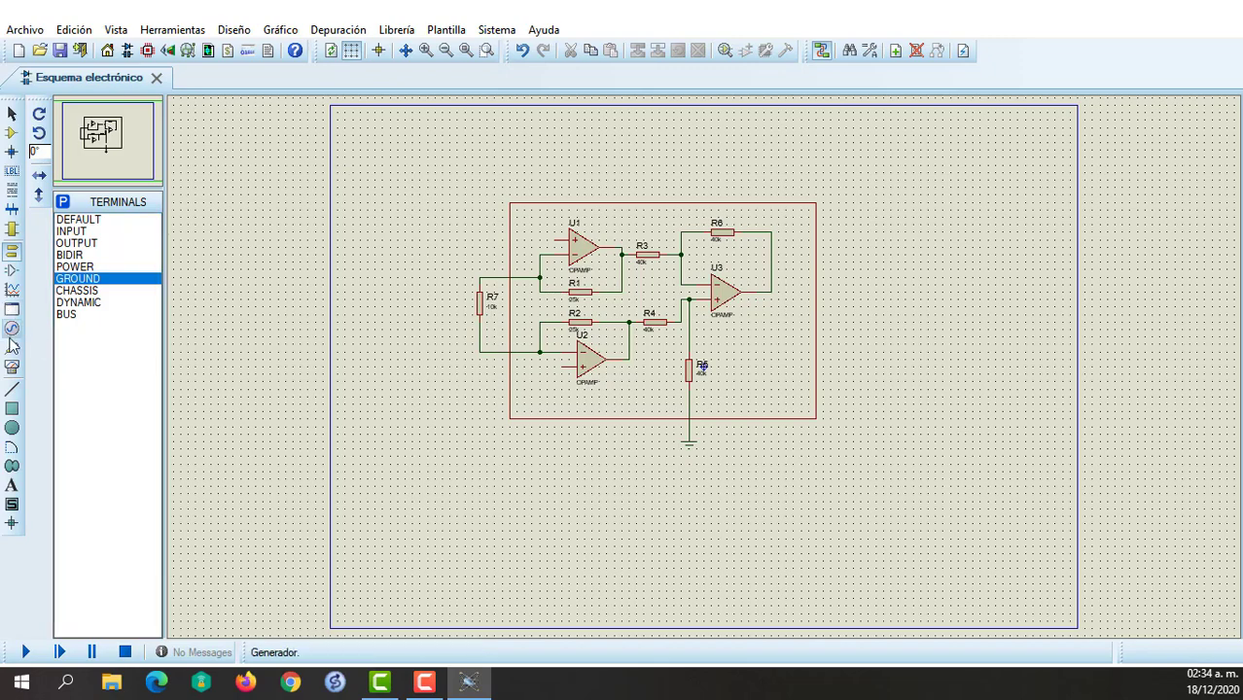
Place a SINE generator outside the frame's upper input side and wire it to U1's non-inverting input.
{"action": "left_click", "coordinate": [12, 329]}
{"action": "left_click", "coordinate": [70, 232]}
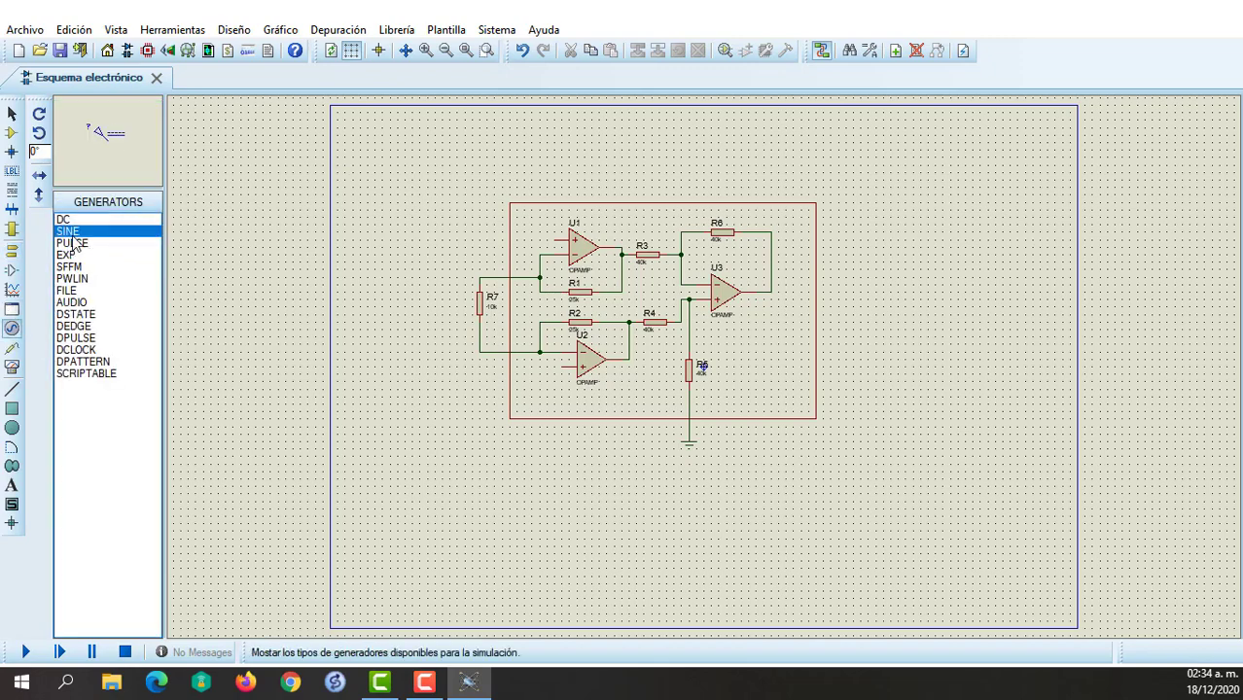
{"action": "left_click", "coordinate": [452, 212]}
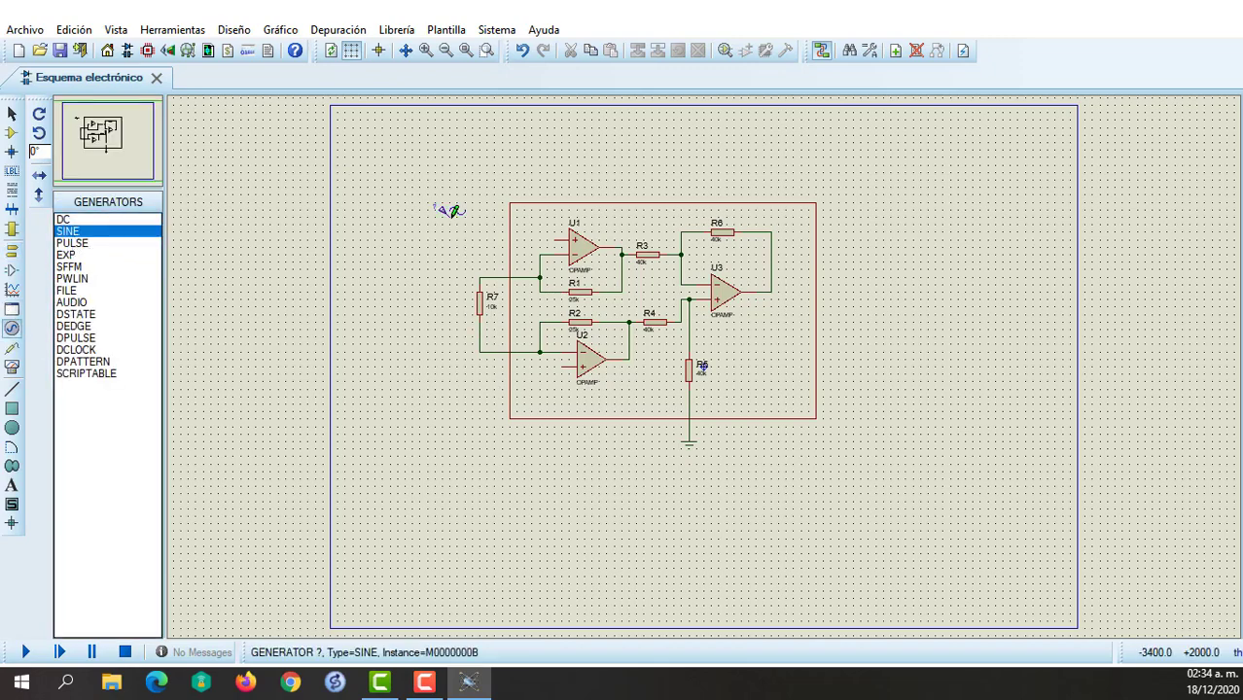
{"action": "left_click", "coordinate": [452, 213]}
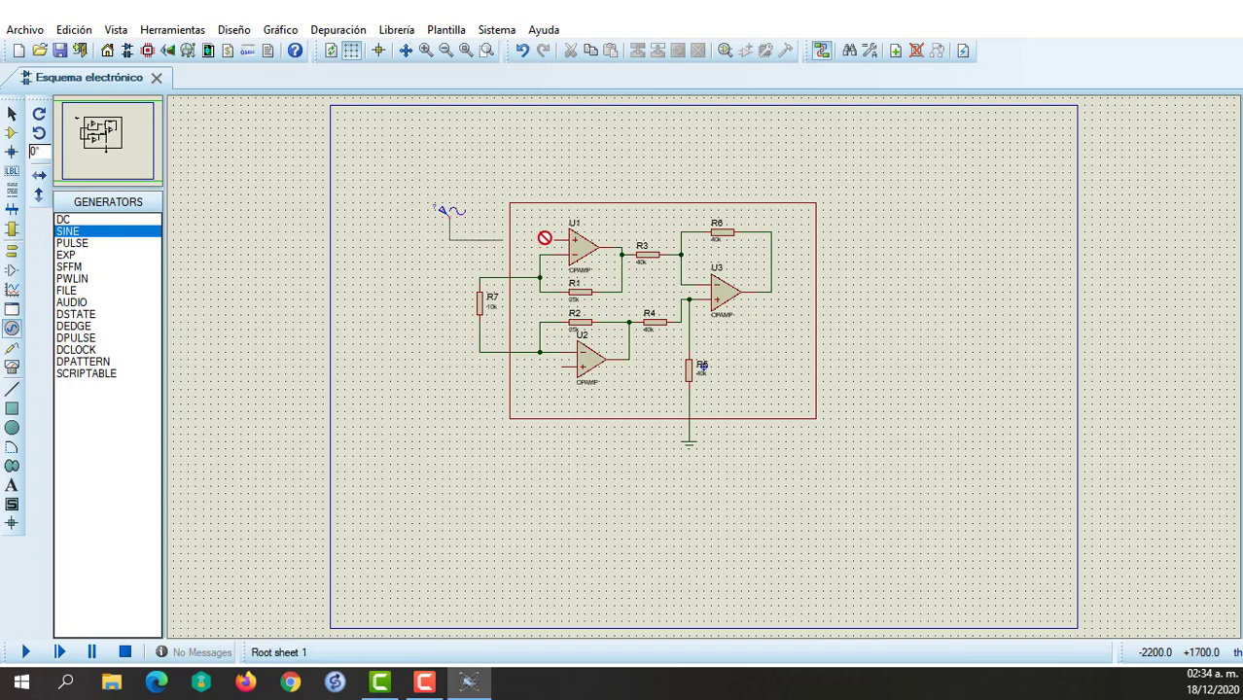
{"action": "left_click", "coordinate": [557, 240]}
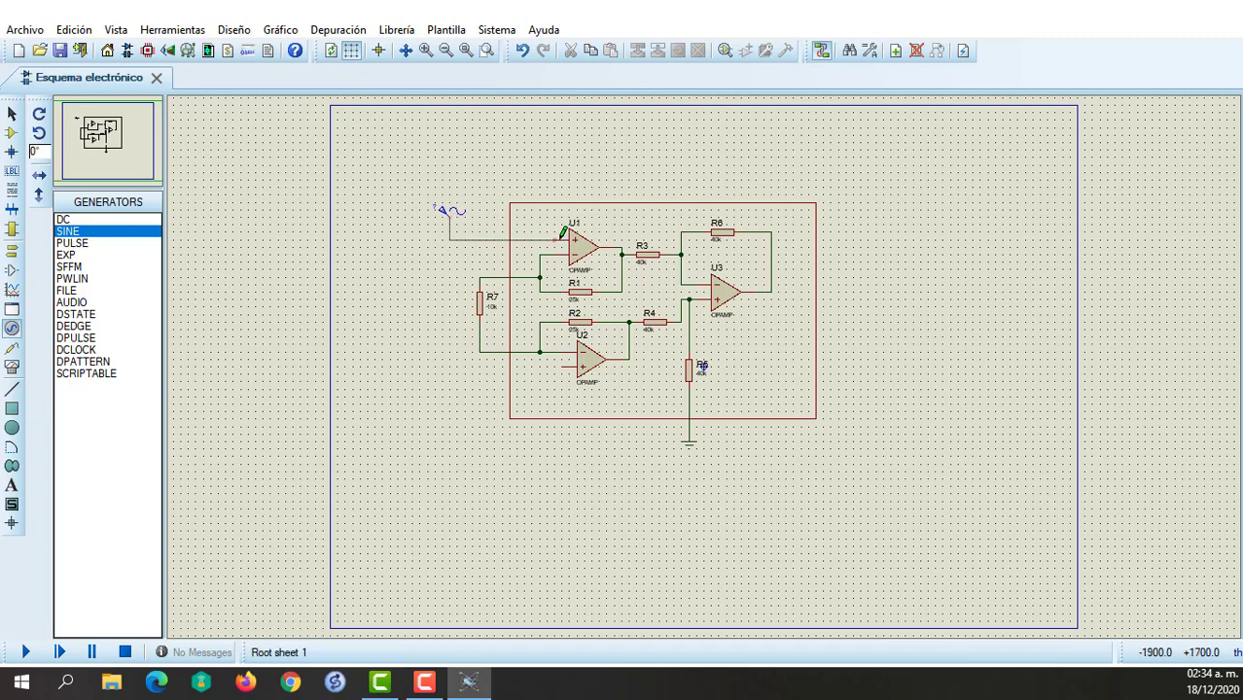
Place a second SINE generator outside the frame's lower input side and wire it to U2's non-inverting input.
{"action": "left_click", "coordinate": [451, 382]}
{"action": "left_click", "coordinate": [449, 385]}
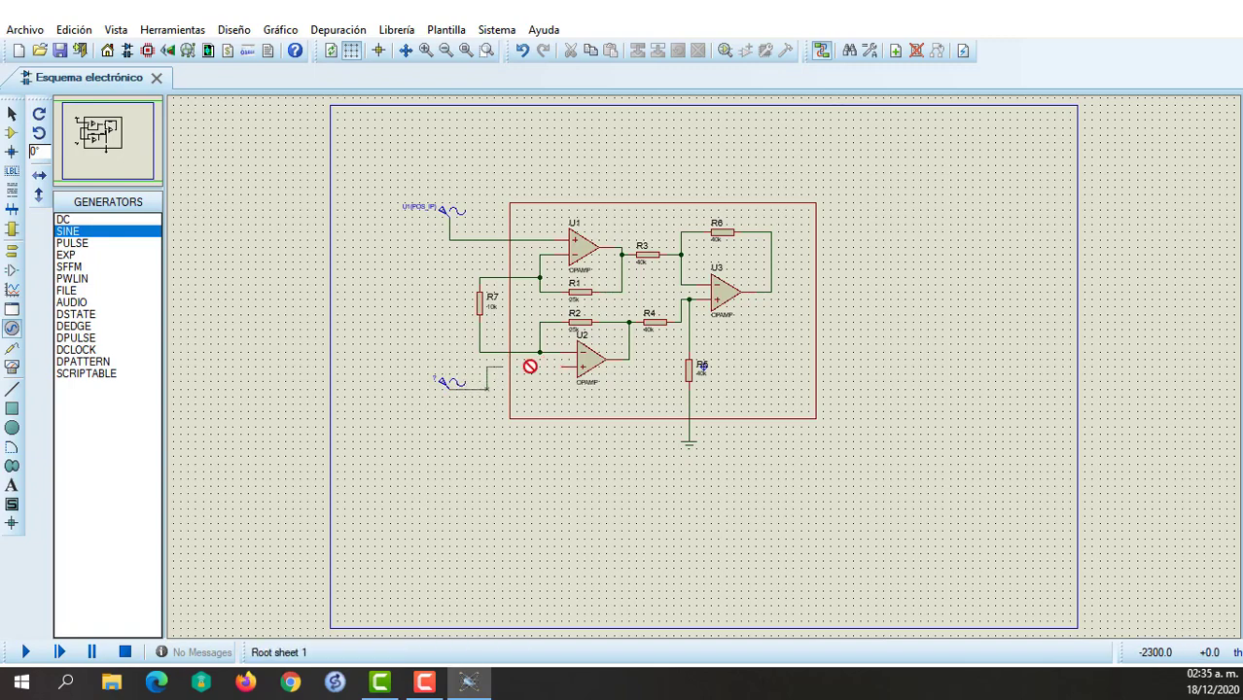
{"action": "left_click", "coordinate": [563, 367]}
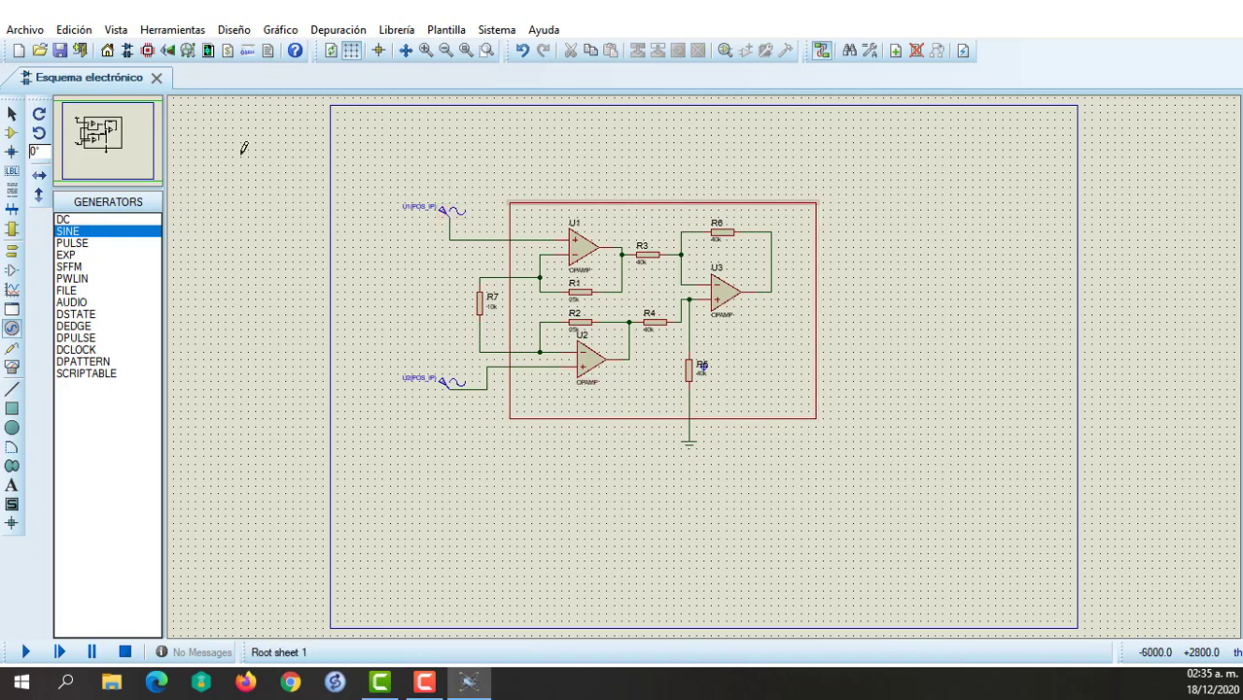
Place a RES resistor outside the frame's output side, rotate it counter-clockwise to vertical and move it closer to the frame.
{"action": "left_click", "coordinate": [11, 132]}
{"action": "left_click", "coordinate": [916, 309]}
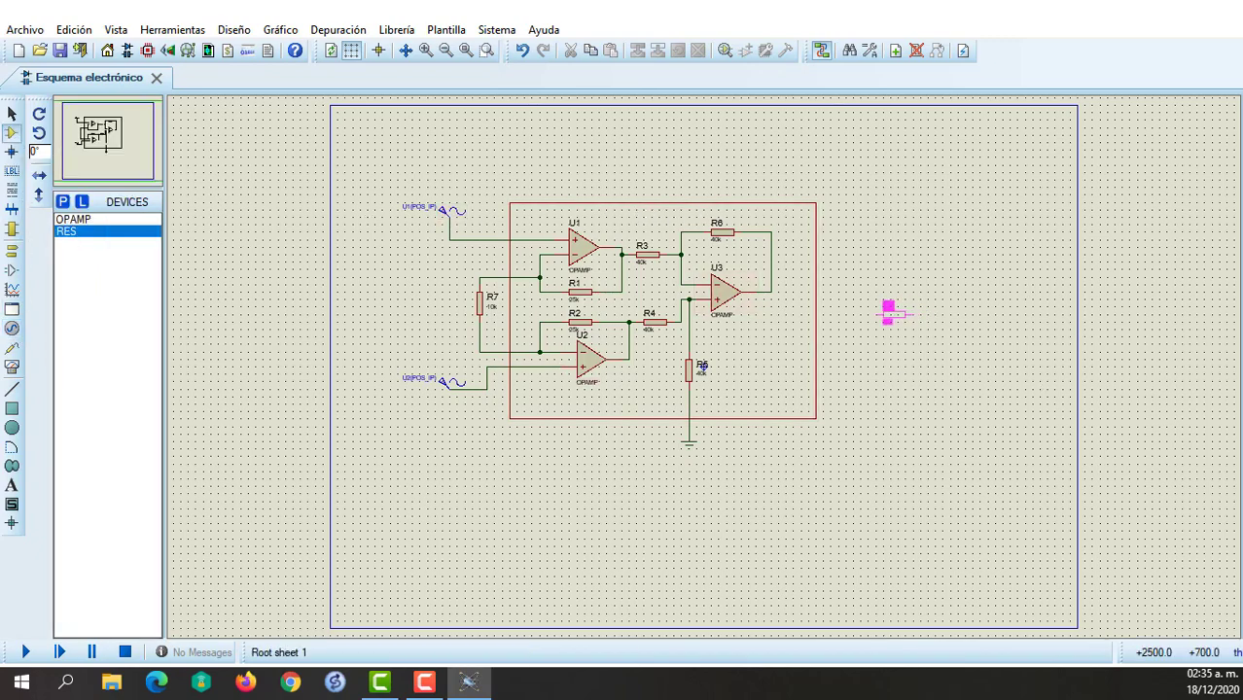
{"action": "left_click", "coordinate": [893, 315]}
{"action": "right_click", "coordinate": [901, 325]}
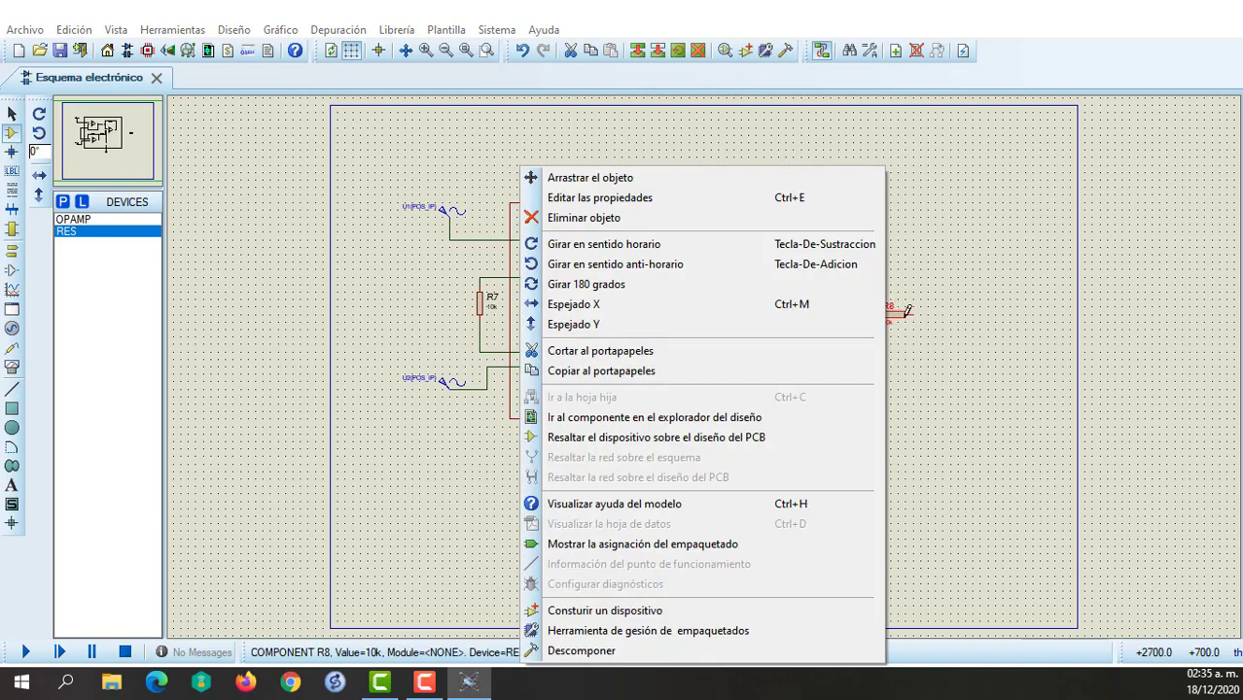
{"action": "left_click", "coordinate": [583, 263]}
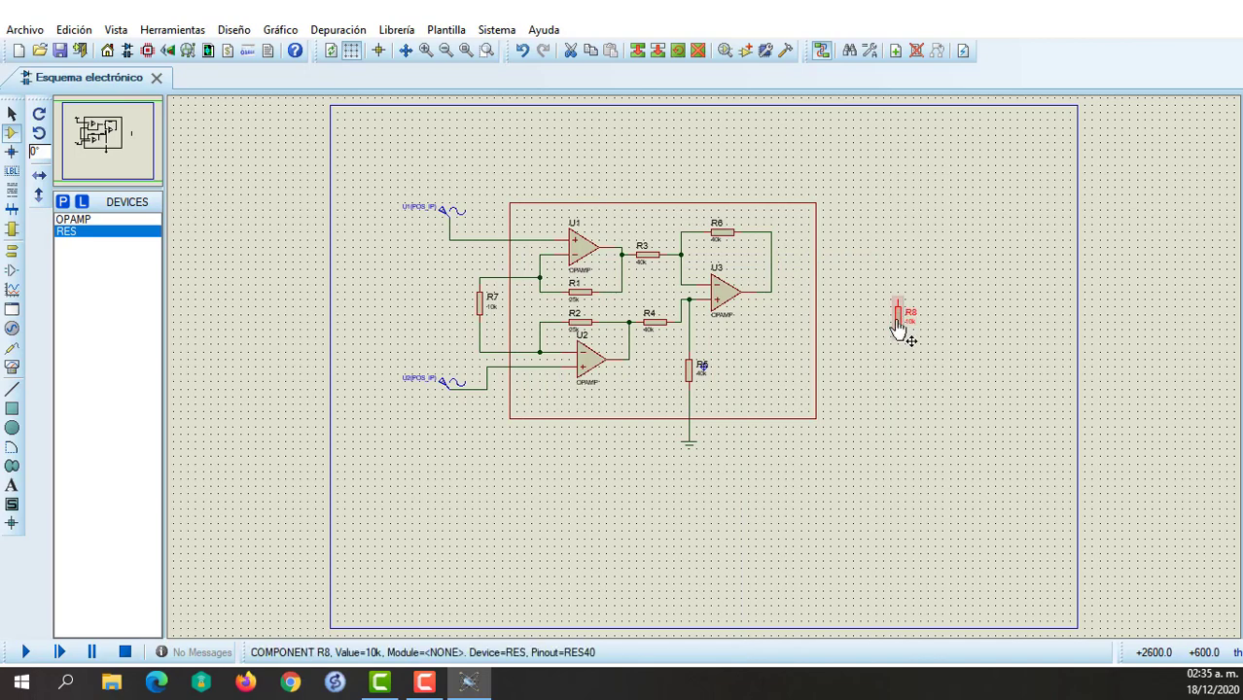
{"action": "left_click_drag", "start_coordinate": [896, 331], "coordinate": [864, 333]}
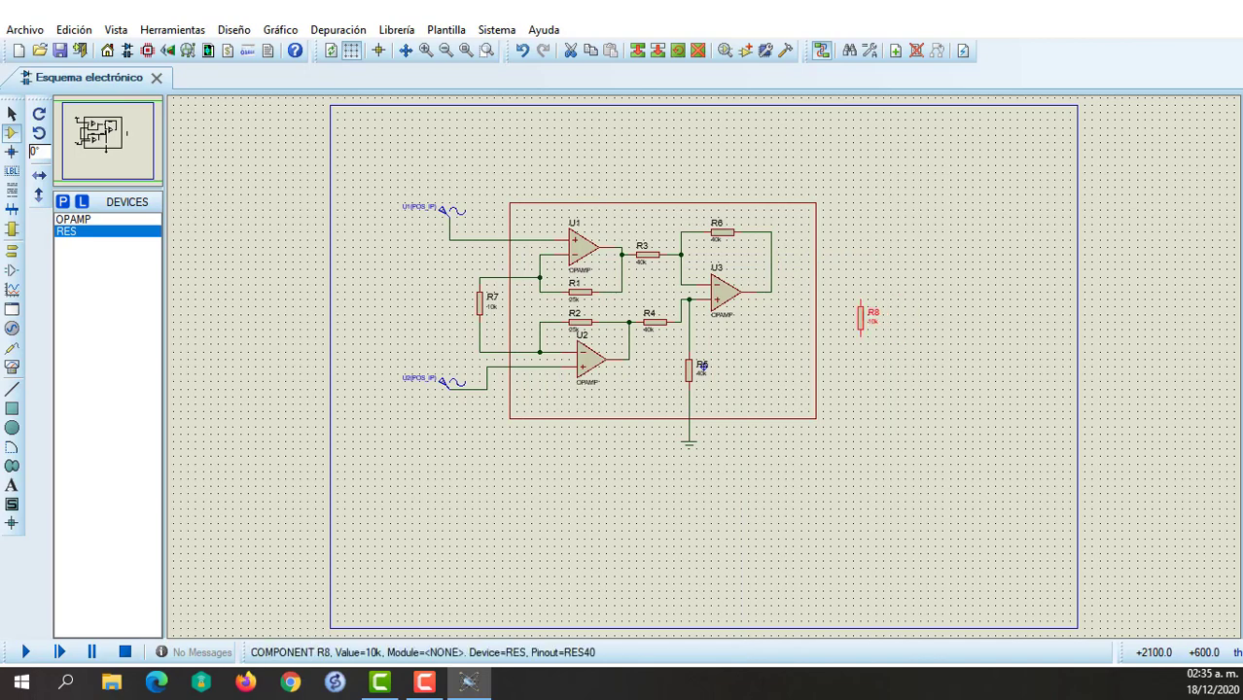
Wire R8's upper end to U3's output node and its lower end to a new GROUND terminal directly below it.
{"action": "left_click", "coordinate": [860, 295]}
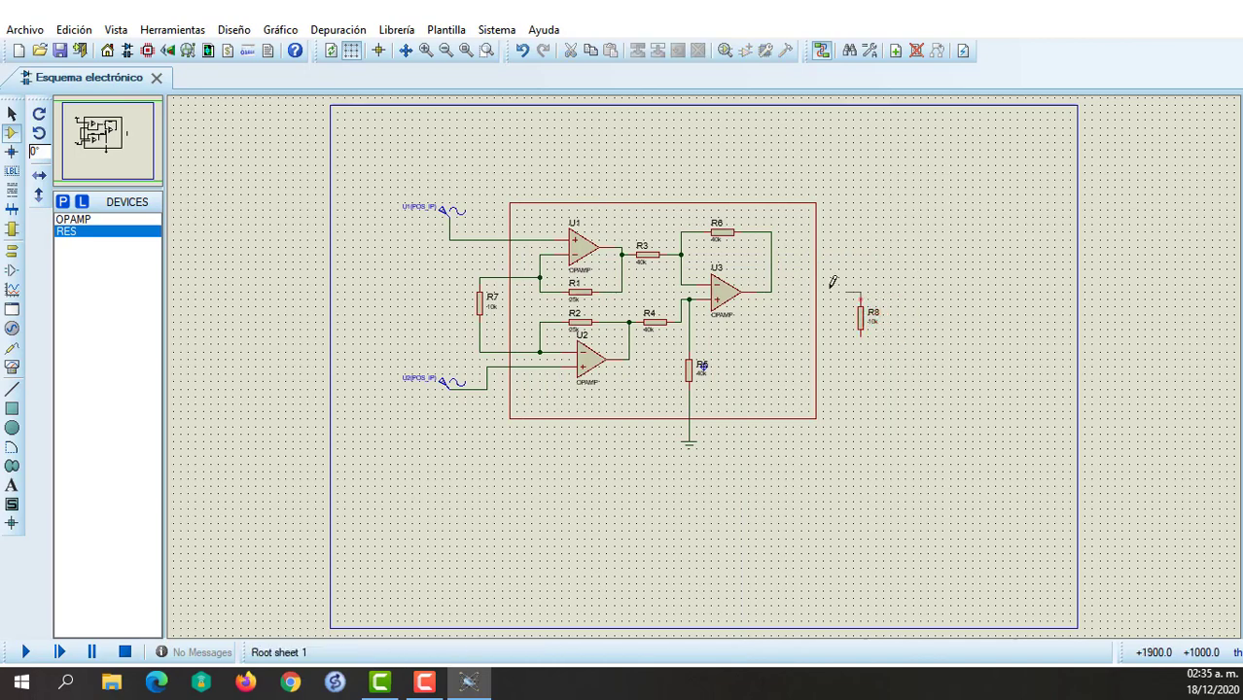
{"action": "left_click", "coordinate": [772, 292]}
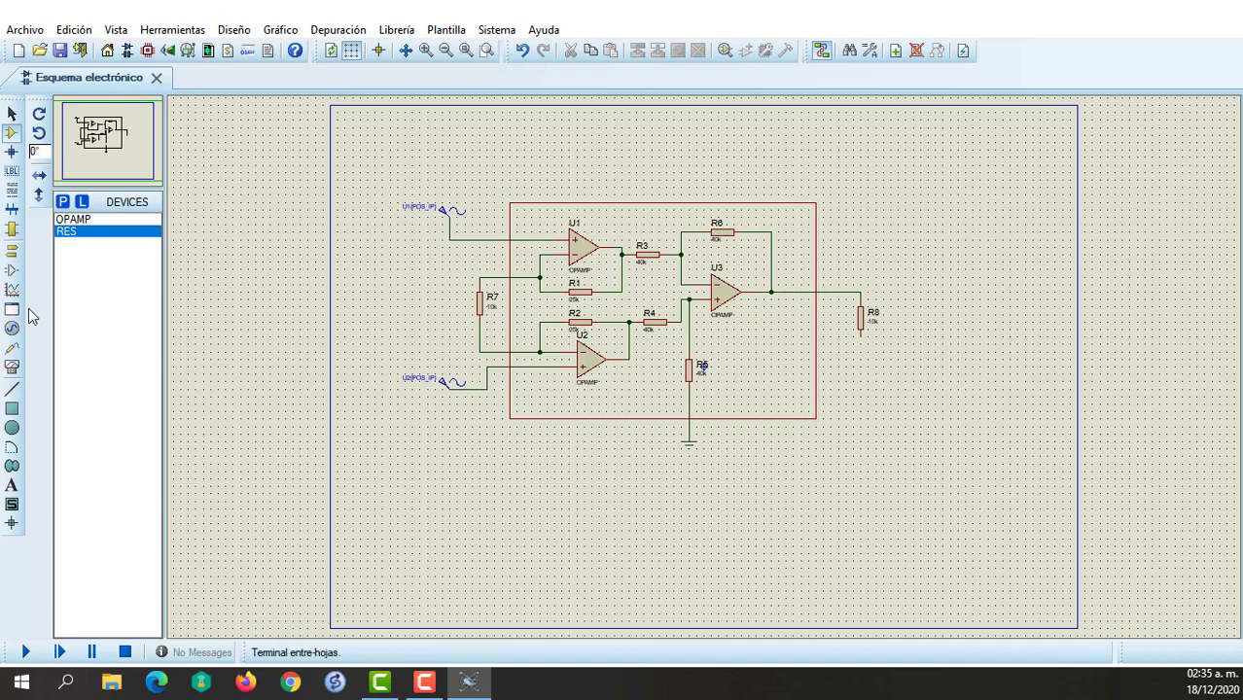
{"action": "left_click", "coordinate": [12, 249]}
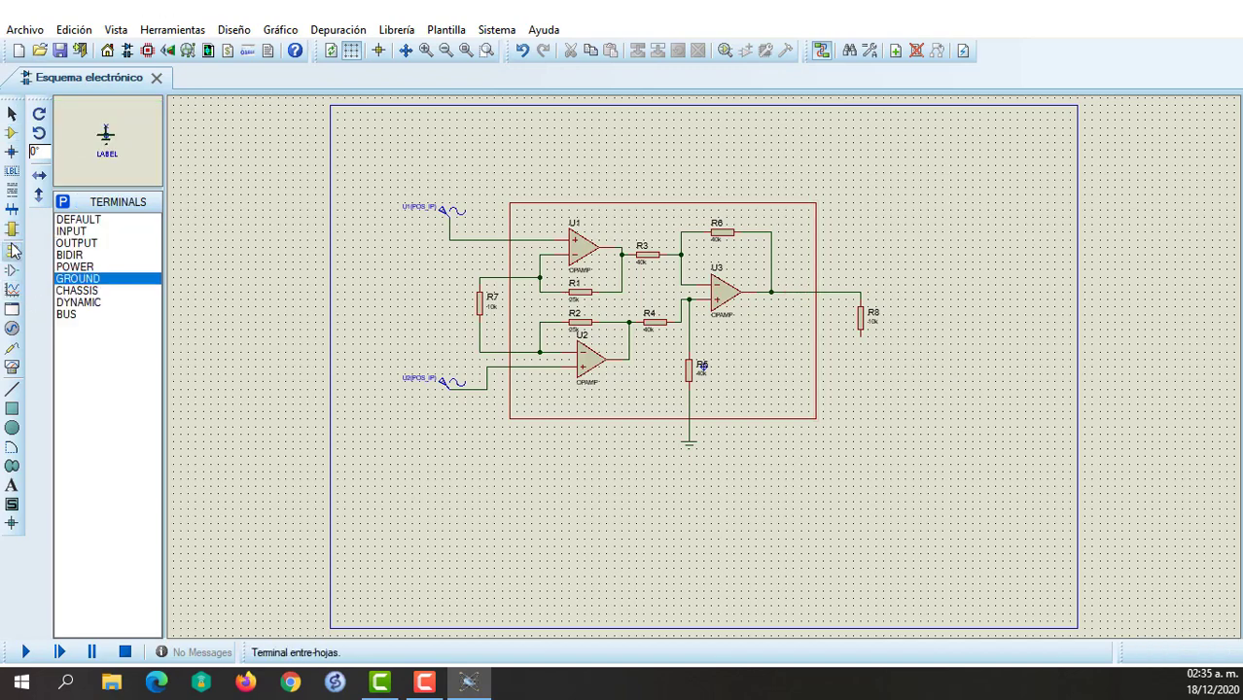
{"action": "left_click", "coordinate": [861, 351]}
{"action": "left_click", "coordinate": [860, 350]}
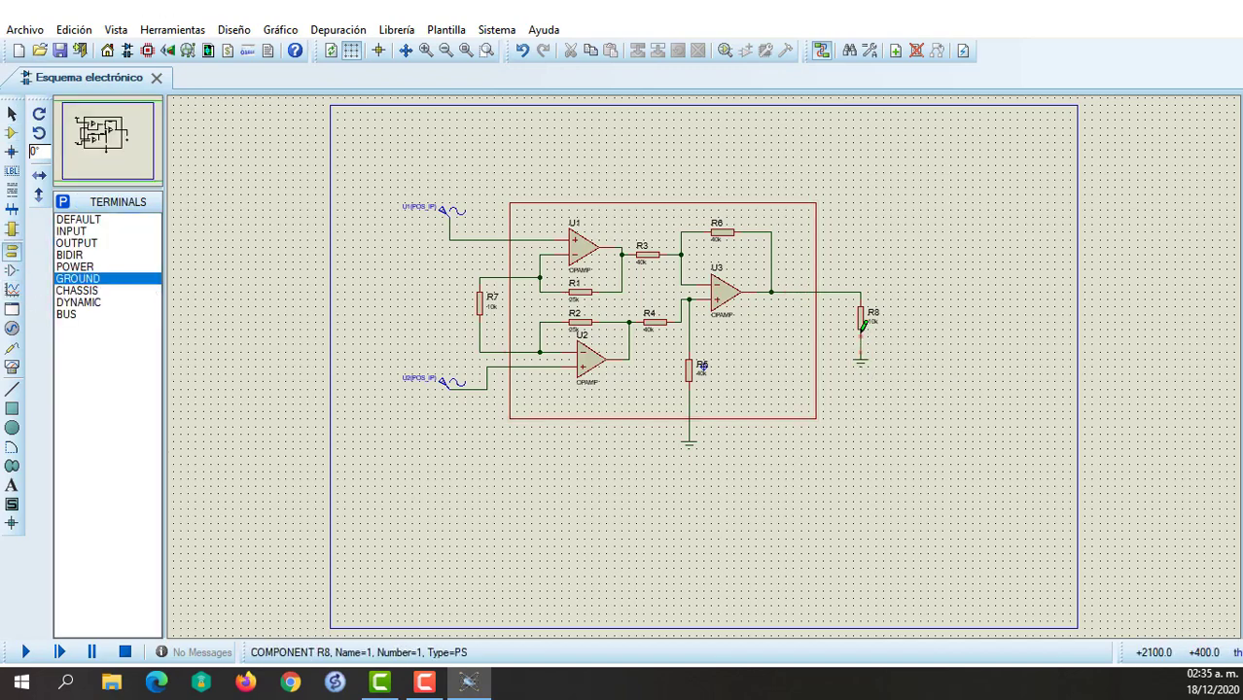
{"action": "left_click", "coordinate": [861, 336]}
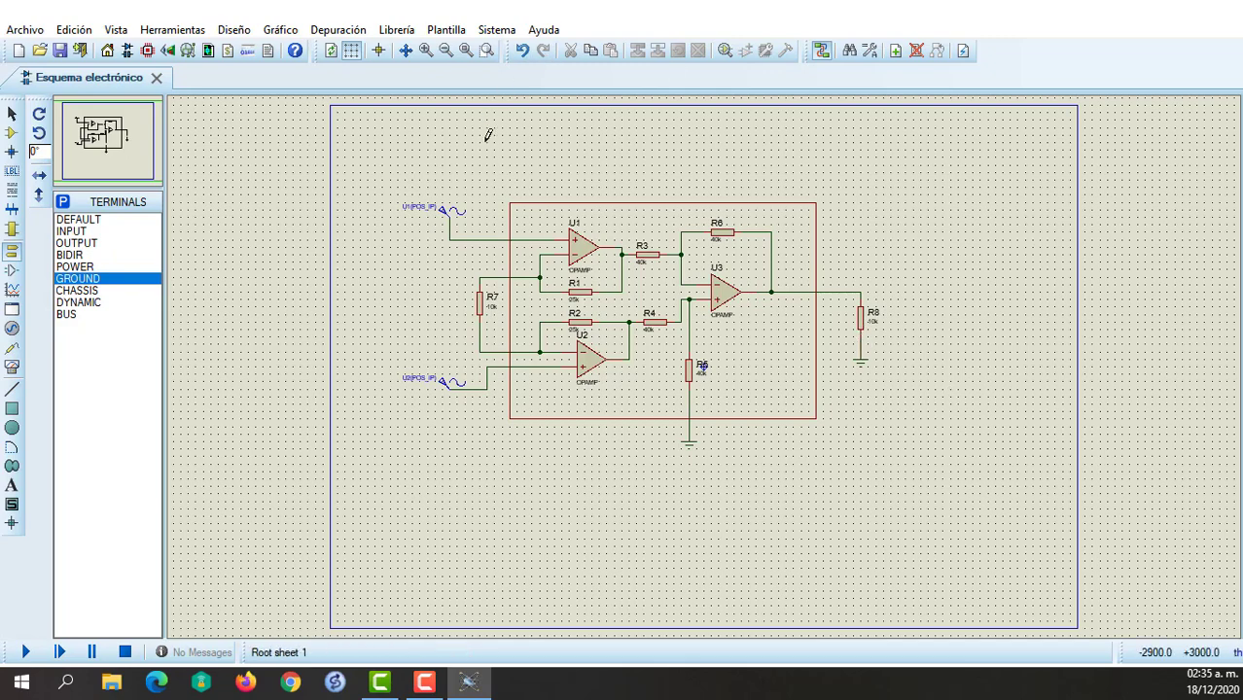
Set the sine generator at U1's input to an amplitude of -10m V and a frequency of 100 Hz.
{"action": "double_click", "coordinate": [452, 209]}
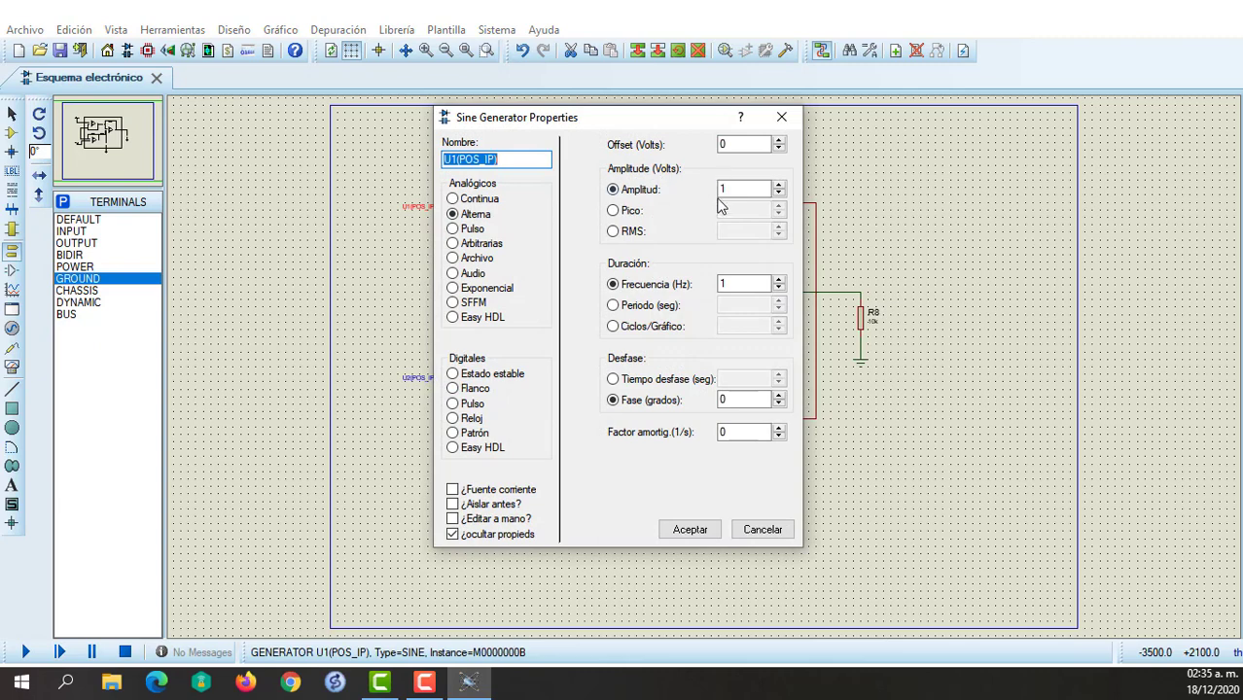
{"action": "left_click", "coordinate": [724, 189]}
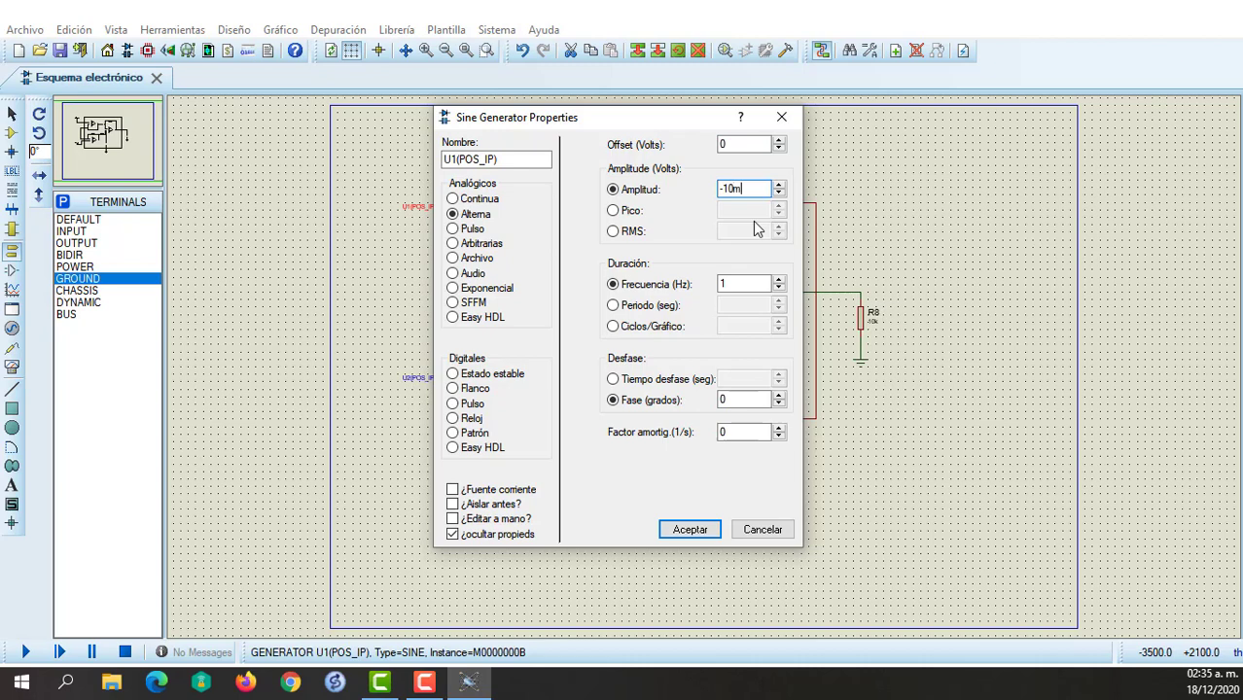
{"action": "left_click", "coordinate": [747, 286]}
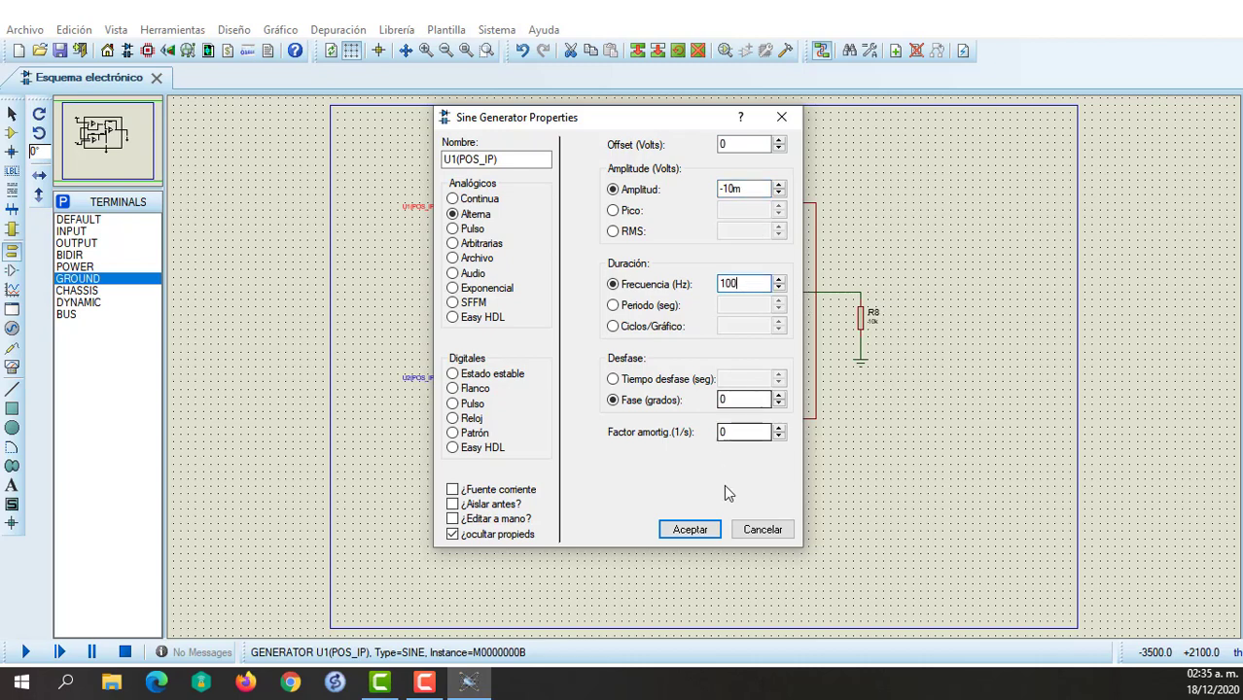
{"action": "left_click", "coordinate": [692, 531]}
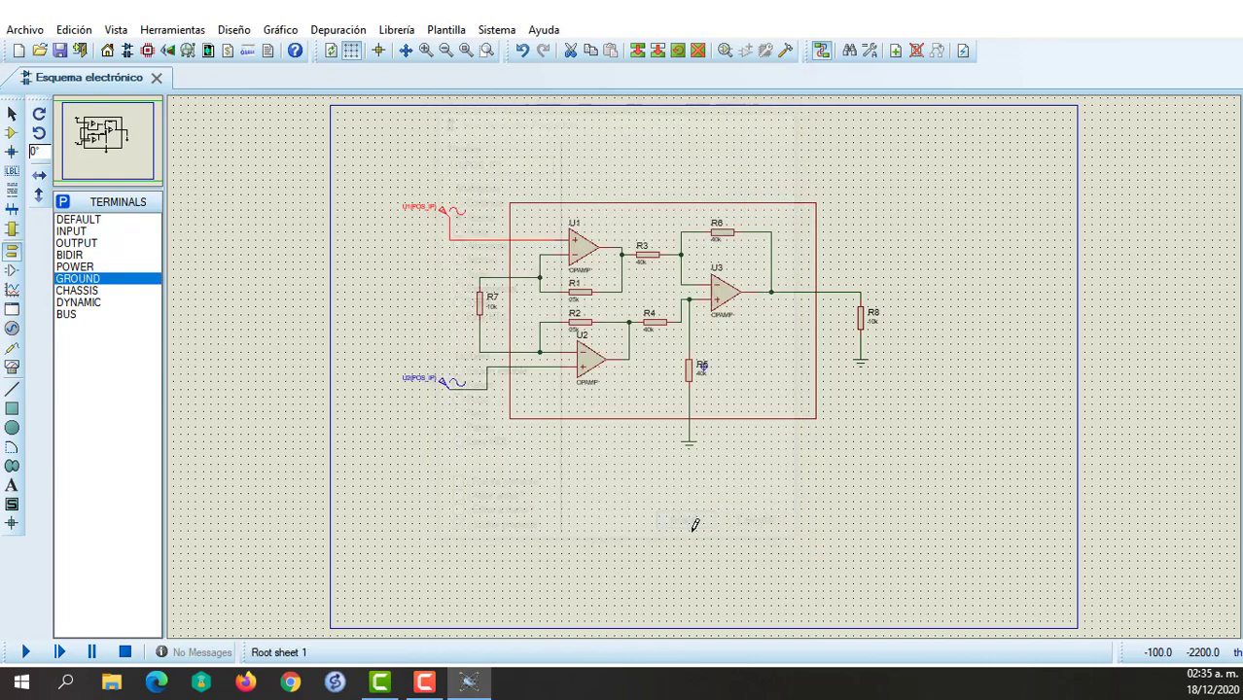
Set the sine generator at U2's input to an amplitude of 10m V and a frequency of 100 Hz.
{"action": "double_click", "coordinate": [448, 387]}
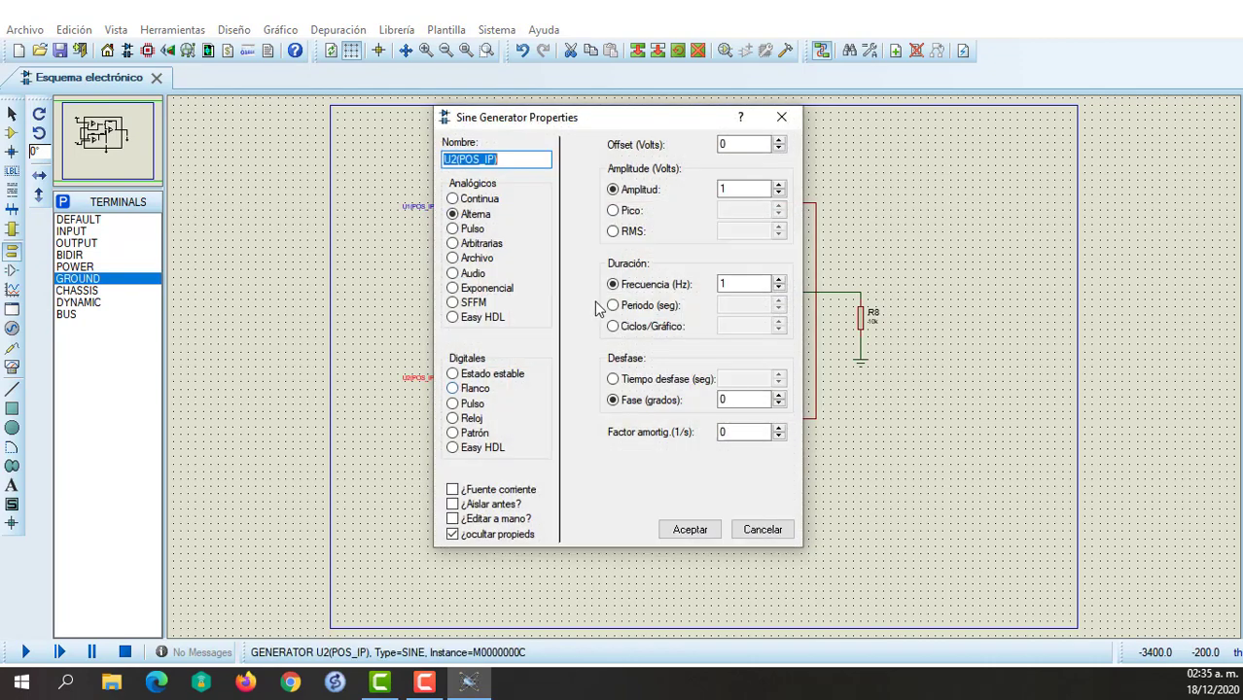
{"action": "left_click", "coordinate": [735, 188]}
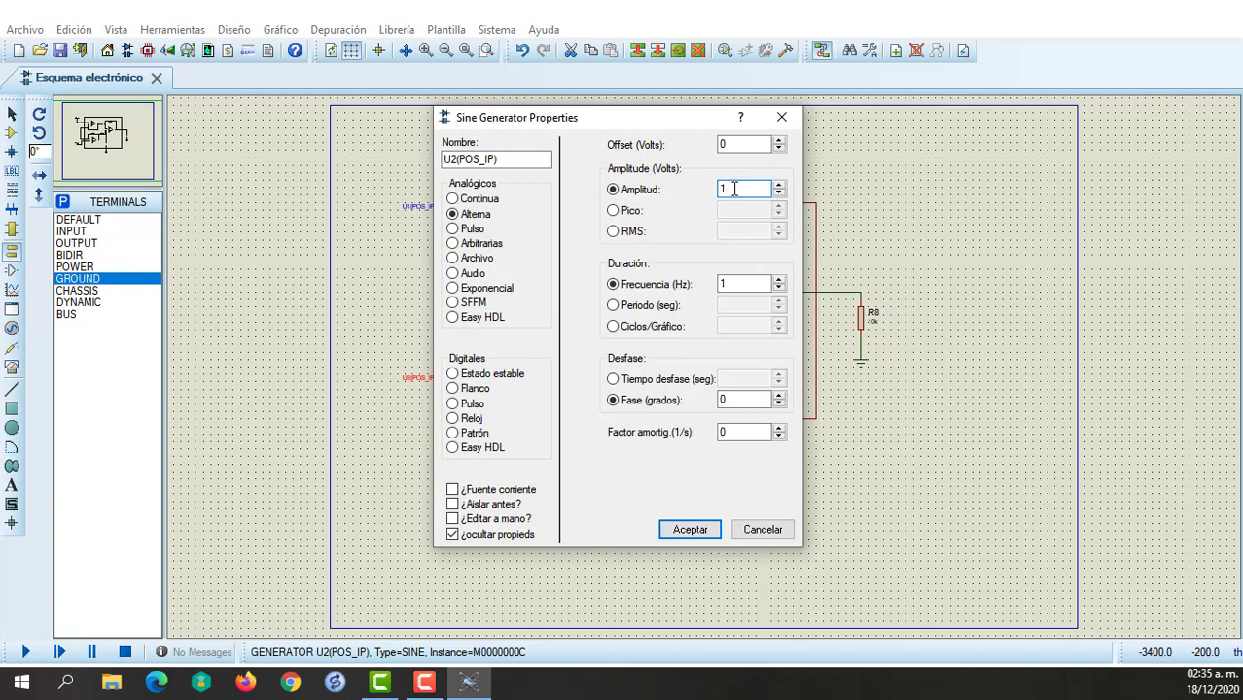
{"action": "type", "text": "0m"}
{"action": "left_click", "coordinate": [740, 284]}
{"action": "left_click", "coordinate": [690, 529]}
{"action": "left_click", "coordinate": [561, 491]}
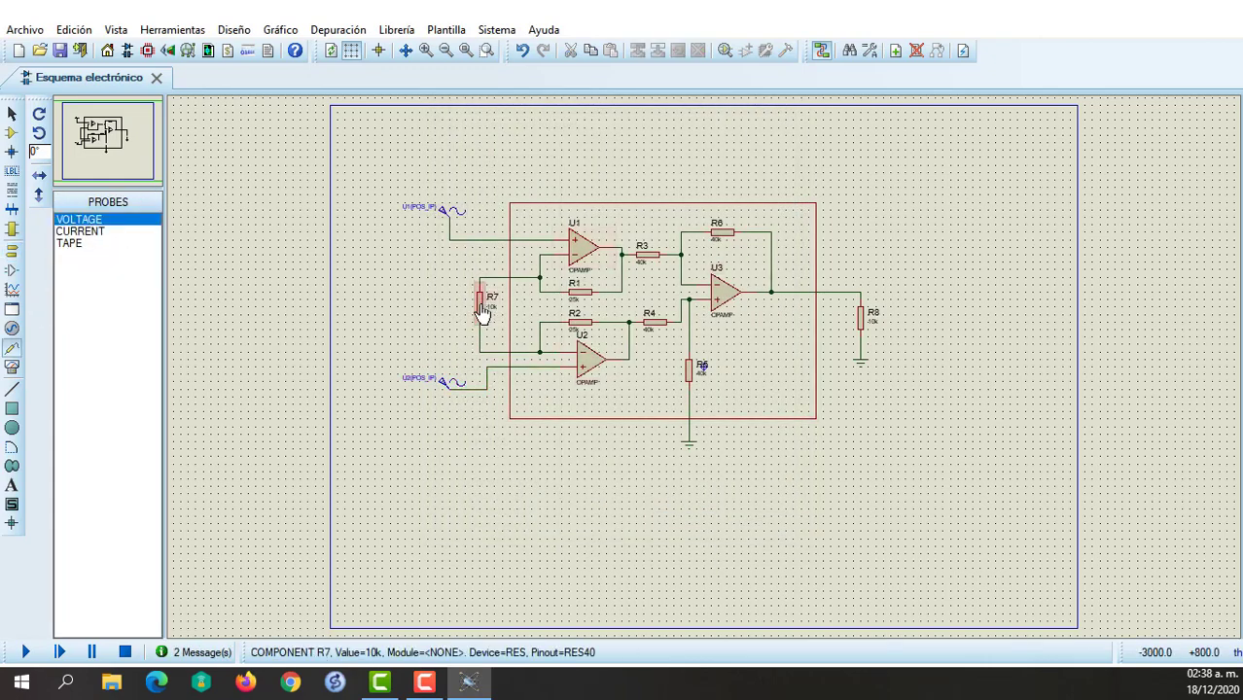
Set R7's resistance to 505.05 ohms.
{"action": "double_click", "coordinate": [482, 313]}
{"action": "left_click", "coordinate": [534, 220]}
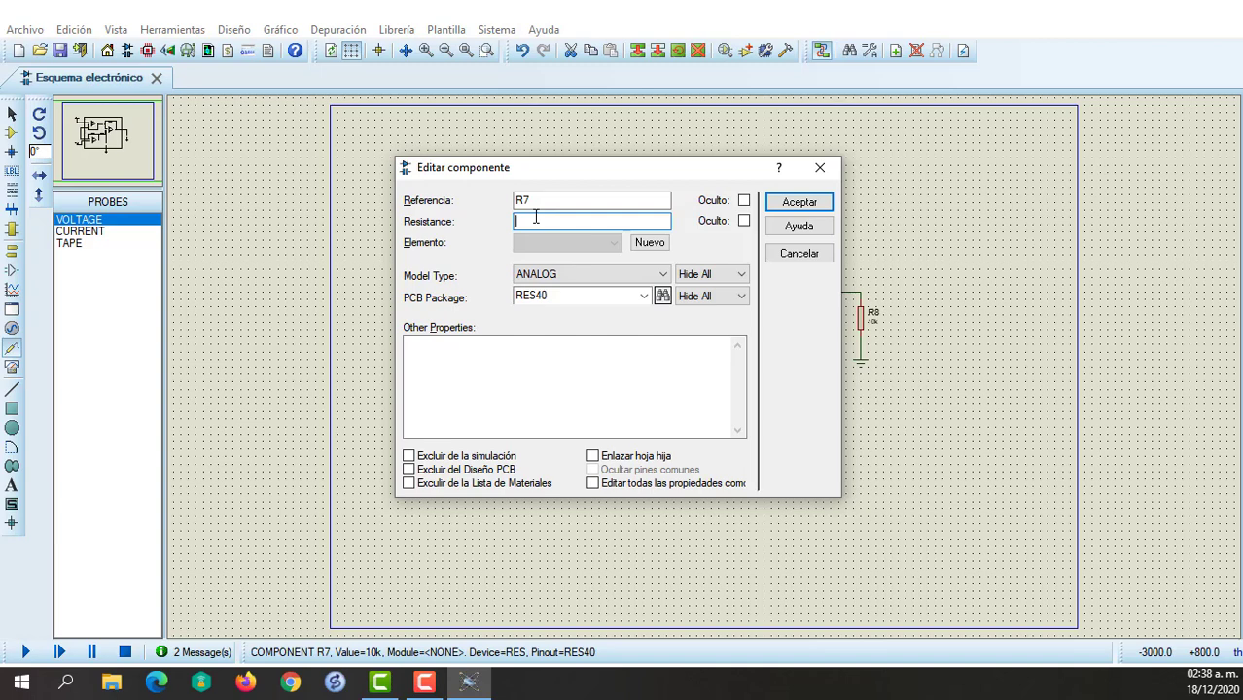
{"action": "type", "text": "505.05"}
{"action": "left_click", "coordinate": [801, 202]}
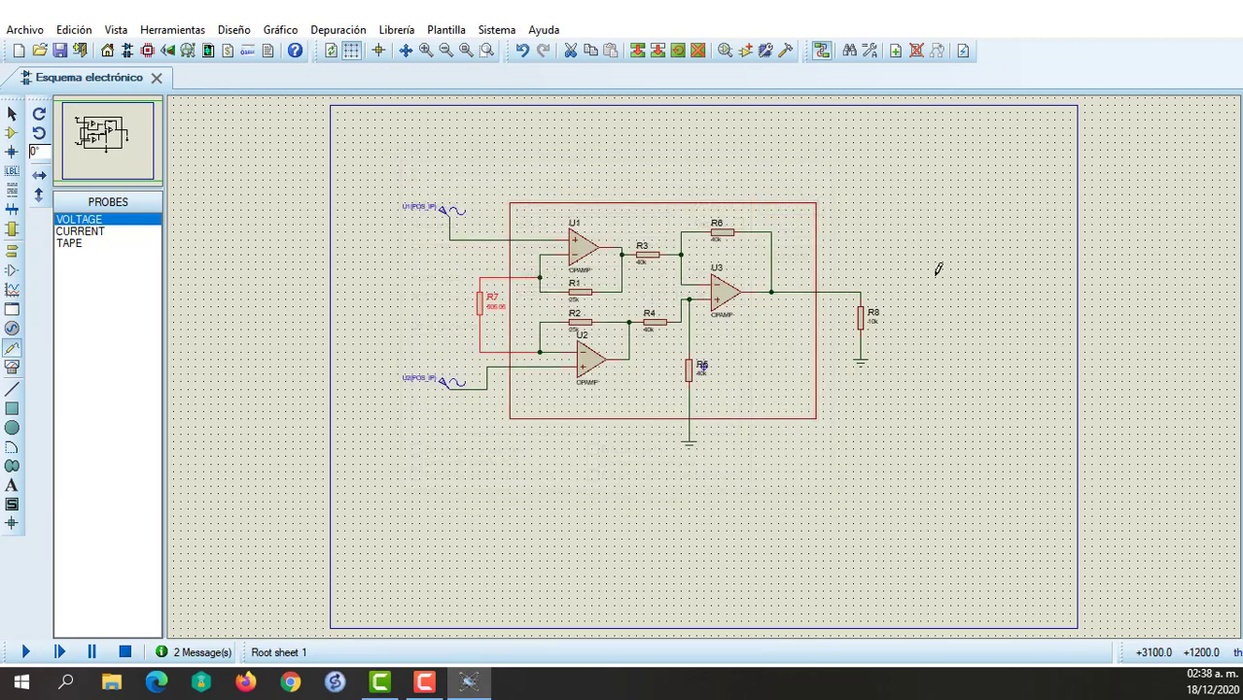
{"action": "left_click", "coordinate": [937, 269]}
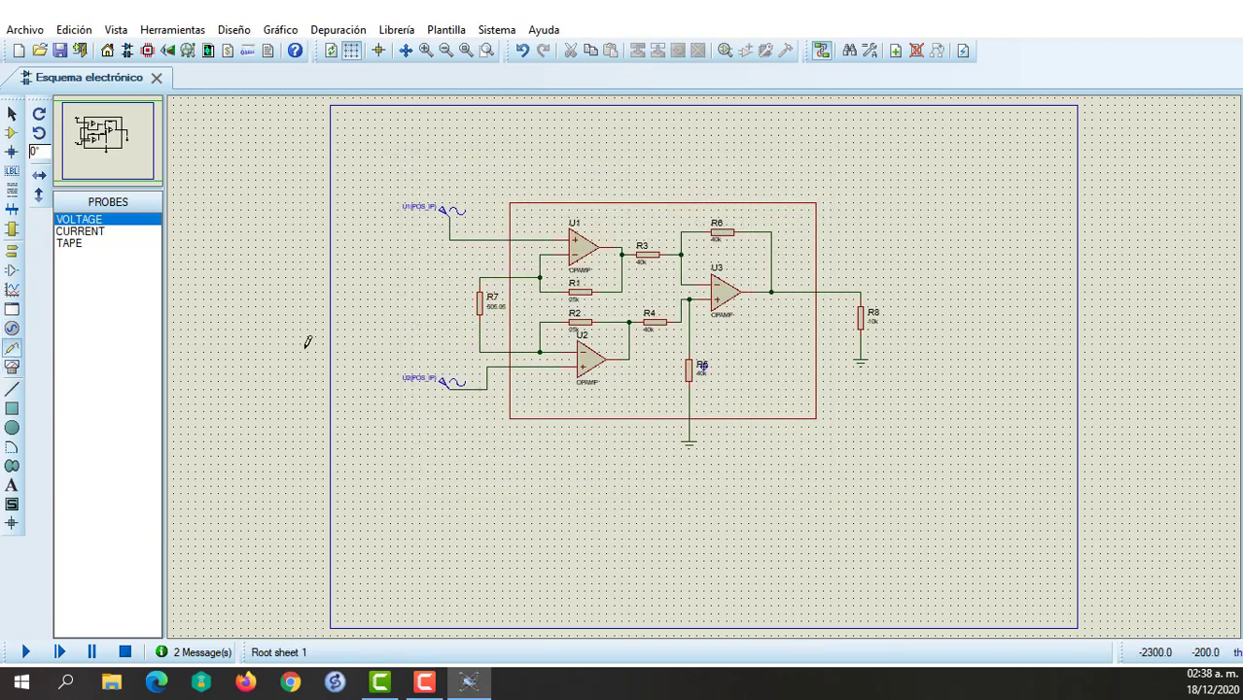
Attach a VOLTAGE probe to the output node at R8's upper end.
{"action": "left_click", "coordinate": [11, 329]}
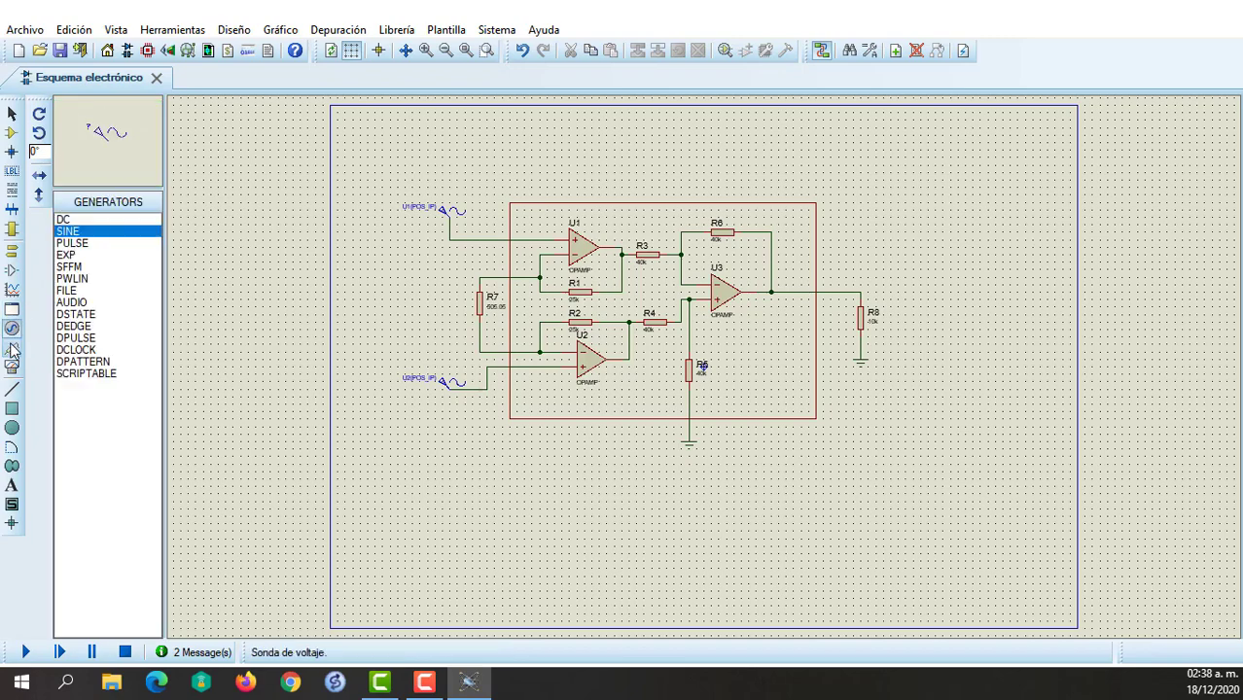
{"action": "left_click", "coordinate": [11, 348]}
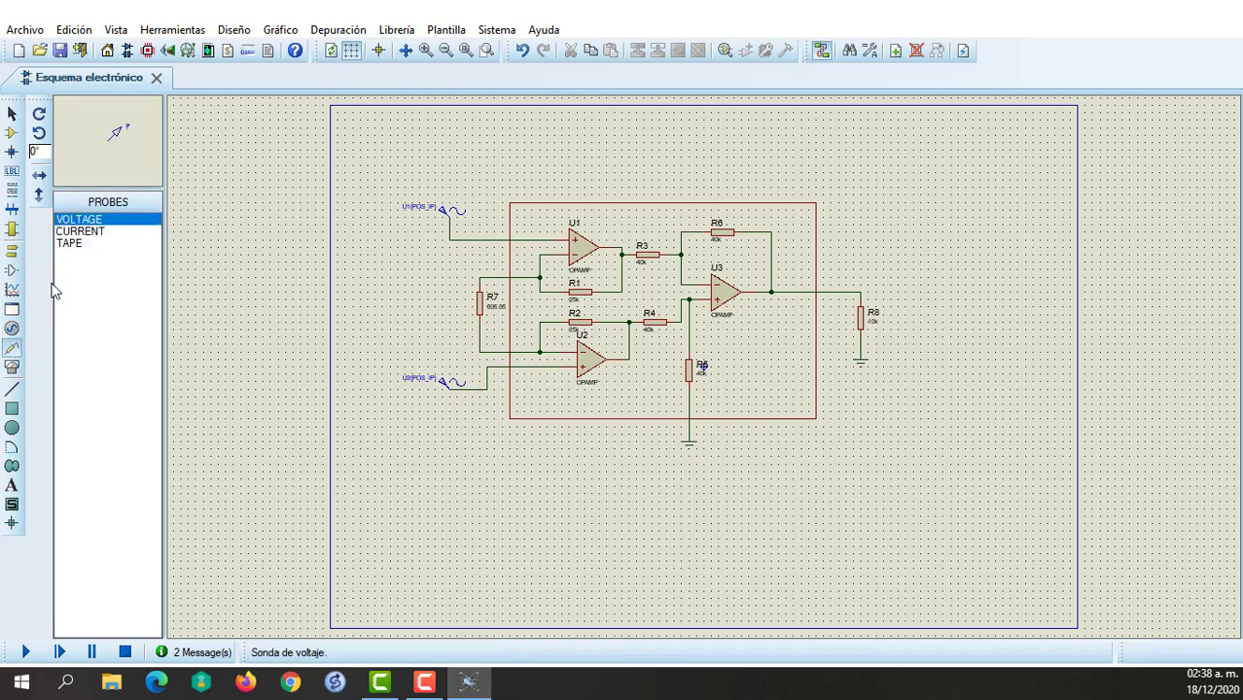
{"action": "left_click", "coordinate": [886, 280]}
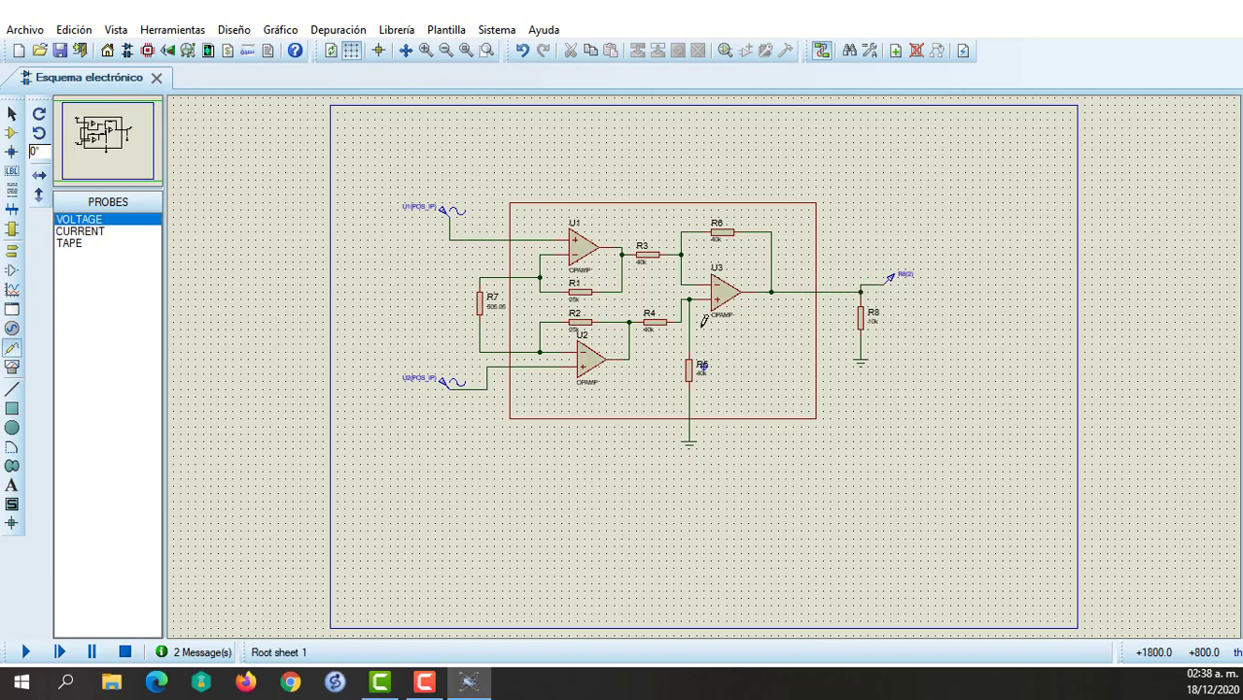
Draw an INTERACTIVE analysis graph below R8 and set its end time to 100m.
{"action": "left_click", "coordinate": [11, 290]}
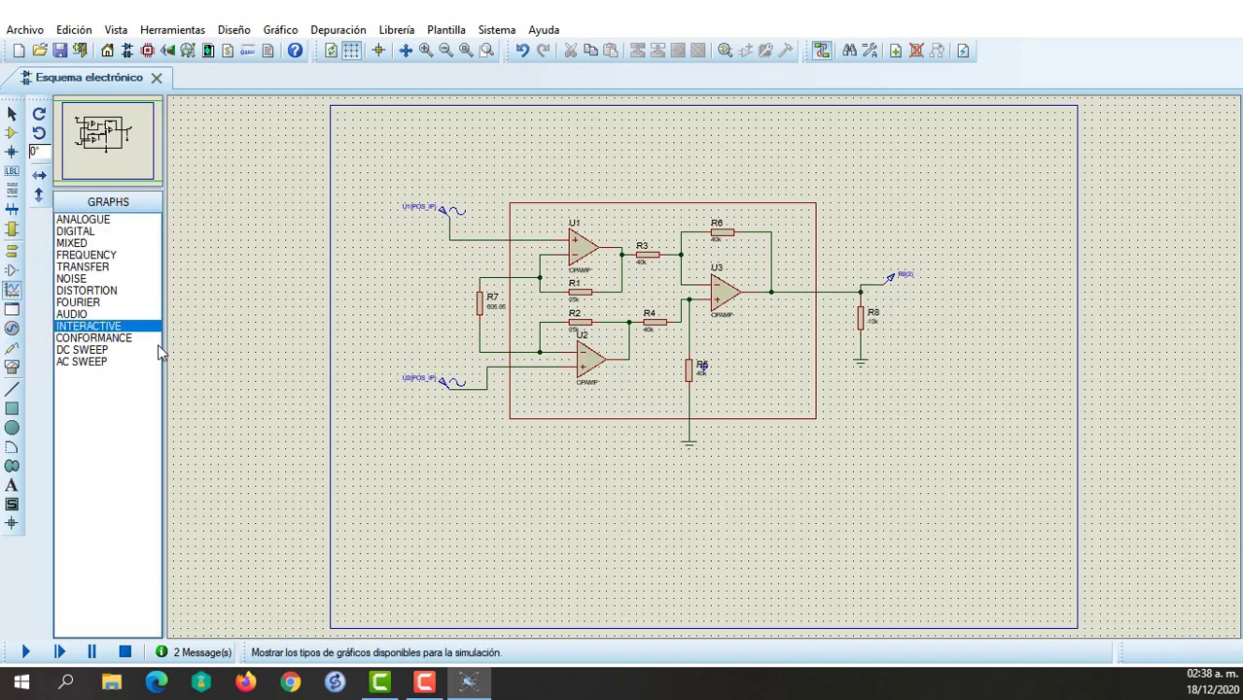
{"action": "left_click_drag", "start_coordinate": [853, 435], "coordinate": [1153, 603]}
{"action": "double_click", "coordinate": [1015, 524]}
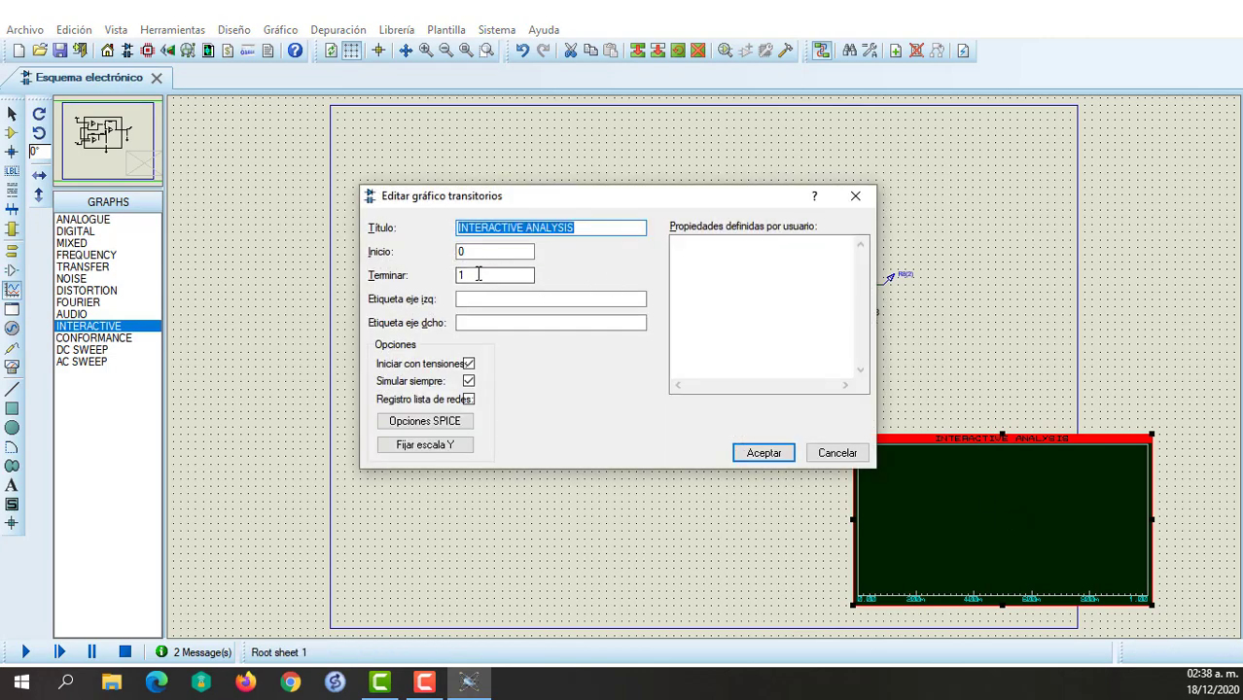
{"action": "left_click", "coordinate": [477, 275]}
{"action": "type", "text": "00m"}
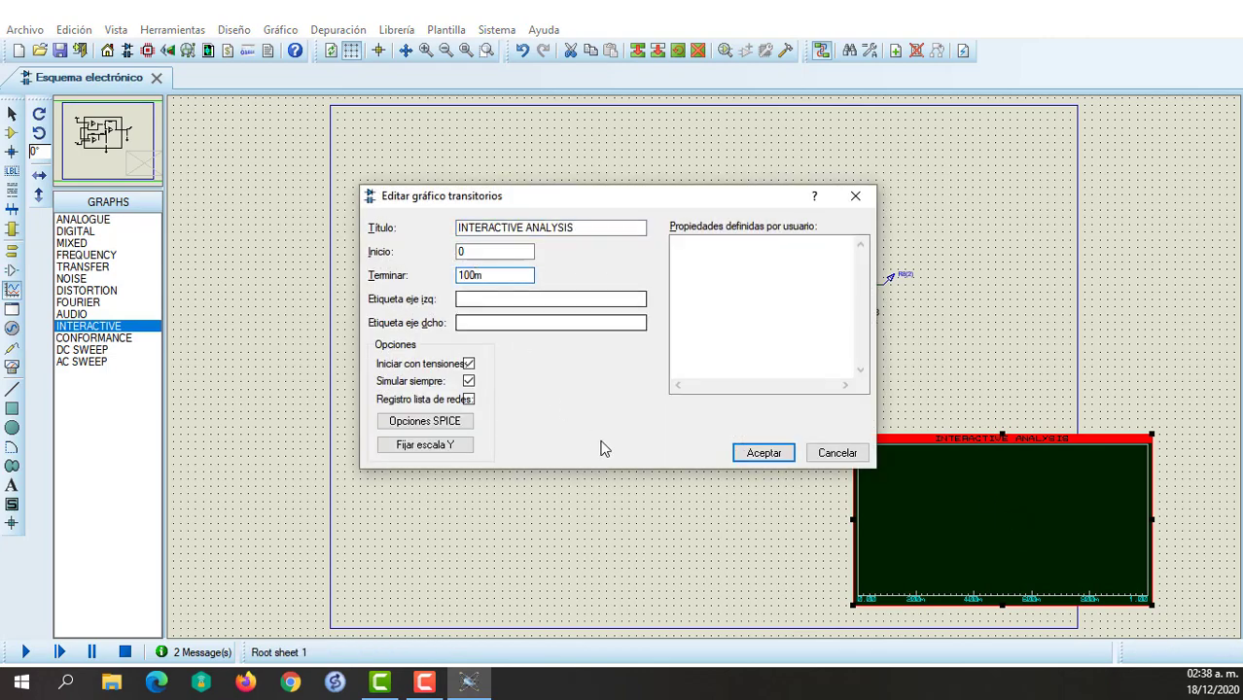
{"action": "left_click", "coordinate": [749, 457]}
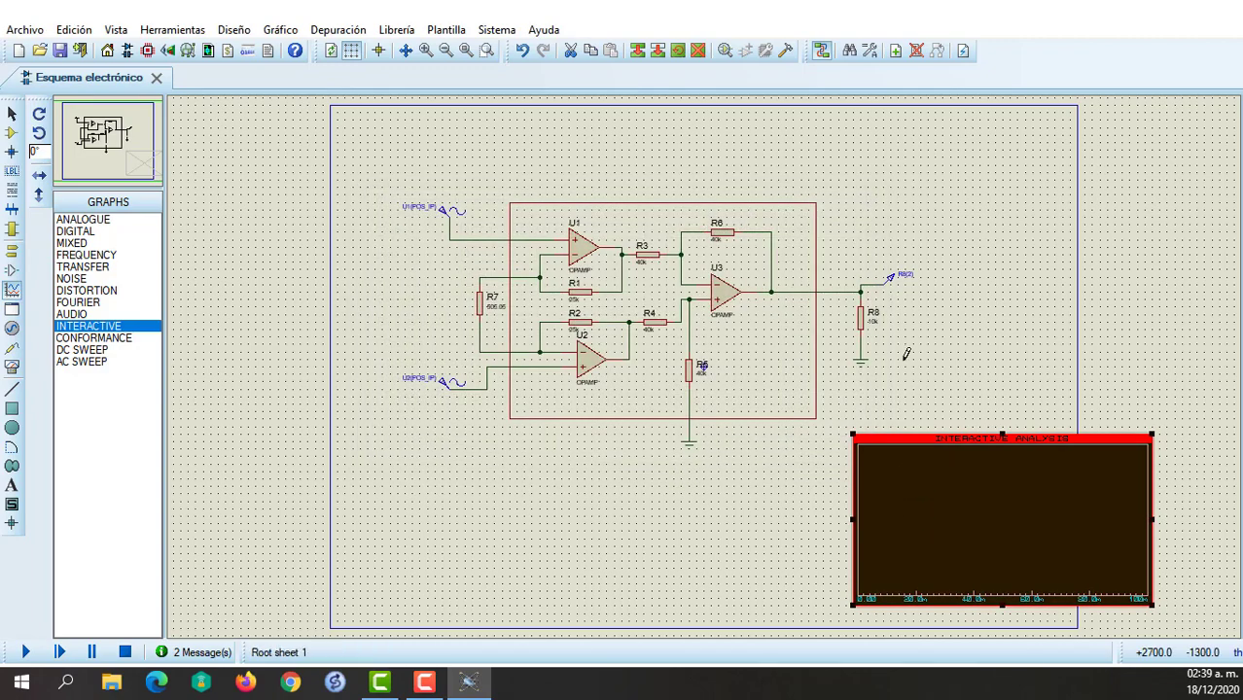
Add the output voltage probe as a trace on the interactive graph and simulate the graph.
{"action": "left_click", "coordinate": [890, 279]}
{"action": "left_click_drag", "start_coordinate": [891, 279], "coordinate": [954, 568]}
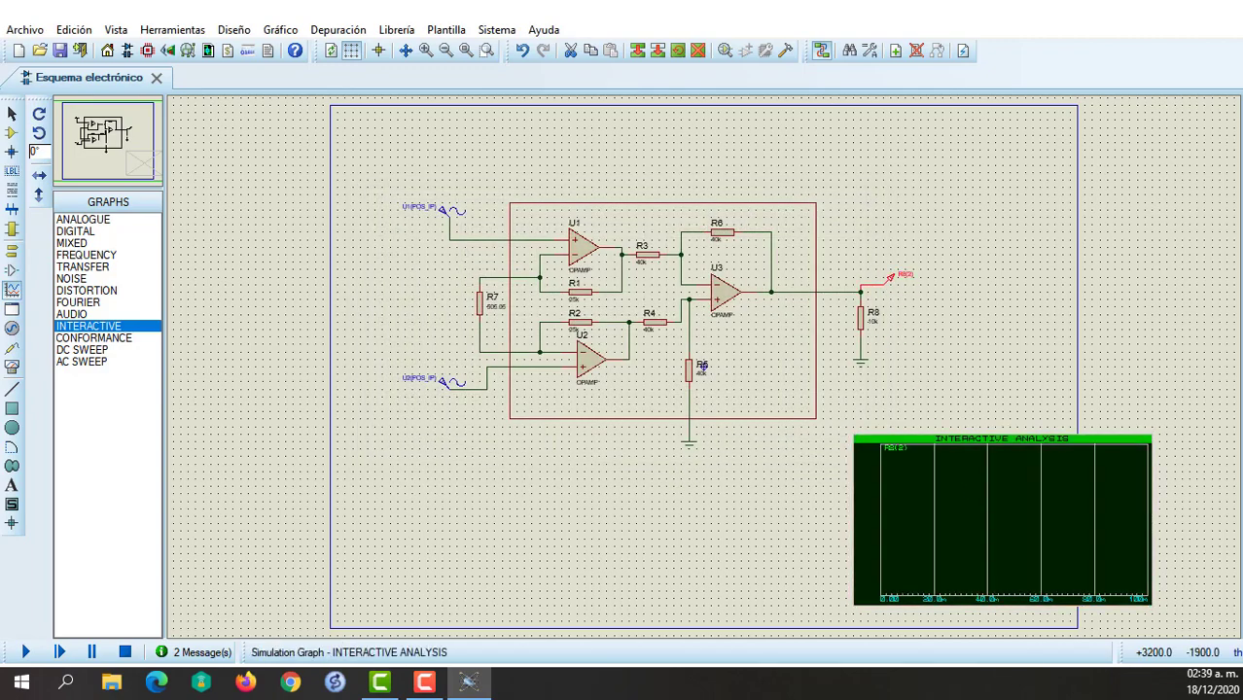
{"action": "right_click", "coordinate": [931, 513]}
{"action": "left_click", "coordinate": [686, 361]}
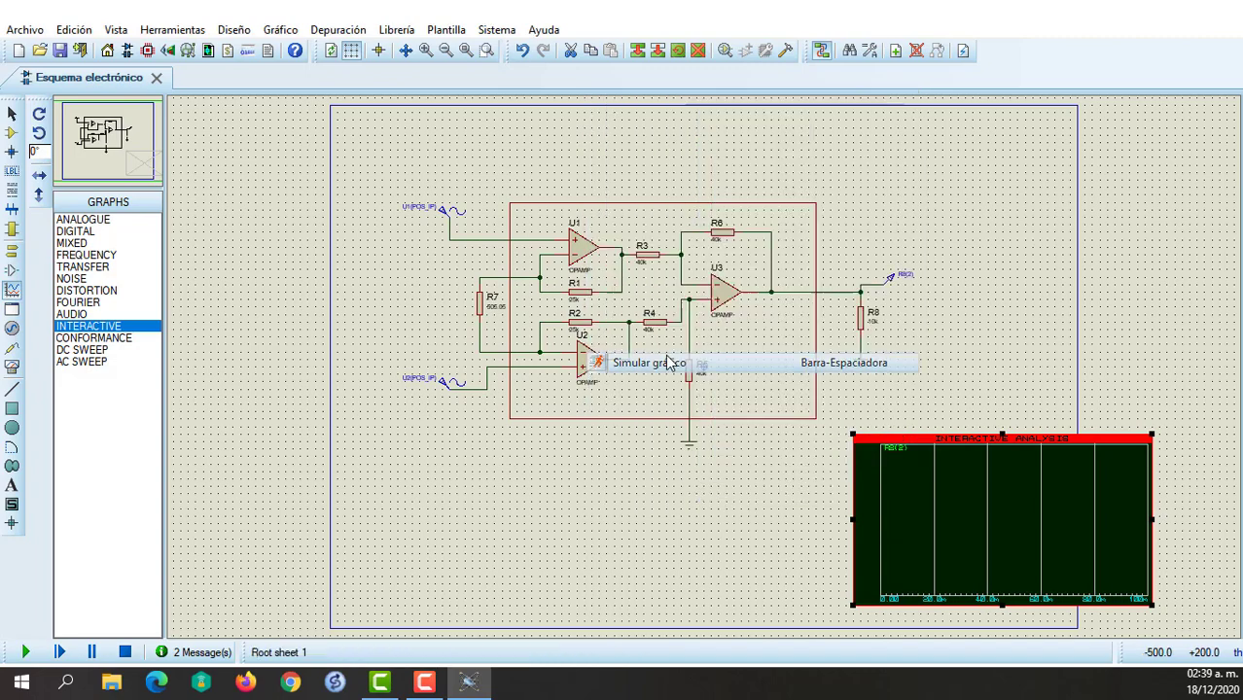
Maximize the interactive analysis graph to inspect the output waveform's amplitude, and return to the schematic.
{"action": "right_click", "coordinate": [1005, 523]}
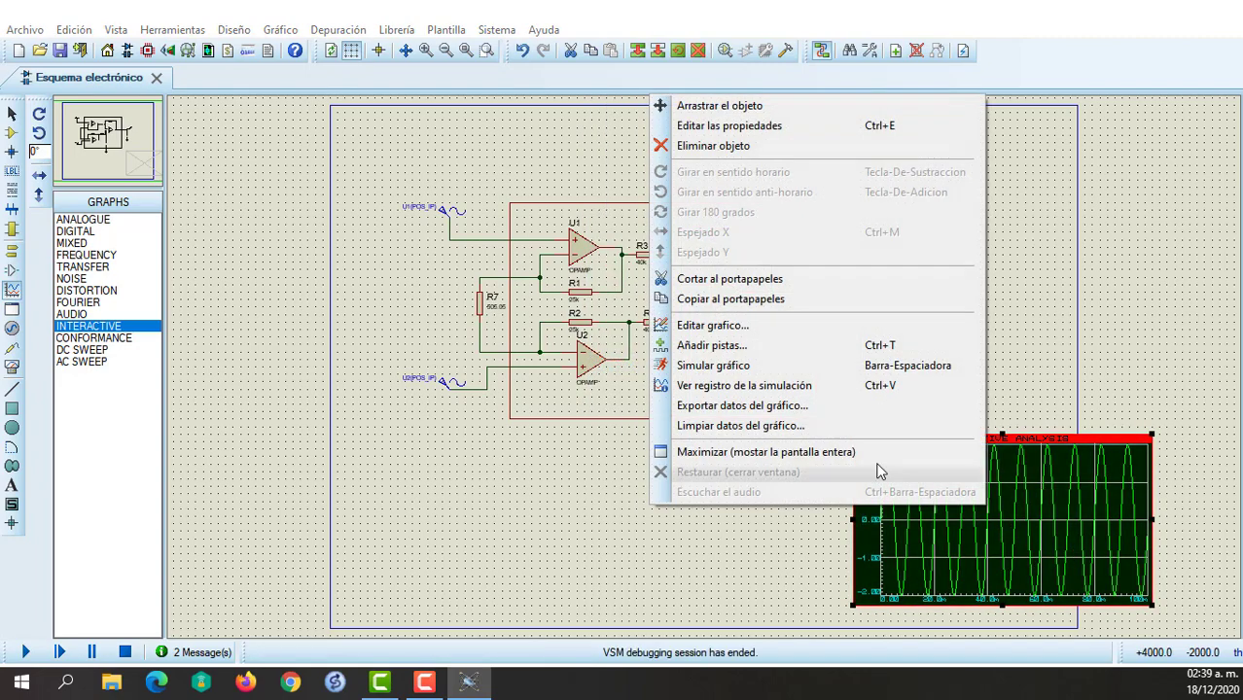
{"action": "left_click", "coordinate": [854, 456]}
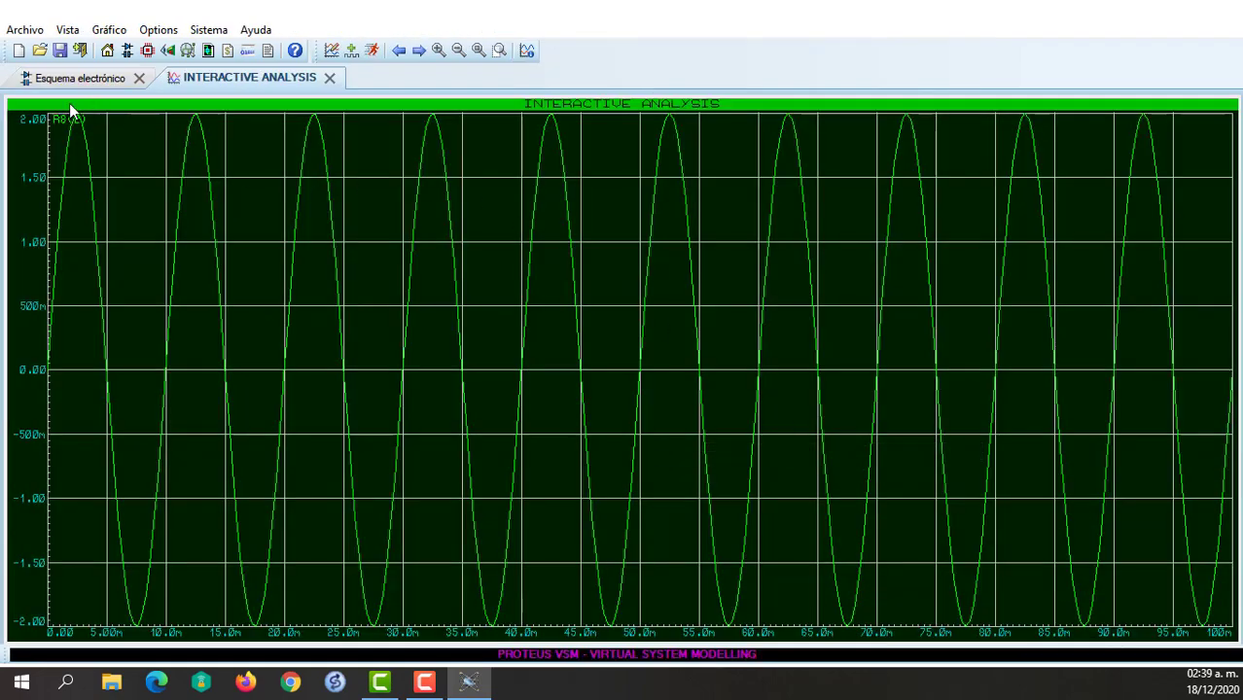
{"action": "left_click", "coordinate": [328, 77]}
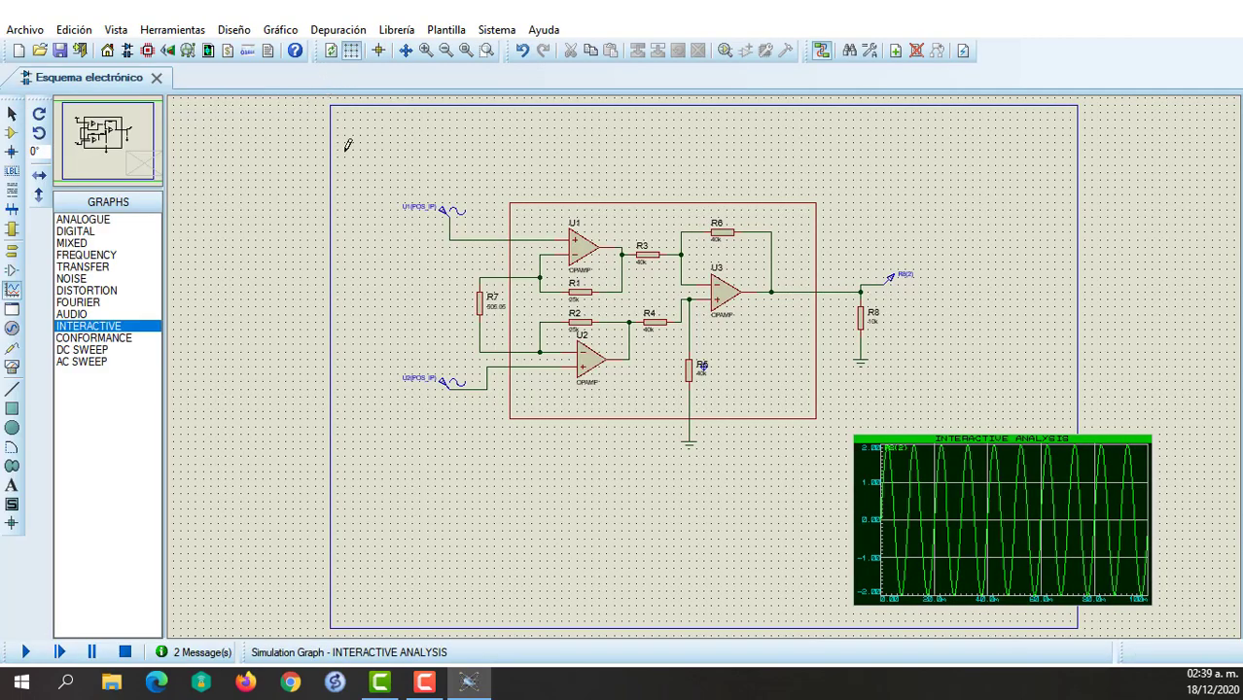
Set R7's resistance to 200.808 ohms.
{"action": "double_click", "coordinate": [482, 309]}
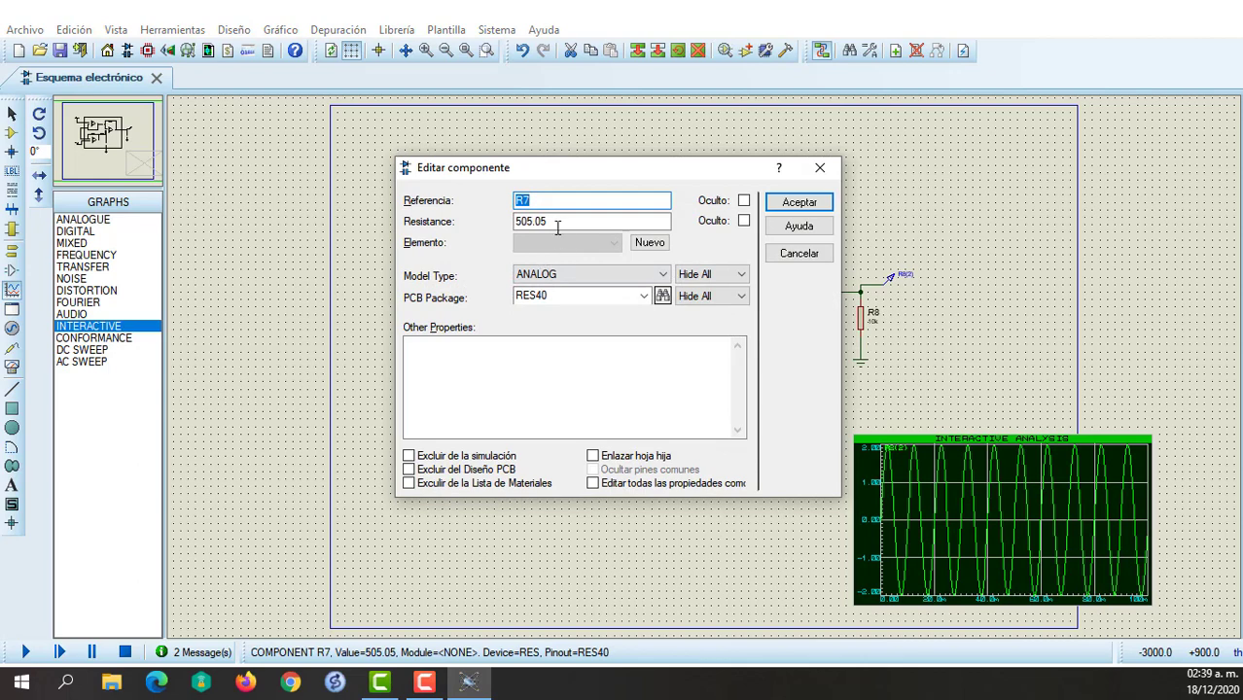
{"action": "left_click", "coordinate": [557, 222]}
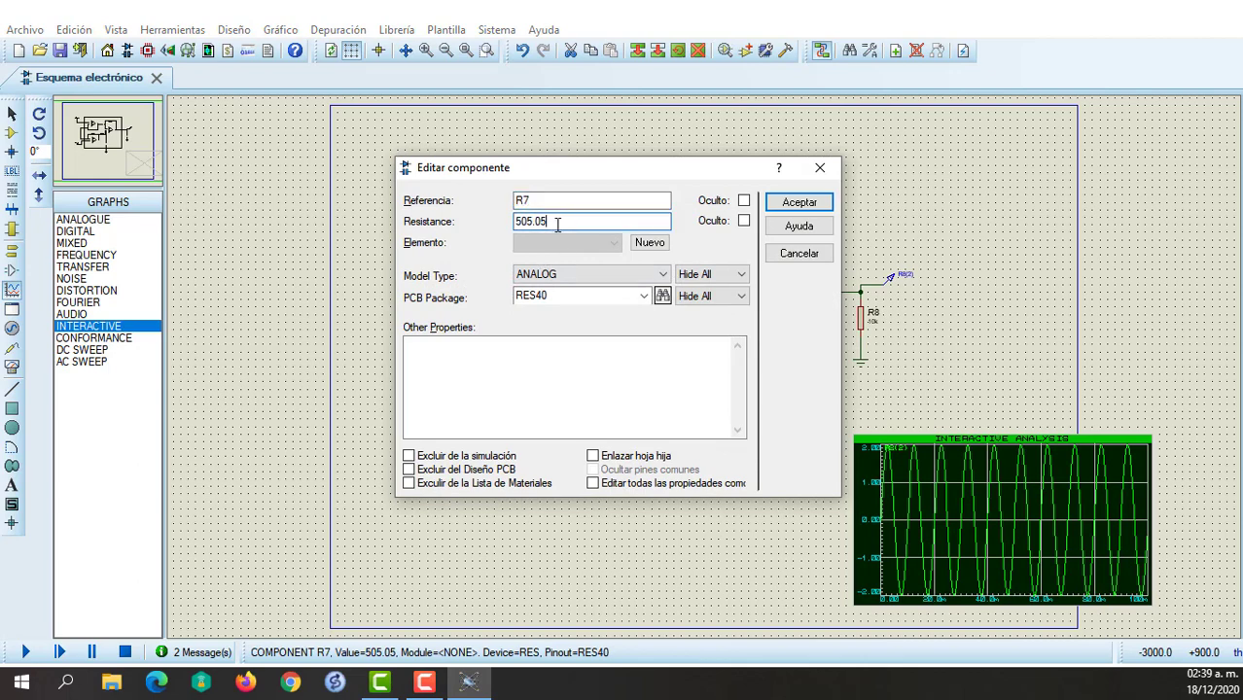
{"action": "key", "text": "BackSpace"}
{"action": "key", "text": "BackSpace"}
{"action": "key", "text": "BackSpace"}
{"action": "key", "text": "BackSpace"}
{"action": "key", "text": "BackSpace"}
{"action": "key", "text": "BackSpace"}
{"action": "type", "text": "200.808"}
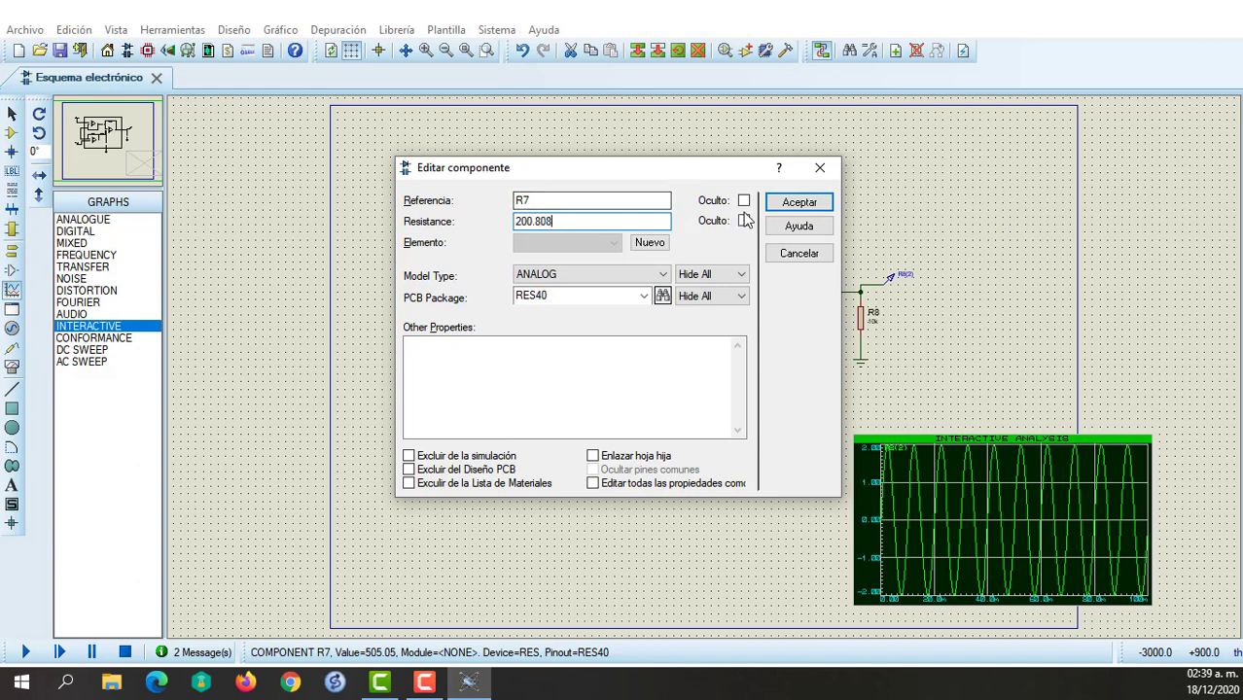
{"action": "left_click", "coordinate": [798, 201]}
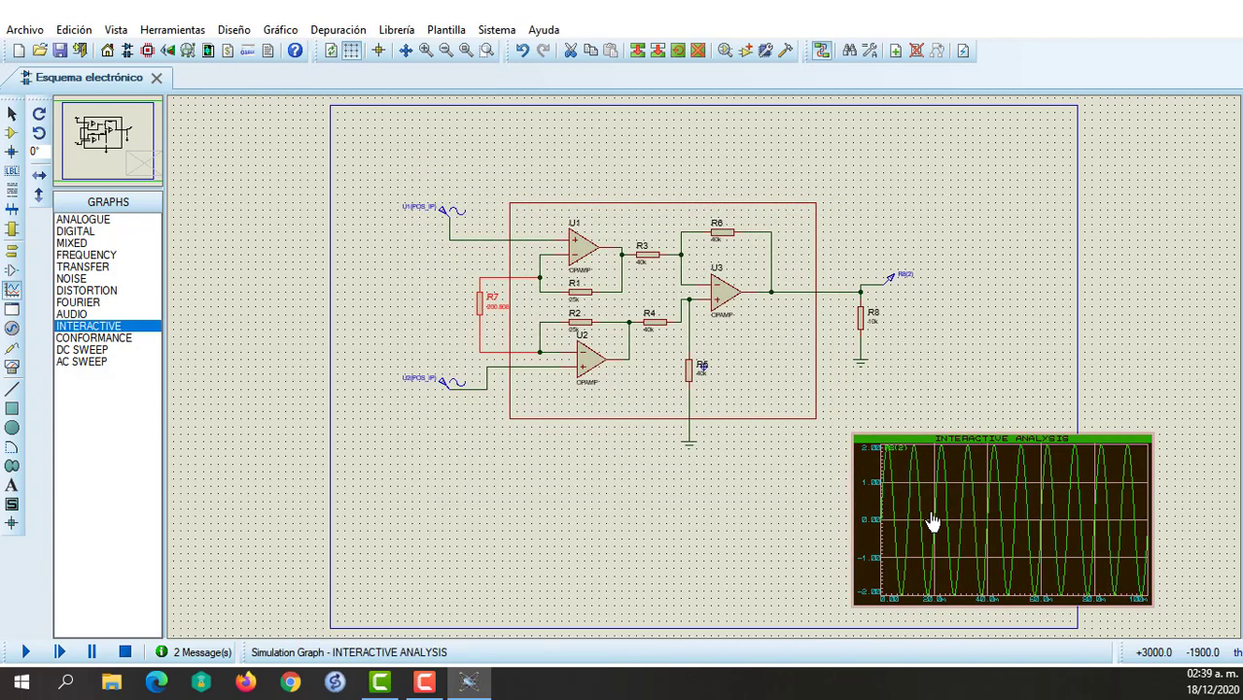
Simulate the interactive graph again with the new R7 value, examine the output waveform full screen, and close the enlarged view.
{"action": "right_click", "coordinate": [931, 523]}
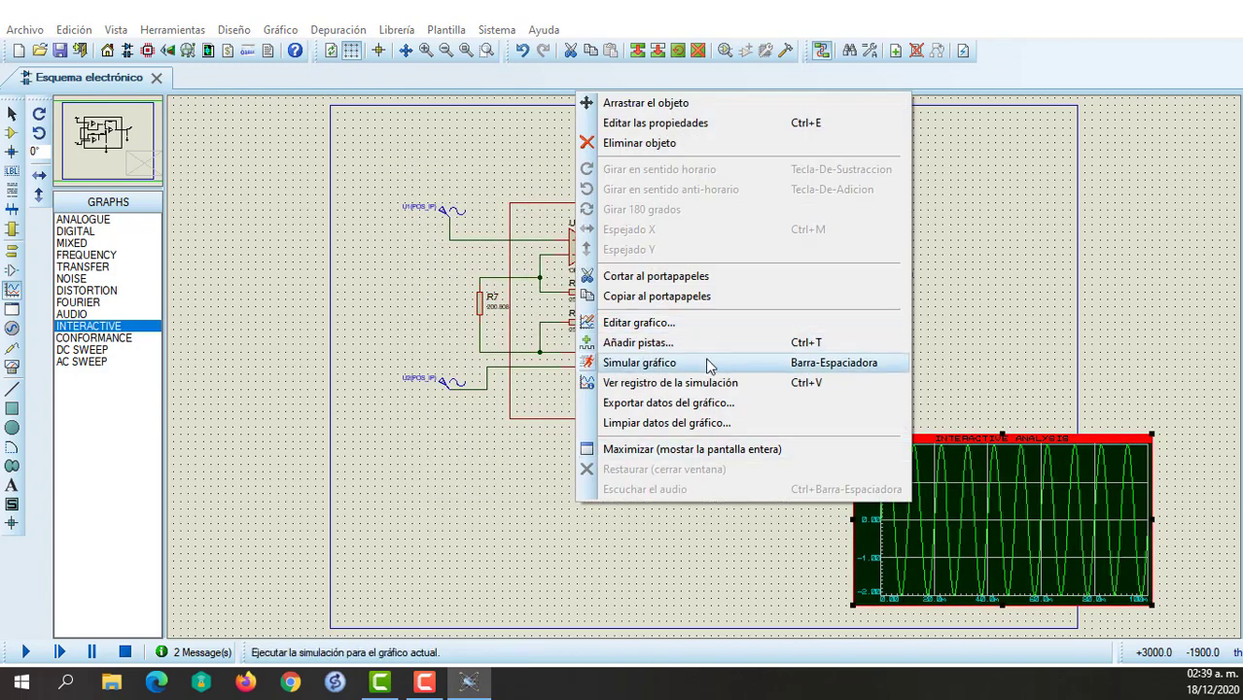
{"action": "left_click", "coordinate": [709, 365]}
{"action": "right_click", "coordinate": [938, 479]}
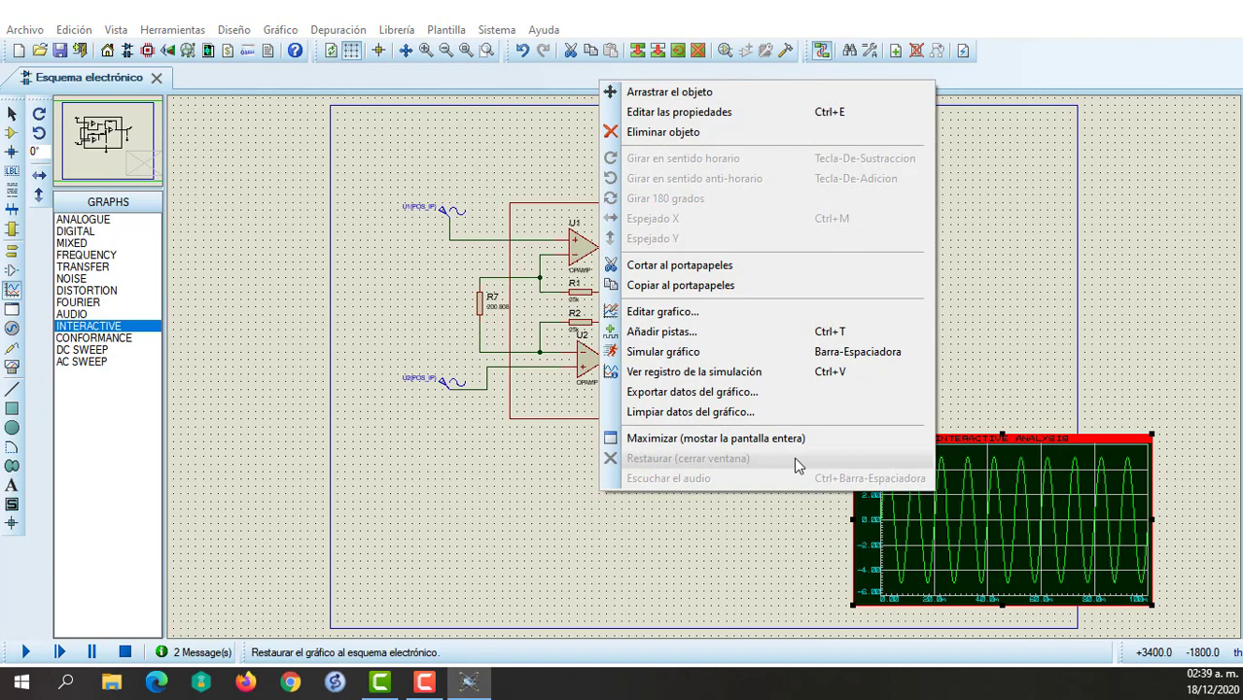
{"action": "left_click", "coordinate": [725, 439]}
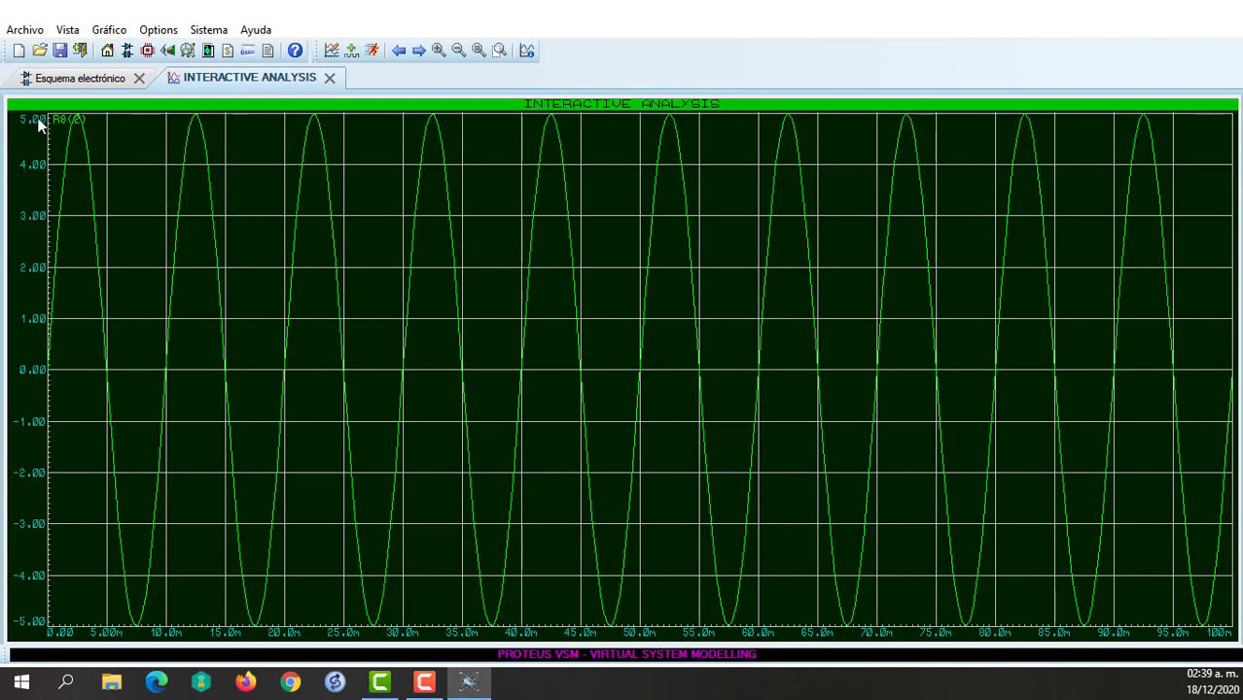
{"action": "left_click", "coordinate": [329, 77]}
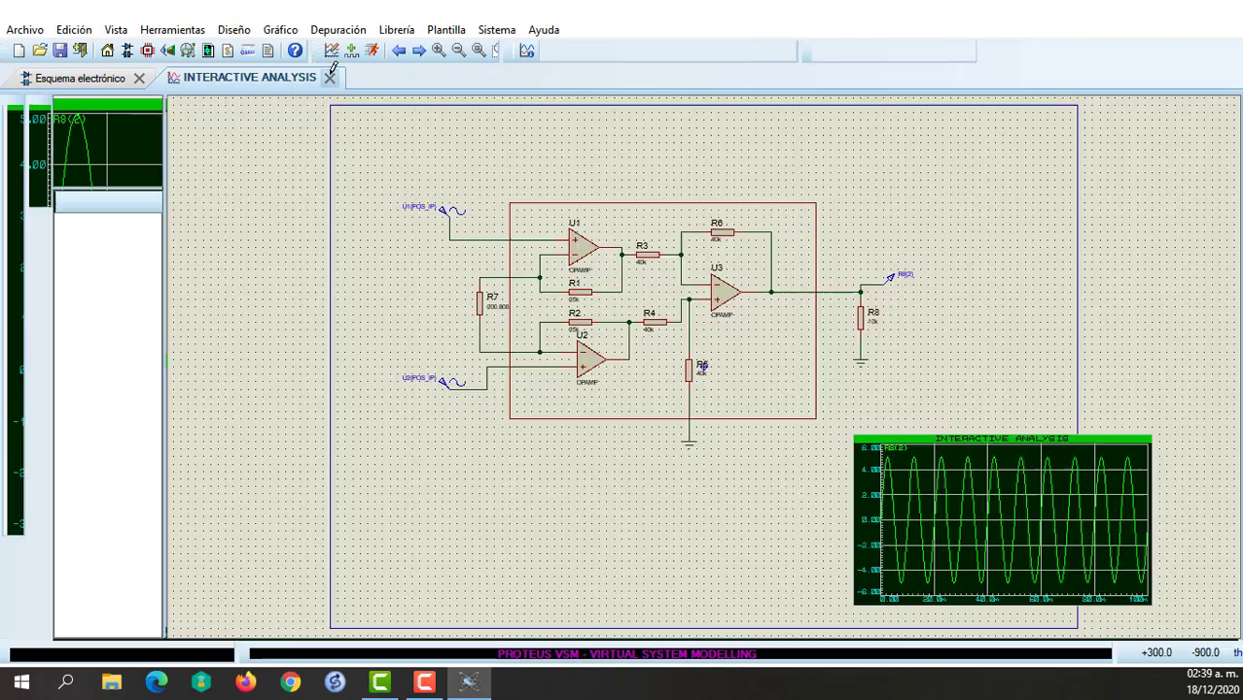